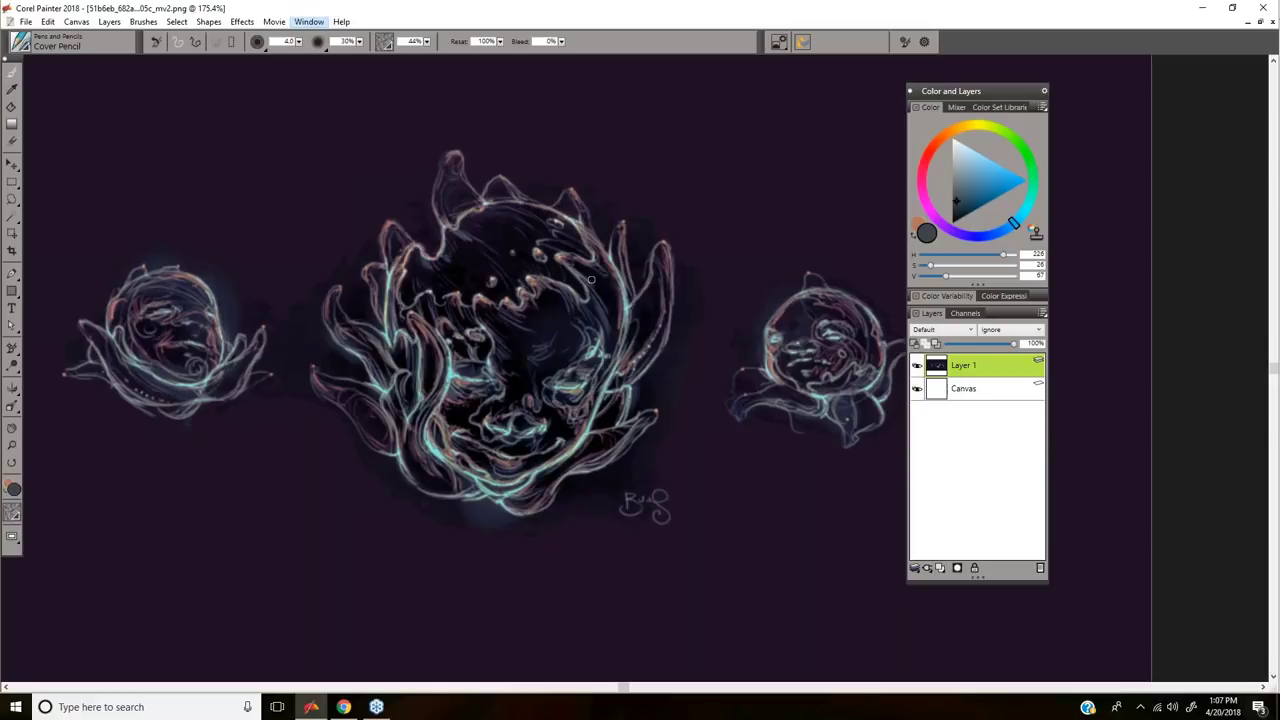
# Step: Close the line drawing of the three petal-framed faces without saving its changes
pyautogui.moveTo(626, 325); pyautogui.dragTo(651, 339)
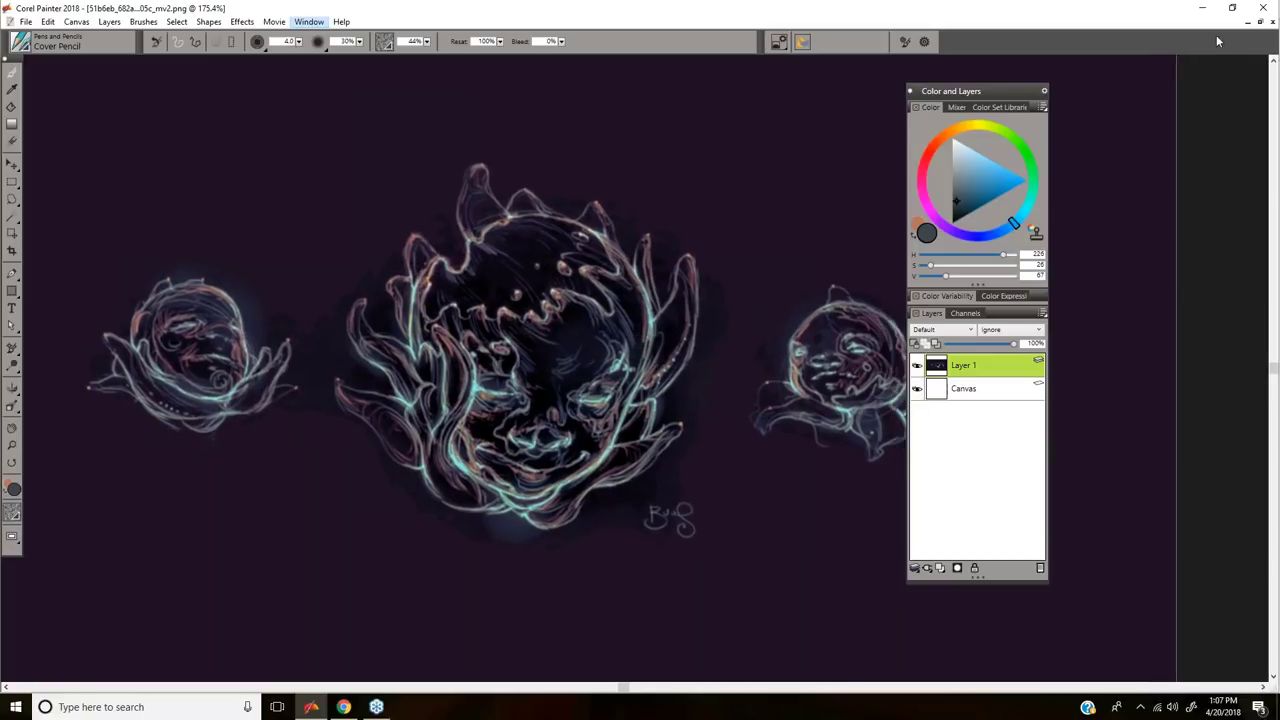
pyautogui.click(1218, 72)
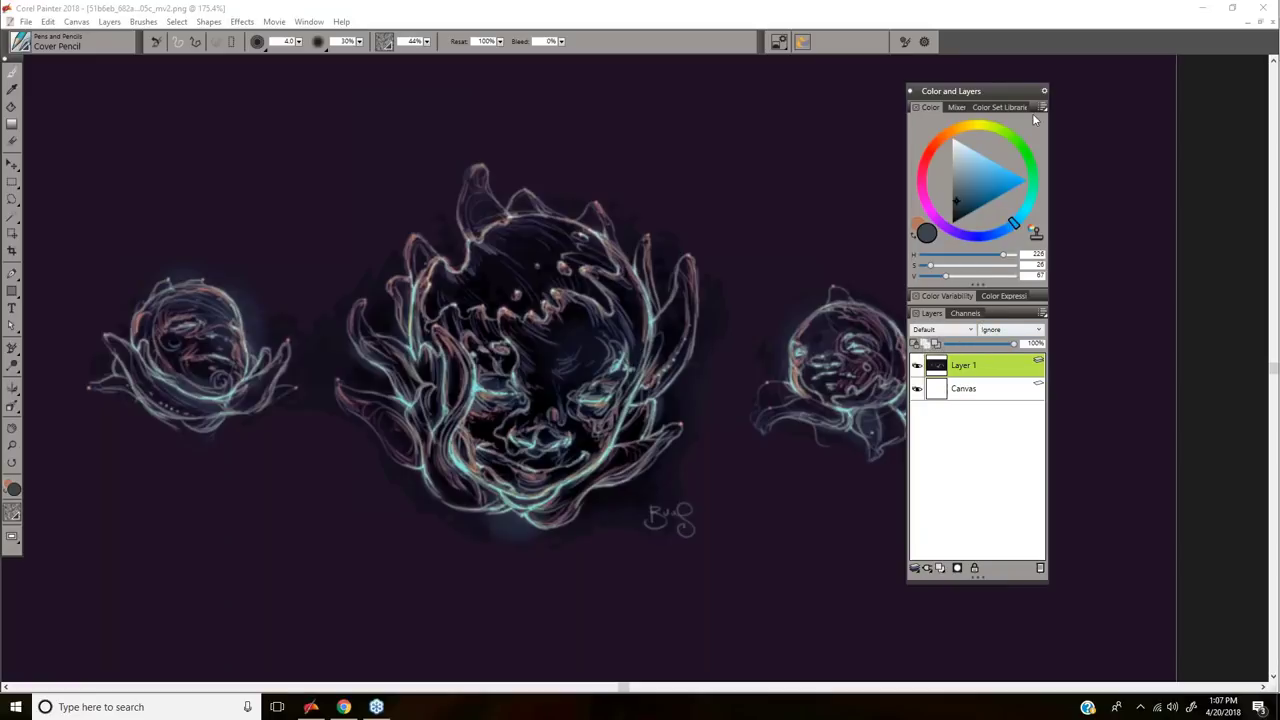
pyautogui.click(1058, 12)
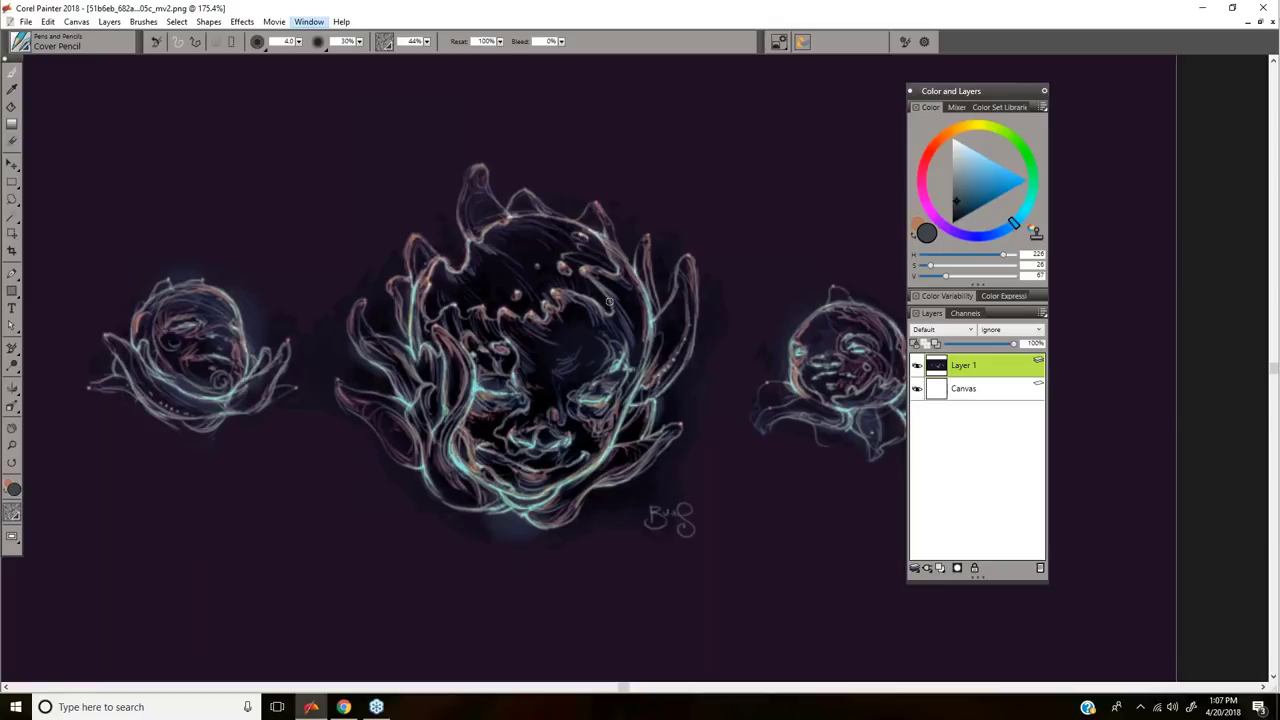
pyautogui.moveTo(593, 334); pyautogui.dragTo(621, 337)
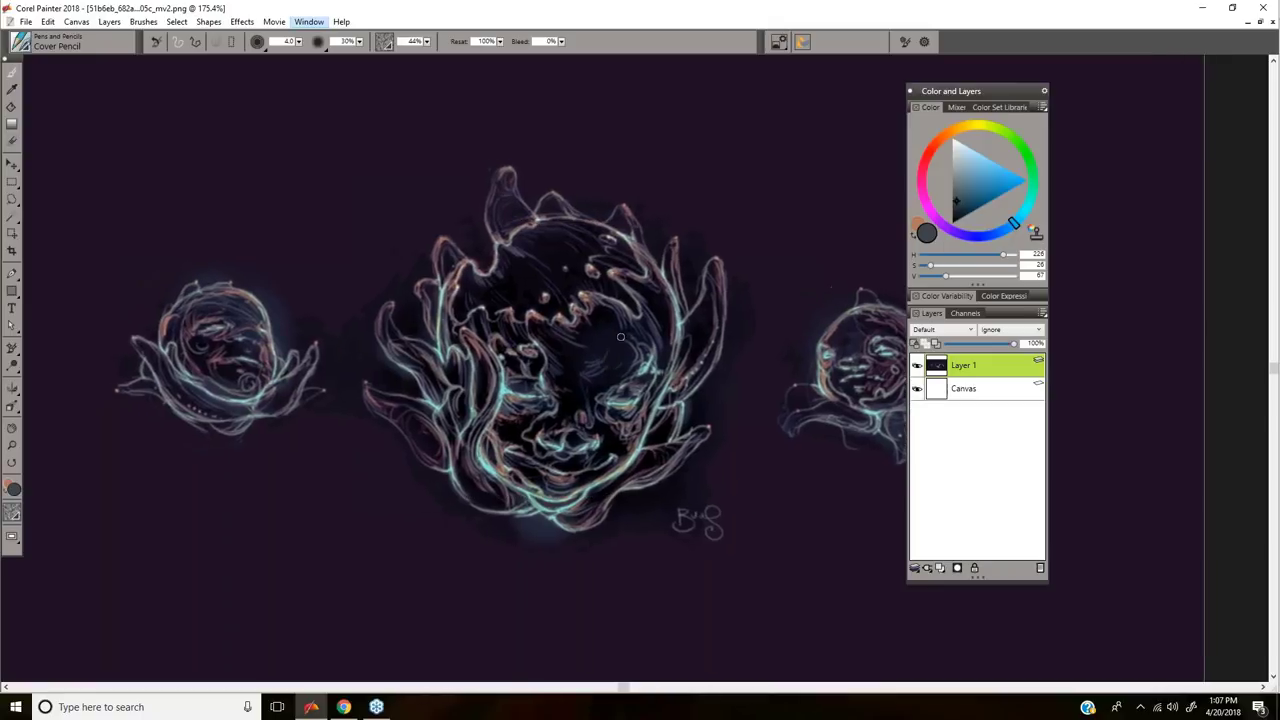
pyautogui.click(1271, 24)
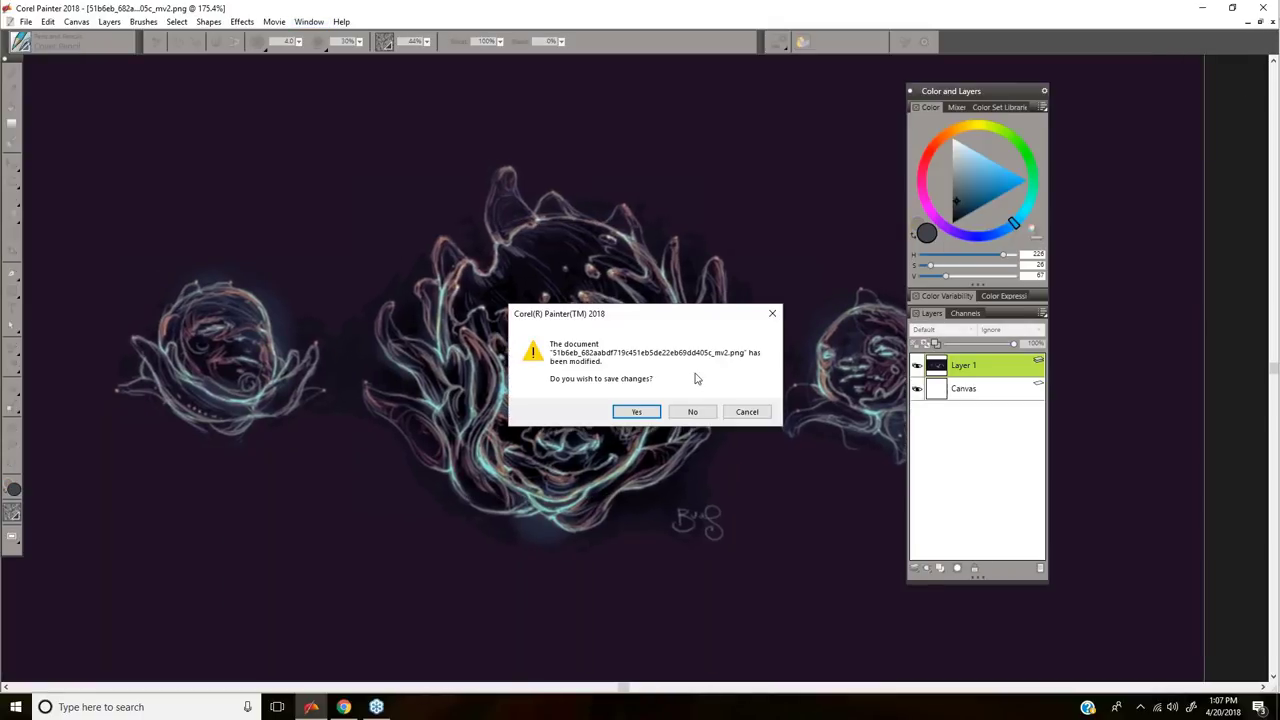
pyautogui.click(691, 411)
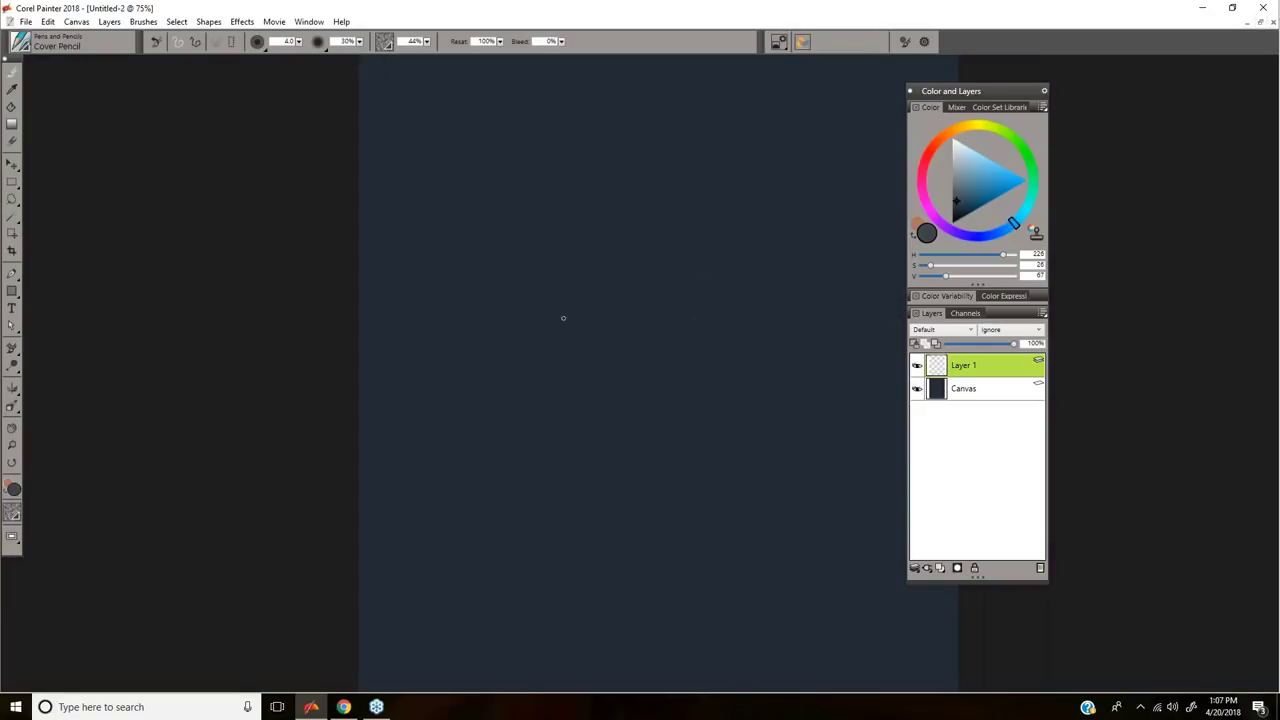
# Step: Bring up small flowerbed.png, and close both it and the blank Untitled-2 document without saving changes
pyautogui.hotkey('ctrl', 'Tab')
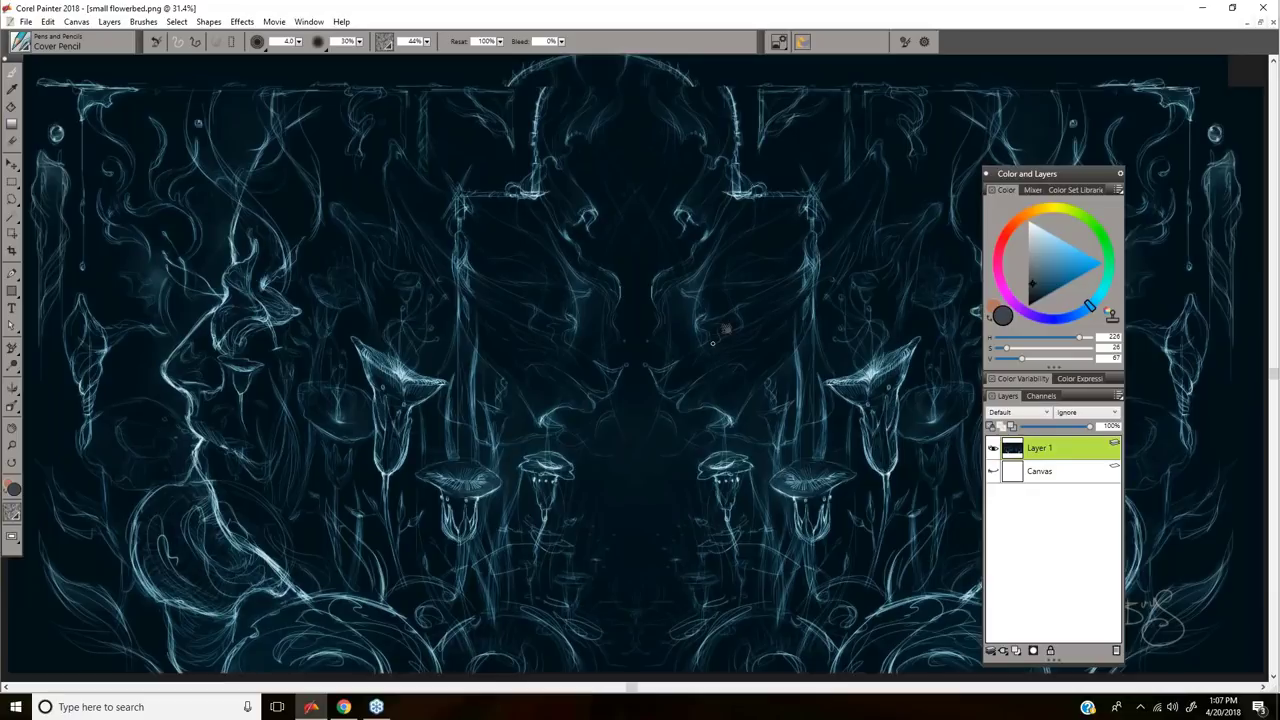
pyautogui.moveTo(921, 374); pyautogui.dragTo(792, 370)
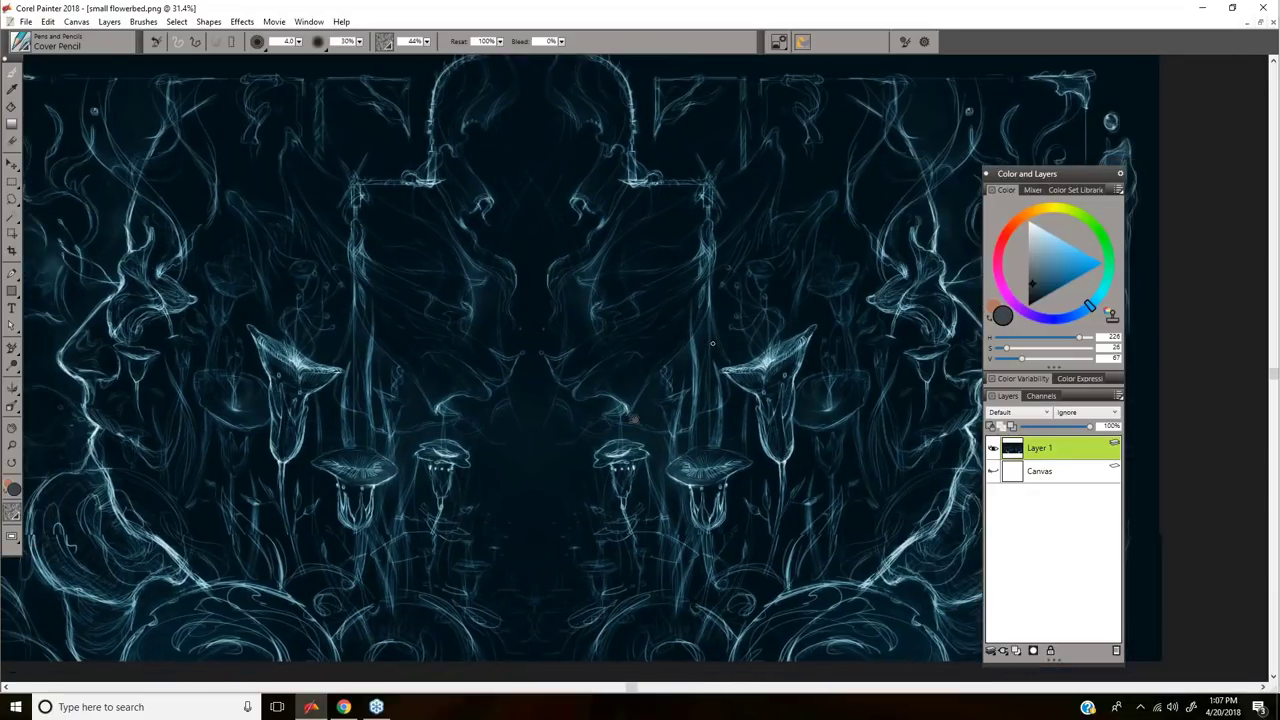
pyautogui.moveTo(652, 436); pyautogui.dragTo(634, 438)
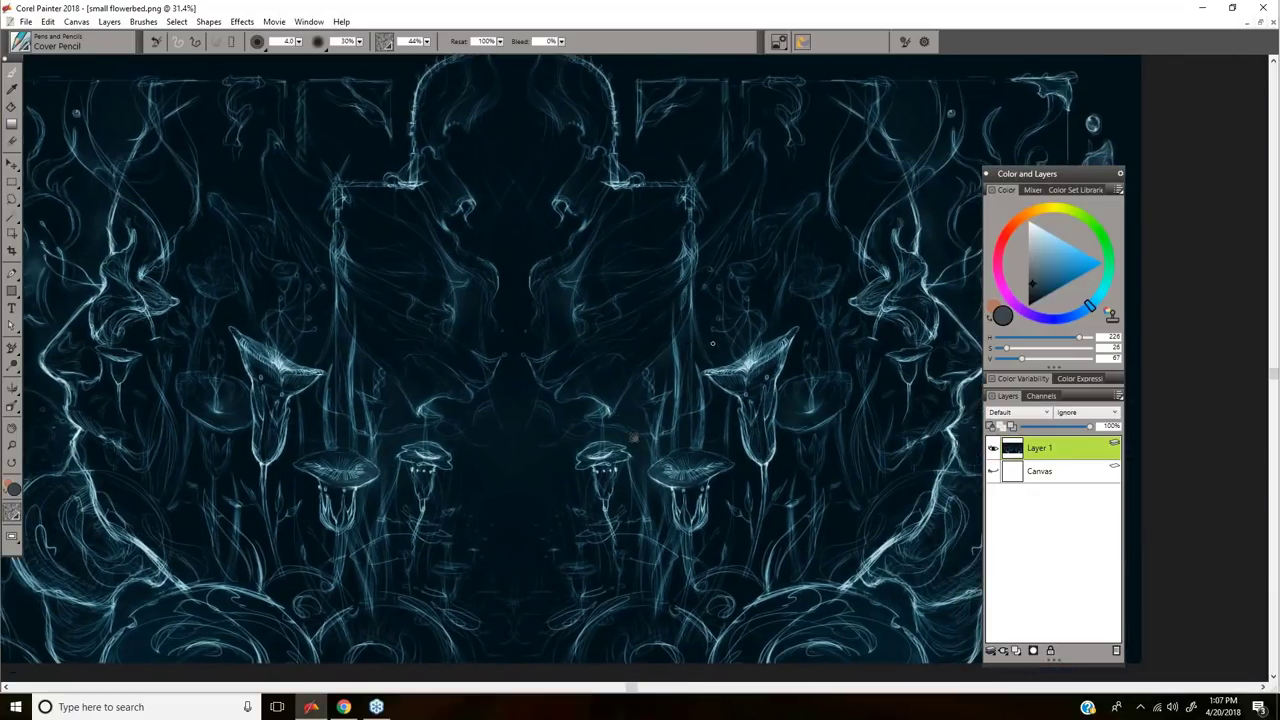
pyautogui.moveTo(825, 505); pyautogui.dragTo(841, 508)
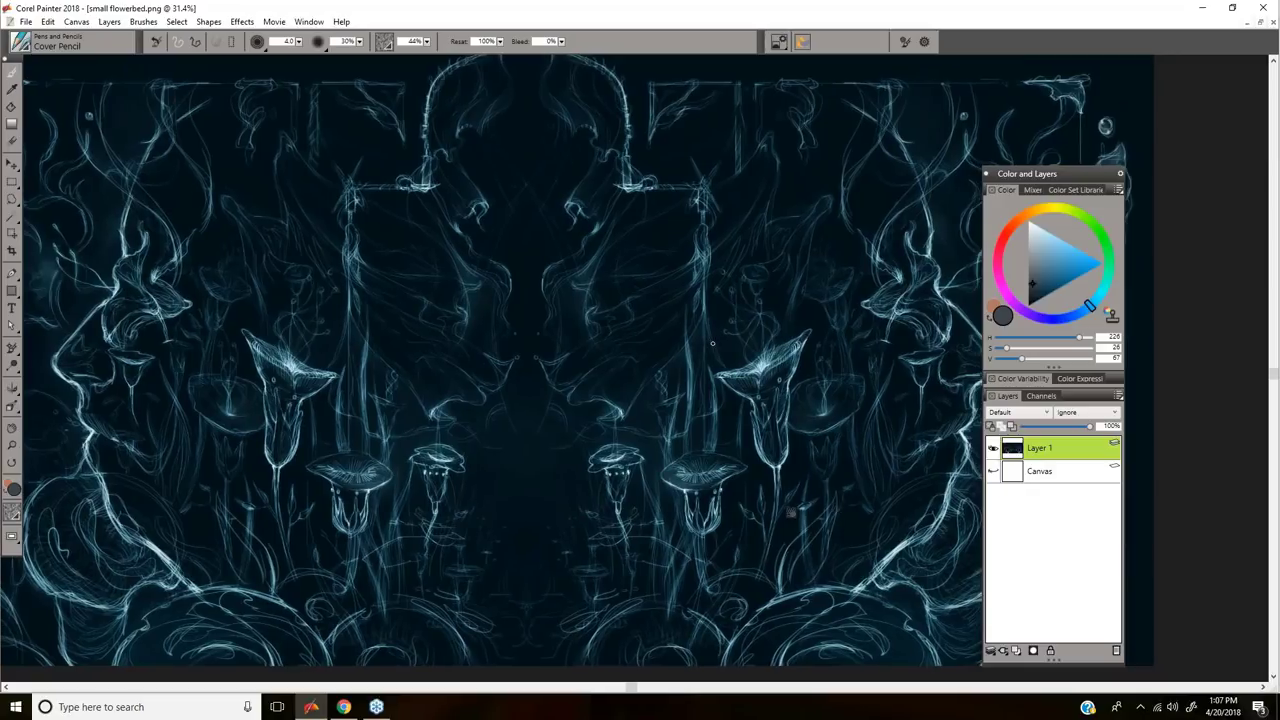
pyautogui.moveTo(820, 254); pyautogui.dragTo(776, 256)
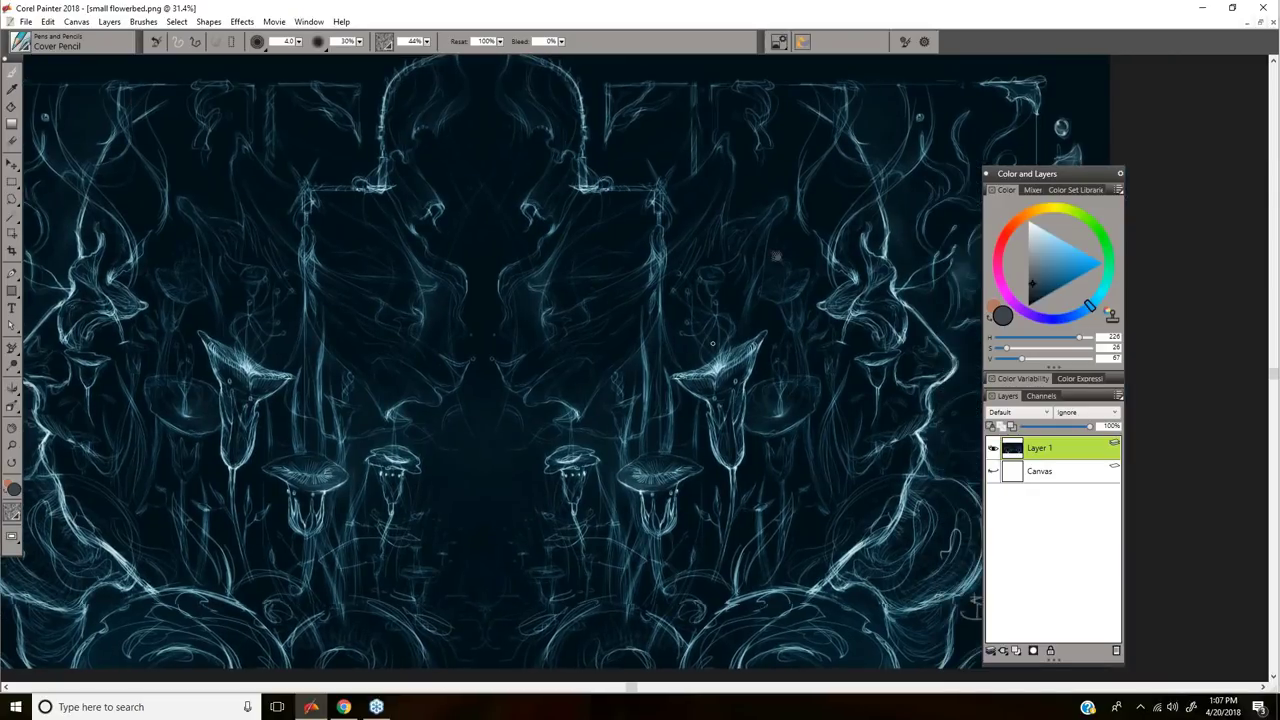
pyautogui.moveTo(720, 452); pyautogui.dragTo(682, 481)
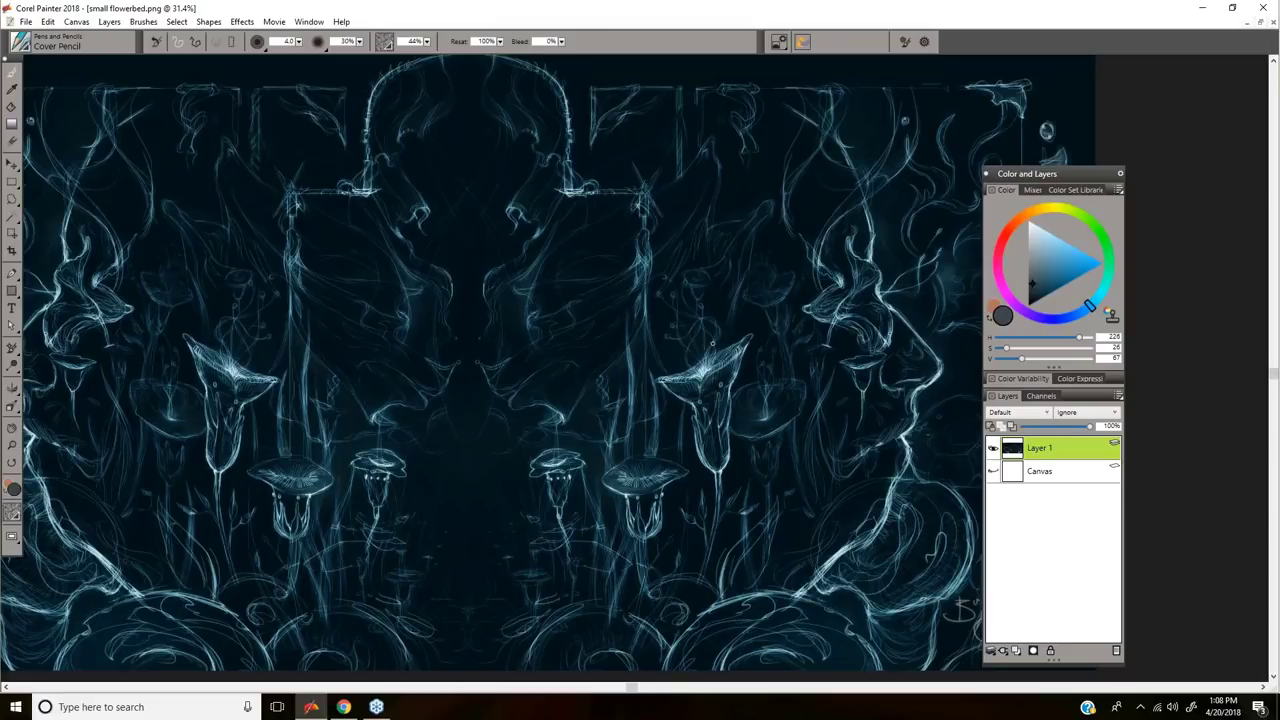
pyautogui.click(1273, 22)
pyautogui.click(686, 403)
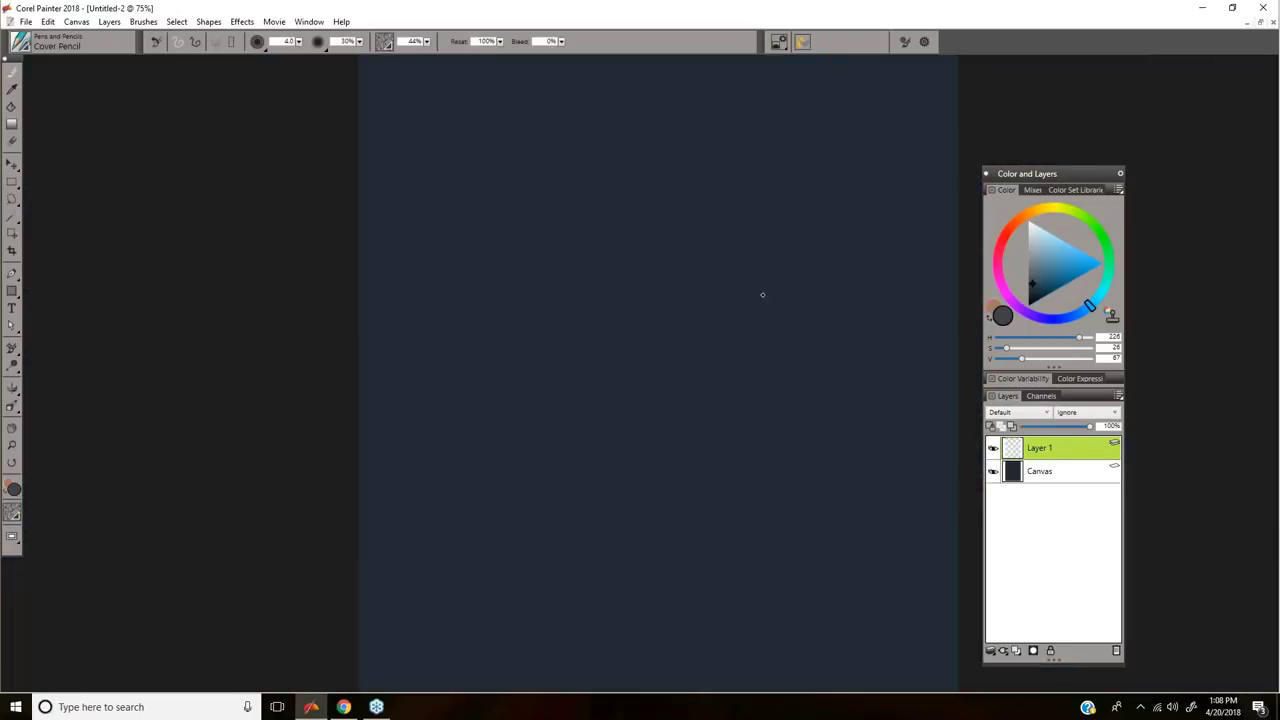
pyautogui.click(1272, 24)
pyautogui.click(665, 404)
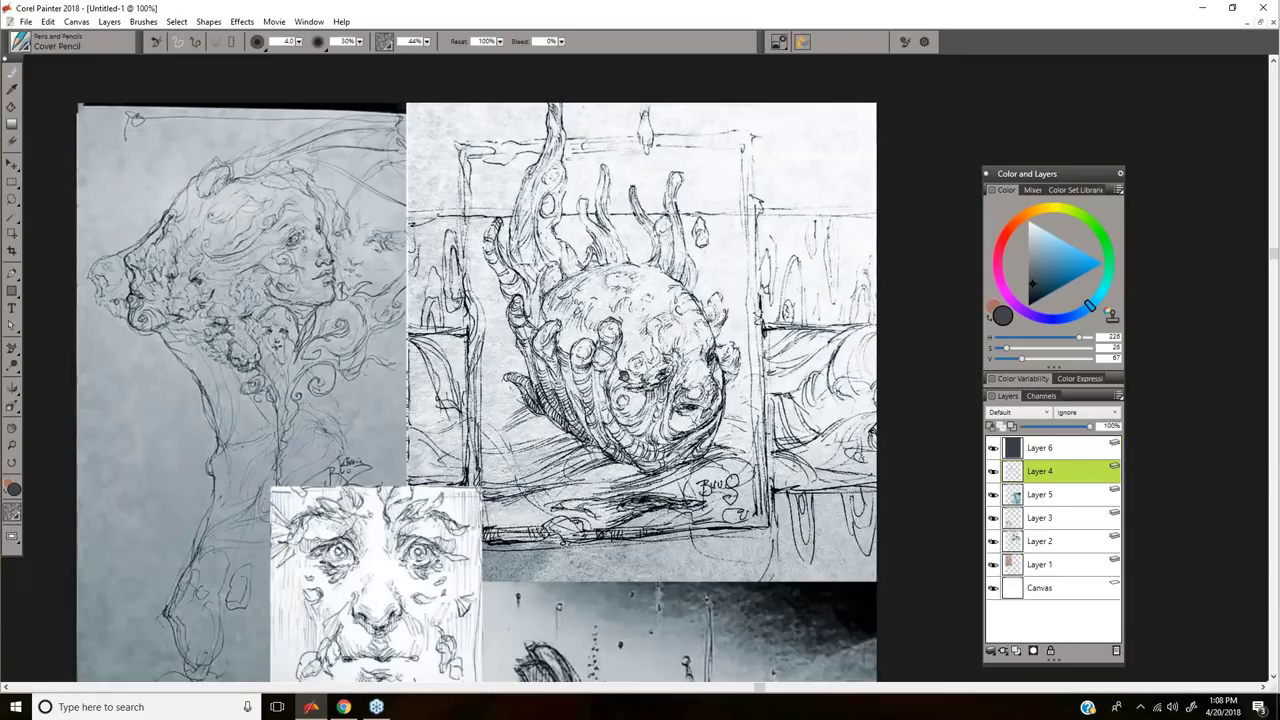
# Step: Examine the collage of ink sketches in Untitled-1, from the framed shell head down to the giant figure and the raised hands
pyautogui.moveTo(559, 488); pyautogui.dragTo(664, 392)
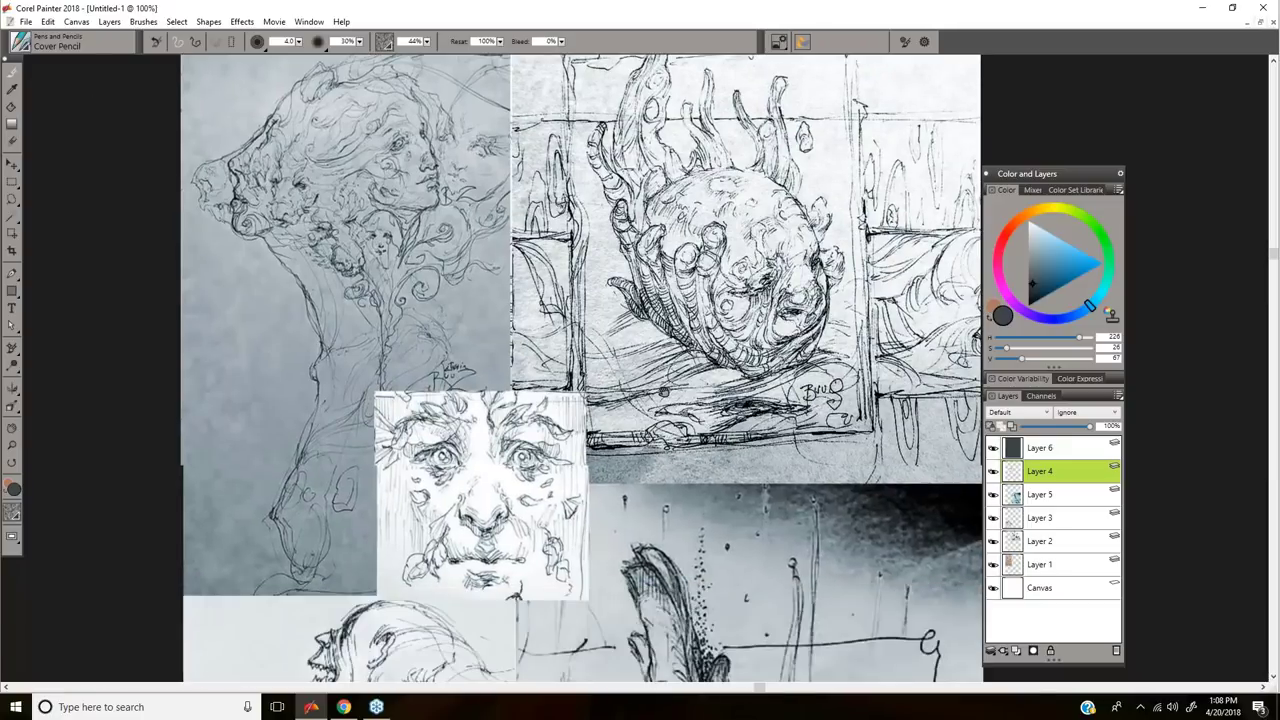
pyautogui.scroll(-3, 663, 393)
pyautogui.moveTo(657, 488); pyautogui.dragTo(631, 643)
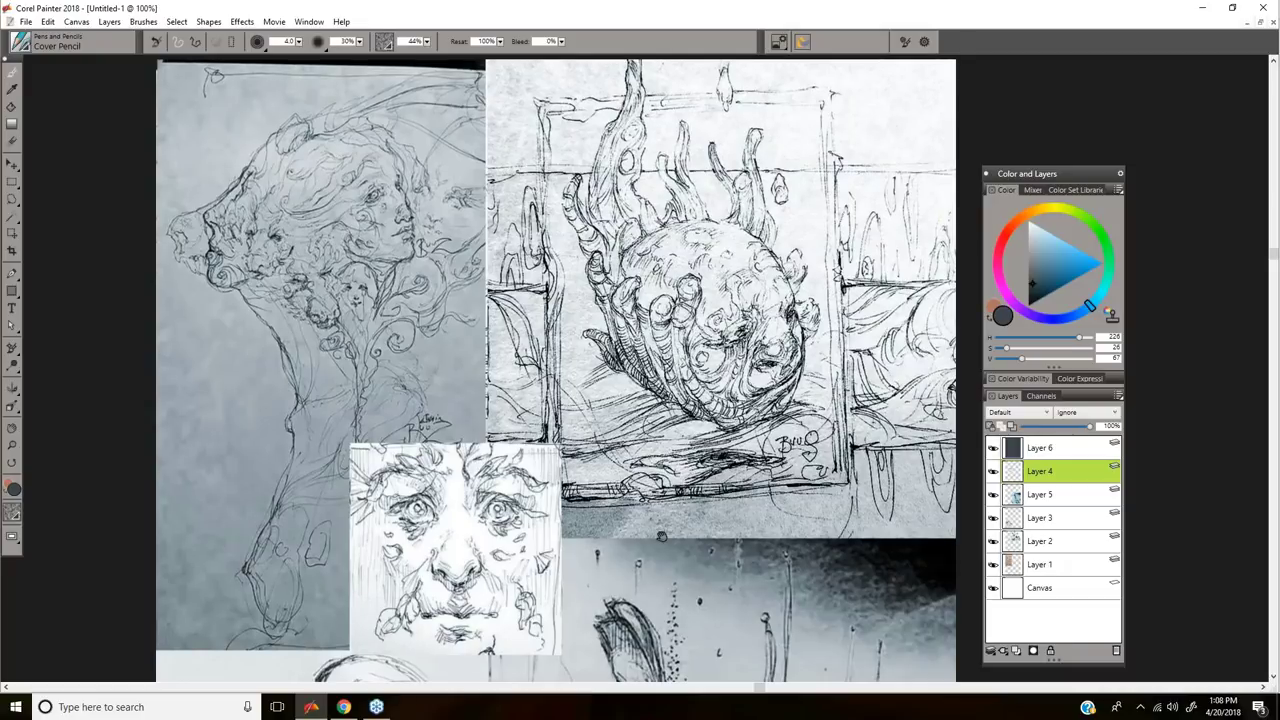
pyautogui.scroll(-3, 661, 537)
pyautogui.moveTo(693, 598); pyautogui.dragTo(681, 499)
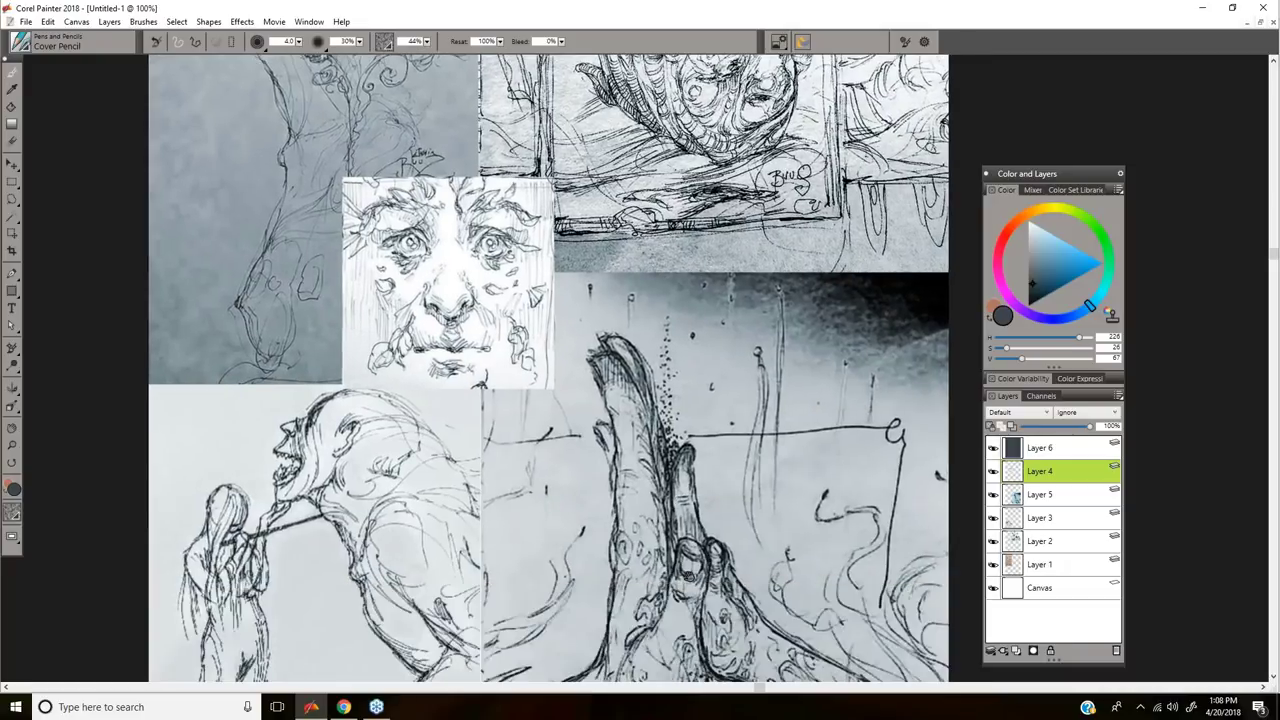
pyautogui.scroll(-2, 555, 370)
pyautogui.moveTo(678, 557); pyautogui.dragTo(684, 458)
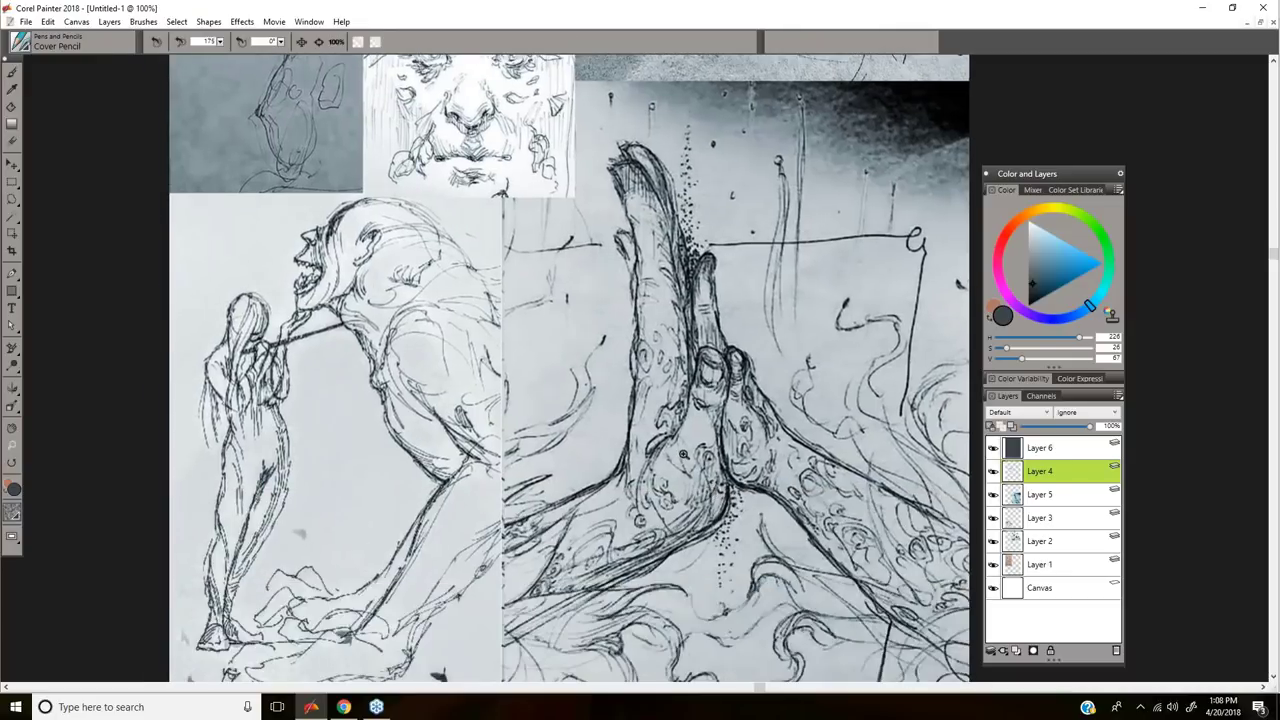
pyautogui.keyDown('ctrl'); pyautogui.keyDown('alt'); pyautogui.click(684, 458); pyautogui.keyUp('alt'); pyautogui.keyUp('ctrl')
pyautogui.hotkey('ctrl', '-')
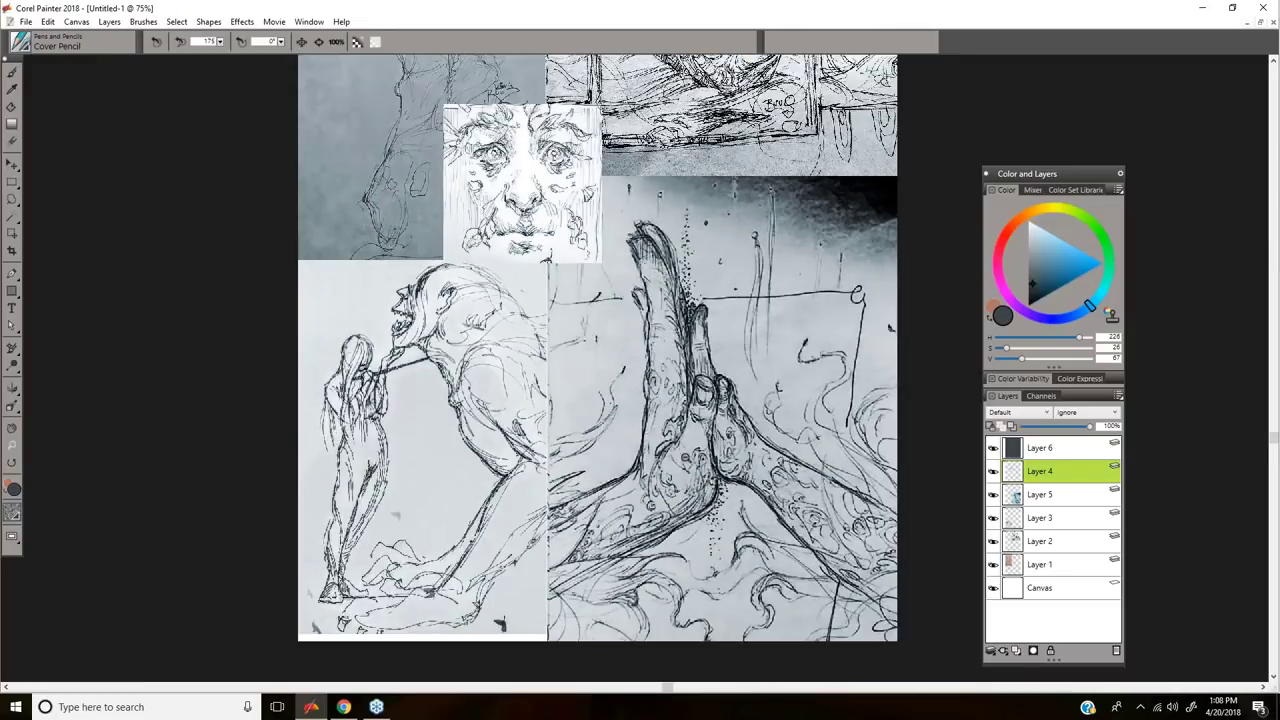
pyautogui.scroll(1, 731, 334)
pyautogui.scroll(1, 731, 334)
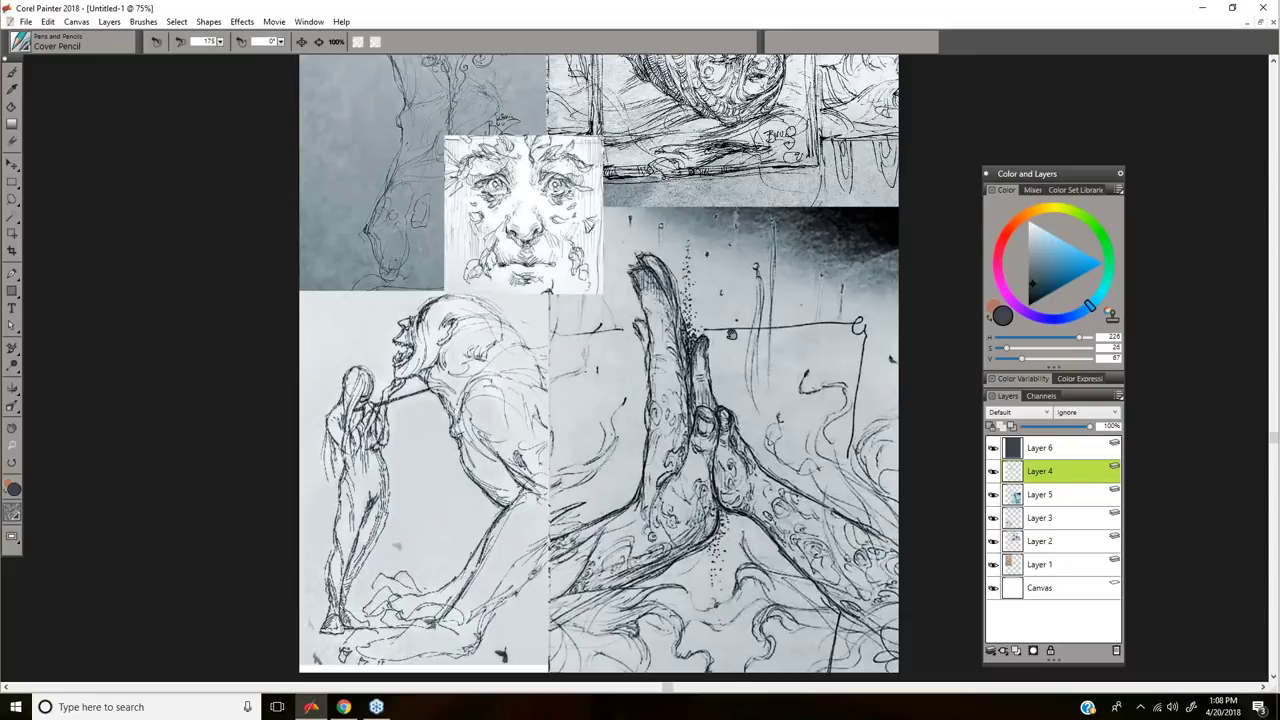
pyautogui.moveTo(731, 334); pyautogui.dragTo(733, 344)
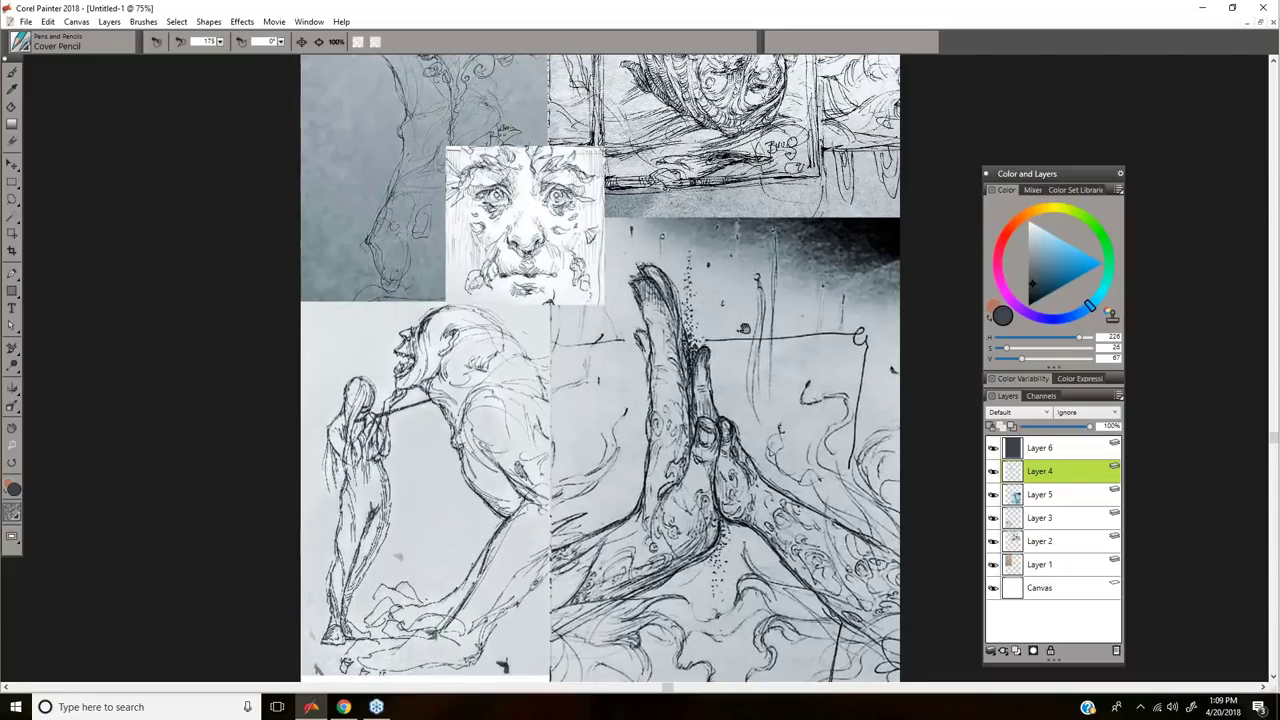
pyautogui.moveTo(765, 231); pyautogui.dragTo(735, 425)
# Step: Close the Untitled-1 sketch collage without saving changes
pyautogui.click(1275, 22)
pyautogui.moveTo(642, 318); pyautogui.dragTo(921, 337)
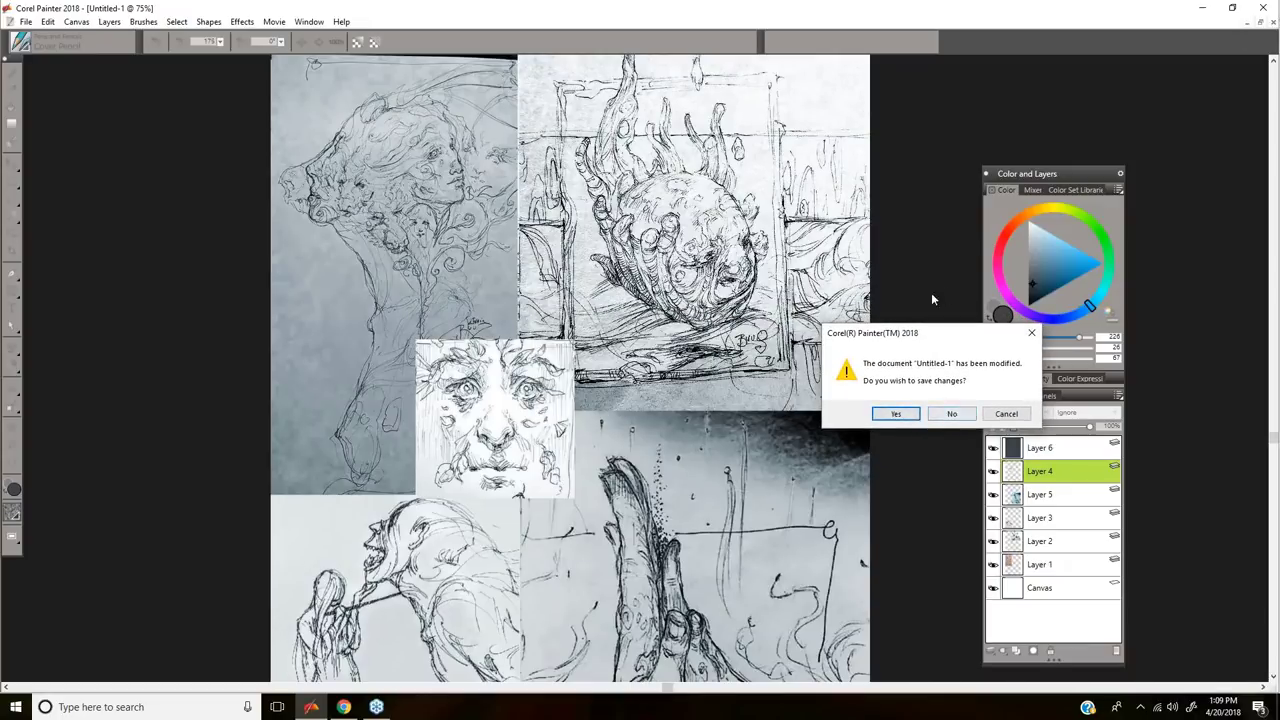
pyautogui.click(946, 413)
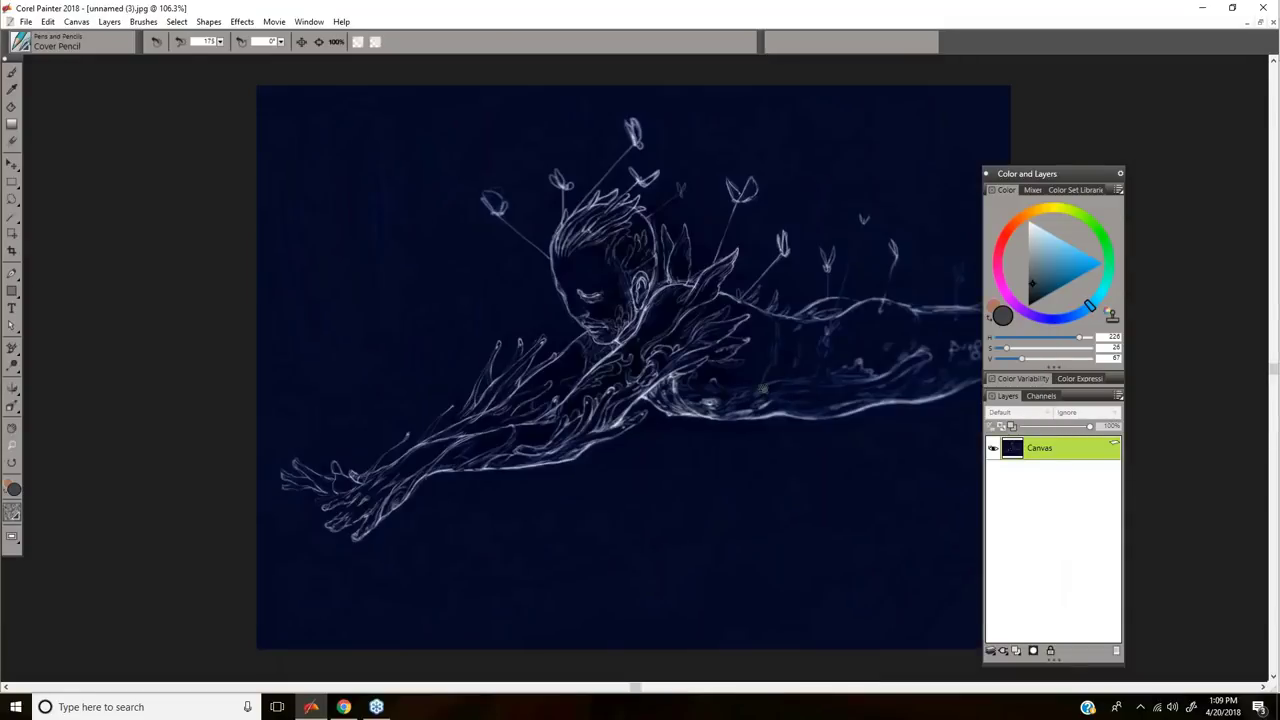
# Step: Examine the line work of the diving man in unnamed (3).jpg at 200% zoom, along his arms, face and back
pyautogui.moveTo(892, 421)
pyautogui.mouseDown()
pyautogui.moveTo(798, 426)
pyautogui.moveTo(780, 414)
pyautogui.mouseUp()
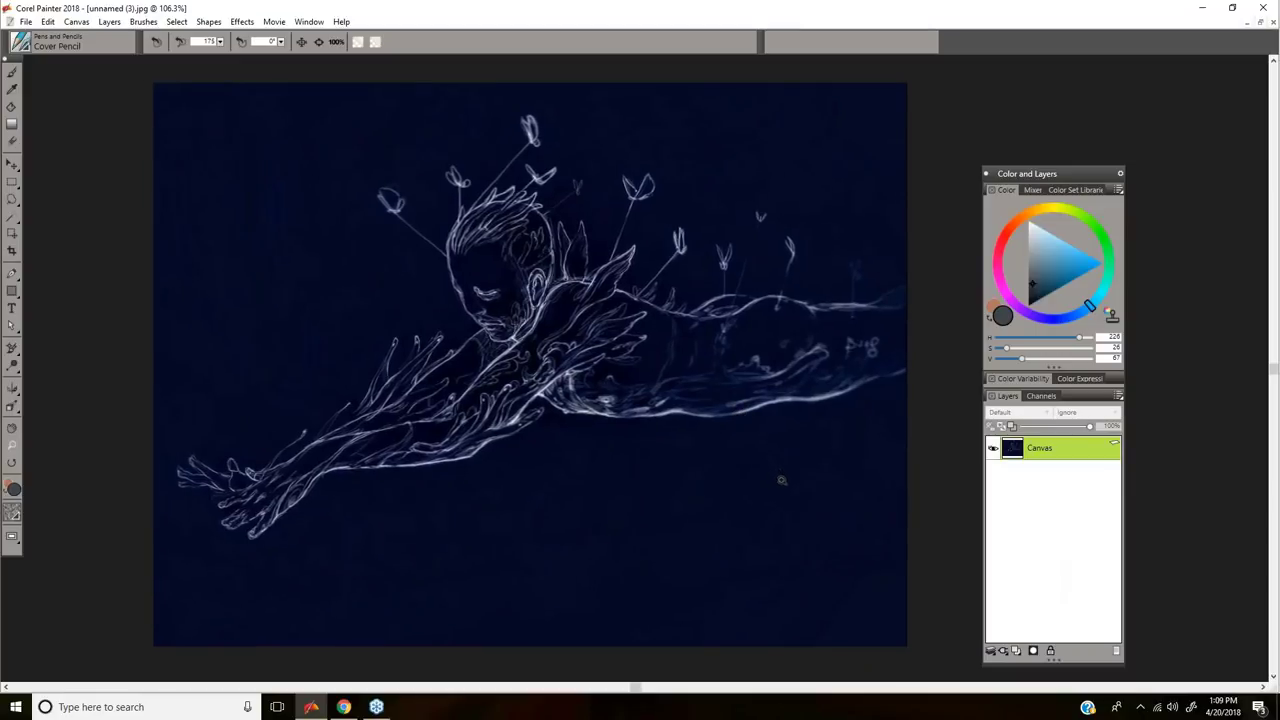
pyautogui.press('b')
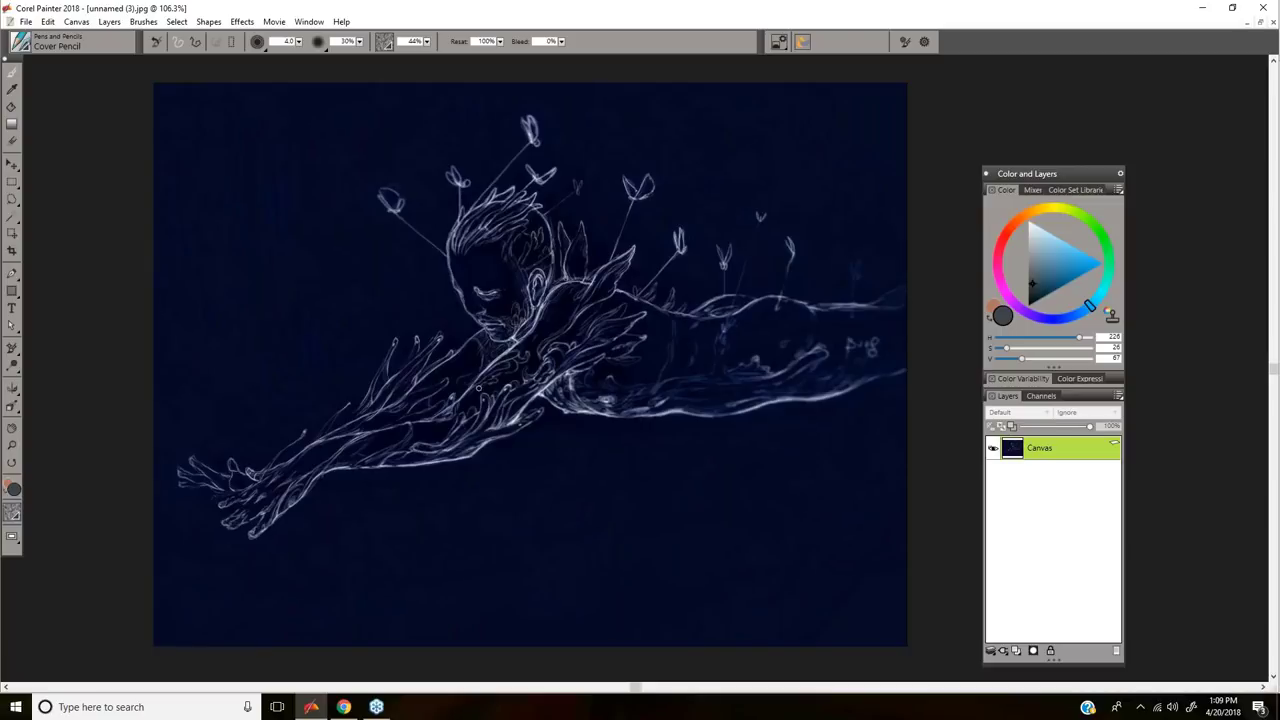
pyautogui.press('space')
pyautogui.click(474, 431)
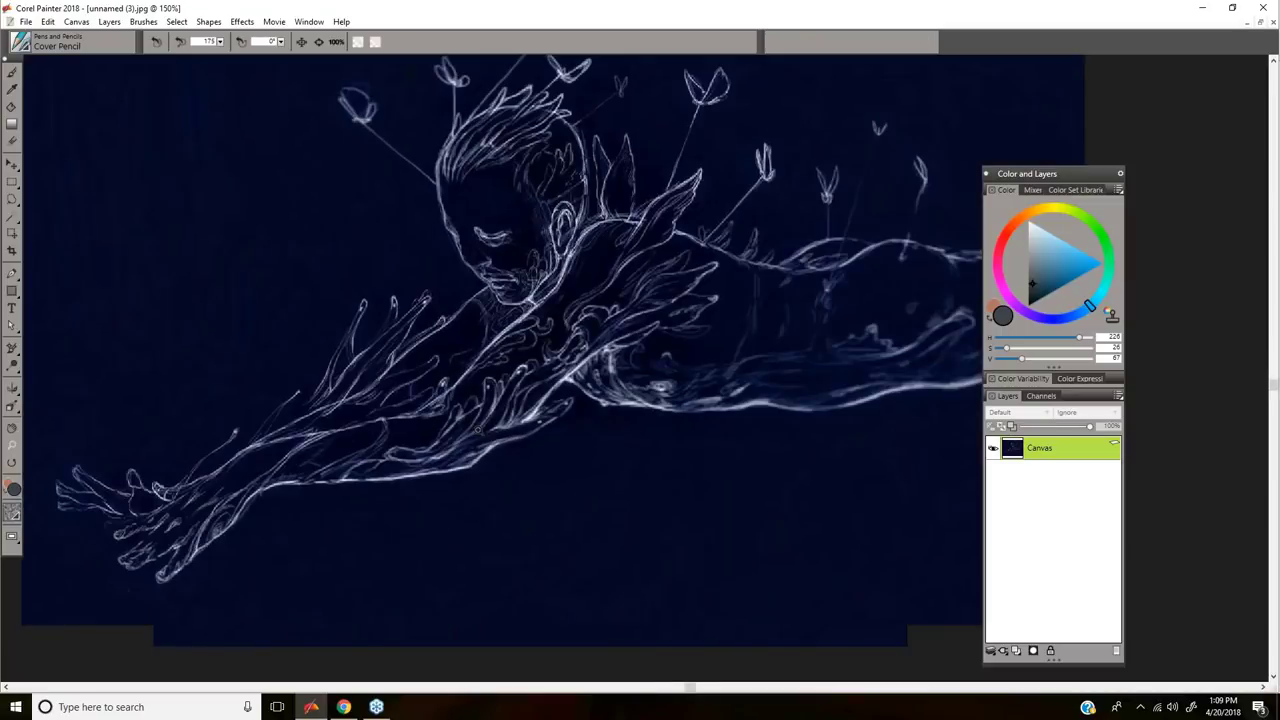
pyautogui.keyDown('ctrl'); pyautogui.click(477, 430); pyautogui.keyUp('ctrl')
pyautogui.moveTo(510, 428)
pyautogui.mouseDown()
pyautogui.moveTo(486, 392)
pyautogui.moveTo(620, 368)
pyautogui.mouseUp()
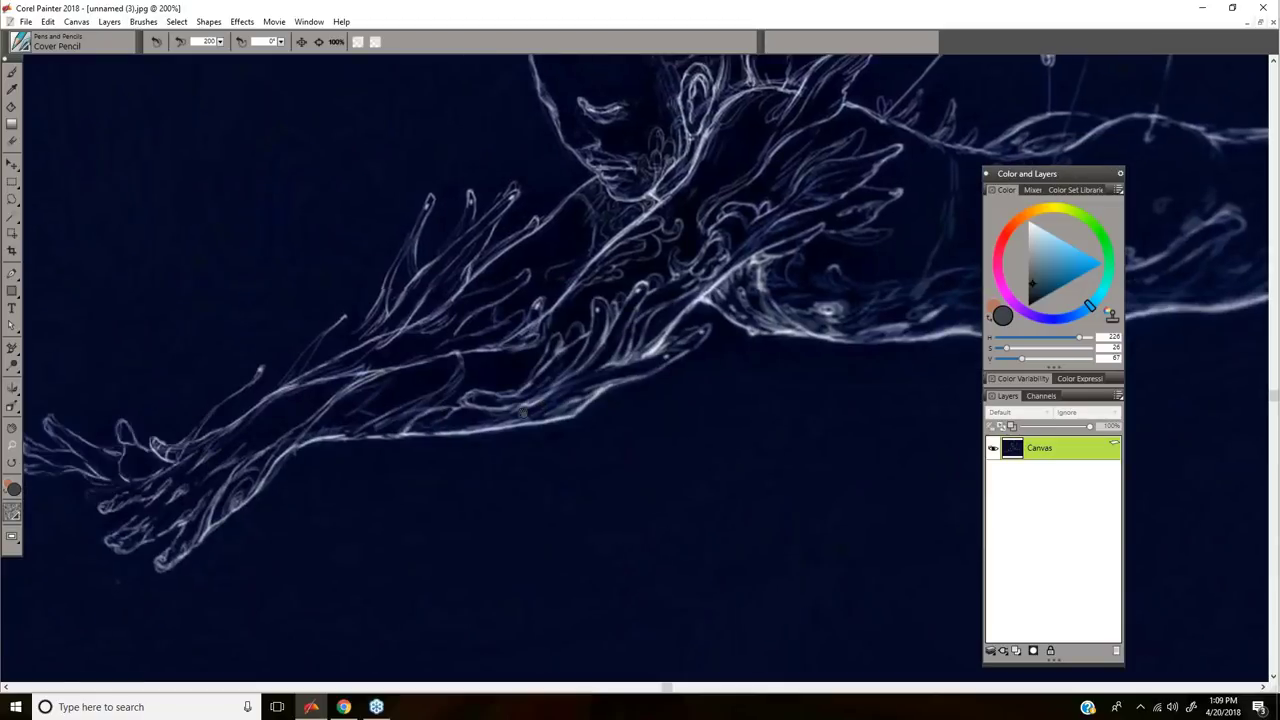
pyautogui.moveTo(545, 405); pyautogui.dragTo(502, 400)
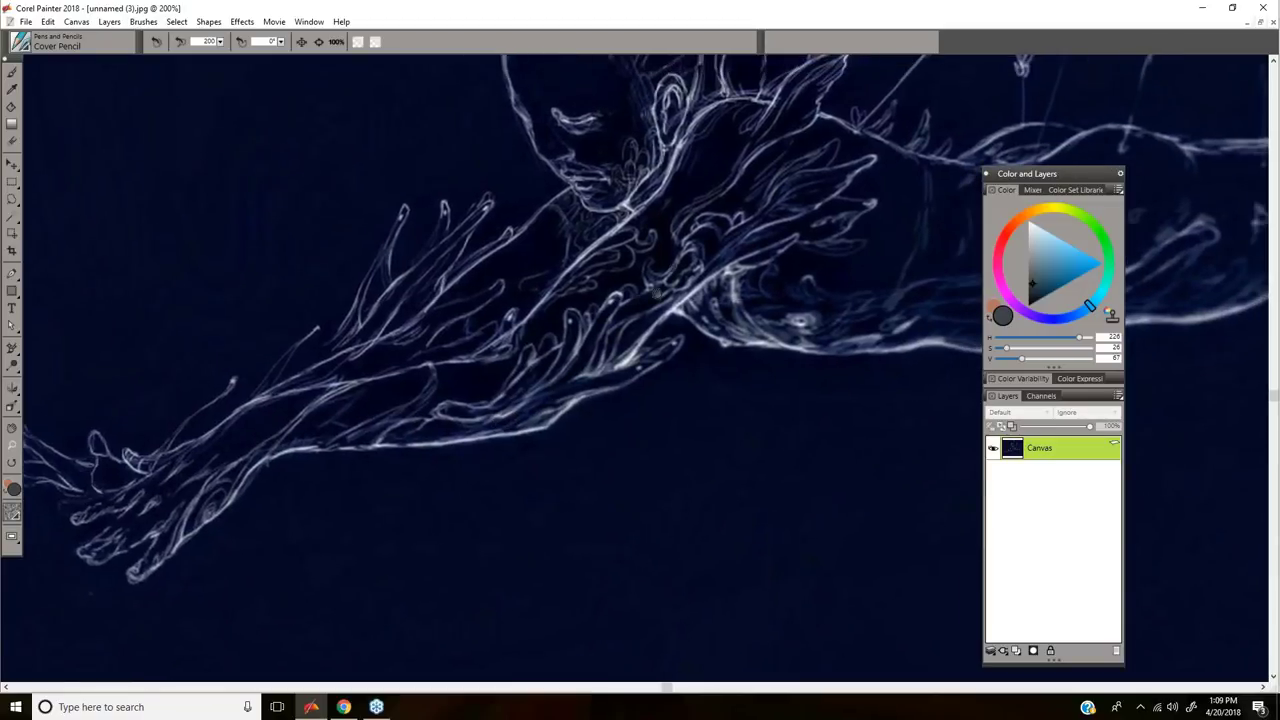
pyautogui.moveTo(632, 323)
pyautogui.mouseDown()
pyautogui.moveTo(595, 375)
pyautogui.moveTo(436, 362)
pyautogui.mouseUp()
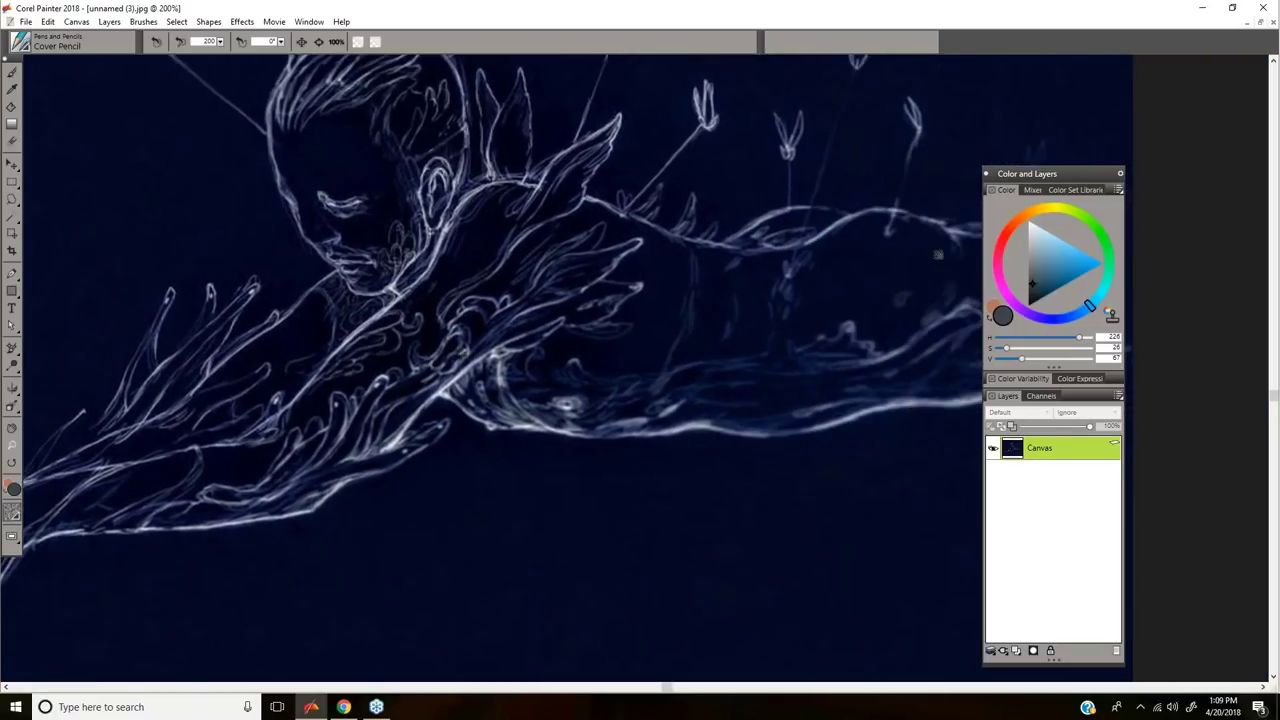
pyautogui.moveTo(938, 254); pyautogui.dragTo(788, 274)
pyautogui.moveTo(532, 297)
pyautogui.mouseDown()
pyautogui.moveTo(718, 345)
pyautogui.moveTo(703, 480)
pyautogui.moveTo(733, 282)
pyautogui.mouseUp()
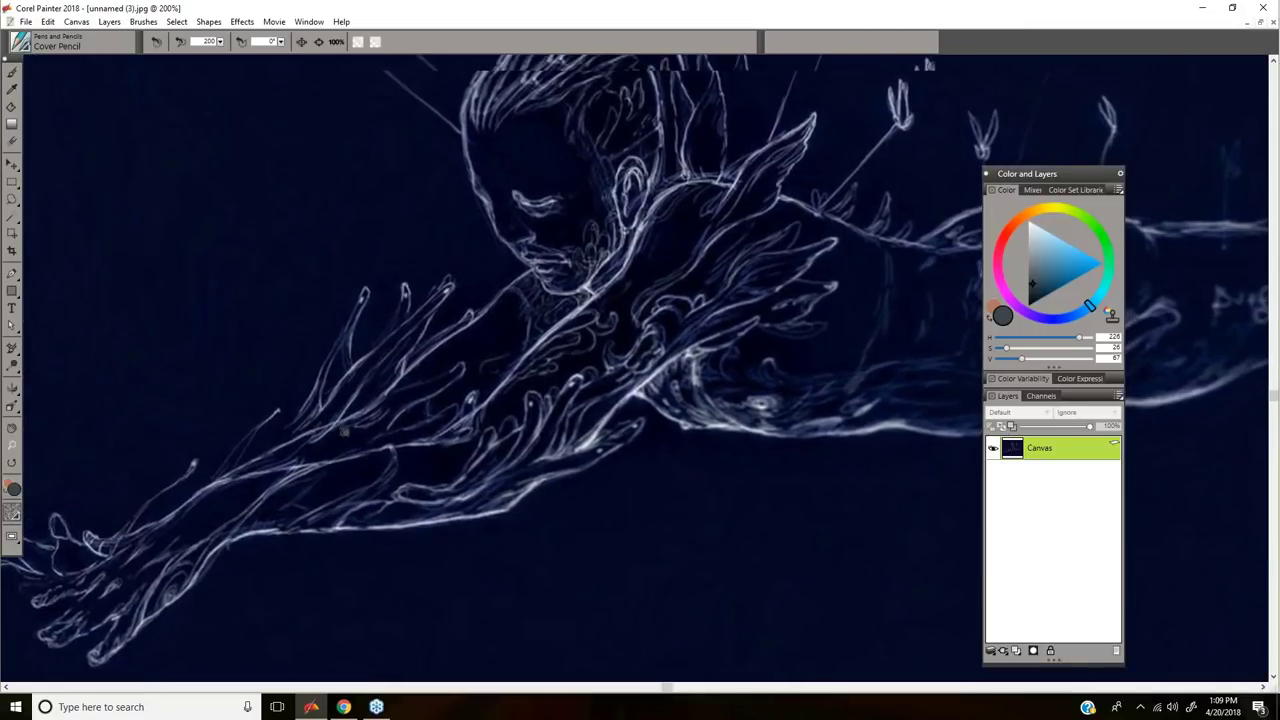
pyautogui.moveTo(807, 263)
pyautogui.mouseDown()
pyautogui.moveTo(831, 243)
pyautogui.moveTo(795, 245)
pyautogui.mouseUp()
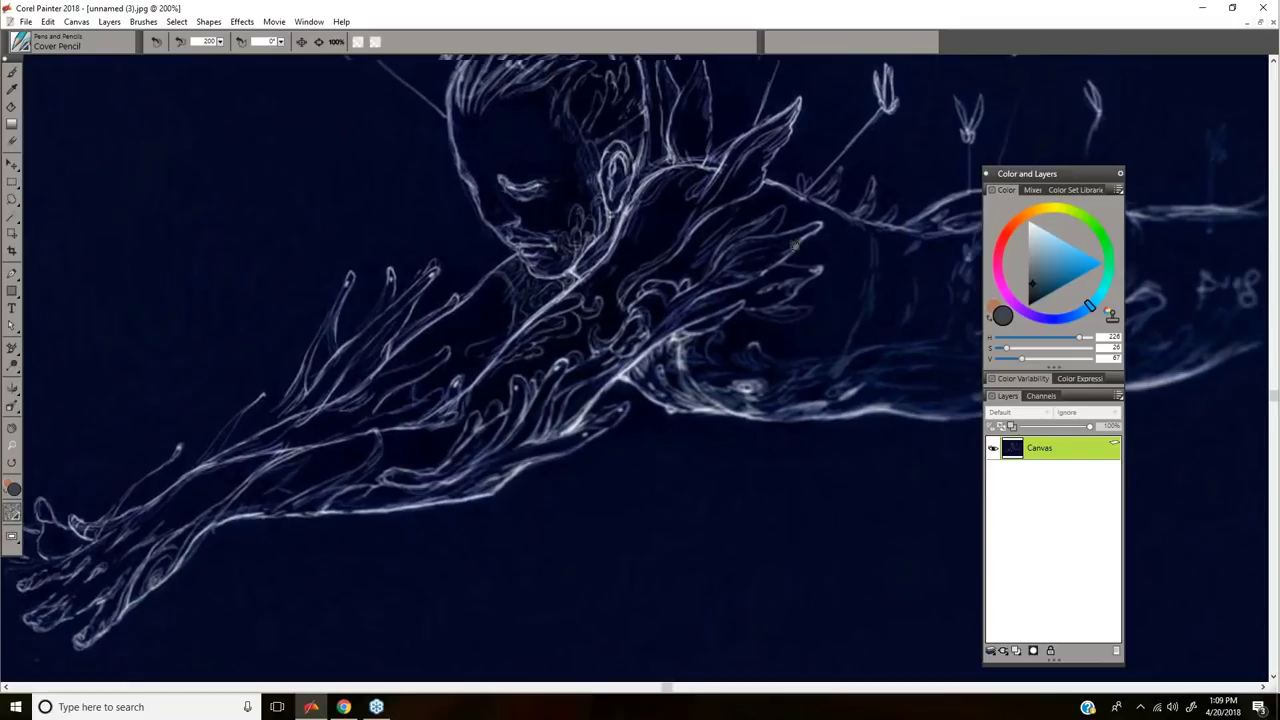
# Step: Close unnamed (3).jpg and splash cover image.png without saving changes
pyautogui.hotkey('ctrl', 'w')
pyautogui.click(675, 405)
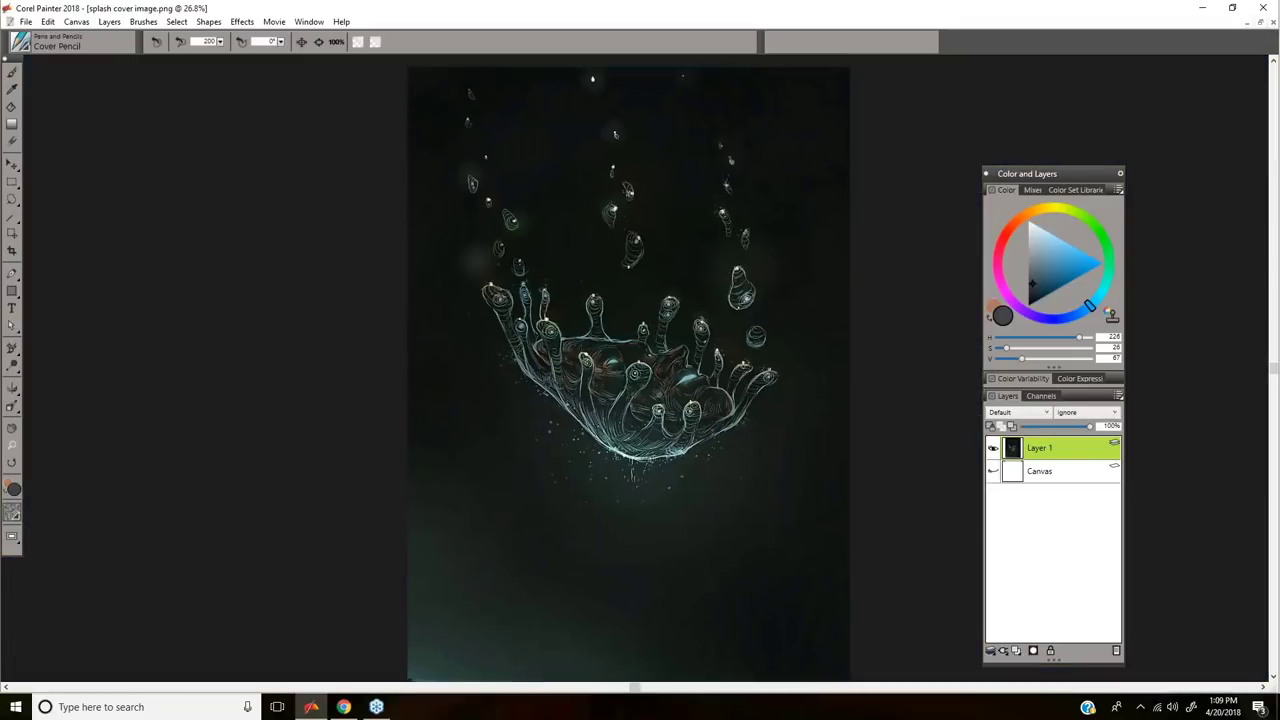
pyautogui.moveTo(675, 405)
pyautogui.mouseDown()
pyautogui.moveTo(671, 434)
pyautogui.moveTo(643, 429)
pyautogui.mouseUp()
pyautogui.hotkey('ctrl', '+')
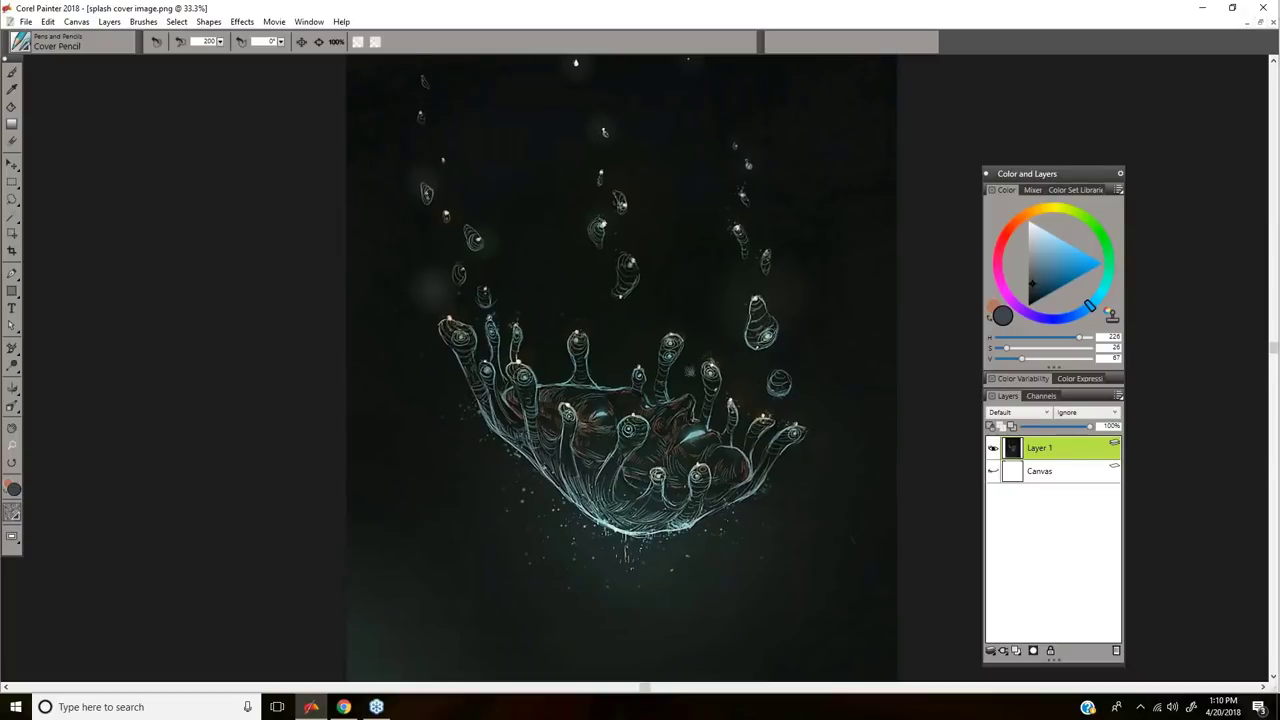
pyautogui.moveTo(645, 400); pyautogui.dragTo(642, 434)
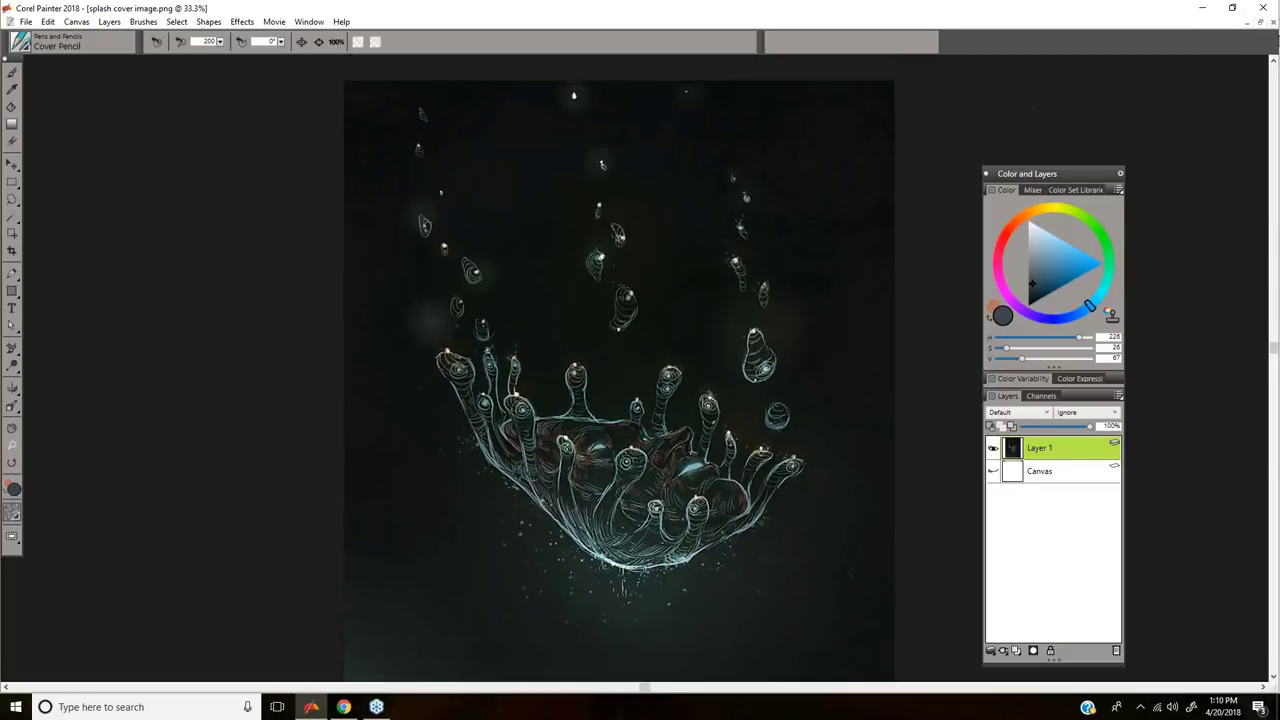
pyautogui.click(1274, 25)
pyautogui.click(690, 403)
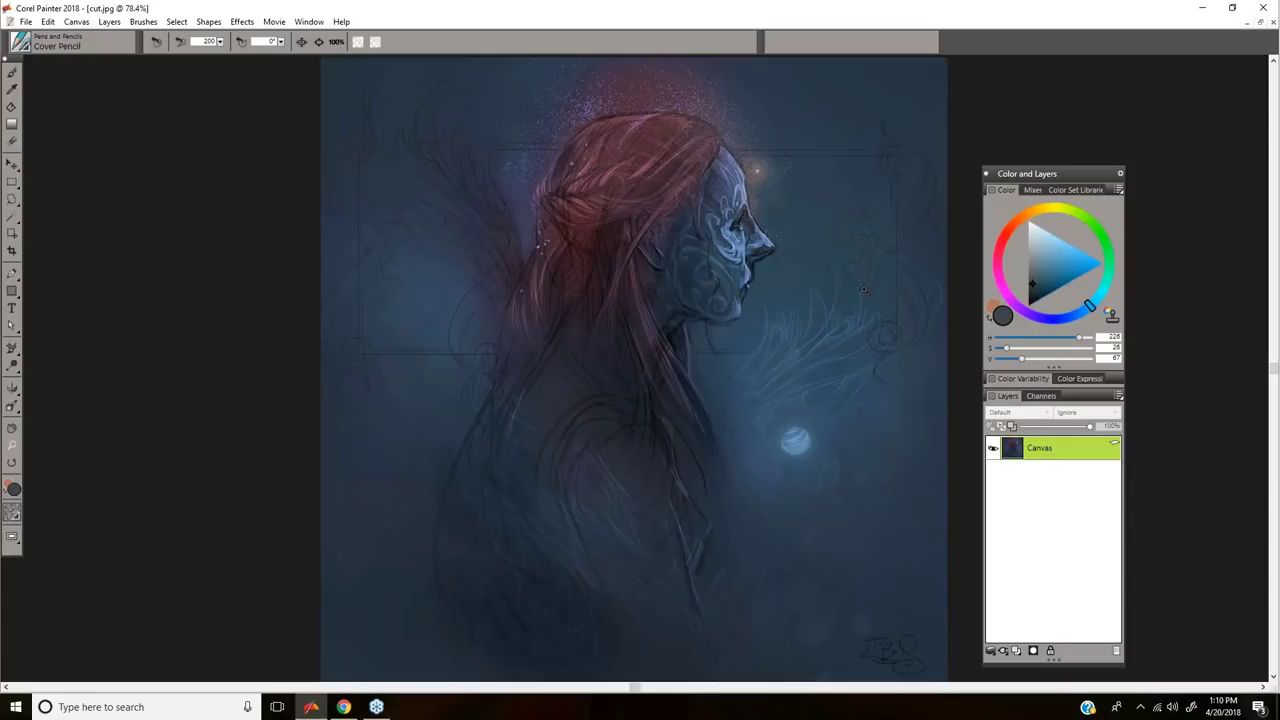
# Step: Close cut.jpg and create a new blank portrait canvas with a dark navy background
pyautogui.click(1273, 23)
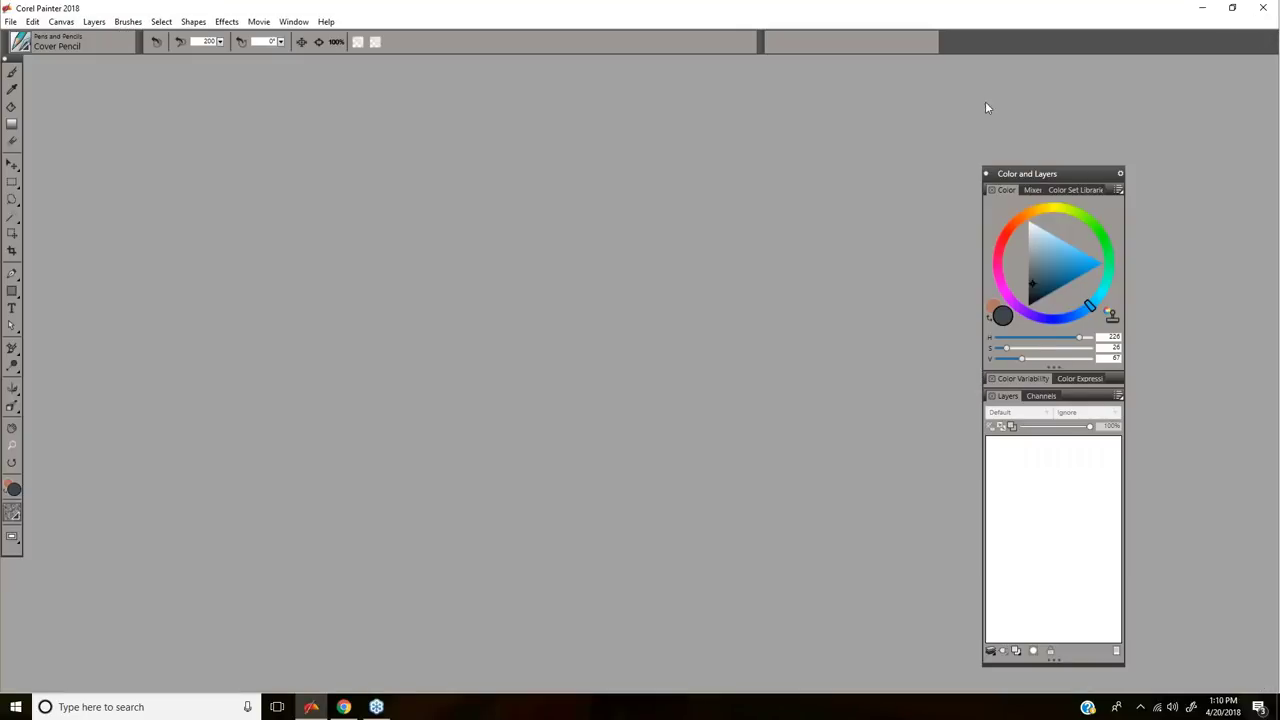
pyautogui.click(12, 22)
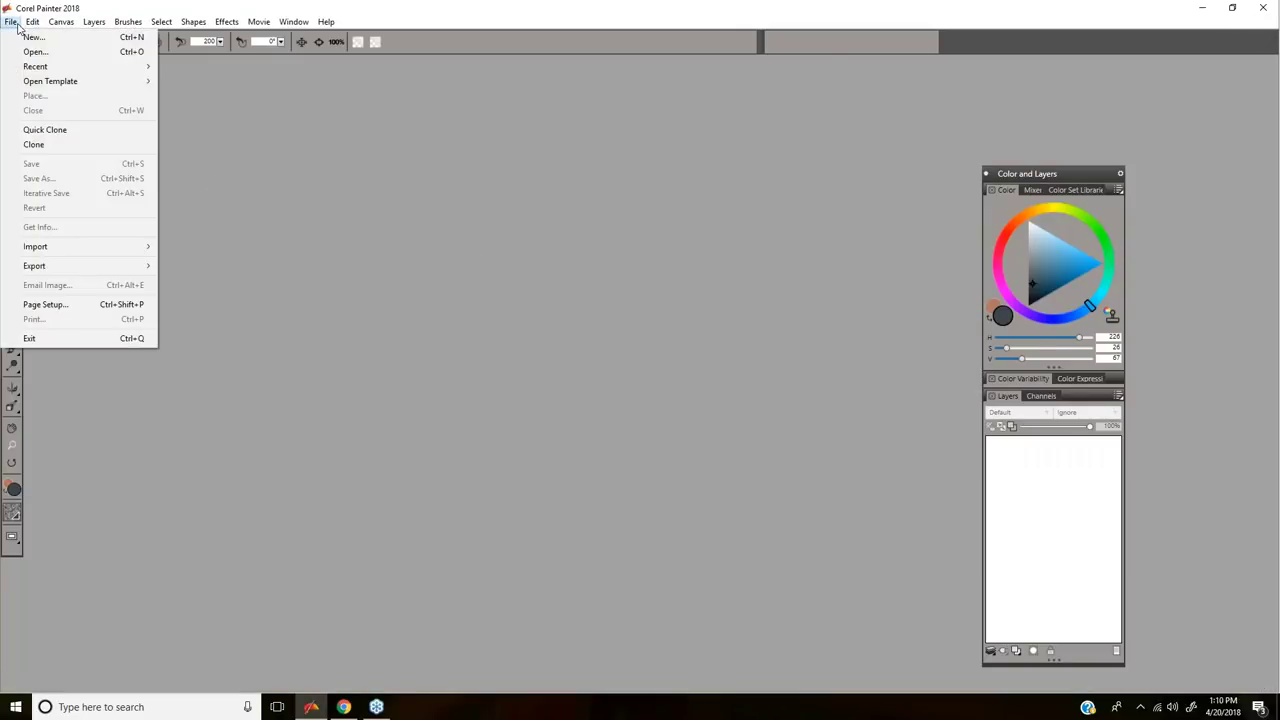
pyautogui.click(26, 37)
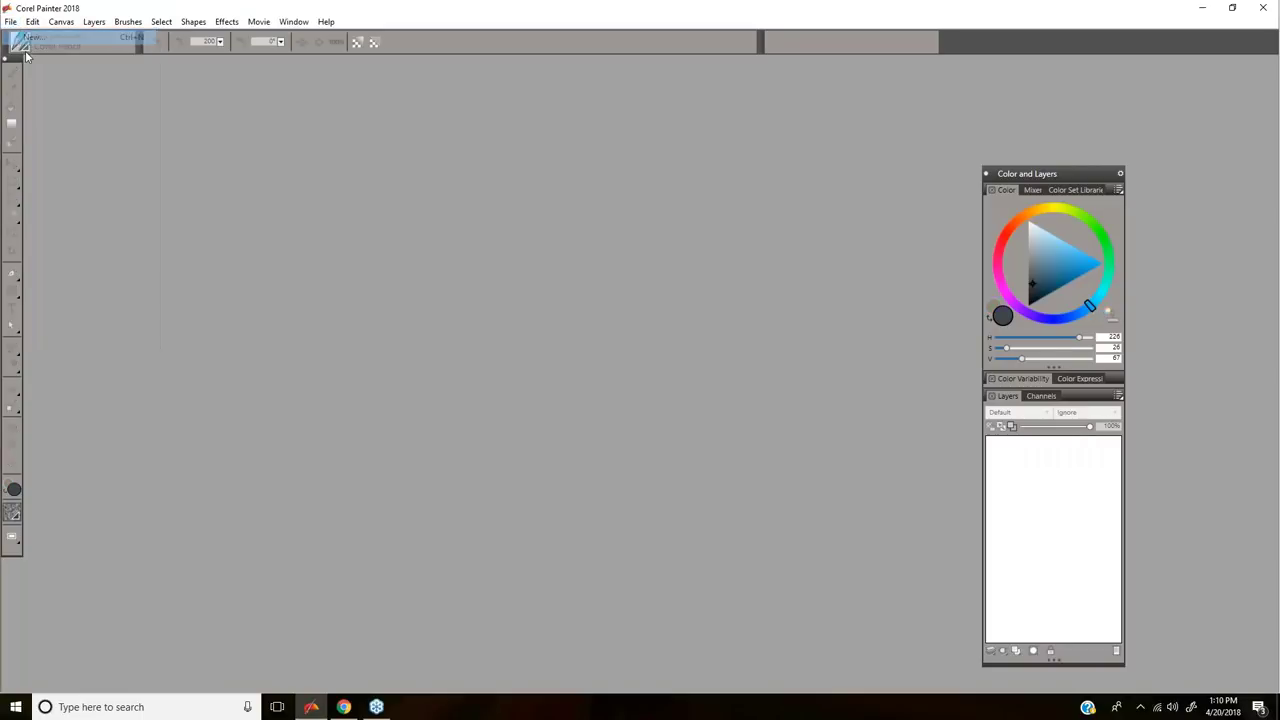
pyautogui.click(974, 388)
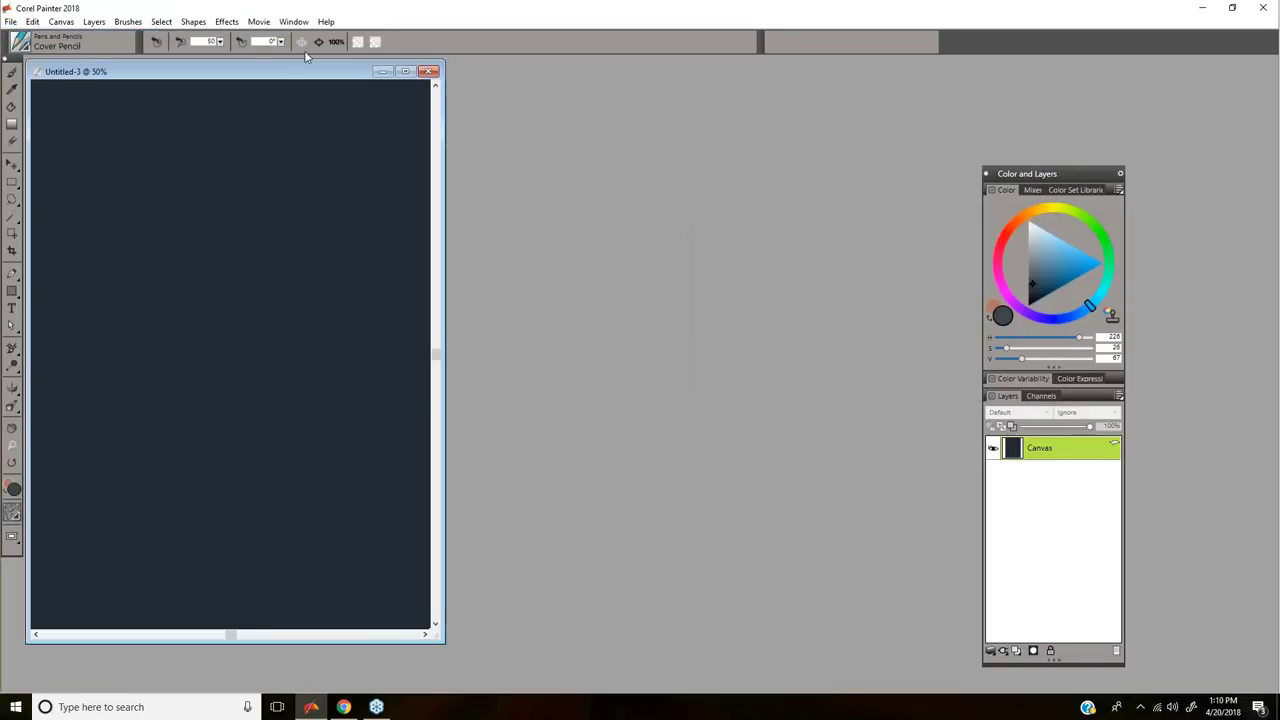
# Step: Maximize the new canvas window, activate the brush and toggle Single Document View
pyautogui.doubleClick(308, 74)
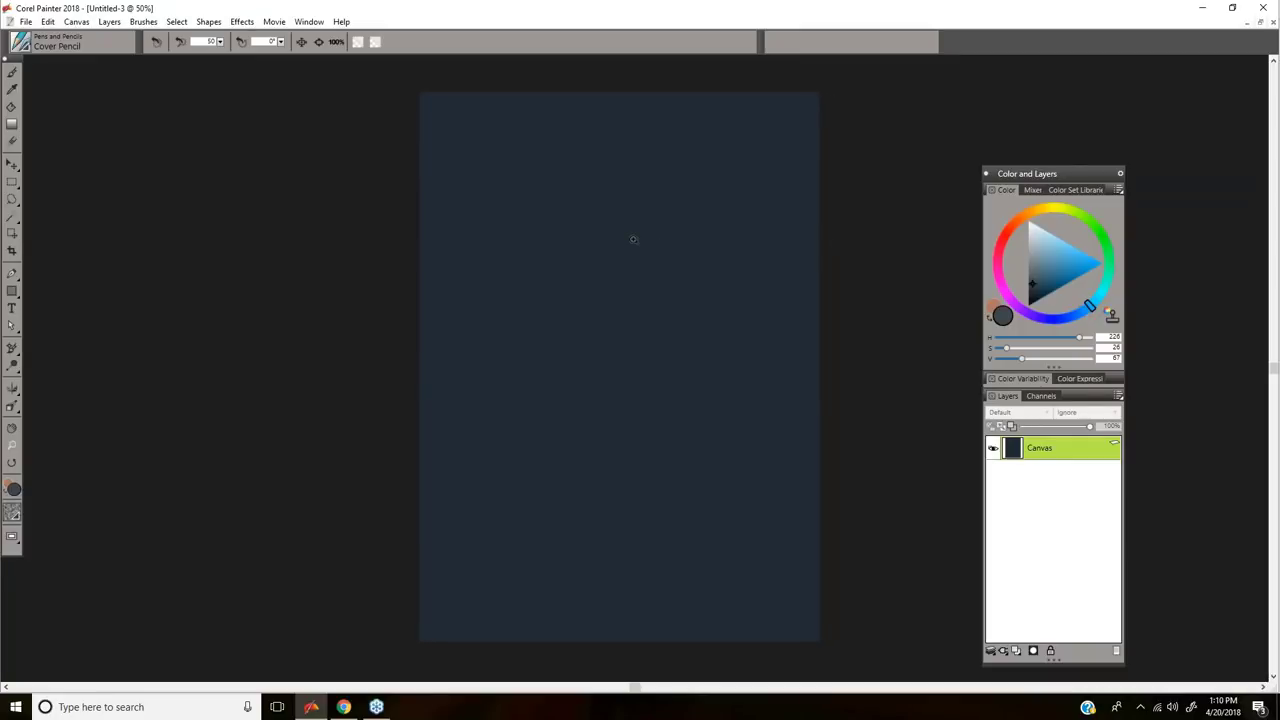
pyautogui.hotkey('ctrl', '+')
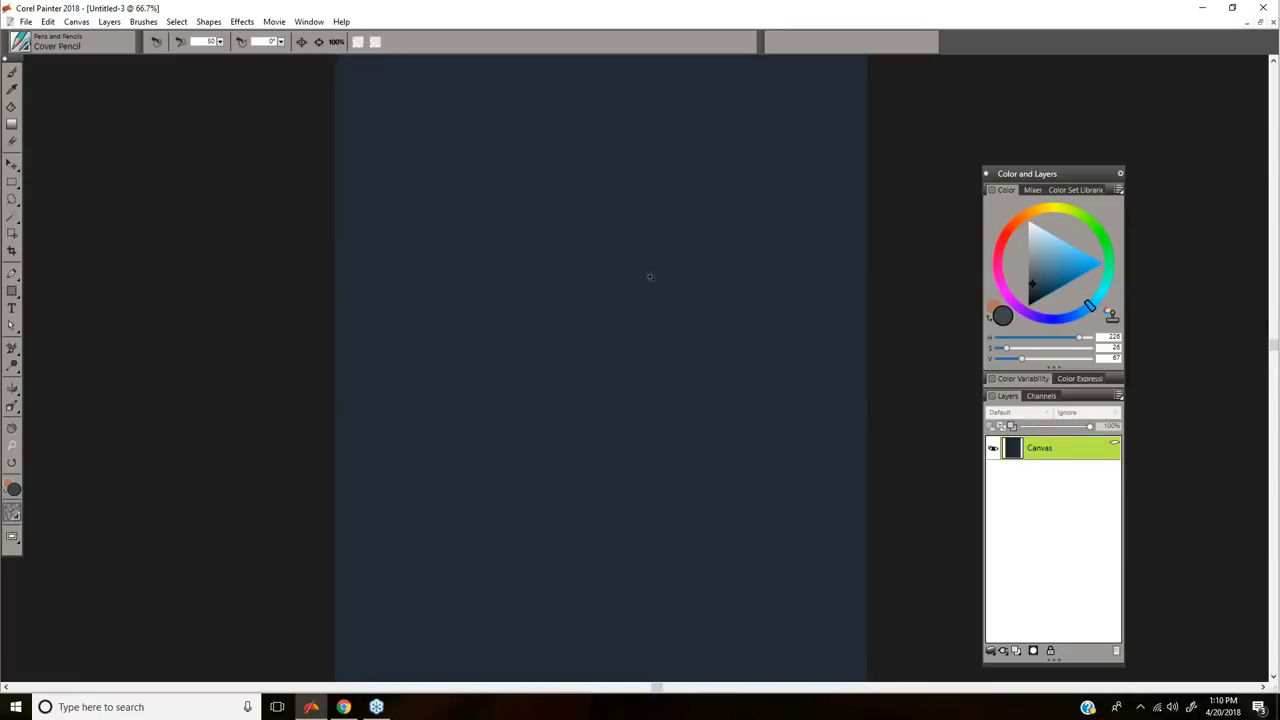
pyautogui.press('b')
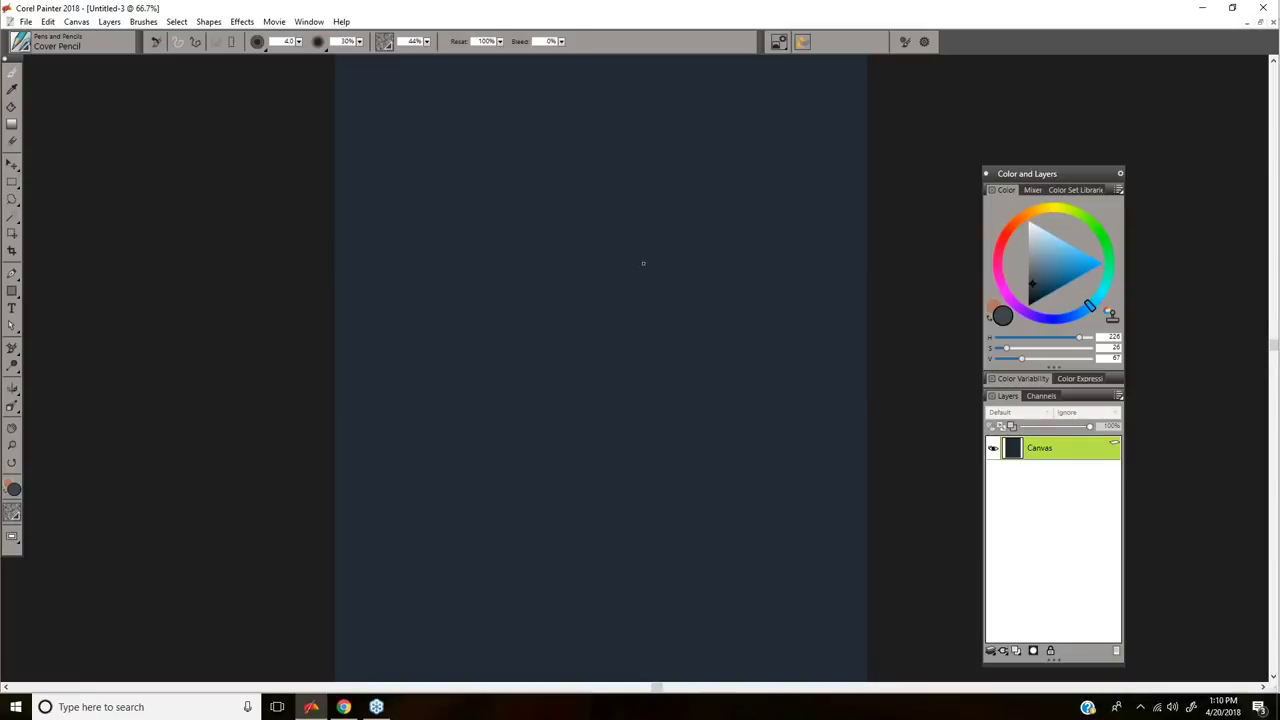
pyautogui.click(308, 22)
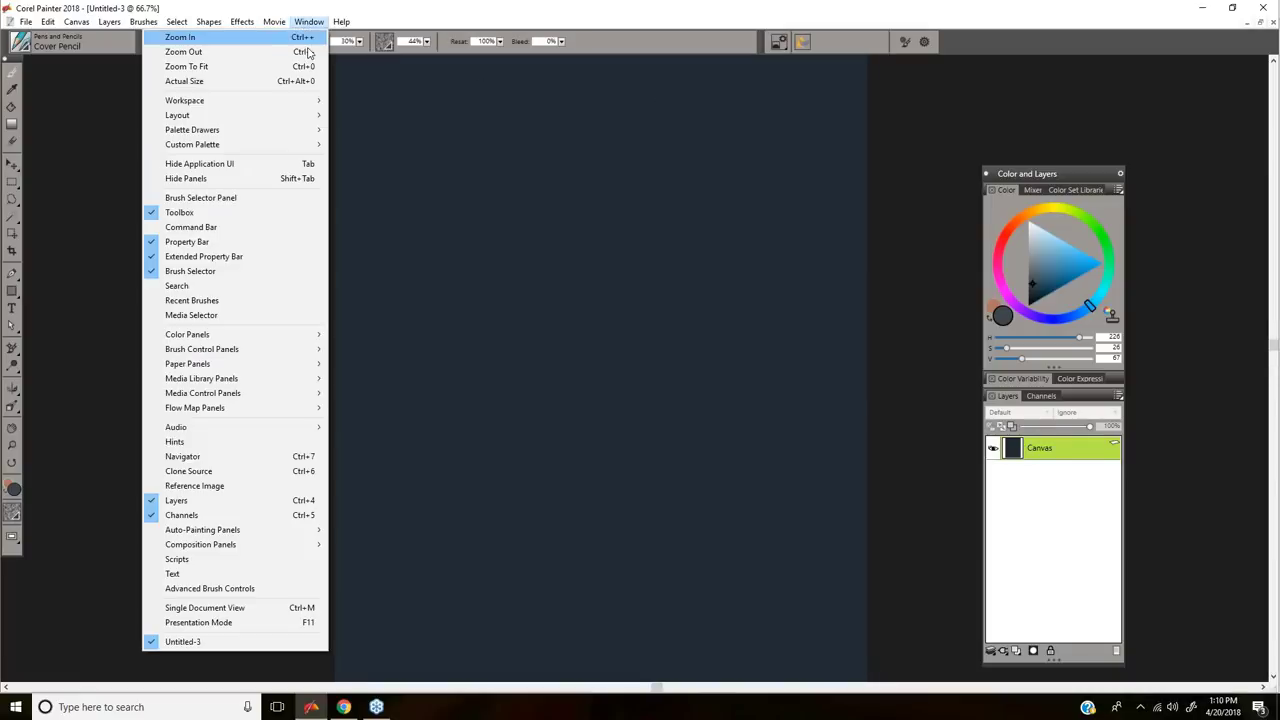
pyautogui.click(237, 608)
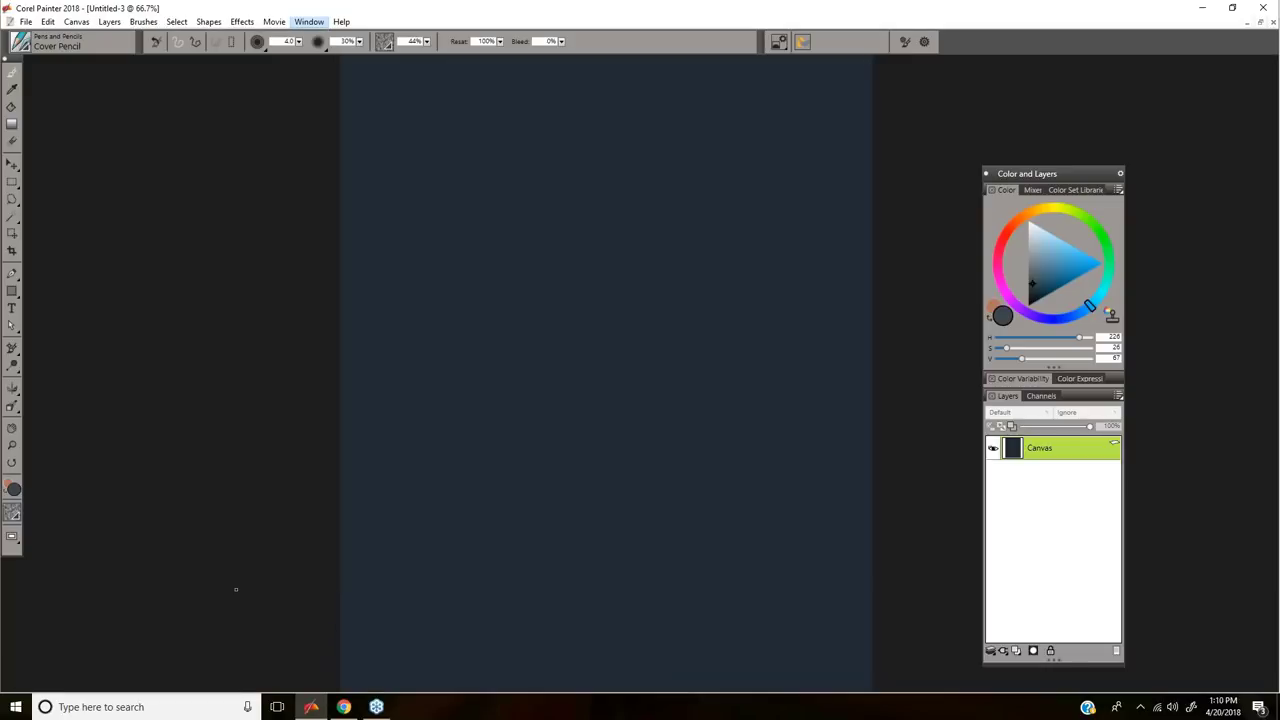
pyautogui.click(76, 22)
pyautogui.moveTo(96, 67)
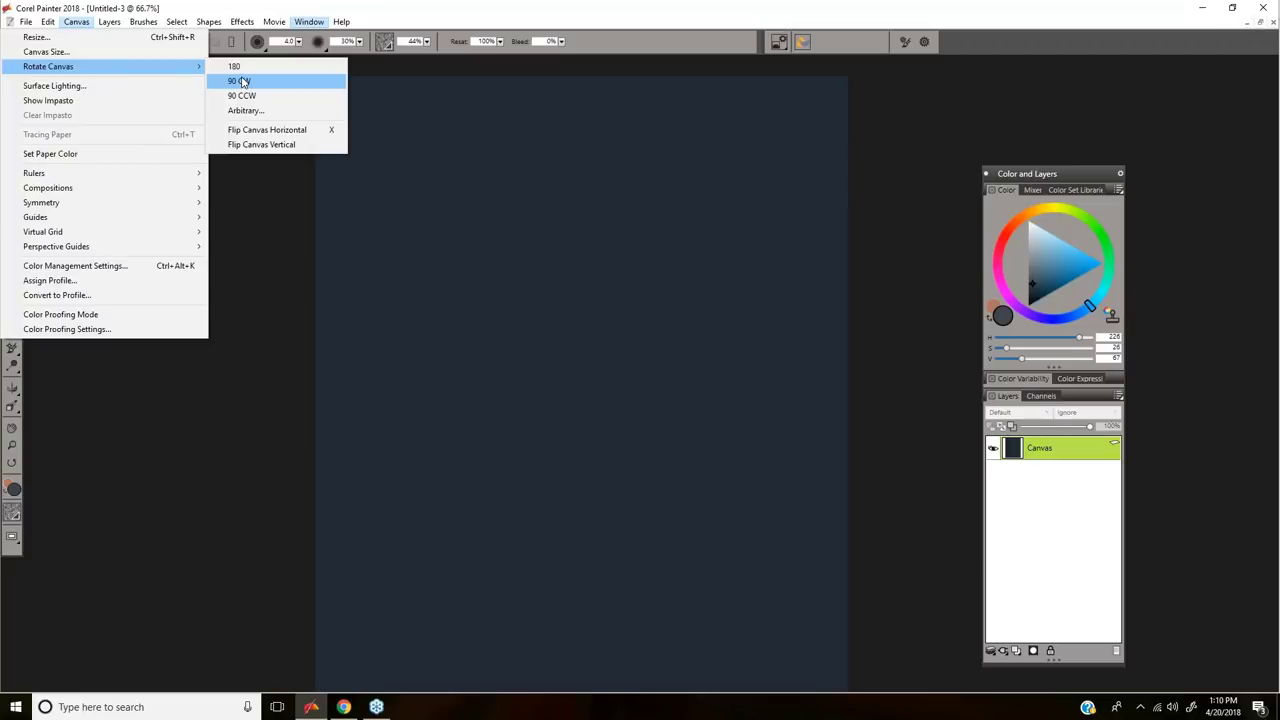
pyautogui.click(258, 351)
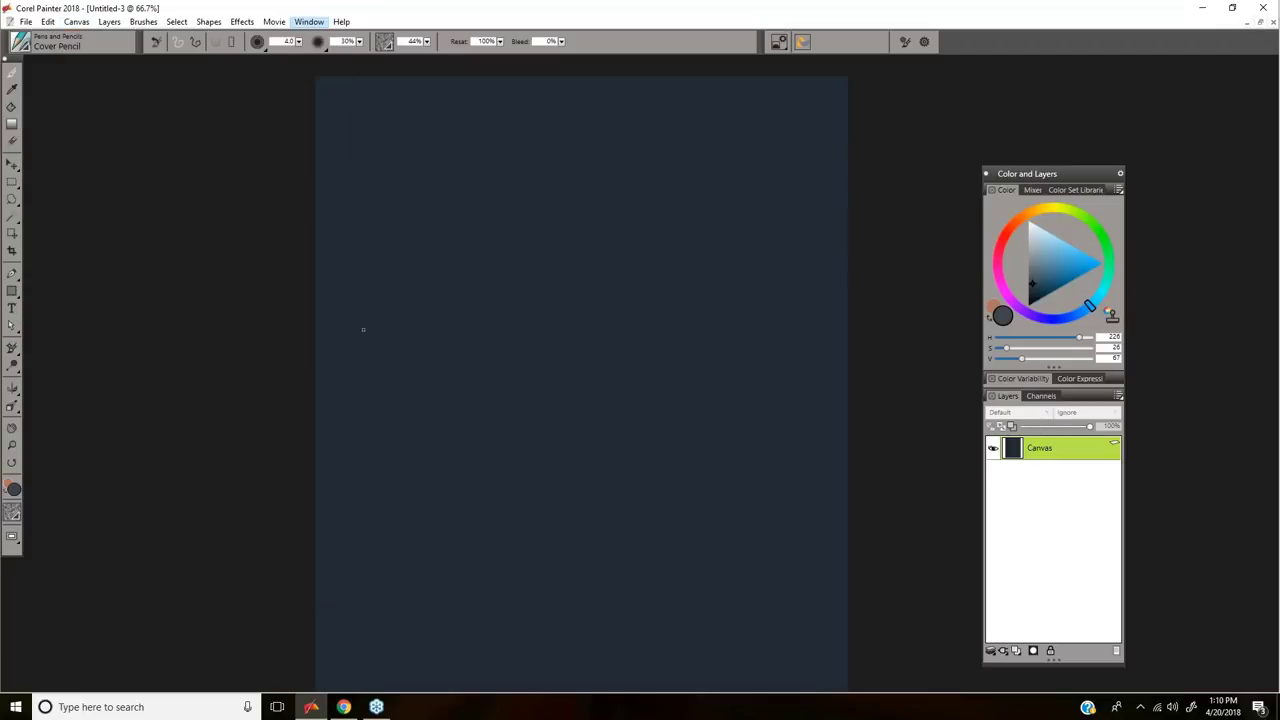
pyautogui.moveTo(705, 331)
pyautogui.mouseDown()
pyautogui.moveTo(772, 317)
pyautogui.moveTo(716, 358)
pyautogui.moveTo(706, 346)
pyautogui.mouseUp()
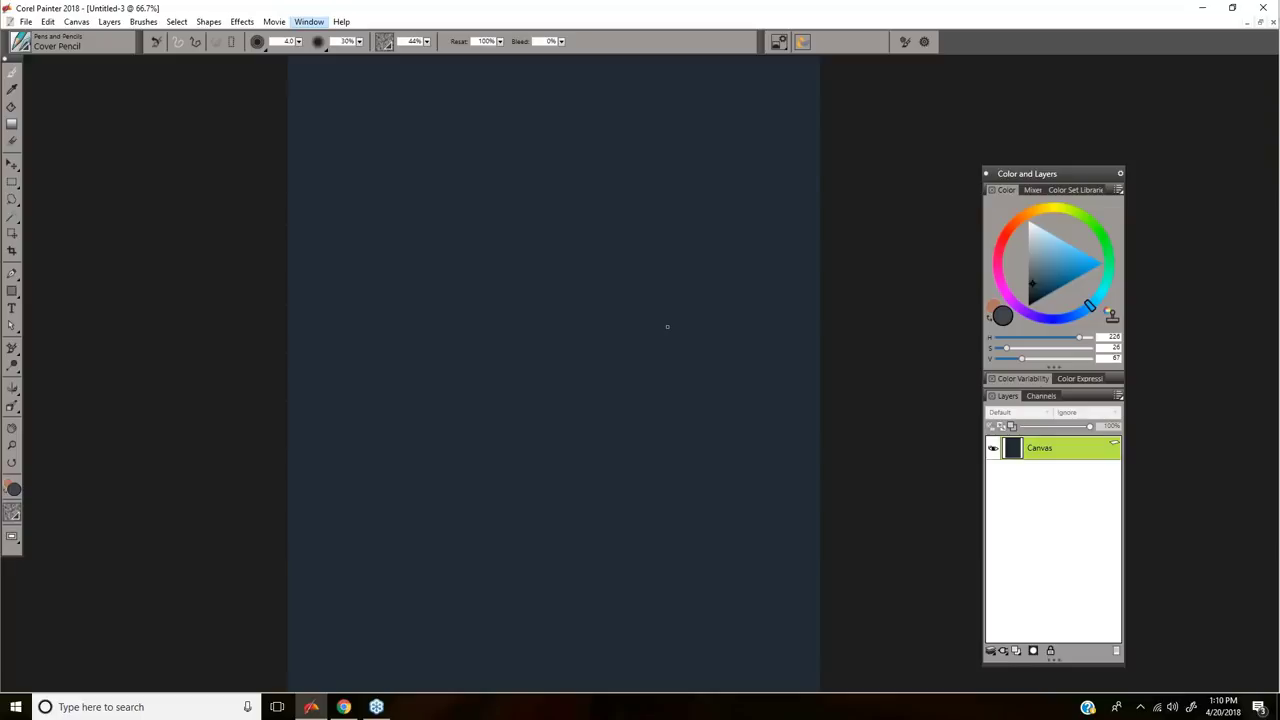
# Step: Move the Color and Layers panel closer to the canvas and choose light blue, undoing the last dark test stroke
pyautogui.moveTo(1028, 173); pyautogui.dragTo(945, 122)
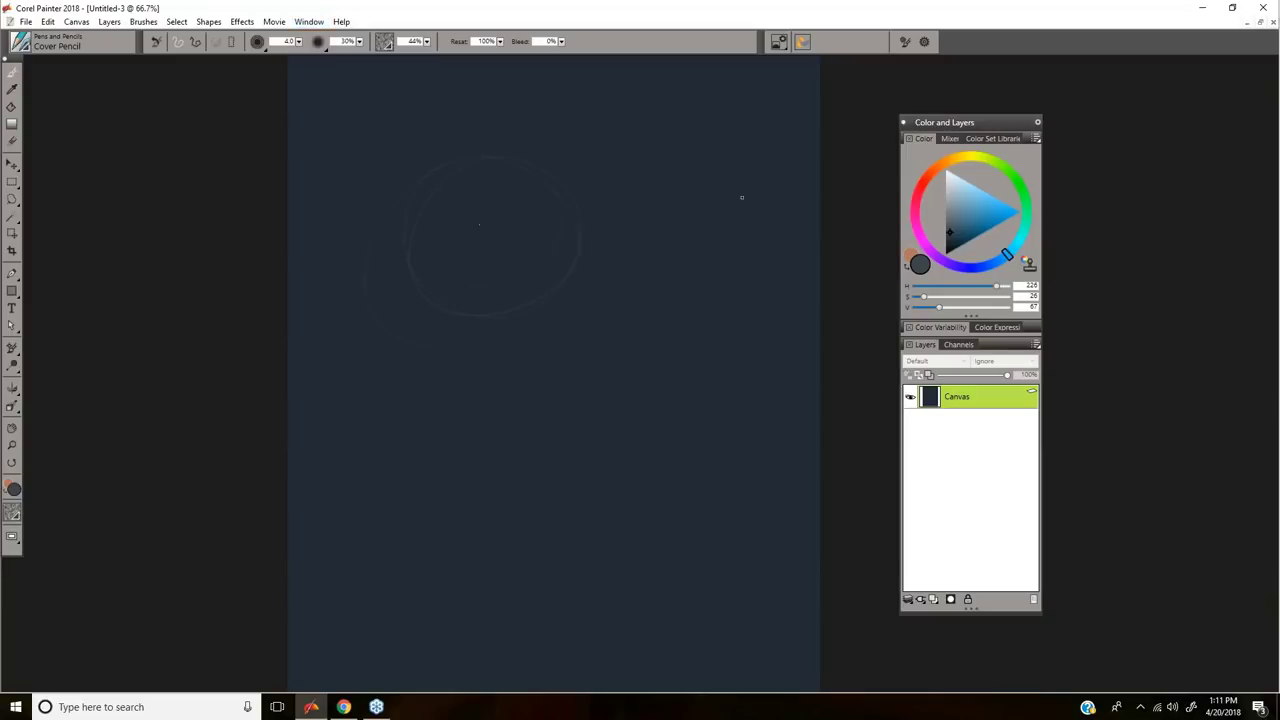
pyautogui.hotkey('ctrl', 'z')
pyautogui.moveTo(970, 180); pyautogui.dragTo(964, 195)
# Step: Sketch a practice head in light blue, with overlapping skull ovals, a tapered jaw, guide lines and small feature shapes
pyautogui.moveTo(476, 187)
pyautogui.mouseDown()
pyautogui.moveTo(496, 342)
pyautogui.moveTo(378, 277)
pyautogui.moveTo(578, 272)
pyautogui.moveTo(541, 317)
pyautogui.mouseUp()
pyautogui.moveTo(418, 286); pyautogui.dragTo(497, 403)
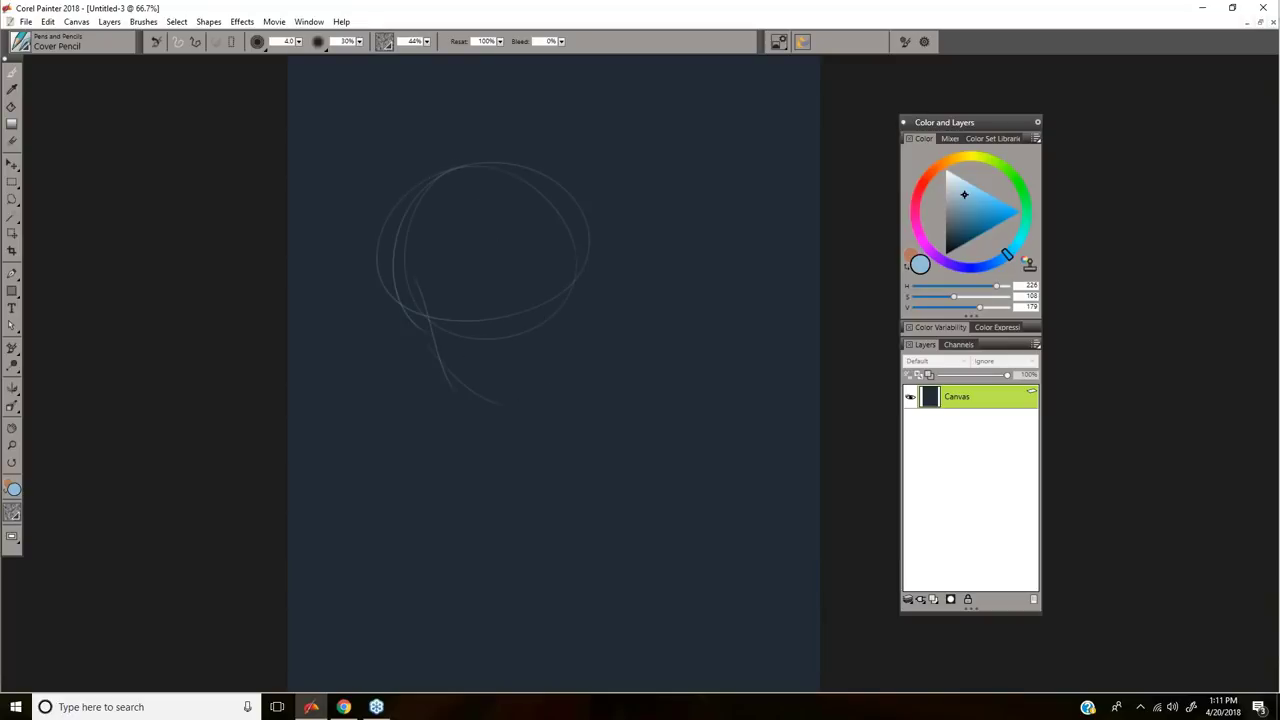
pyautogui.moveTo(574, 326); pyautogui.dragTo(575, 250)
pyautogui.moveTo(418, 328); pyautogui.dragTo(430, 352)
pyautogui.moveTo(515, 278)
pyautogui.mouseDown()
pyautogui.moveTo(515, 324)
pyautogui.moveTo(532, 300)
pyautogui.moveTo(546, 308)
pyautogui.mouseUp()
pyautogui.moveTo(460, 312); pyautogui.dragTo(478, 308)
pyautogui.moveTo(504, 338); pyautogui.dragTo(540, 334)
pyautogui.moveTo(495, 370); pyautogui.dragTo(543, 359)
pyautogui.moveTo(521, 361)
pyautogui.mouseDown()
pyautogui.moveTo(550, 351)
pyautogui.moveTo(570, 315)
pyautogui.moveTo(532, 313)
pyautogui.mouseUp()
pyautogui.moveTo(529, 345); pyautogui.dragTo(537, 335)
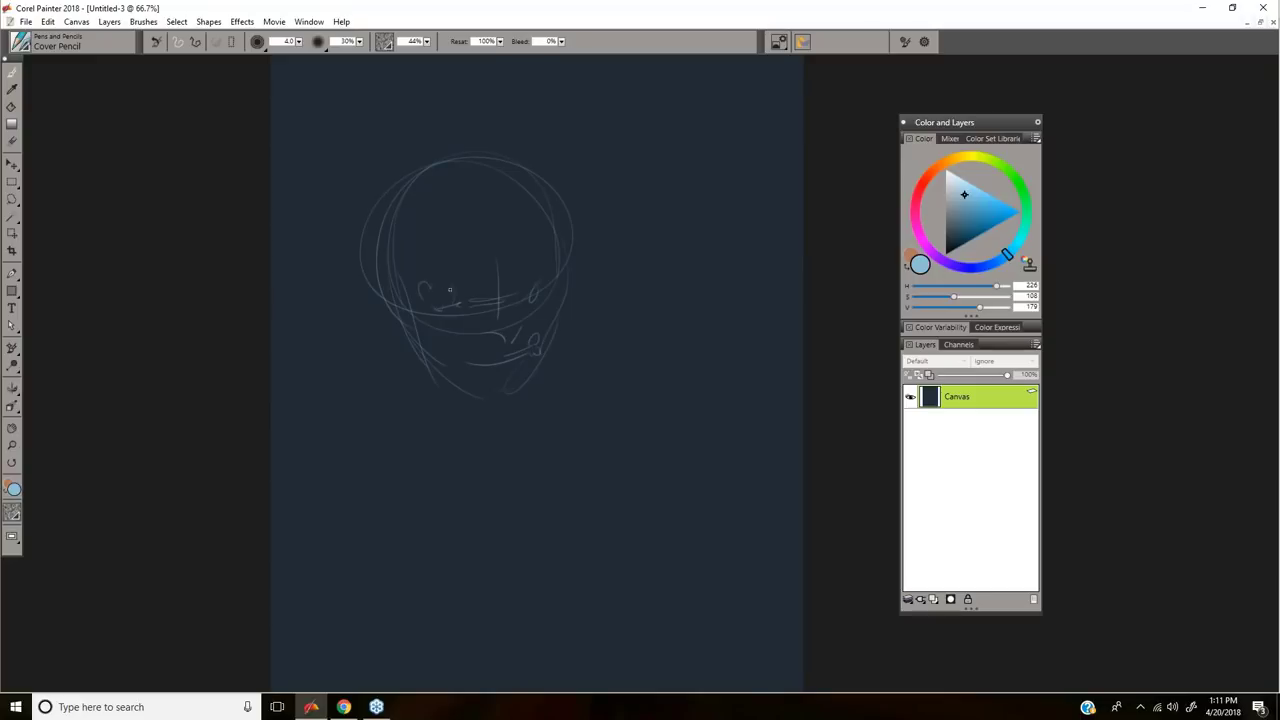
pyautogui.moveTo(476, 249); pyautogui.dragTo(474, 257)
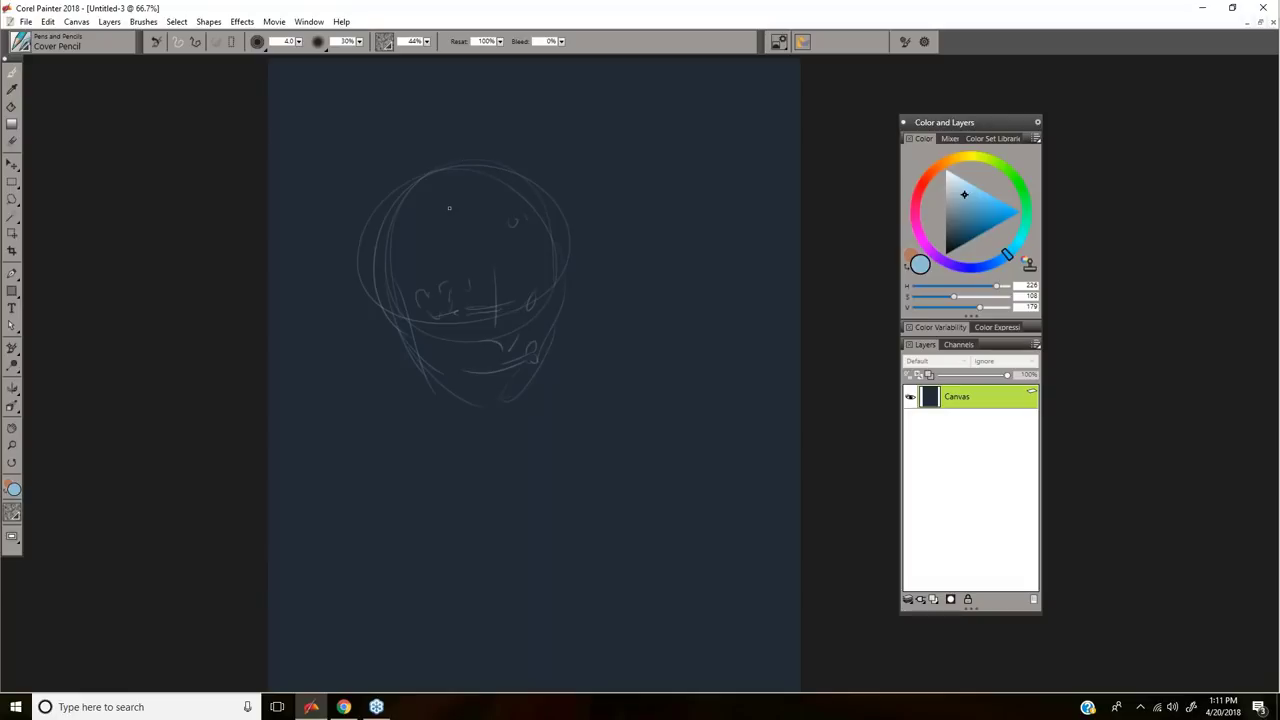
# Step: Clear the entire practice head from the canvas
pyautogui.hotkey('ctrl', 'a')
pyautogui.press('BackSpace')
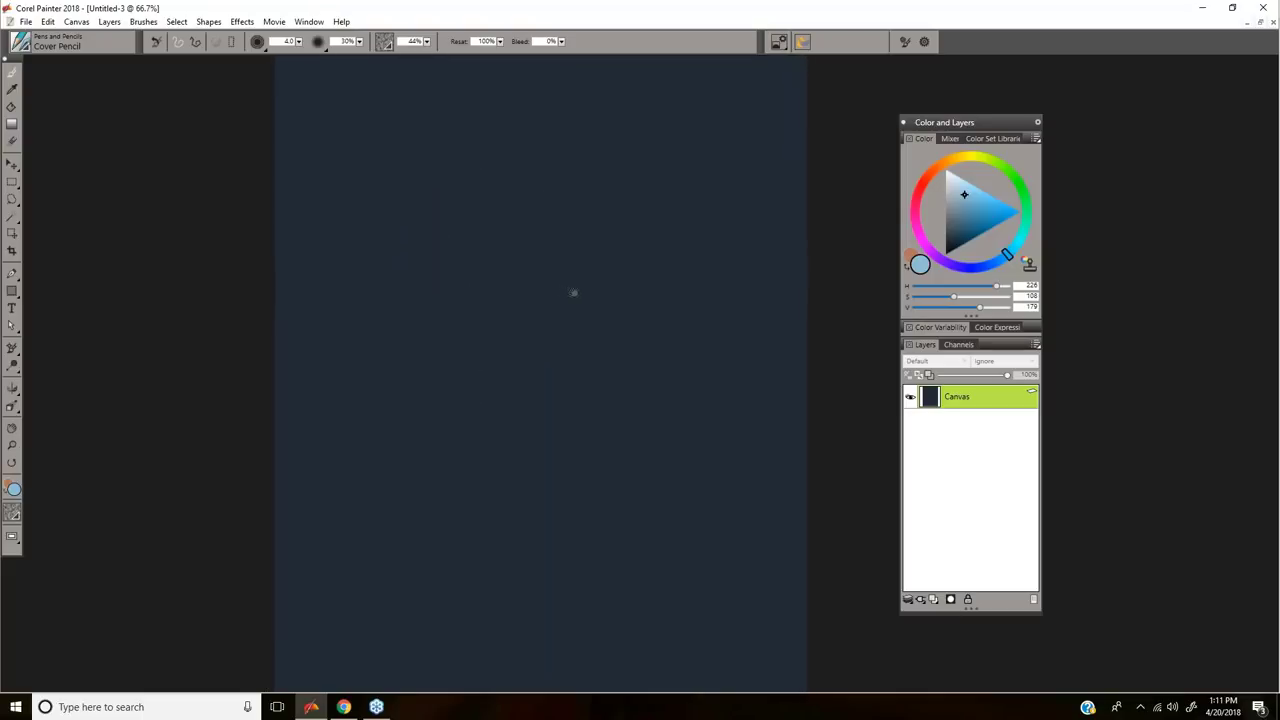
pyautogui.press('m')
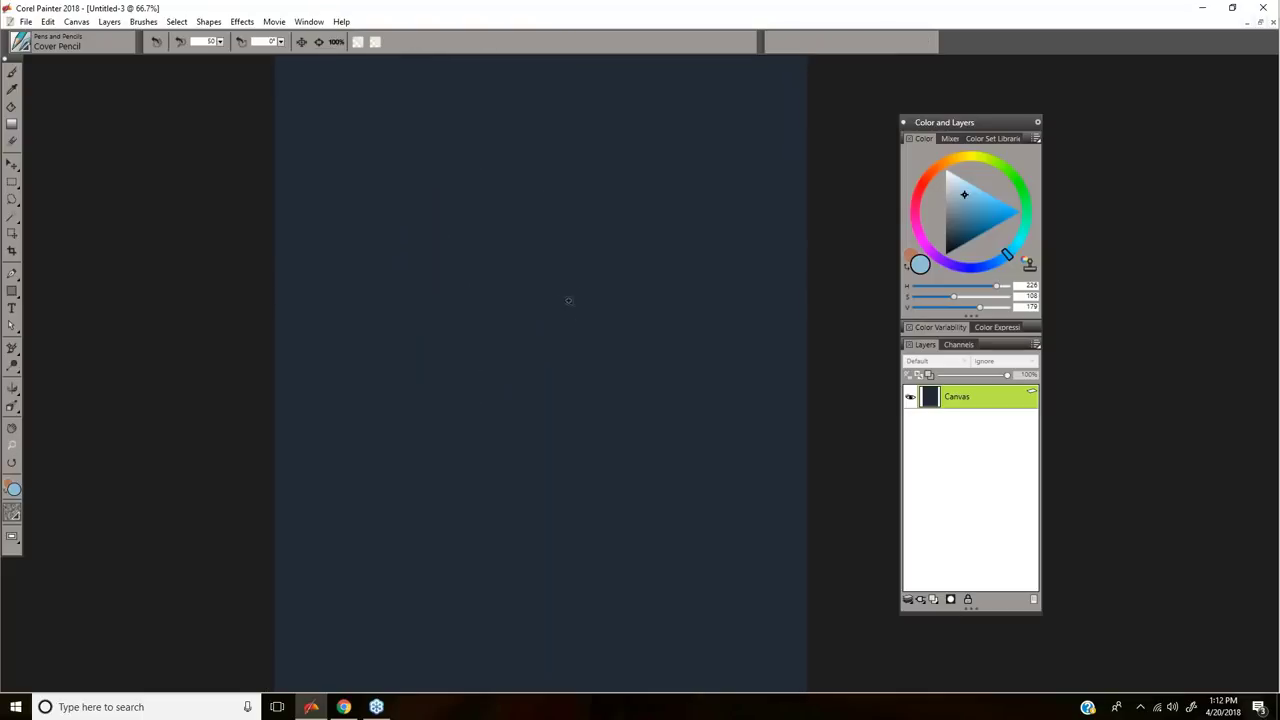
# Step: Sketch the figure's body in light blue Cover Pencil lines, tapering from the canvas's upper-left area down to both shoulders and arms
pyautogui.press('b')
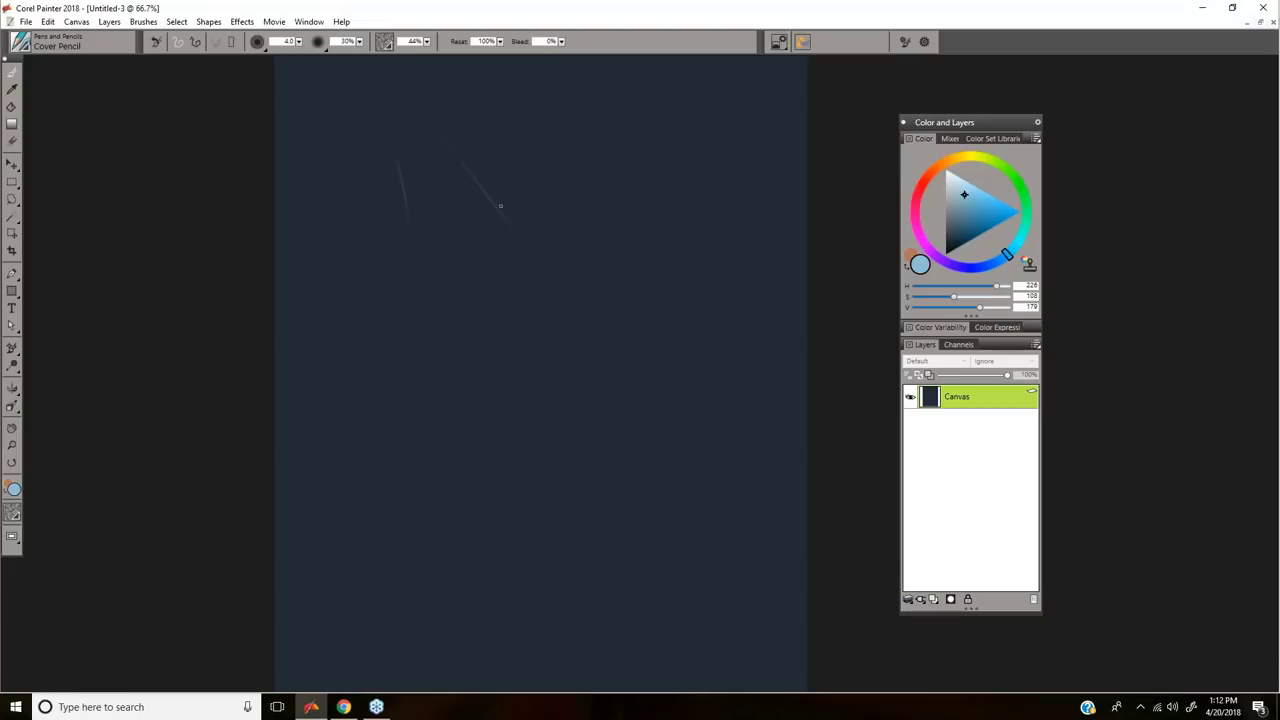
pyautogui.moveTo(547, 262); pyautogui.dragTo(523, 230)
pyautogui.moveTo(439, 283); pyautogui.dragTo(413, 212)
pyautogui.moveTo(457, 194); pyautogui.dragTo(445, 179)
pyautogui.moveTo(465, 215); pyautogui.dragTo(445, 180)
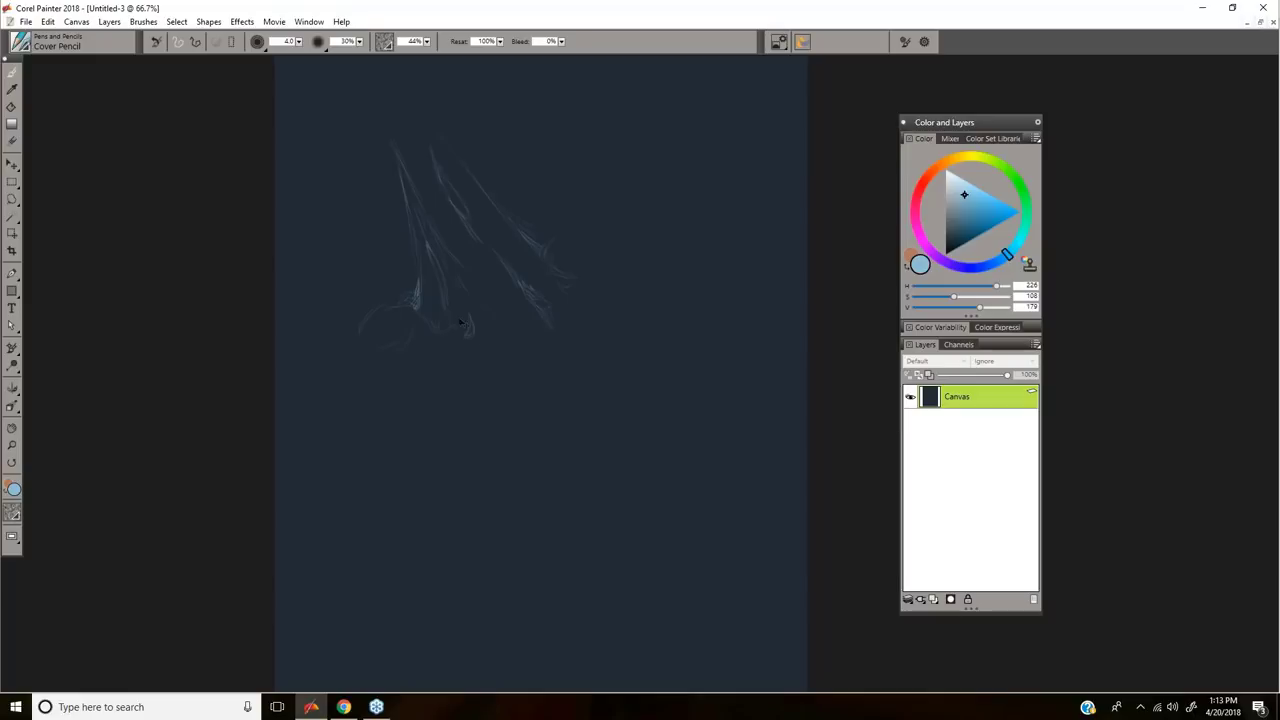
pyautogui.hotkey('ctrl', 'z')
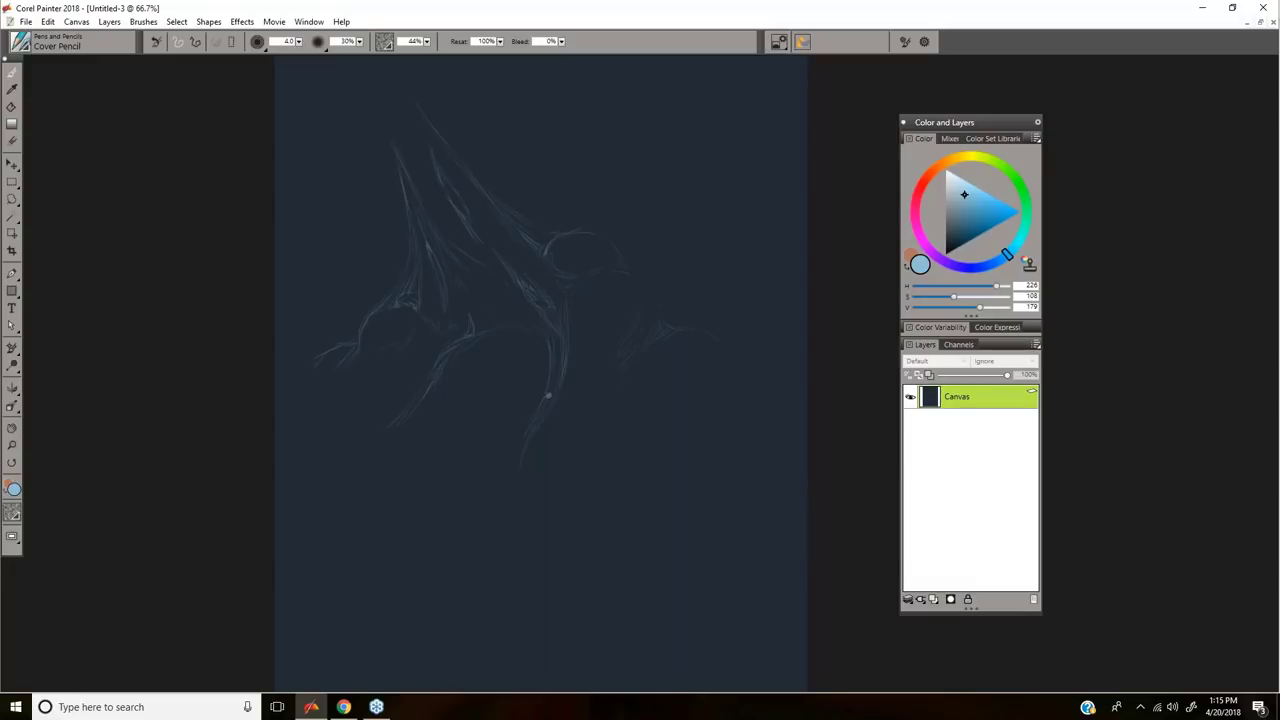
pyautogui.moveTo(548, 395); pyautogui.dragTo(538, 416)
pyautogui.moveTo(638, 403)
pyautogui.mouseDown()
pyautogui.moveTo(625, 422)
pyautogui.moveTo(640, 434)
pyautogui.mouseUp()
pyautogui.moveTo(585, 479); pyautogui.dragTo(596, 449)
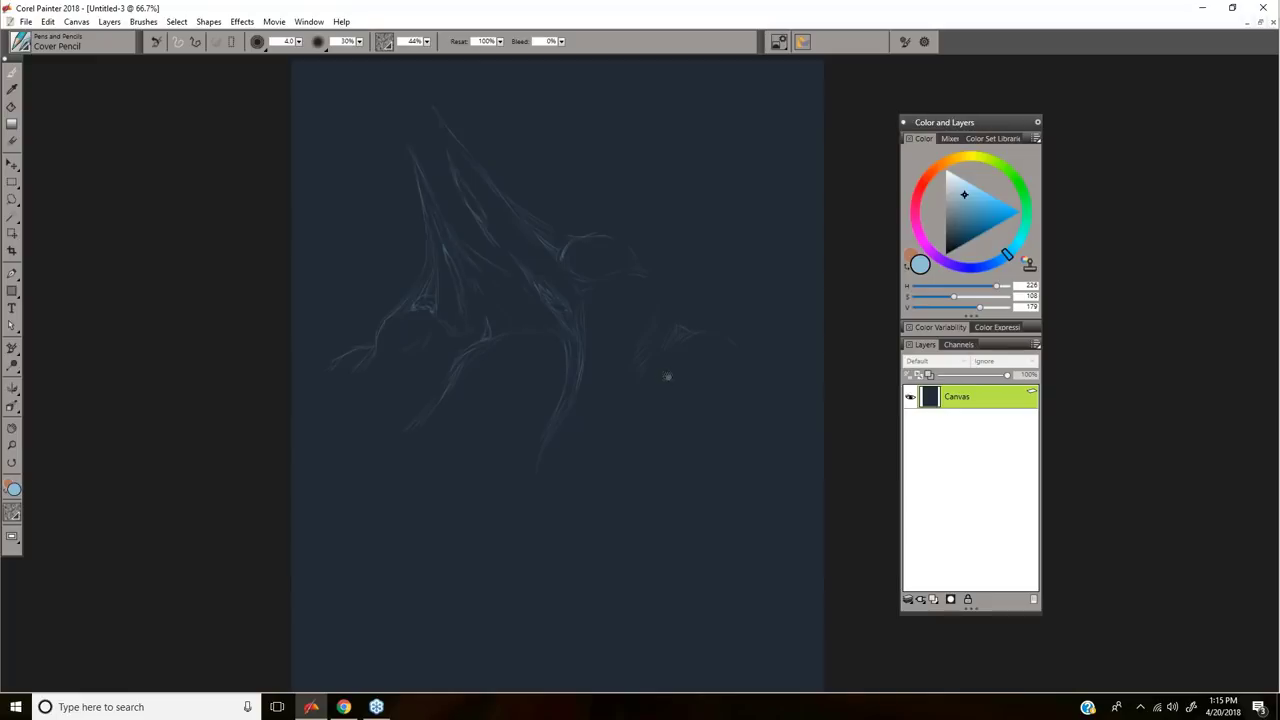
pyautogui.moveTo(668, 375); pyautogui.dragTo(662, 376)
# Step: Try a pale peach stroke on a new layer, discarding that layer and returning to light blue
pyautogui.click(933, 598)
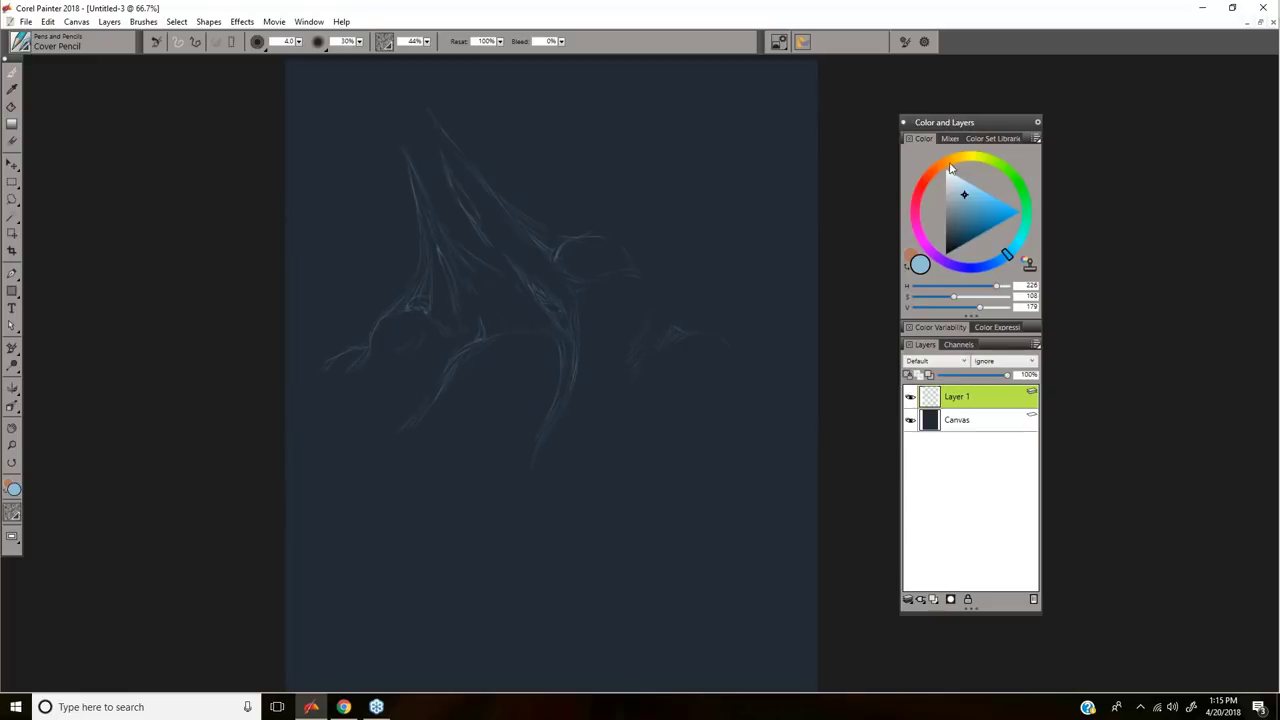
pyautogui.click(948, 164)
pyautogui.click(957, 180)
pyautogui.click(961, 179)
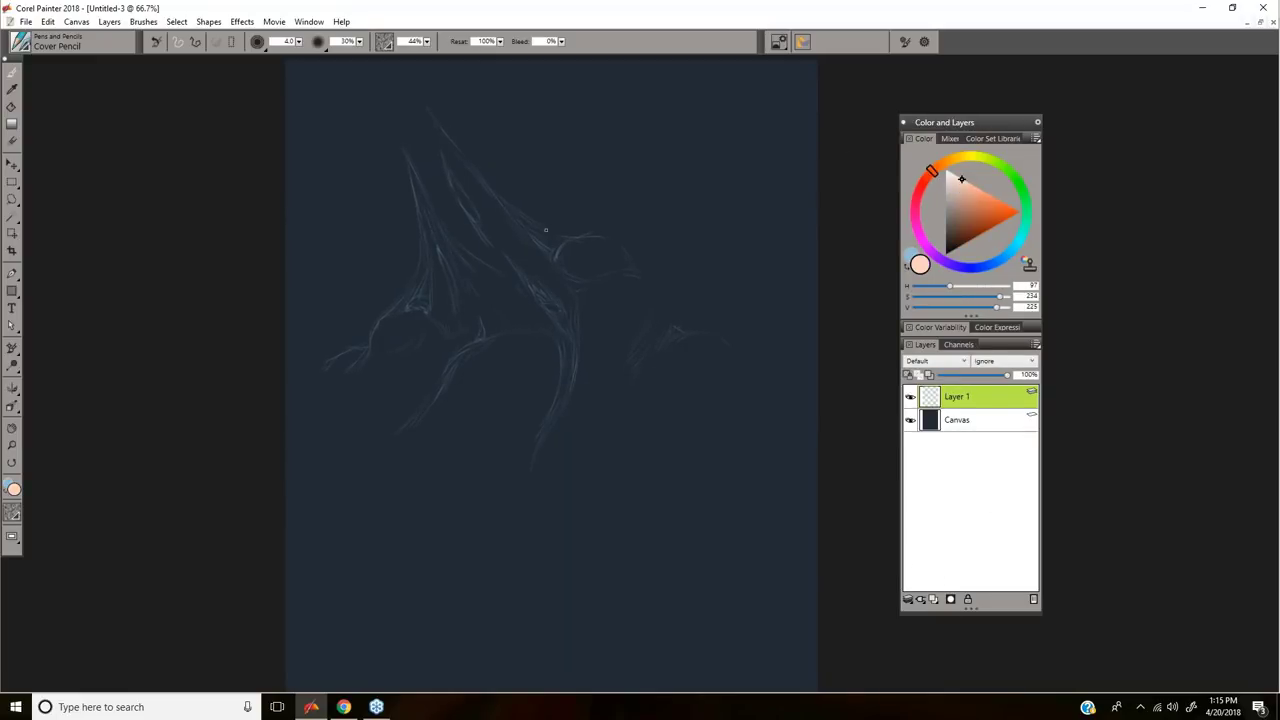
pyautogui.moveTo(553, 211); pyautogui.dragTo(559, 234)
pyautogui.click(1033, 599)
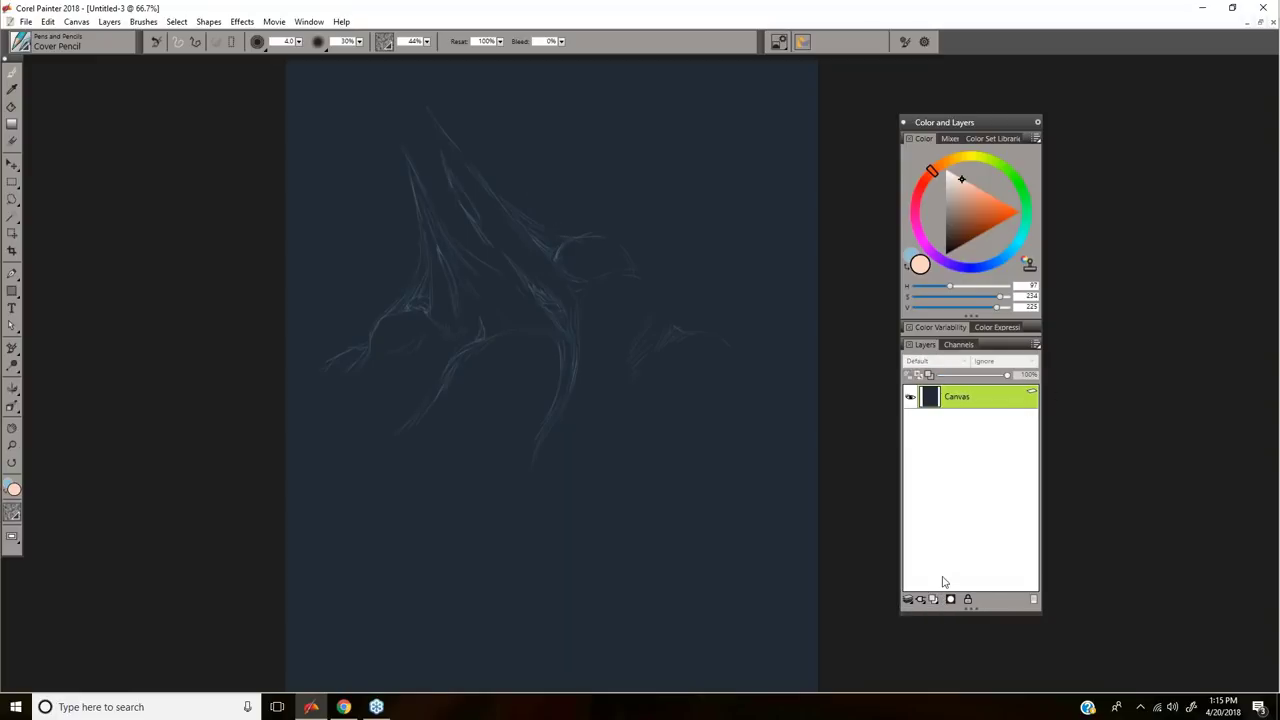
pyautogui.hotkey('shift', 'x')
pyautogui.press('v')
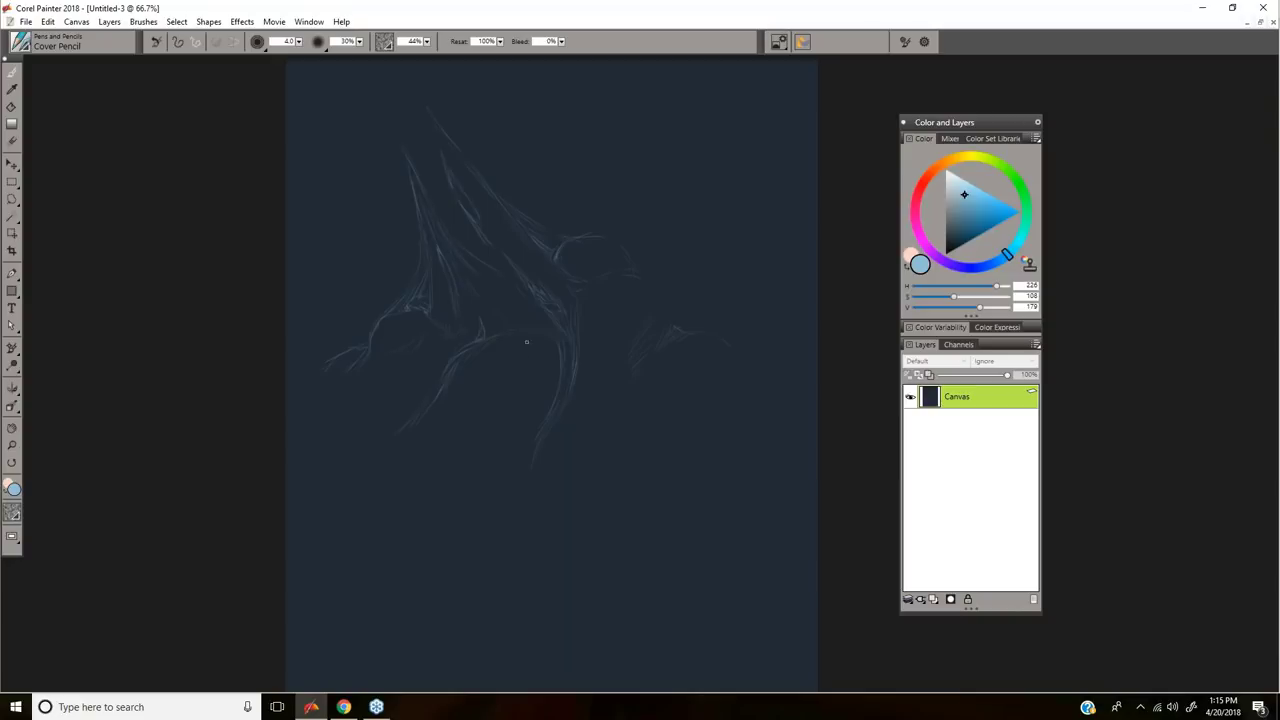
pyautogui.moveTo(614, 404); pyautogui.dragTo(607, 405)
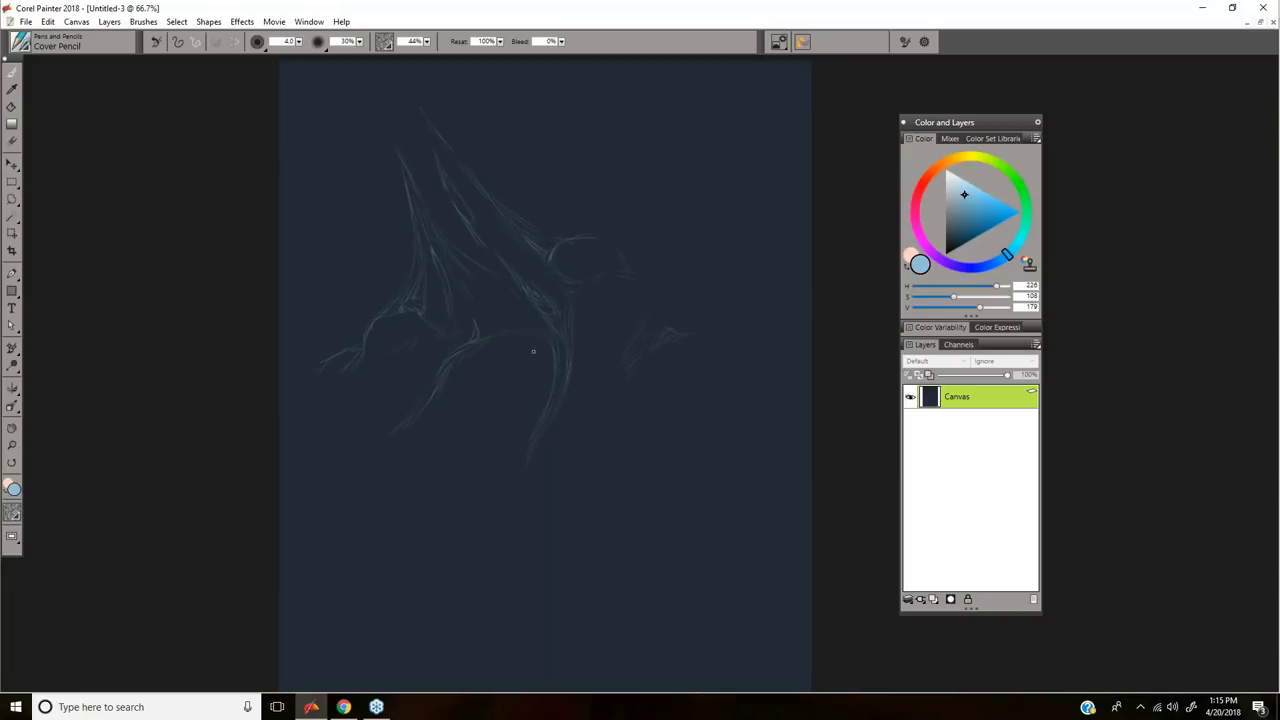
pyautogui.moveTo(535, 342); pyautogui.dragTo(550, 365)
pyautogui.hotkey('ctrl', 'z')
pyautogui.press('b')
# Step: Sketch the figure's downturned head between the shoulders, with closed eyes, nose, mouth, ear, jaw and short hair
pyautogui.moveTo(494, 434); pyautogui.dragTo(505, 413)
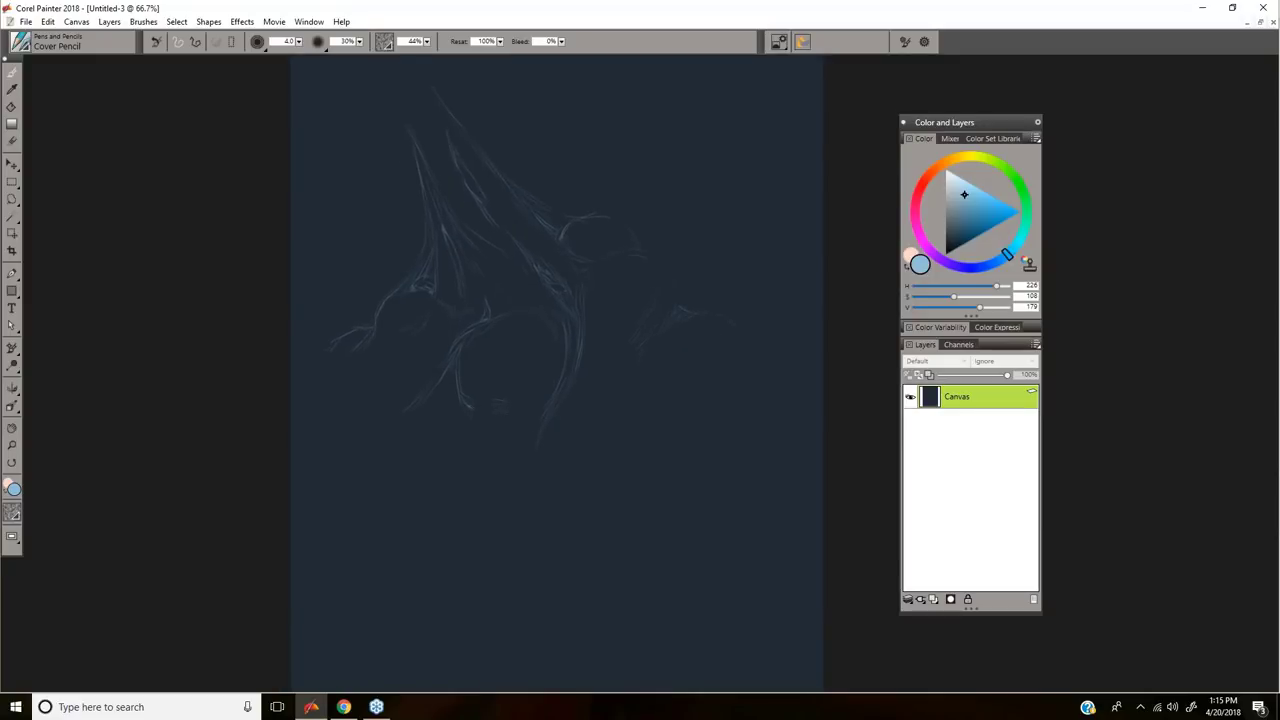
pyautogui.moveTo(505, 412); pyautogui.dragTo(470, 409)
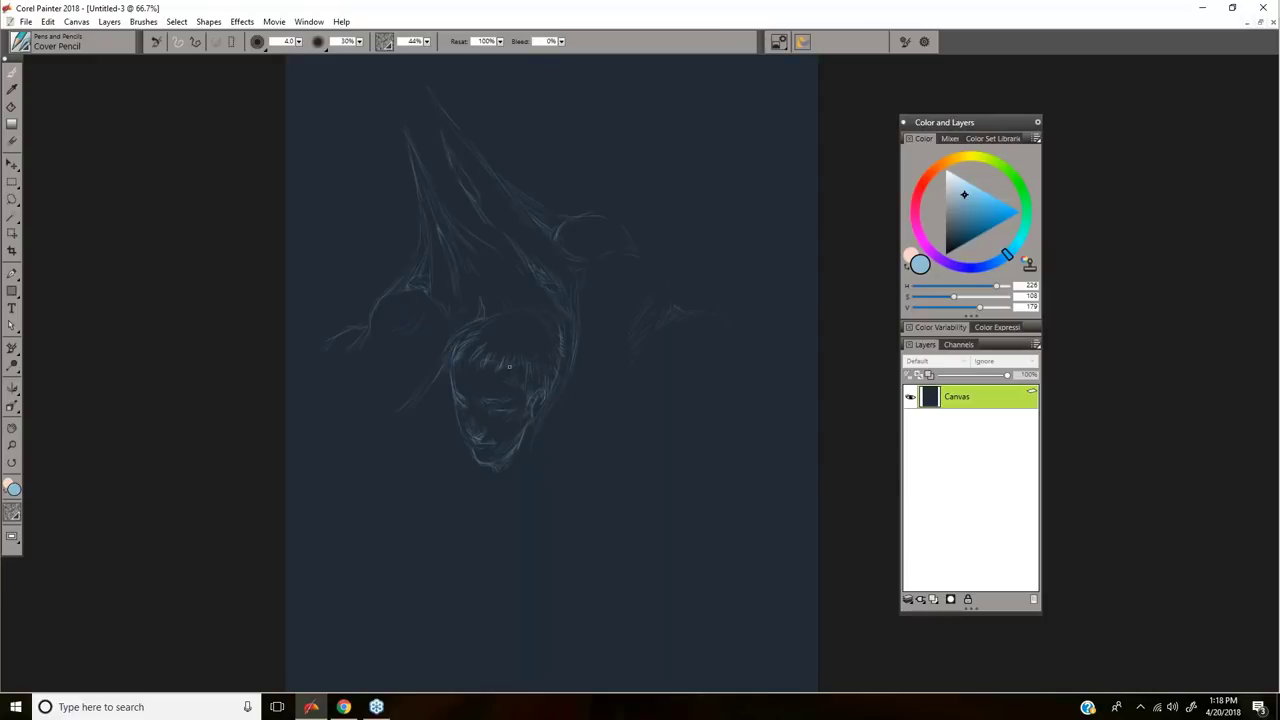
# Step: Examine the head and shoulder line work at 100% zoom, down to the empty area below the chin
pyautogui.hotkey('ctrl', 'space')
pyautogui.click(523, 391)
pyautogui.click(522, 391)
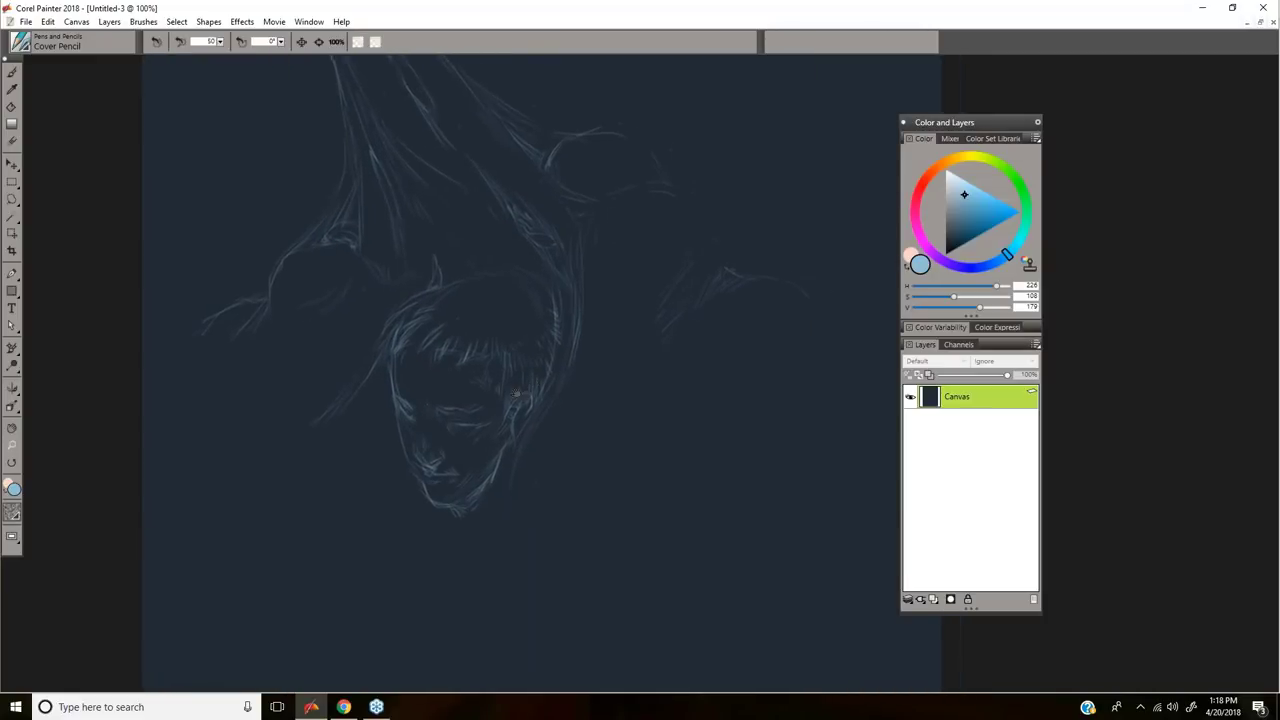
pyautogui.moveTo(516, 394); pyautogui.dragTo(484, 372)
pyautogui.press('space')
pyautogui.moveTo(522, 319); pyautogui.dragTo(506, 348)
pyautogui.moveTo(549, 278); pyautogui.dragTo(536, 272)
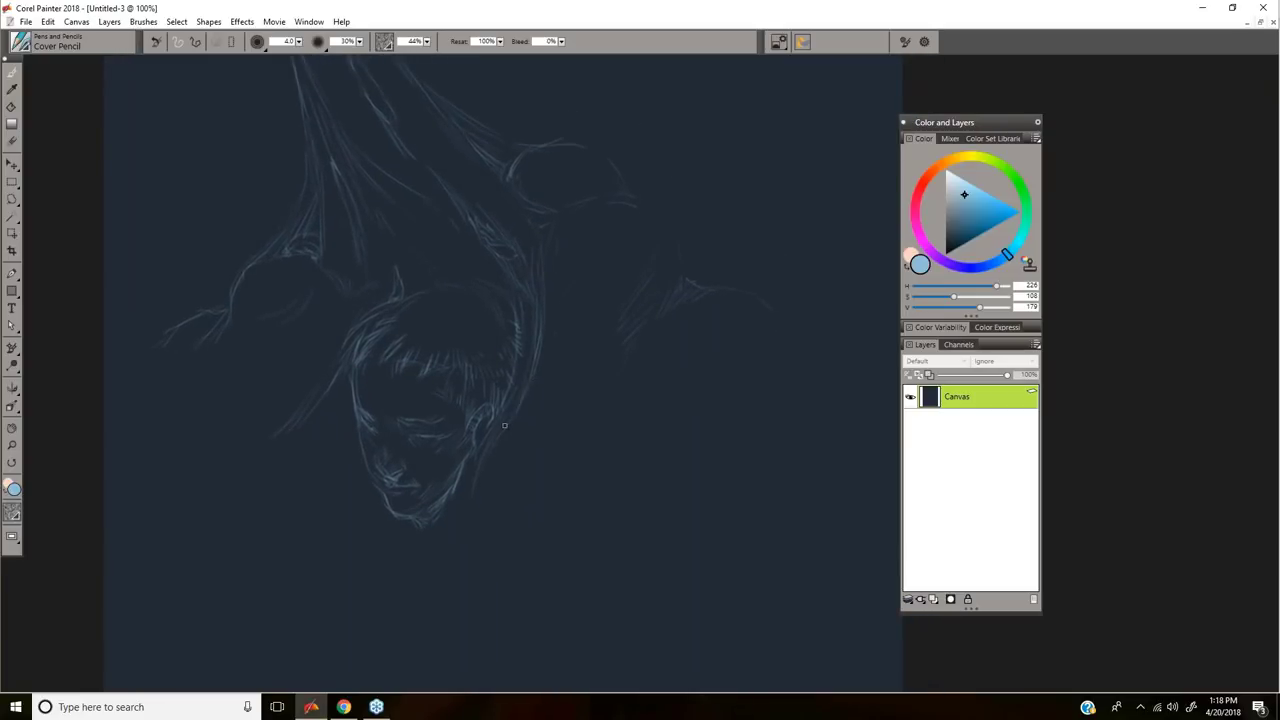
pyautogui.moveTo(587, 294)
pyautogui.mouseDown()
pyautogui.moveTo(606, 291)
pyautogui.moveTo(589, 266)
pyautogui.moveTo(557, 349)
pyautogui.moveTo(529, 351)
pyautogui.mouseUp()
pyautogui.scroll(-2, 530, 351)
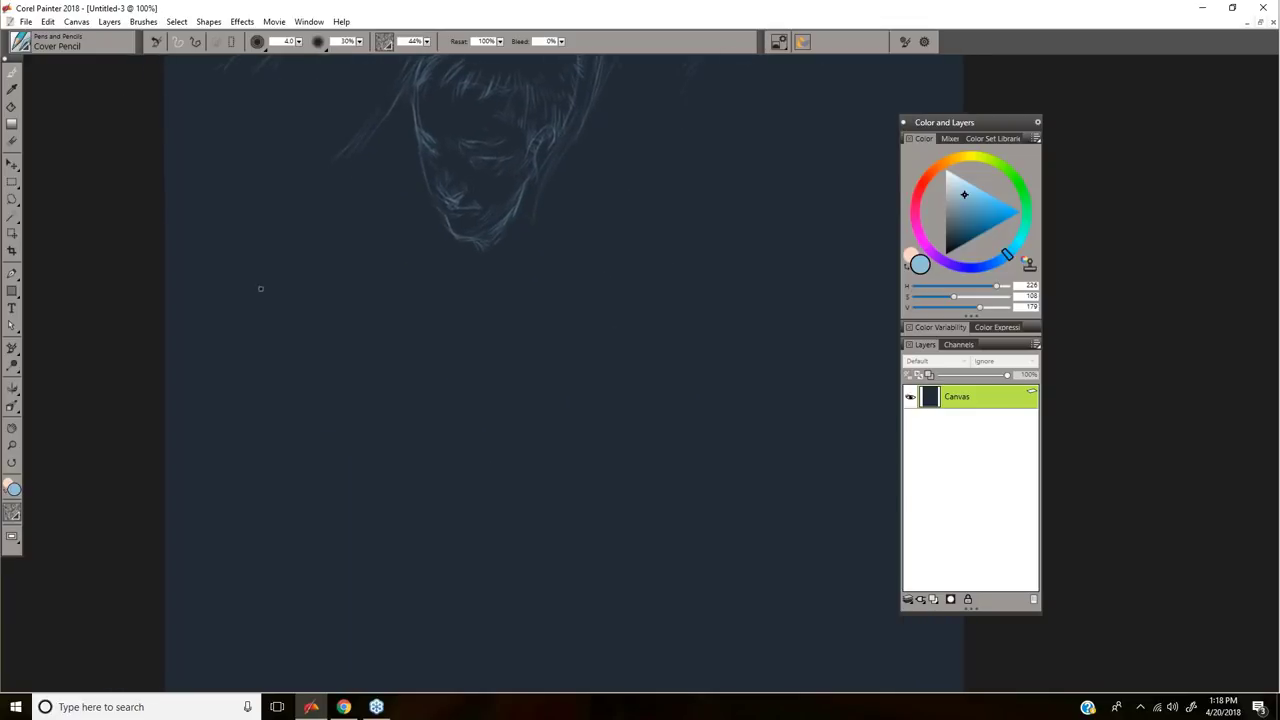
# Step: Add a new layer above the canvas and save the drawing to the Desktop as Untitled-3 in Painter RIFF format
pyautogui.click(934, 599)
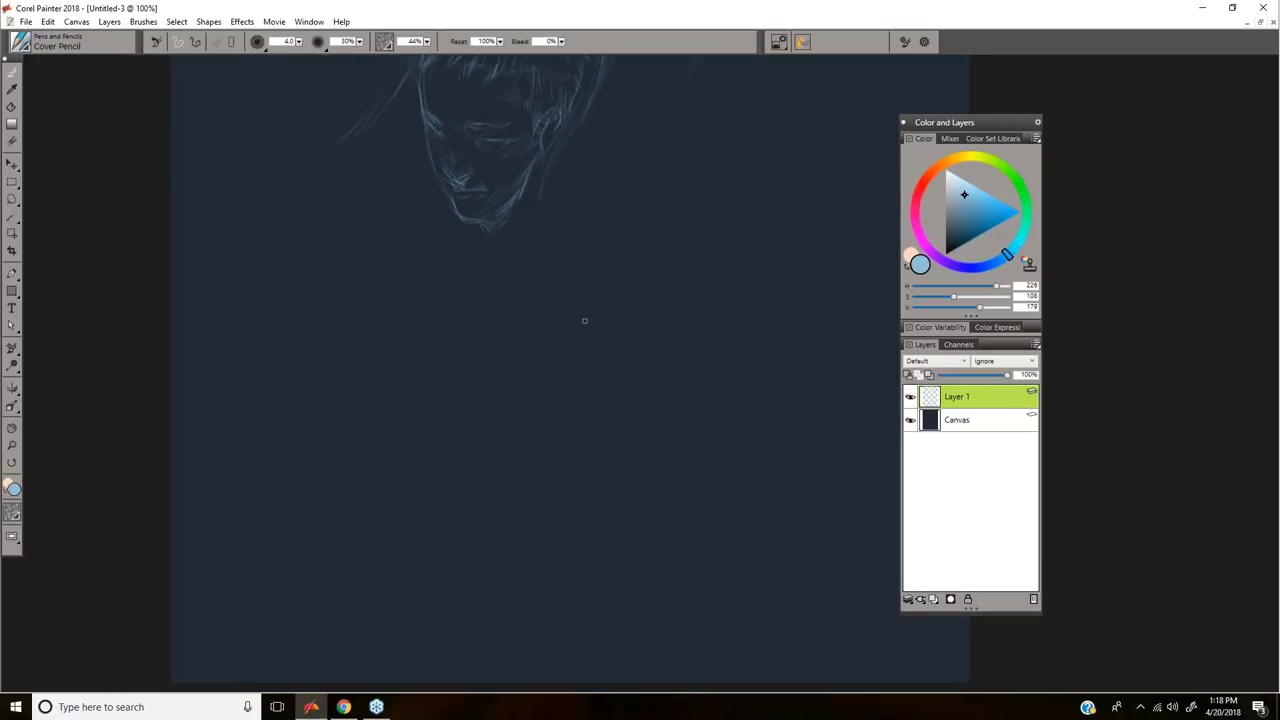
pyautogui.hotkey('ctrl', 's')
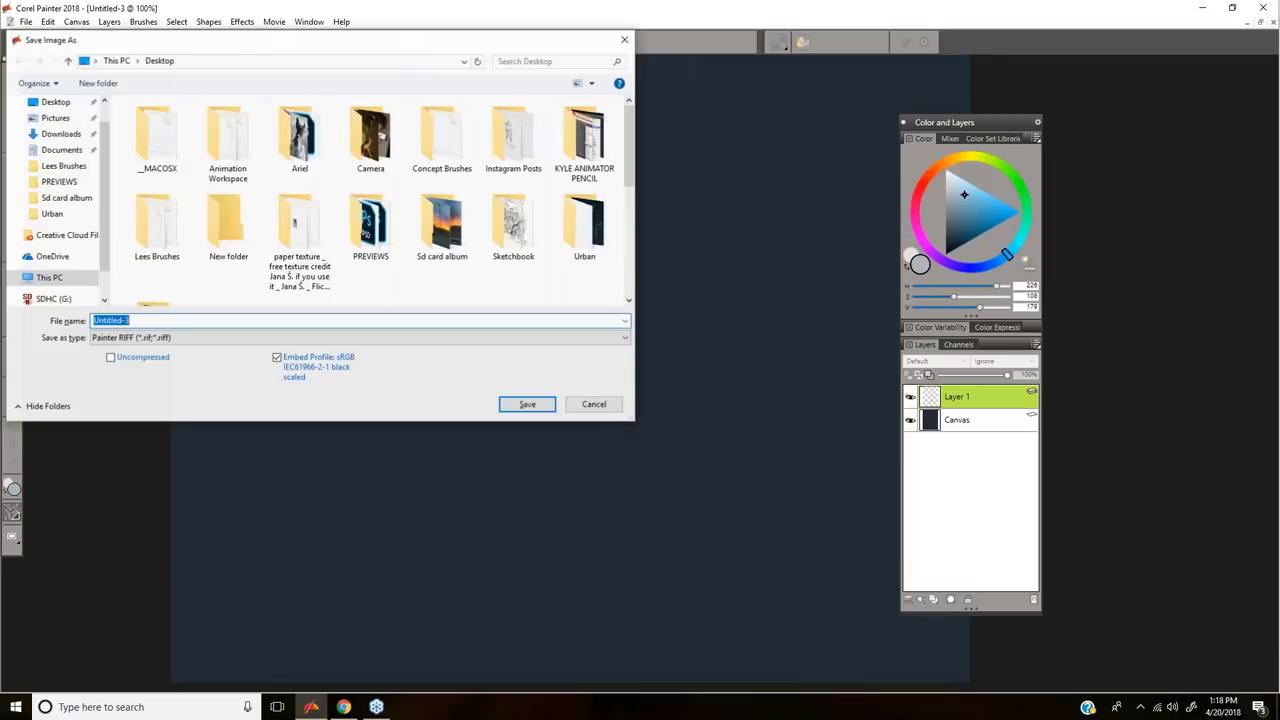
pyautogui.click(523, 403)
pyautogui.moveTo(530, 366); pyautogui.dragTo(533, 392)
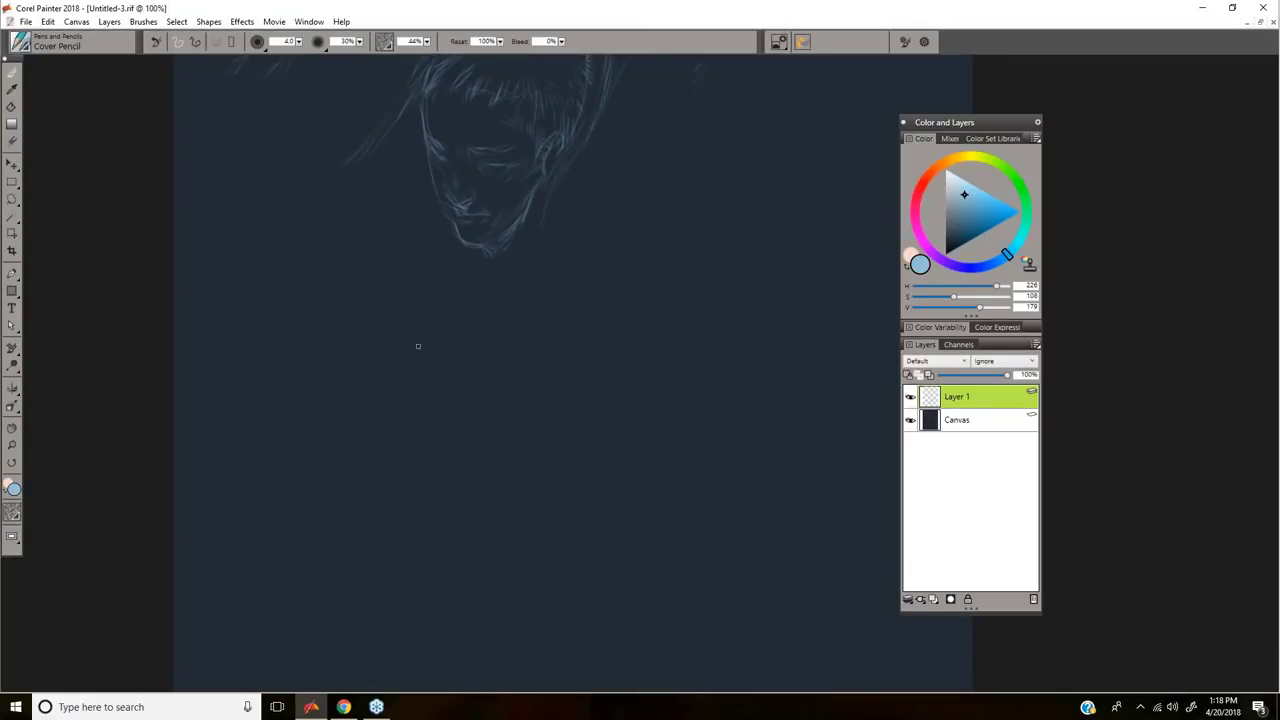
# Step: Sketch a tilted rectangular frame with an inner rectangle below the head, undoing the wavy line drawn inside it
pyautogui.moveTo(334, 508); pyautogui.dragTo(294, 414)
pyautogui.moveTo(498, 372); pyautogui.dragTo(526, 474)
pyautogui.moveTo(340, 518); pyautogui.dragTo(497, 484)
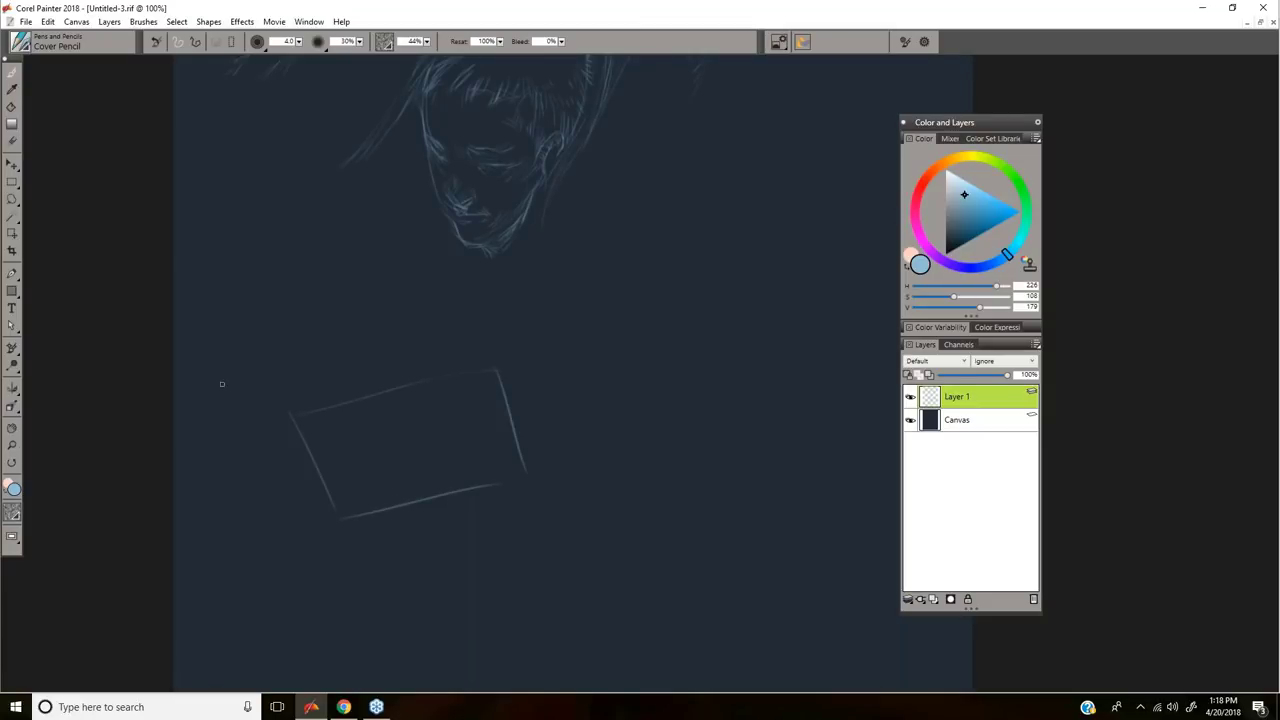
pyautogui.moveTo(262, 395)
pyautogui.mouseDown()
pyautogui.moveTo(313, 531)
pyautogui.moveTo(387, 534)
pyautogui.moveTo(556, 498)
pyautogui.mouseUp()
pyautogui.moveTo(509, 363); pyautogui.dragTo(548, 468)
pyautogui.moveTo(263, 396); pyautogui.dragTo(505, 344)
pyautogui.moveTo(334, 448)
pyautogui.mouseDown()
pyautogui.moveTo(503, 422)
pyautogui.moveTo(490, 413)
pyautogui.moveTo(452, 448)
pyautogui.moveTo(354, 450)
pyautogui.moveTo(498, 424)
pyautogui.moveTo(374, 457)
pyautogui.moveTo(431, 467)
pyautogui.moveTo(477, 438)
pyautogui.mouseUp()
pyautogui.hotkey('ctrl', 'z')
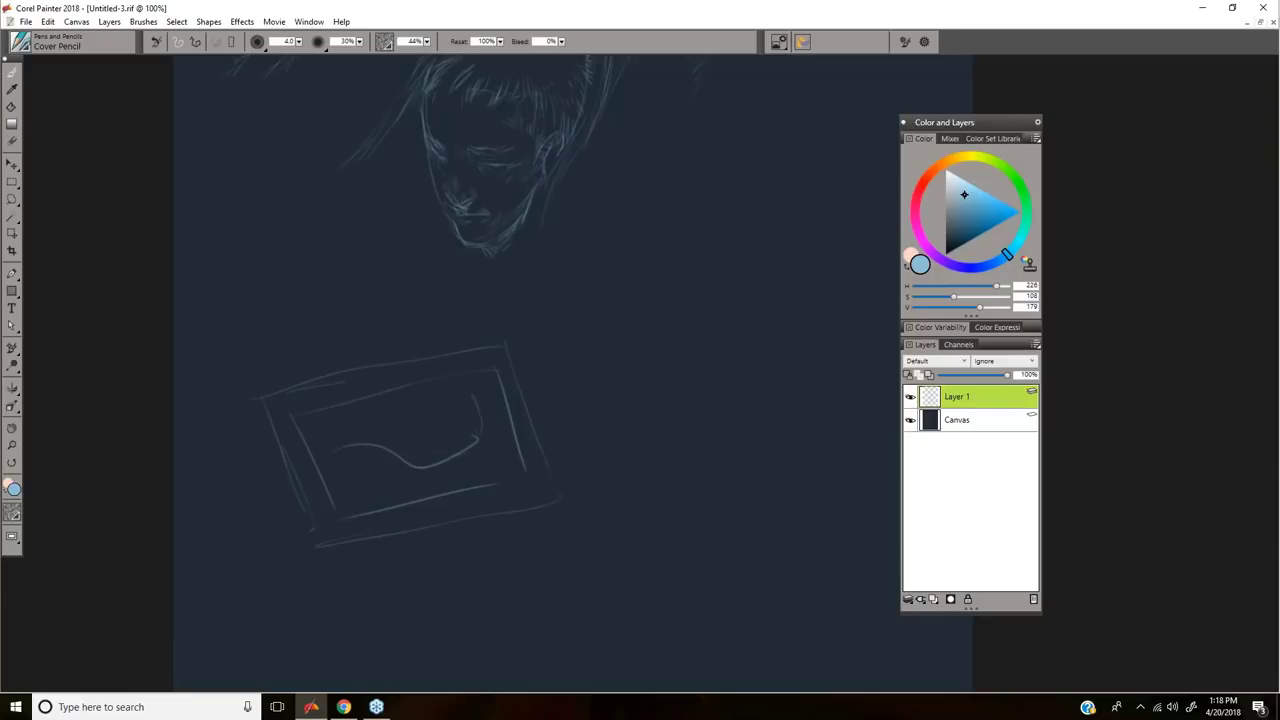
pyautogui.hotkey('ctrl', 'z')
pyautogui.hotkey('ctrl', 'z')
# Step: Transform the frame sketch on the layer, scaling it down slightly and rotating it to stand upright
pyautogui.click(12, 165)
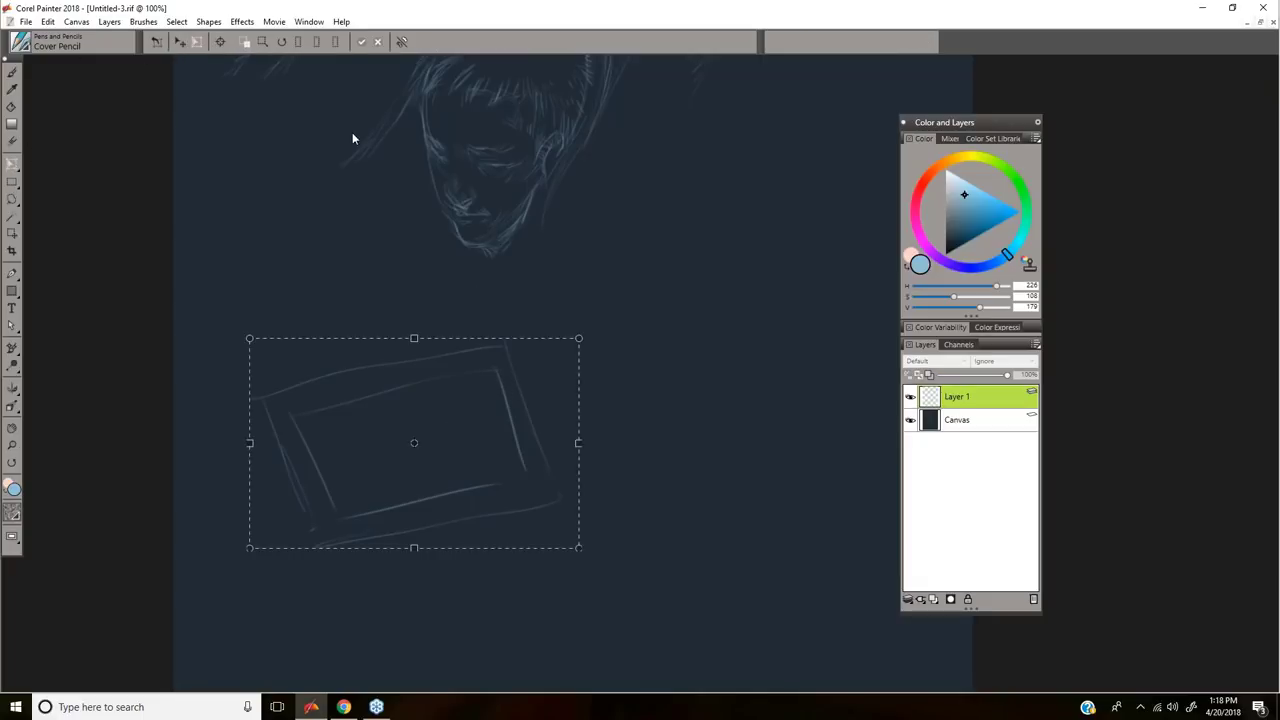
pyautogui.moveTo(578, 338)
pyautogui.mouseDown()
pyautogui.moveTo(484, 520)
pyautogui.moveTo(568, 381)
pyautogui.mouseUp()
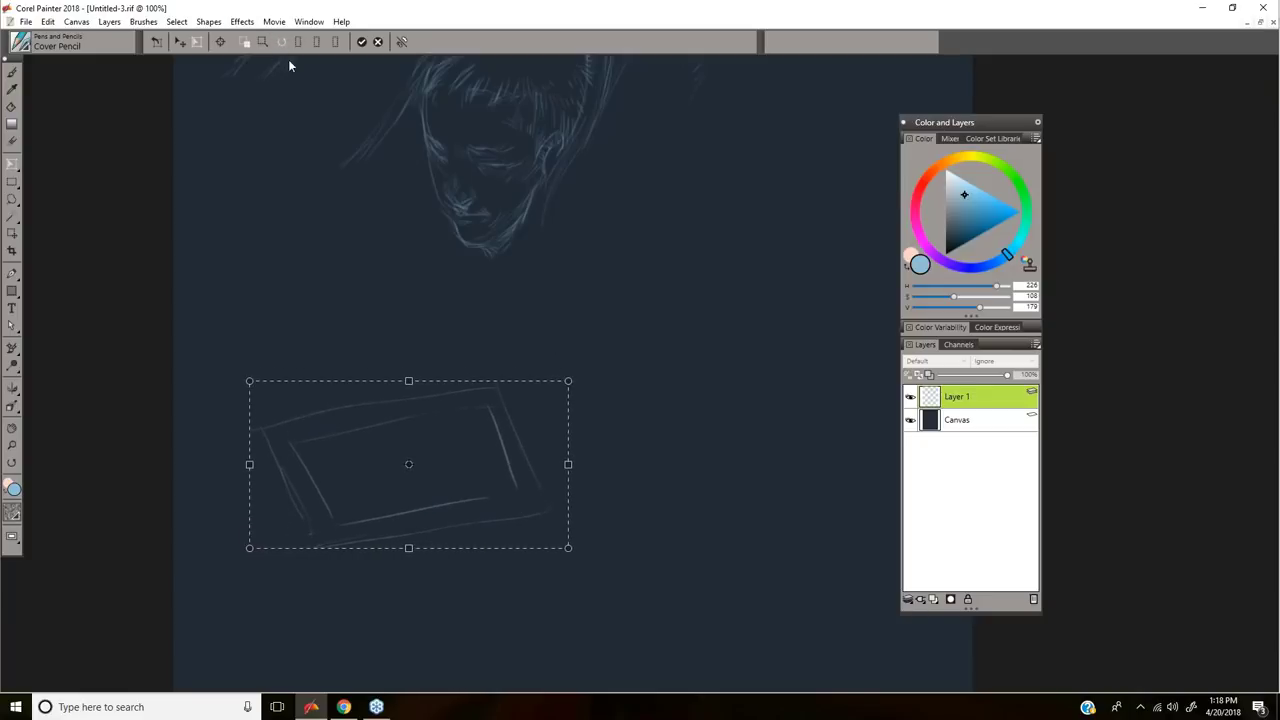
pyautogui.moveTo(540, 391)
pyautogui.mouseDown()
pyautogui.moveTo(450, 320)
pyautogui.moveTo(409, 314)
pyautogui.mouseUp()
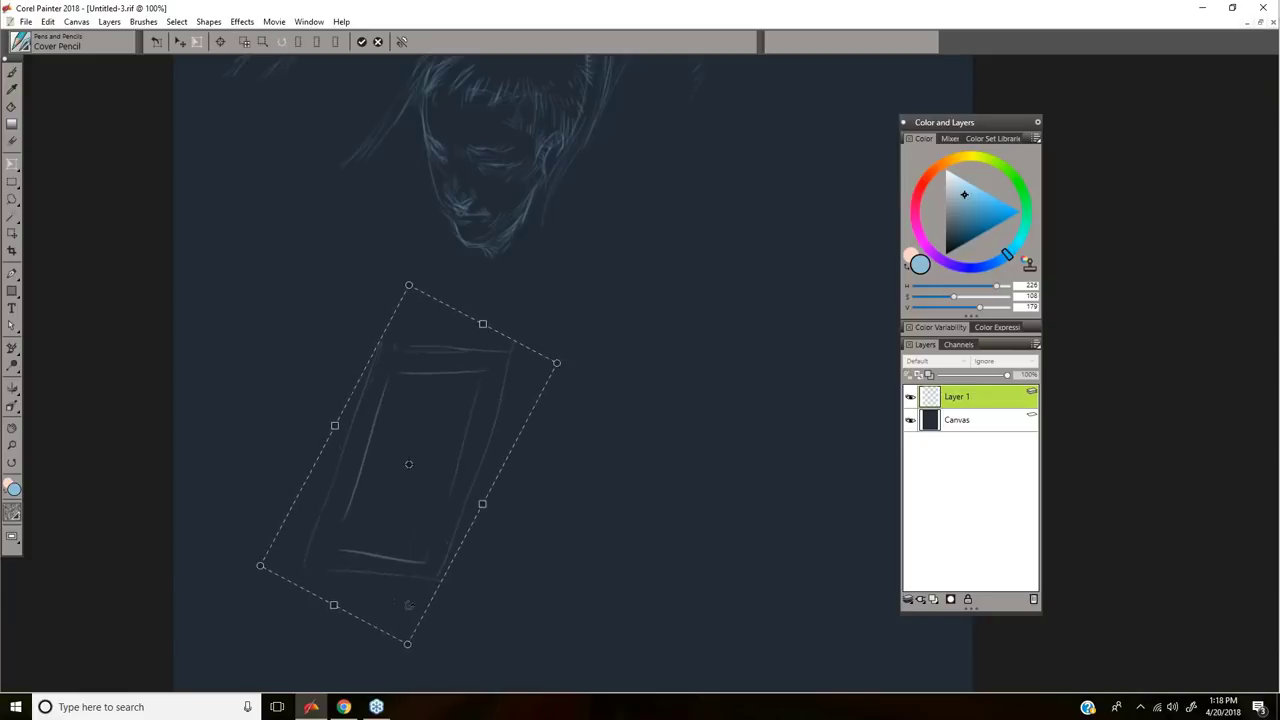
pyautogui.click(361, 41)
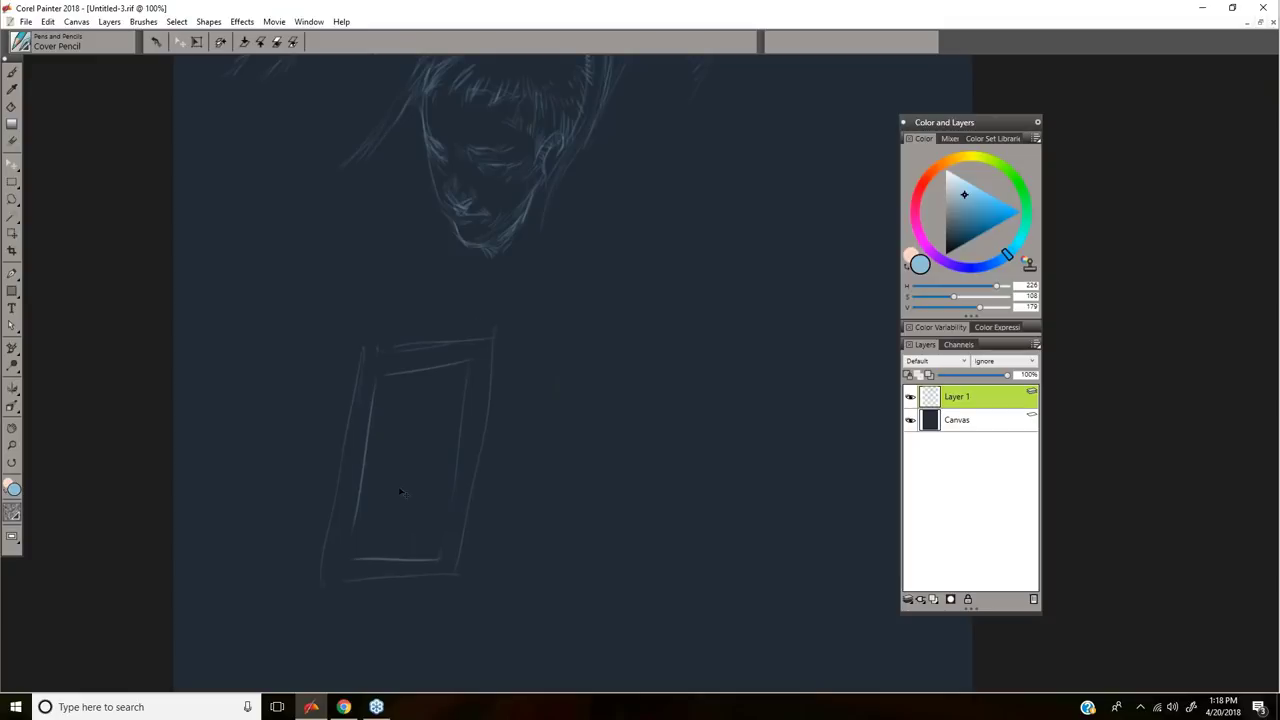
# Step: Sketch a small curved figure inside the upright frame and delete the layer holding the frame sketch
pyautogui.press('b')
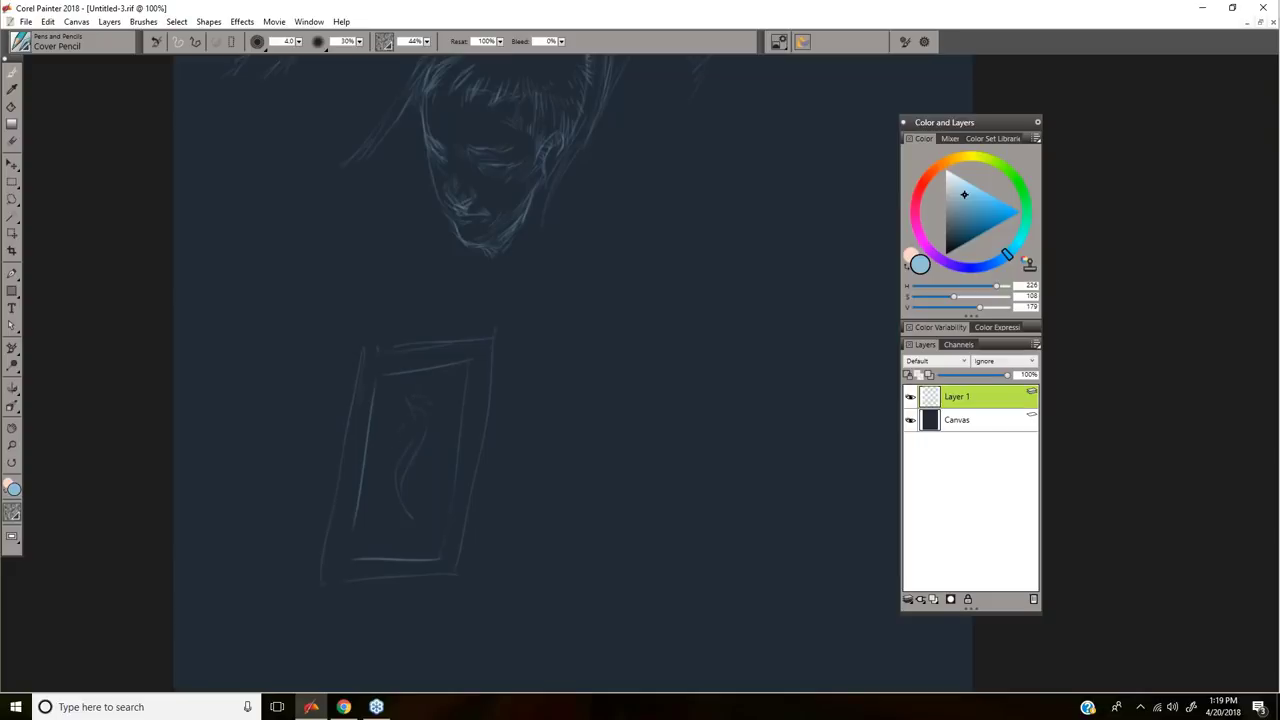
pyautogui.moveTo(509, 368)
pyautogui.mouseDown()
pyautogui.moveTo(486, 374)
pyautogui.moveTo(471, 423)
pyautogui.mouseUp()
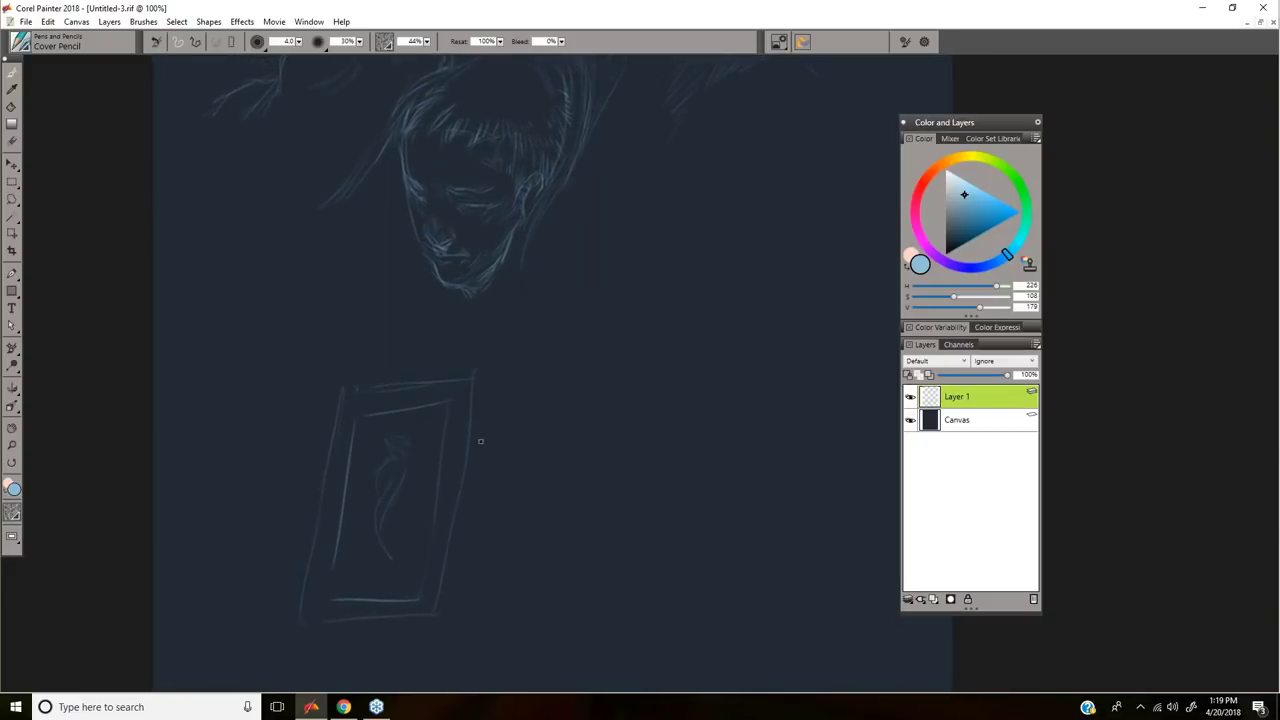
pyautogui.moveTo(854, 458); pyautogui.dragTo(843, 450)
pyautogui.click(1034, 600)
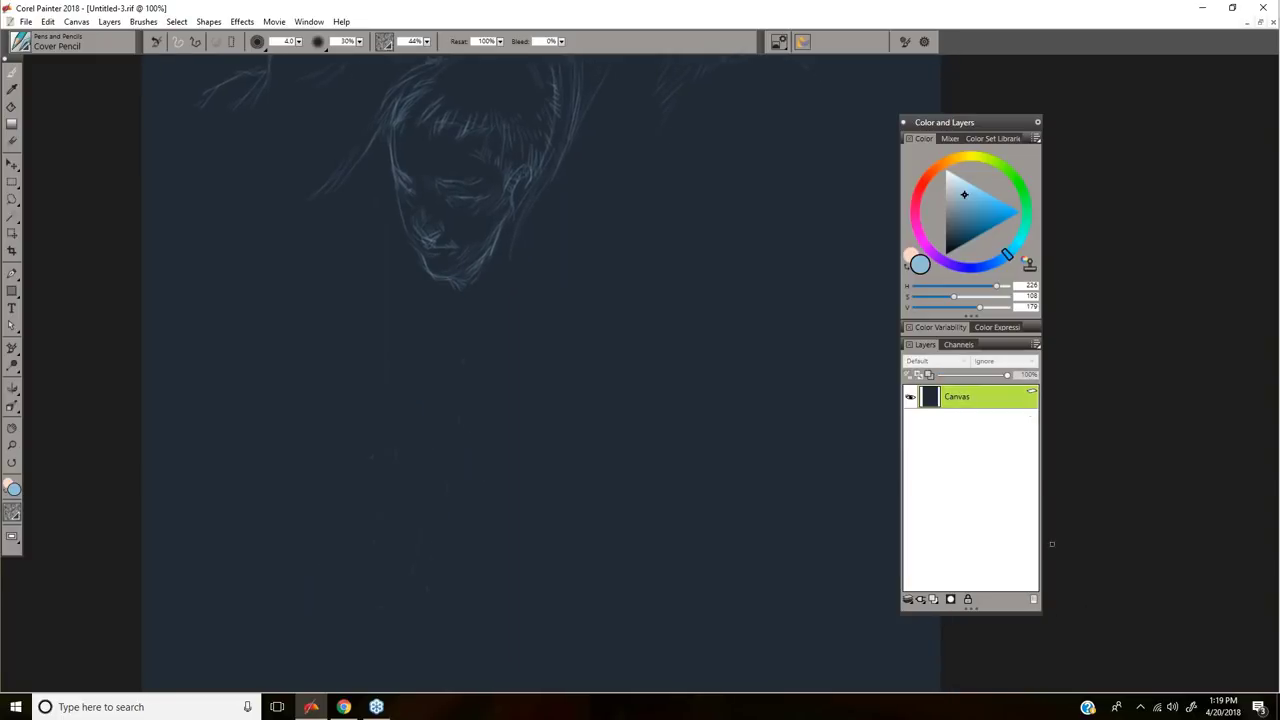
pyautogui.moveTo(649, 342); pyautogui.dragTo(669, 468)
pyautogui.moveTo(544, 197); pyautogui.dragTo(562, 258)
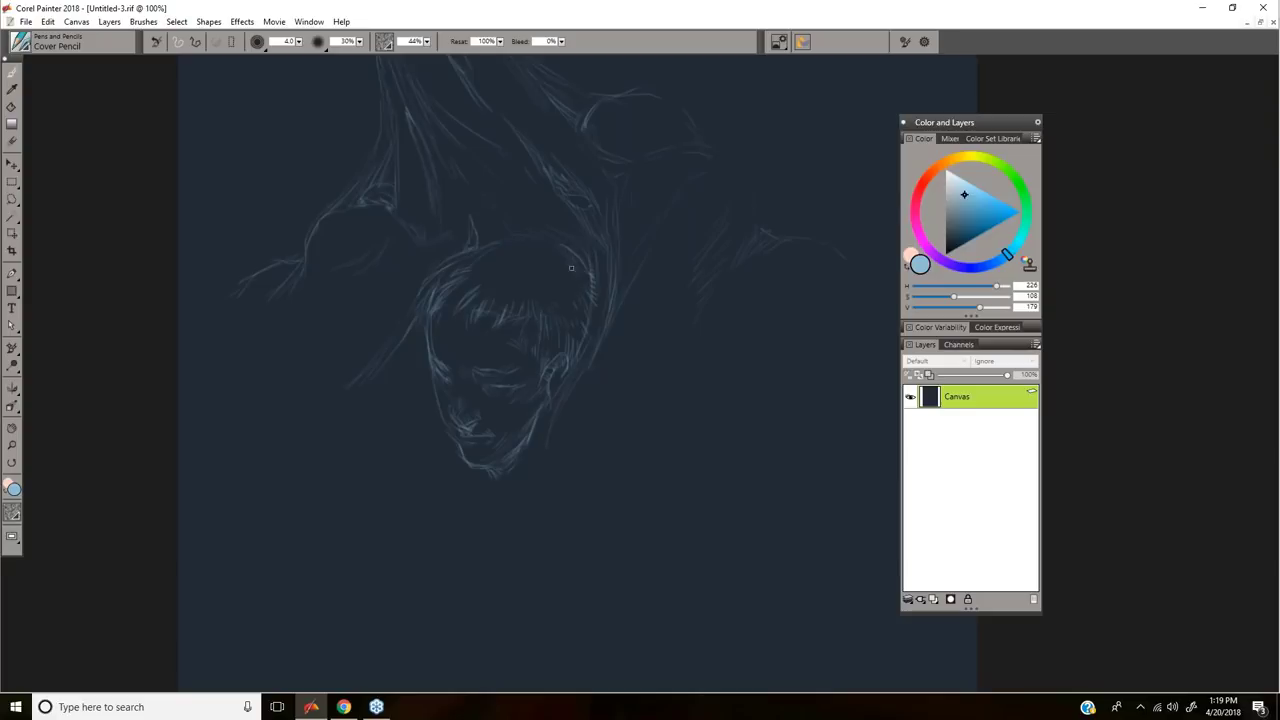
pyautogui.scroll(3, 757, 437)
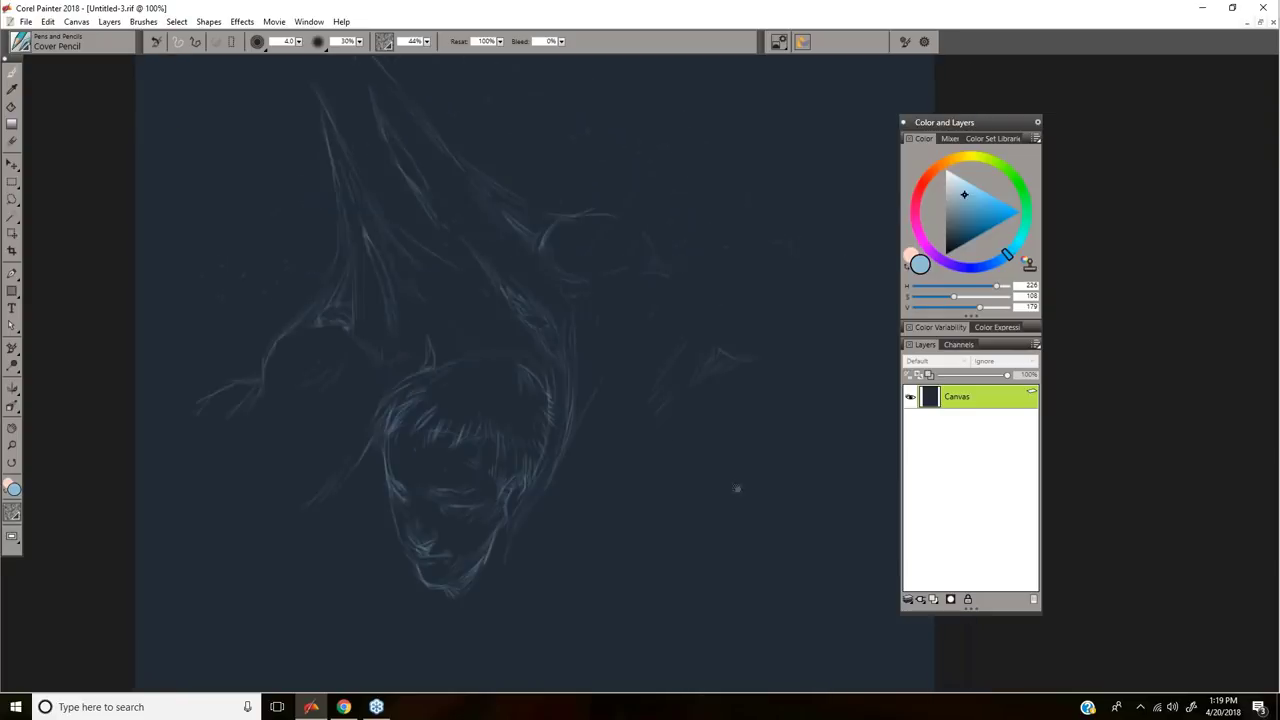
pyautogui.moveTo(775, 423); pyautogui.dragTo(815, 333)
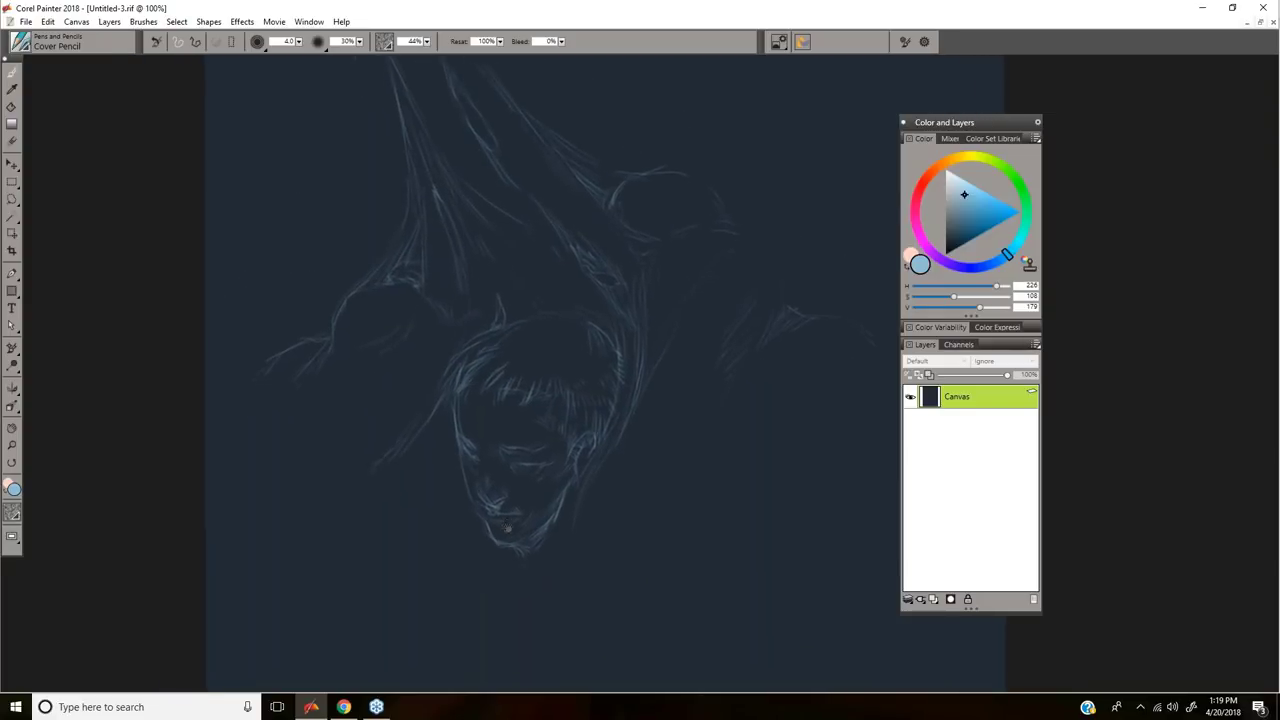
pyautogui.moveTo(614, 493); pyautogui.dragTo(577, 489)
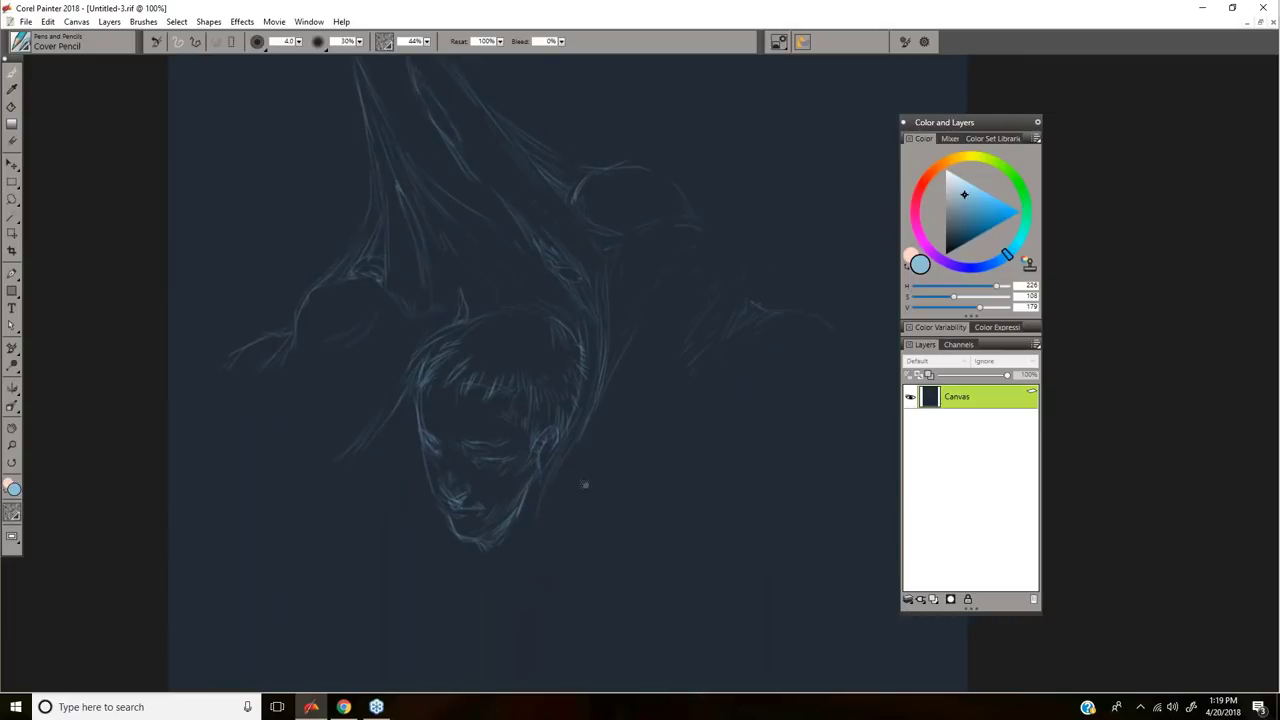
# Step: Add a new layer and set the Cover Pencil to black at size 1.0
pyautogui.click(934, 599)
pyautogui.moveTo(731, 497); pyautogui.dragTo(746, 343)
pyautogui.hotkey('shift', 's')
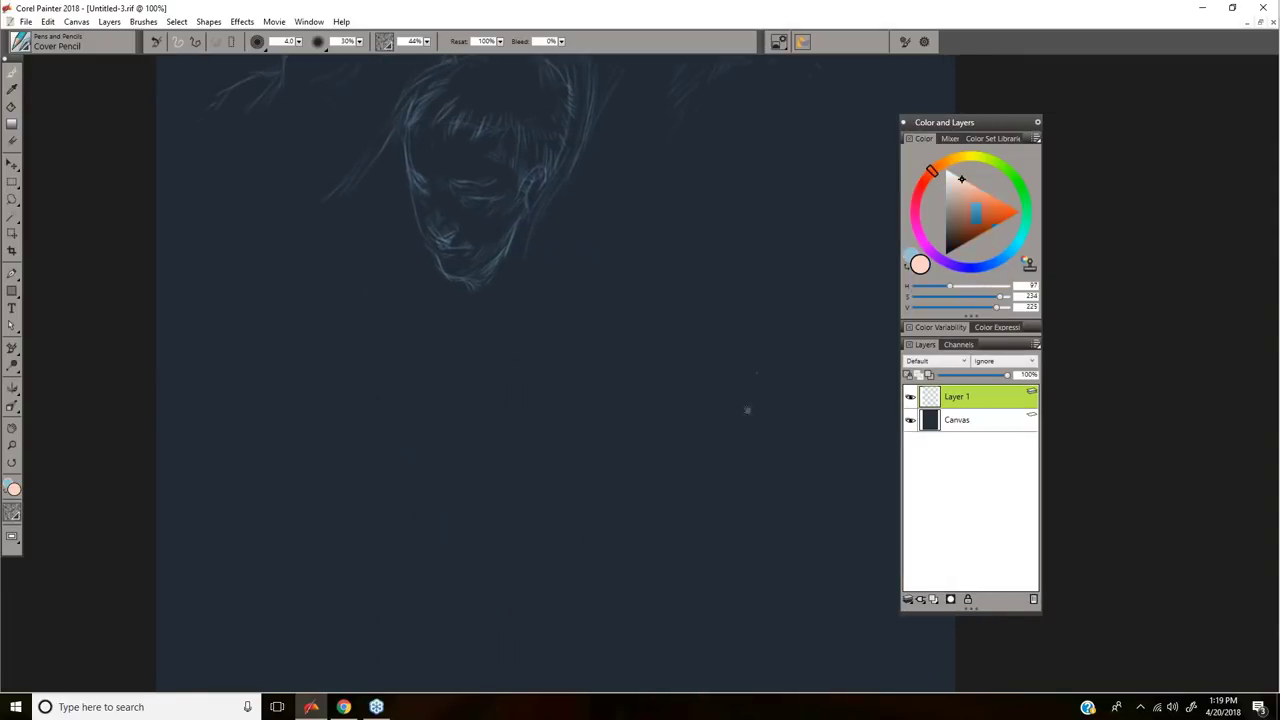
pyautogui.moveTo(748, 409); pyautogui.dragTo(732, 380)
pyautogui.moveTo(979, 224); pyautogui.dragTo(946, 254)
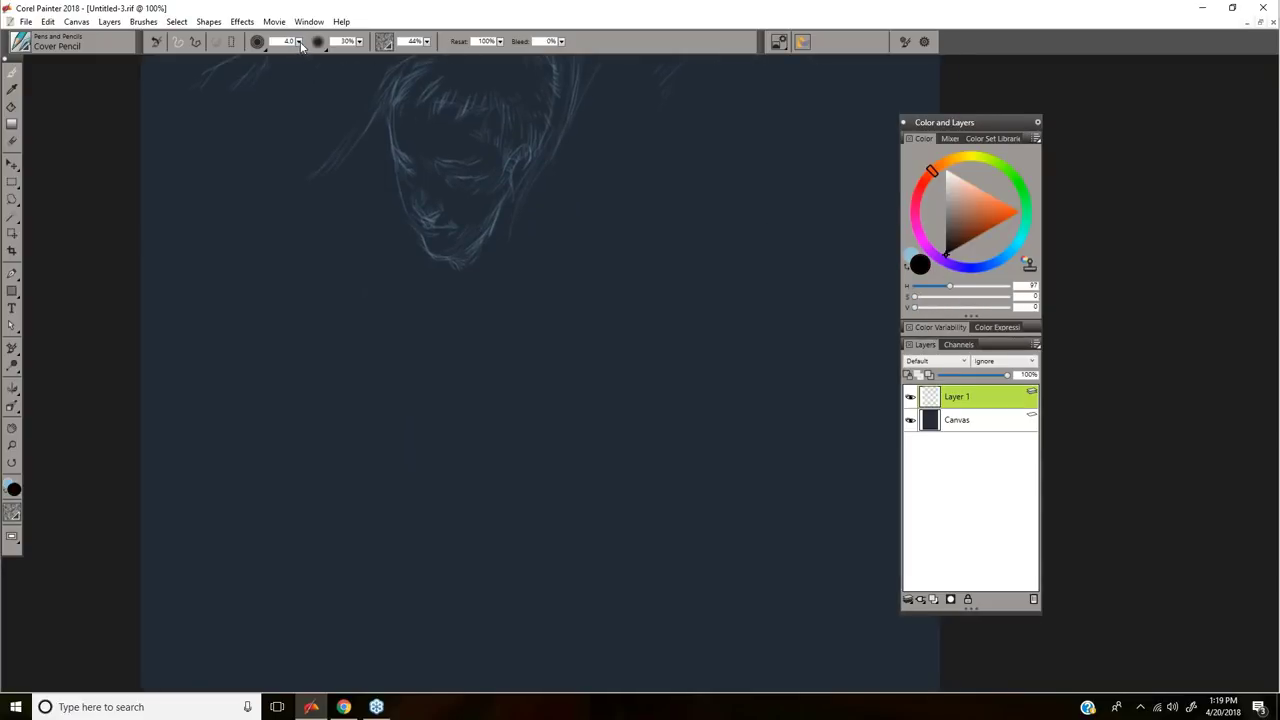
pyautogui.moveTo(299, 44); pyautogui.dragTo(270, 48)
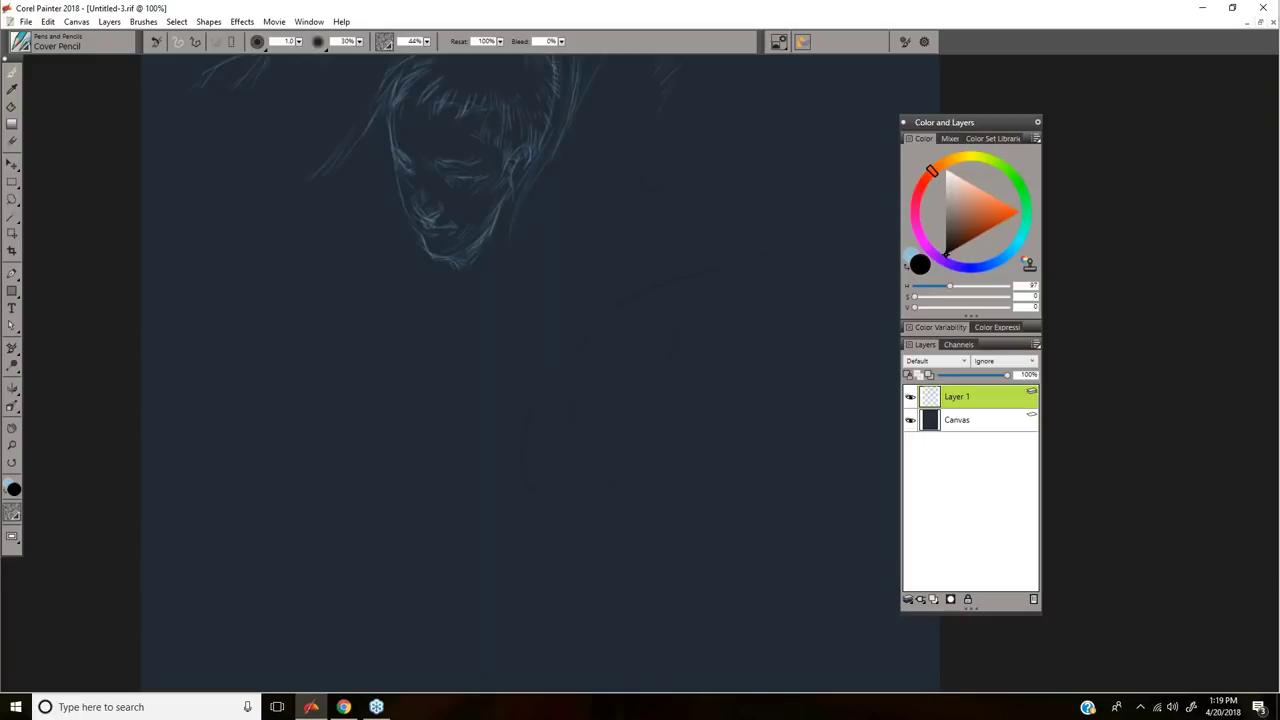
# Step: Try light blue strokes on a second new layer and delete both added layers
pyautogui.click(933, 599)
pyautogui.click(907, 266)
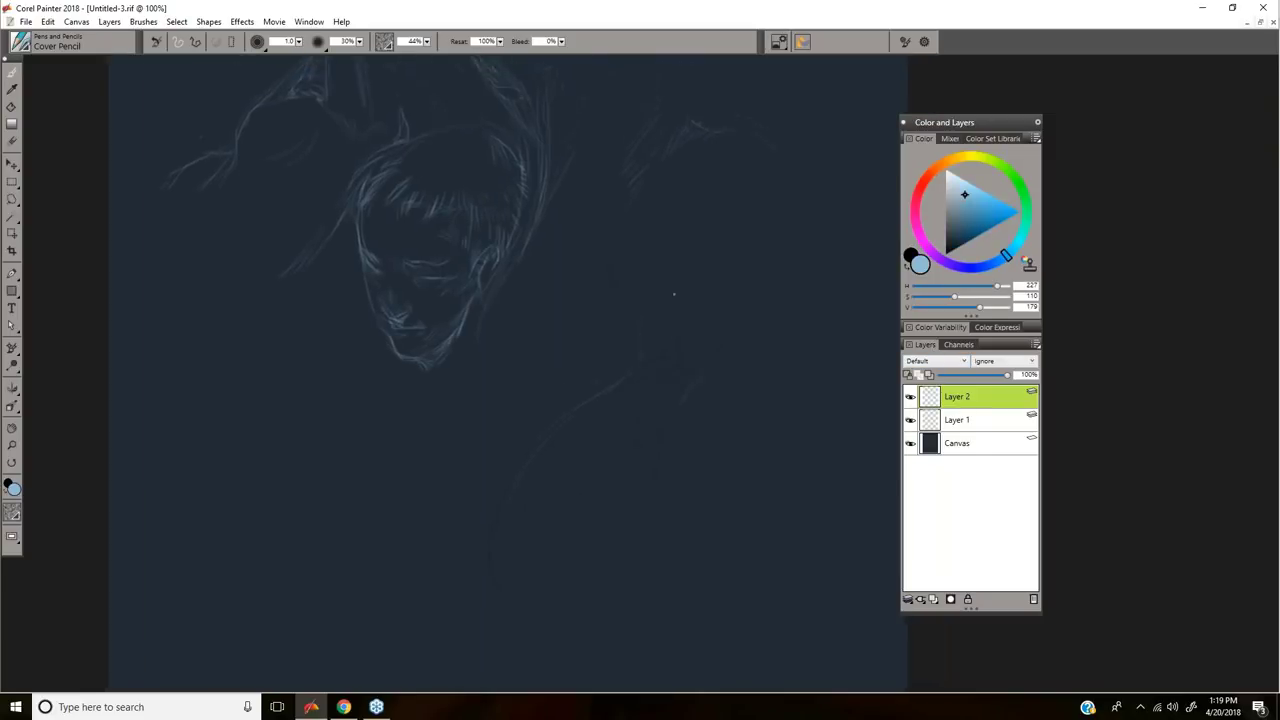
pyautogui.click(1033, 599)
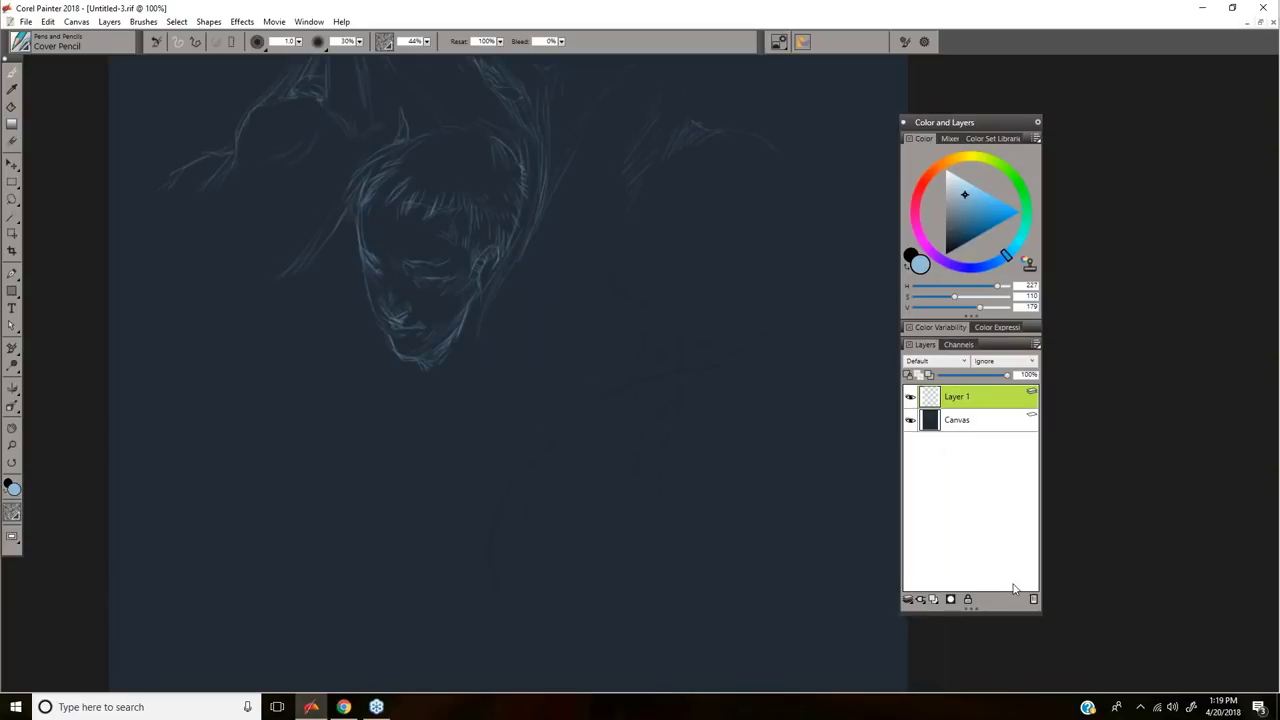
pyautogui.click(1033, 599)
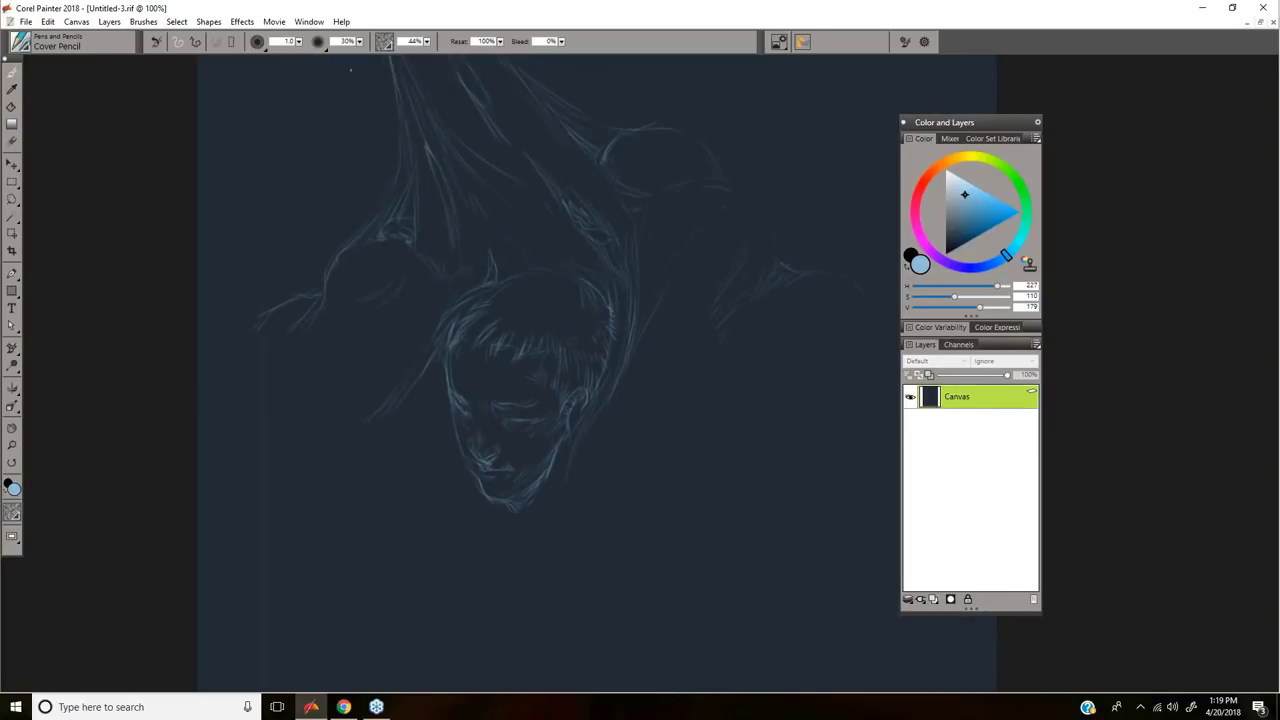
# Step: Set the pencil size to 4 and sketch a profile face with nose, mouth, chin and ear on the rounded form left of the central head
pyautogui.click(288, 42)
pyautogui.write('4')
pyautogui.press('Return')
pyautogui.moveTo(607, 340); pyautogui.dragTo(667, 304)
pyautogui.moveTo(512, 314); pyautogui.dragTo(521, 380)
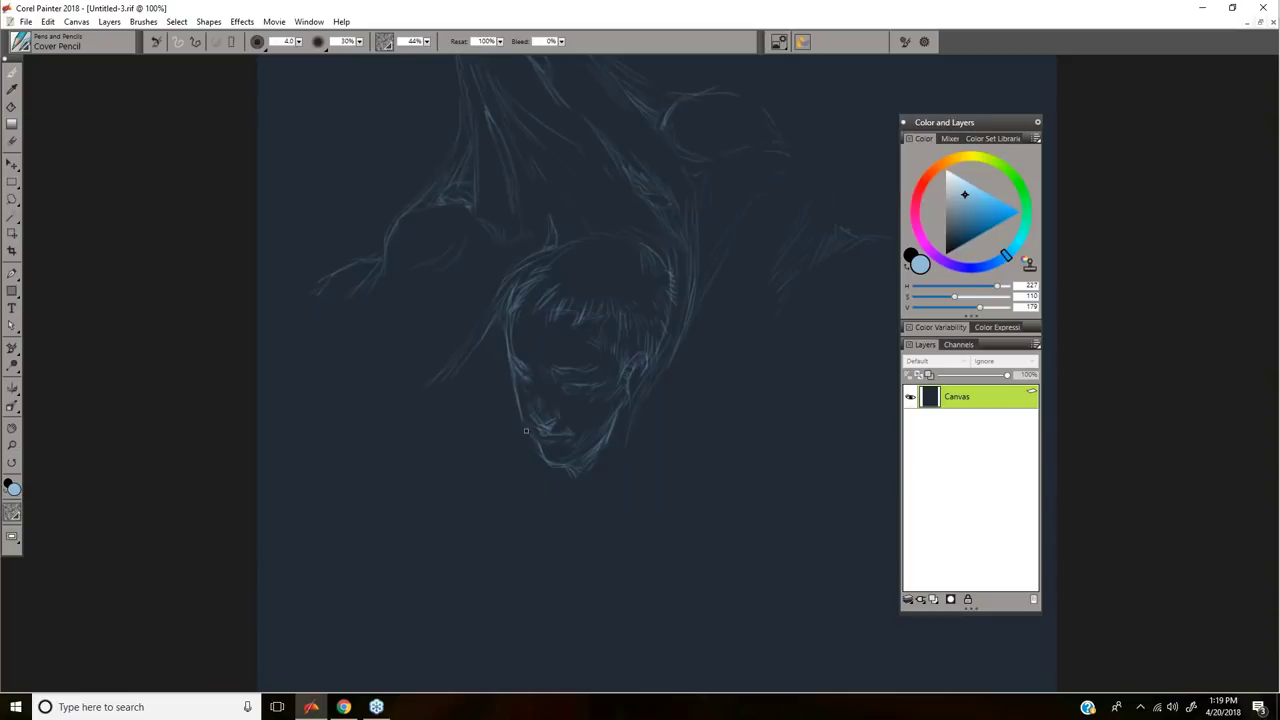
pyautogui.moveTo(526, 431); pyautogui.dragTo(544, 453)
pyautogui.moveTo(377, 290); pyautogui.dragTo(391, 292)
pyautogui.moveTo(390, 318); pyautogui.dragTo(428, 334)
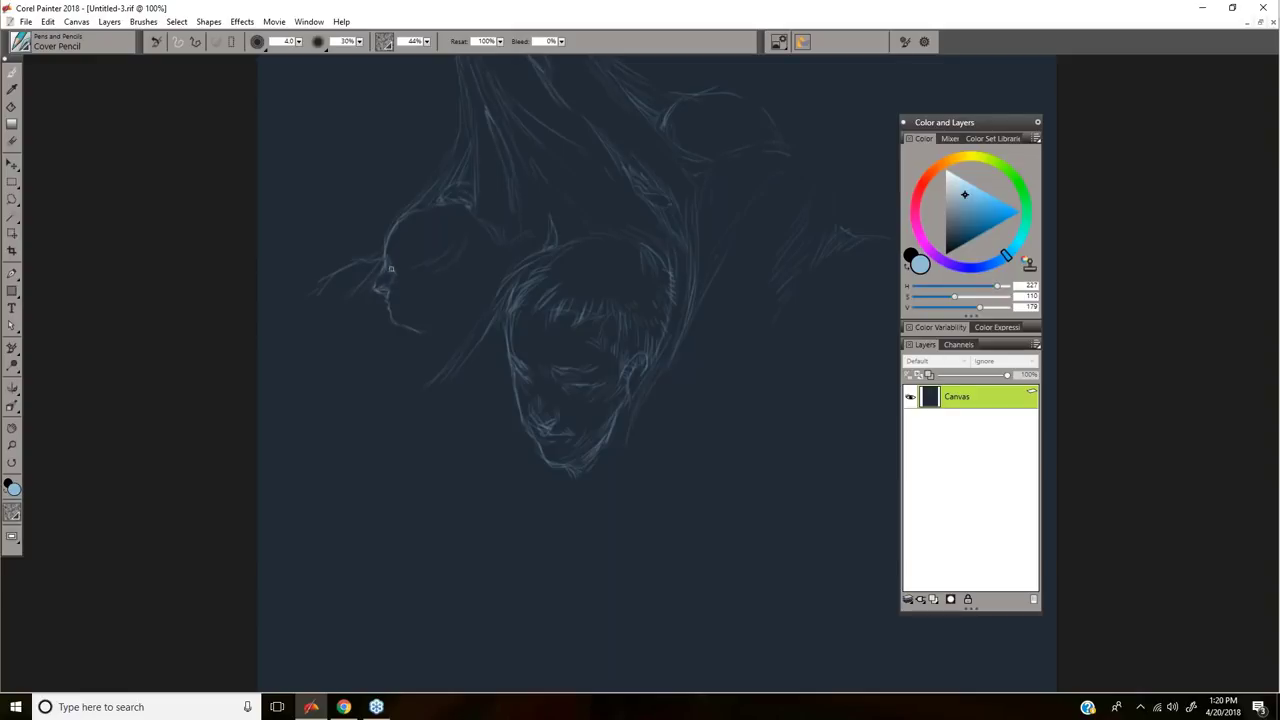
pyautogui.moveTo(426, 266); pyautogui.dragTo(412, 269)
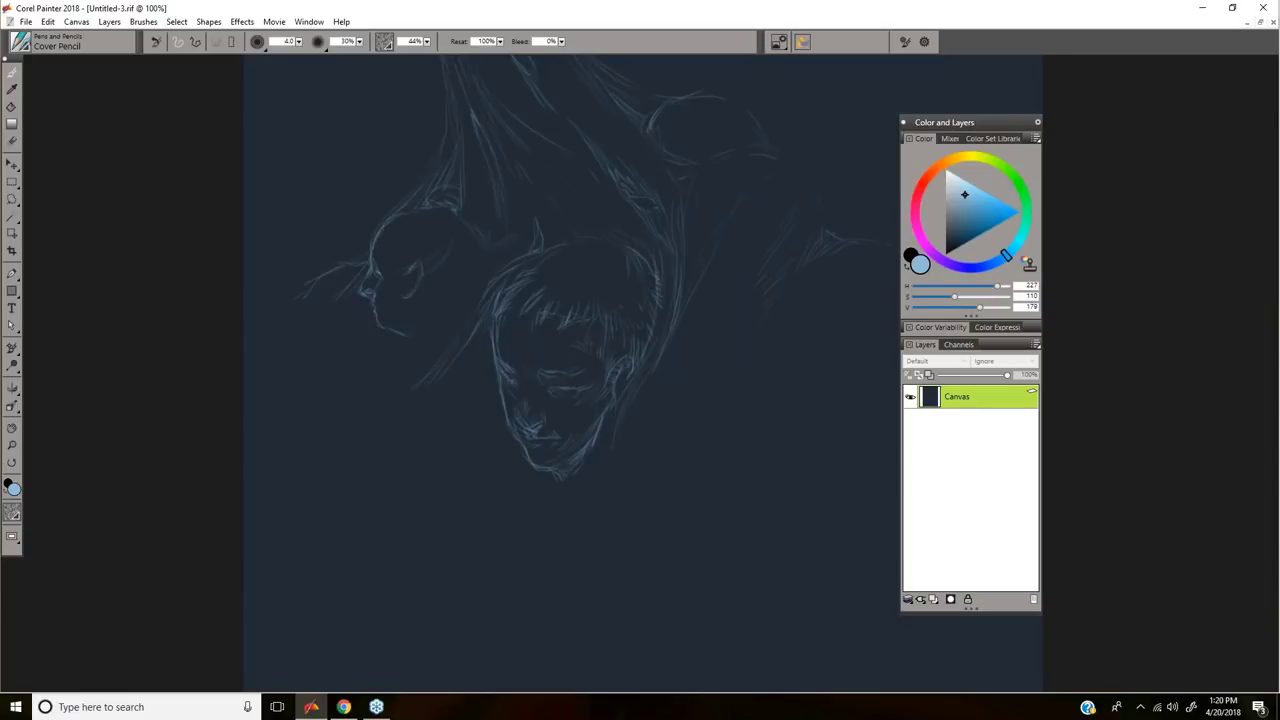
pyautogui.hscroll(1, 414, 270)
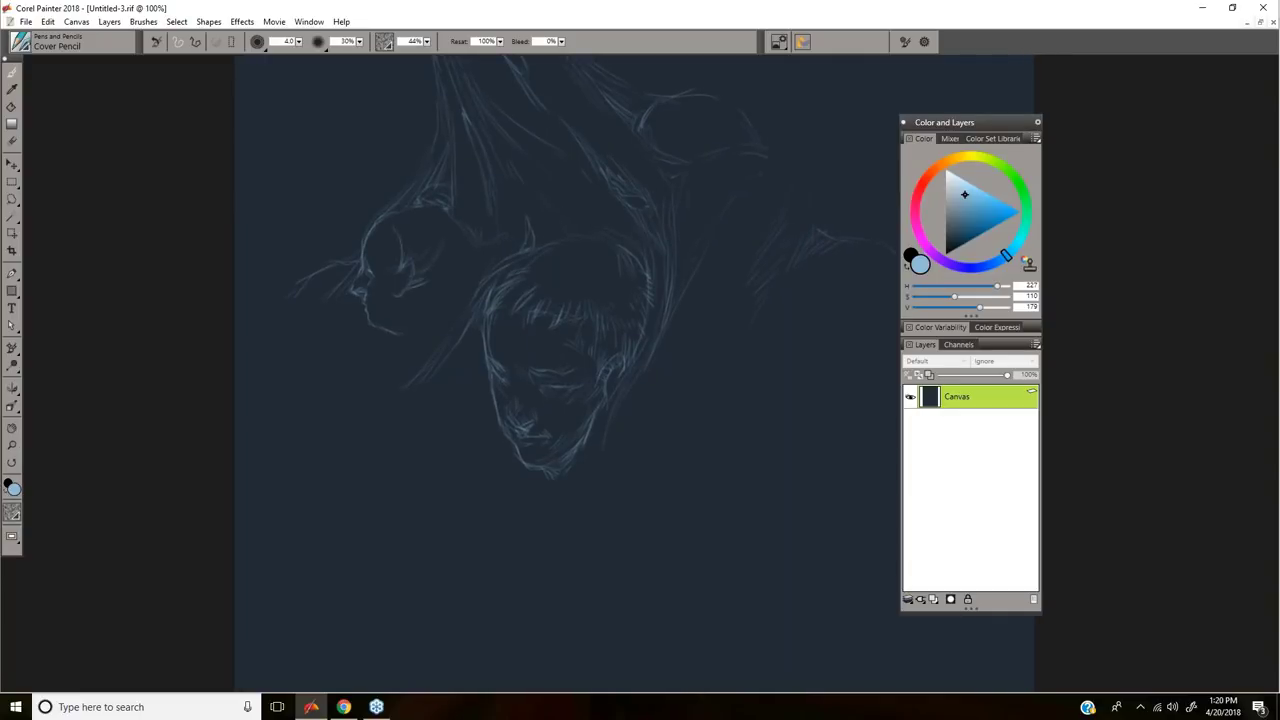
pyautogui.hscroll(-1, 388, 222)
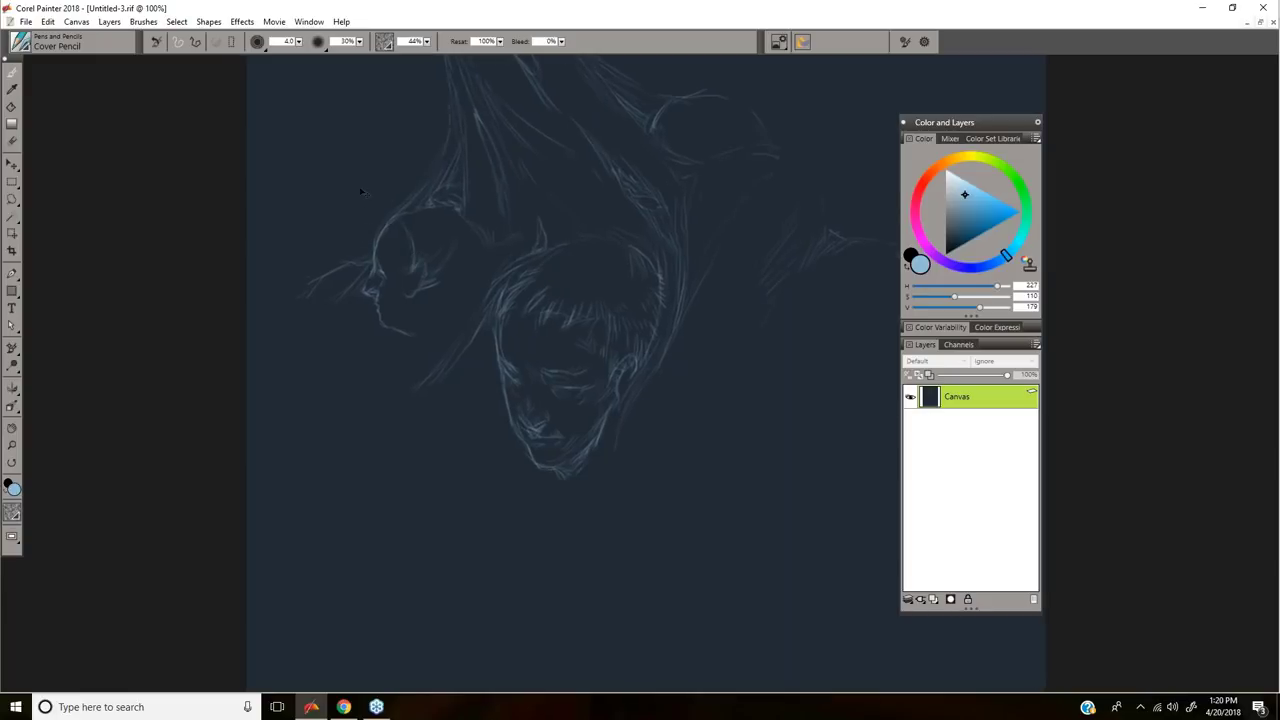
# Step: Erase part of the profile head's forehead outline and draw its fringe and the hair around the ear and back of the head
pyautogui.press('n')
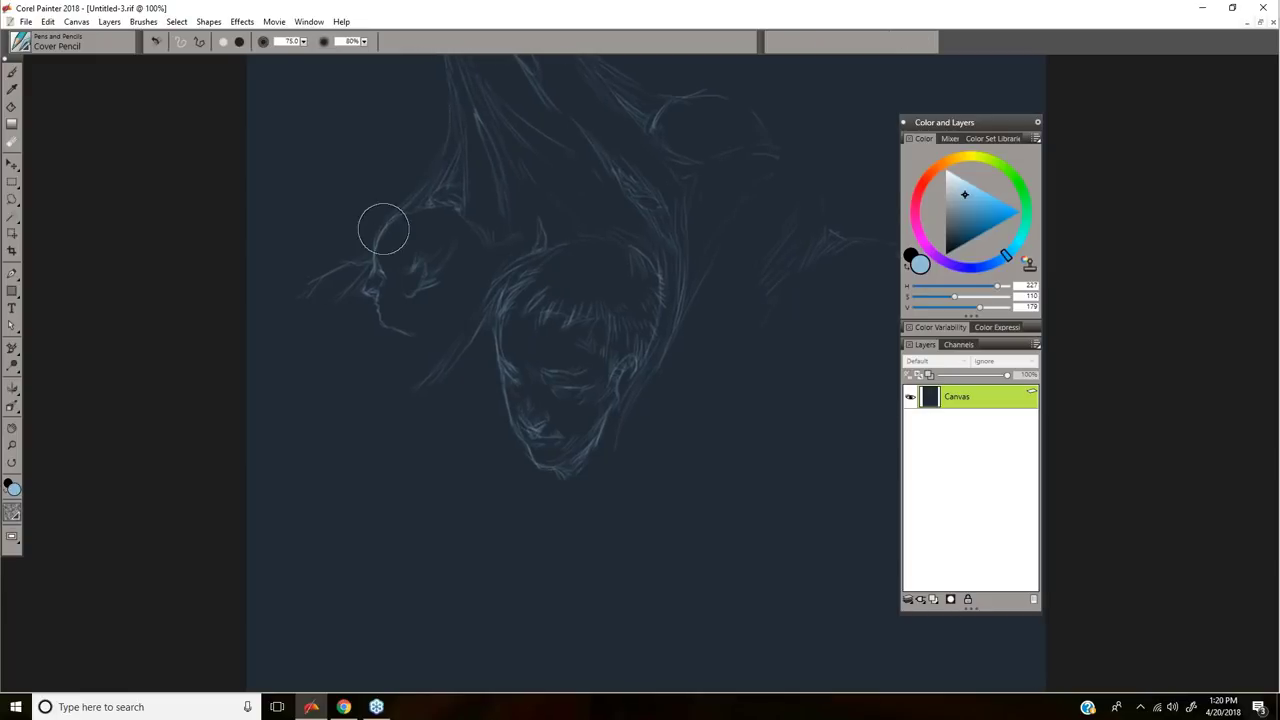
pyautogui.moveTo(376, 224); pyautogui.dragTo(392, 231)
pyautogui.press('b')
pyautogui.press('8')
pyautogui.press('b')
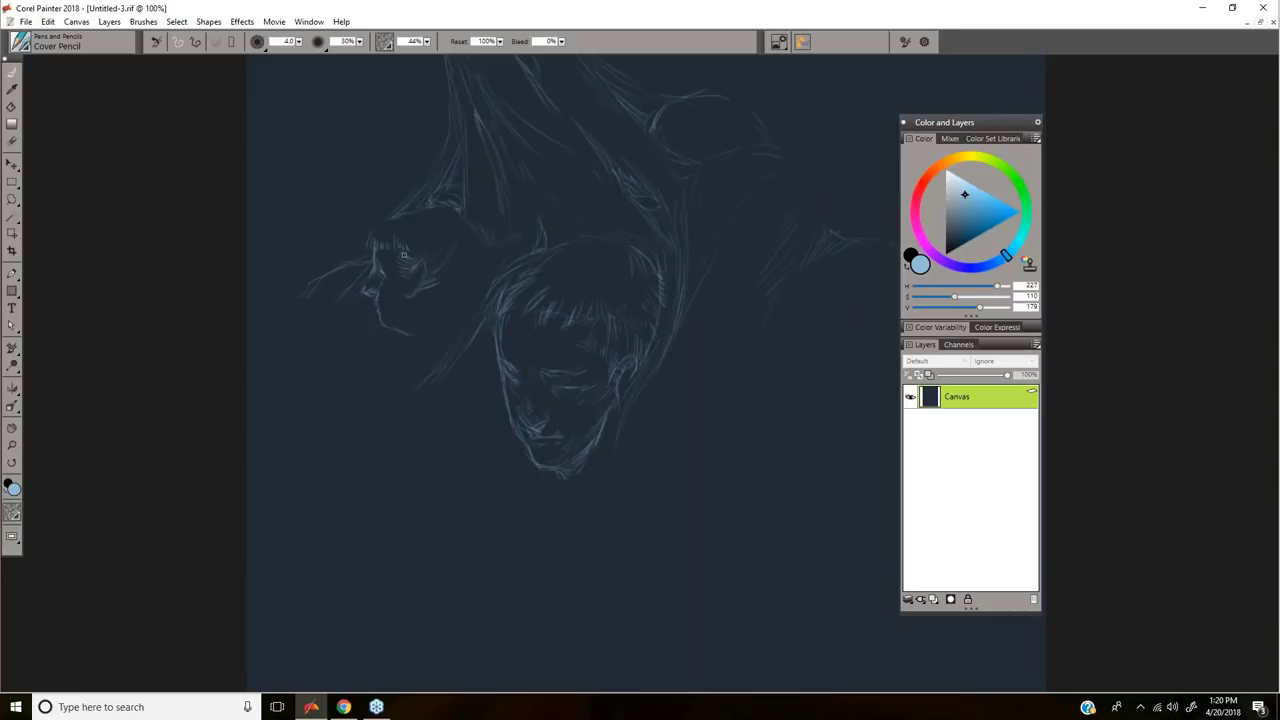
pyautogui.moveTo(412, 255)
pyautogui.mouseDown()
pyautogui.moveTo(427, 260)
pyautogui.moveTo(377, 228)
pyautogui.moveTo(470, 228)
pyautogui.moveTo(456, 218)
pyautogui.mouseUp()
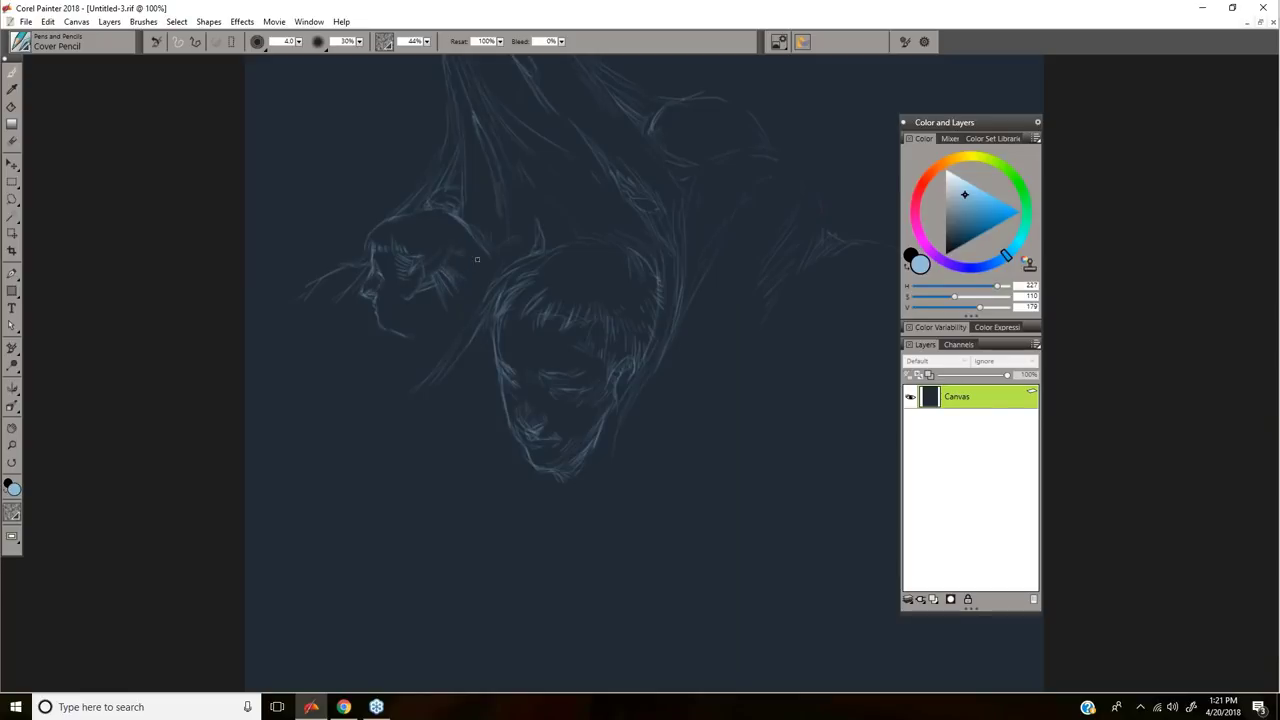
pyautogui.moveTo(456, 252)
pyautogui.mouseDown()
pyautogui.moveTo(490, 267)
pyautogui.moveTo(479, 283)
pyautogui.mouseUp()
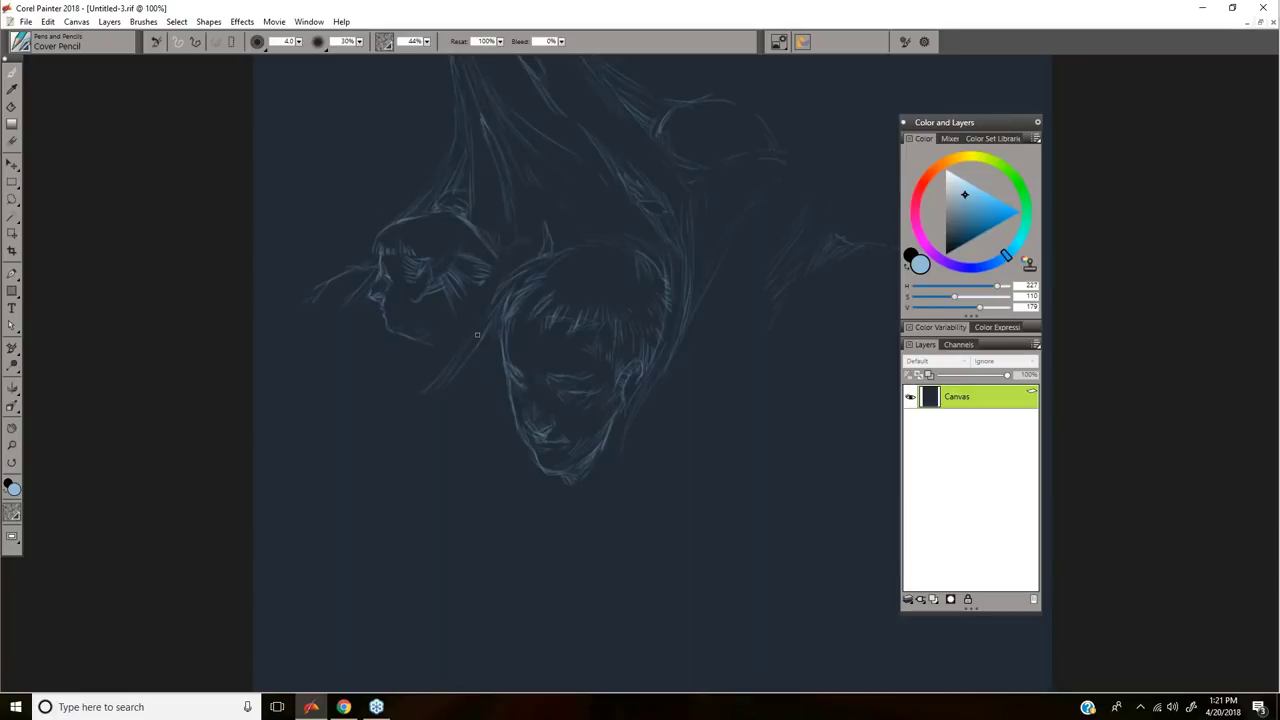
# Step: Build up the central head's short hair with strokes over the crown, fringe and both sides
pyautogui.moveTo(703, 354); pyautogui.dragTo(600, 345)
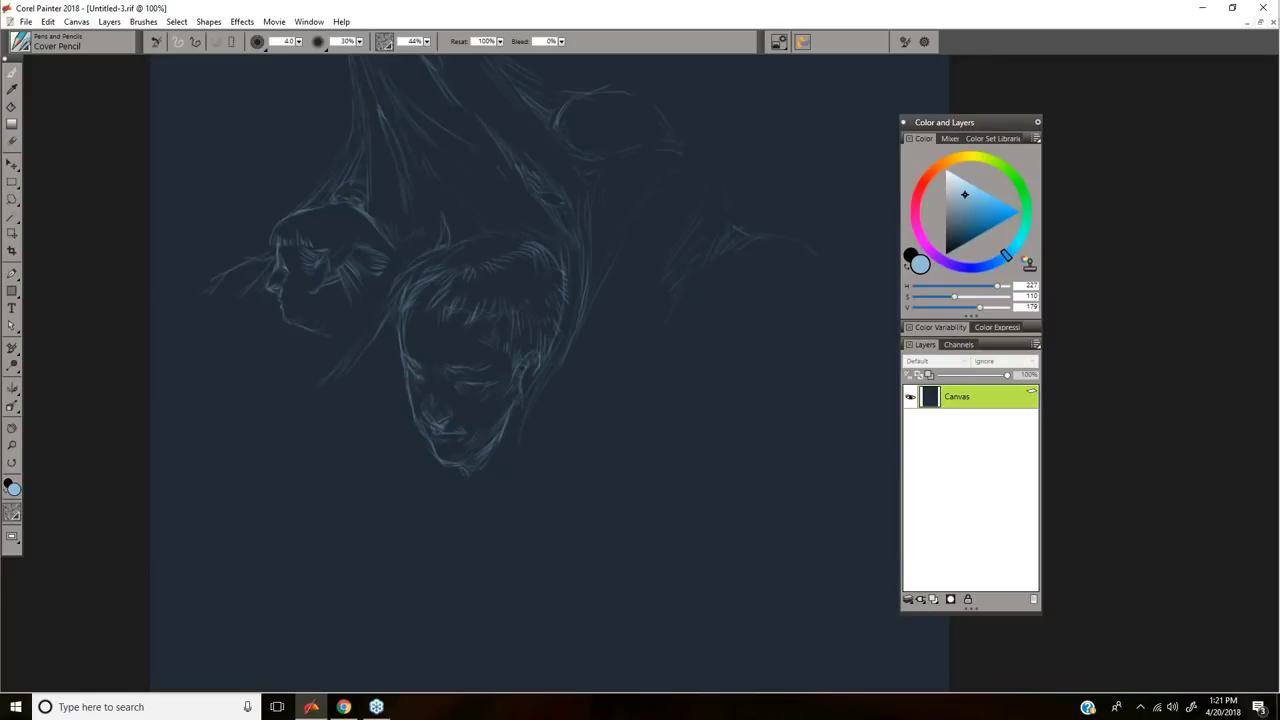
pyautogui.moveTo(483, 234); pyautogui.dragTo(471, 236)
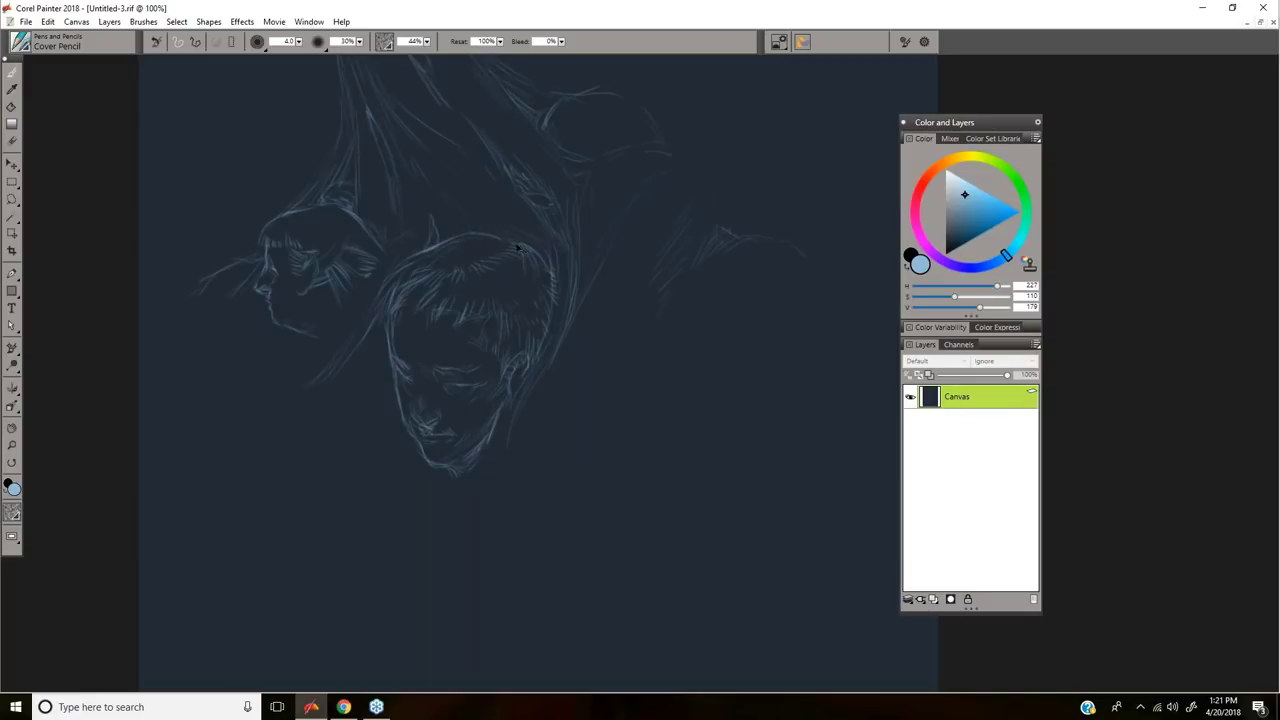
pyautogui.moveTo(546, 265)
pyautogui.mouseDown()
pyautogui.moveTo(547, 309)
pyautogui.moveTo(502, 325)
pyautogui.moveTo(517, 303)
pyautogui.moveTo(478, 323)
pyautogui.moveTo(521, 325)
pyautogui.mouseUp()
pyautogui.moveTo(387, 284)
pyautogui.mouseDown()
pyautogui.moveTo(373, 320)
pyautogui.moveTo(386, 292)
pyautogui.moveTo(384, 320)
pyautogui.mouseUp()
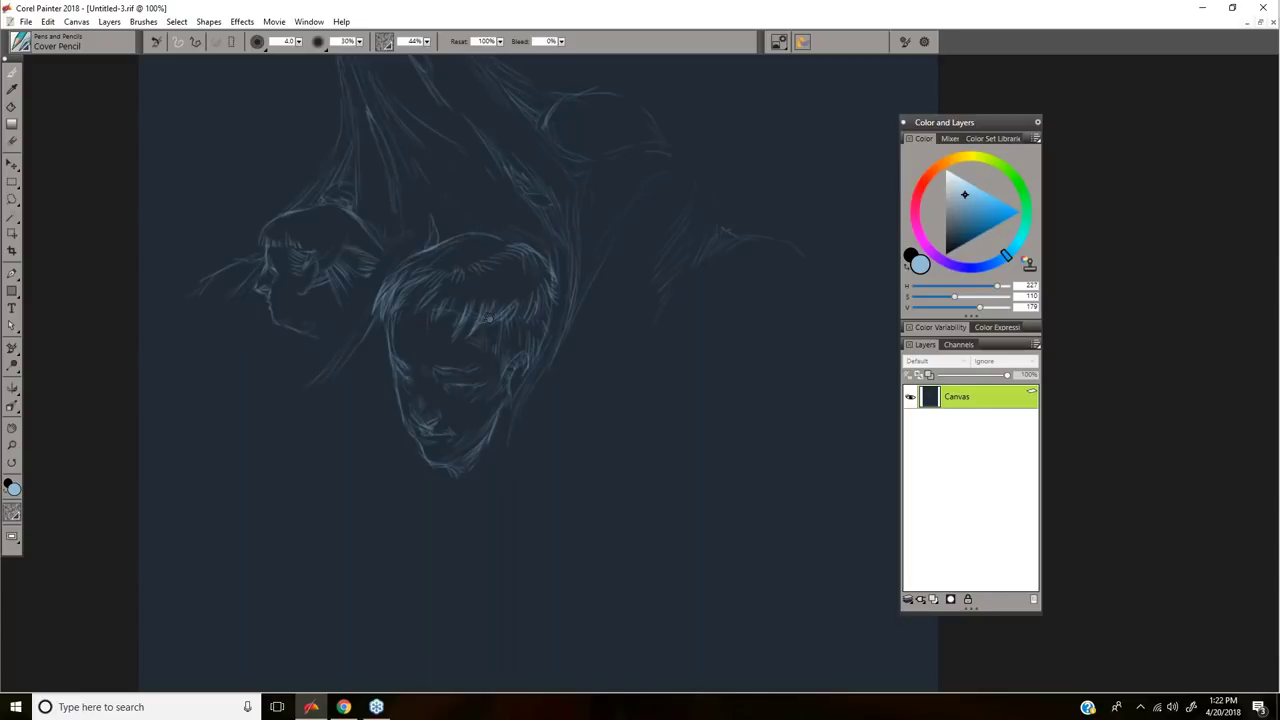
pyautogui.moveTo(509, 318); pyautogui.dragTo(479, 324)
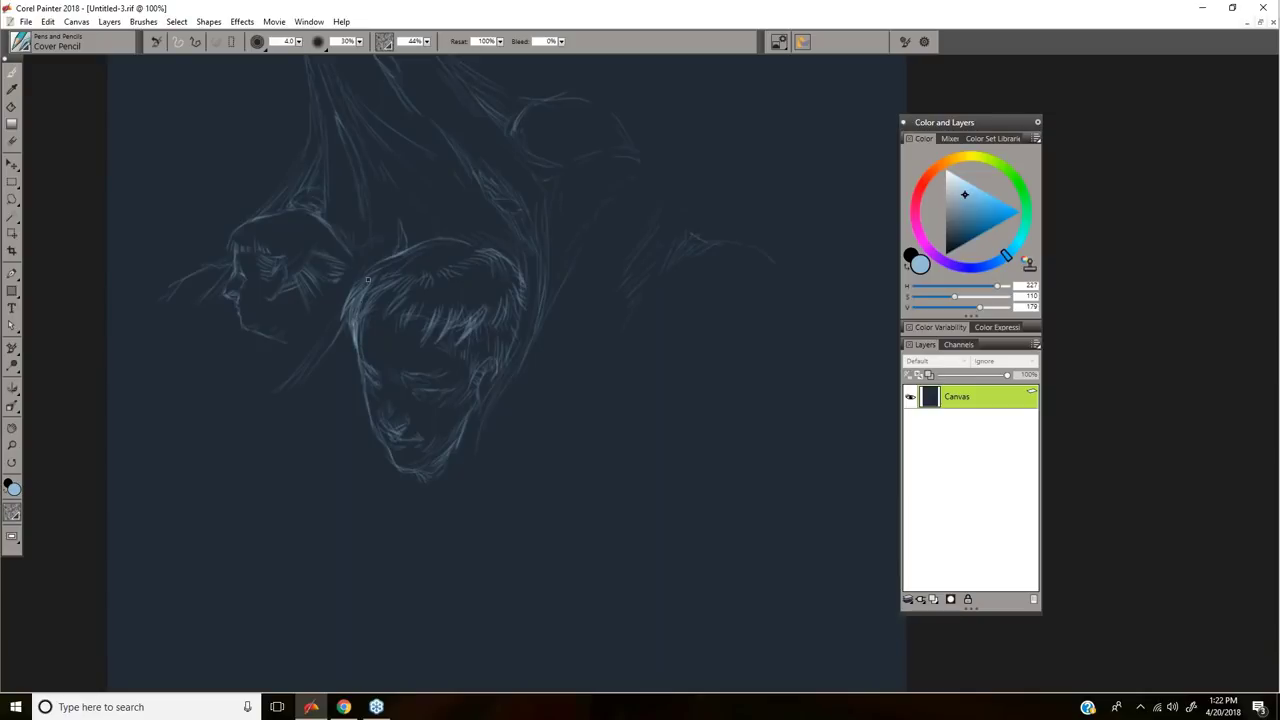
# Step: Define the outline of the rounded head form right of the central head and sketch ear-like strokes and a neck line at its lower edge
pyautogui.moveTo(652, 322)
pyautogui.mouseDown()
pyautogui.moveTo(600, 334)
pyautogui.moveTo(591, 454)
pyautogui.moveTo(574, 403)
pyautogui.moveTo(524, 401)
pyautogui.mouseUp()
pyautogui.moveTo(613, 411); pyautogui.dragTo(591, 410)
pyautogui.moveTo(590, 287); pyautogui.dragTo(665, 311)
pyautogui.moveTo(523, 366); pyautogui.dragTo(550, 371)
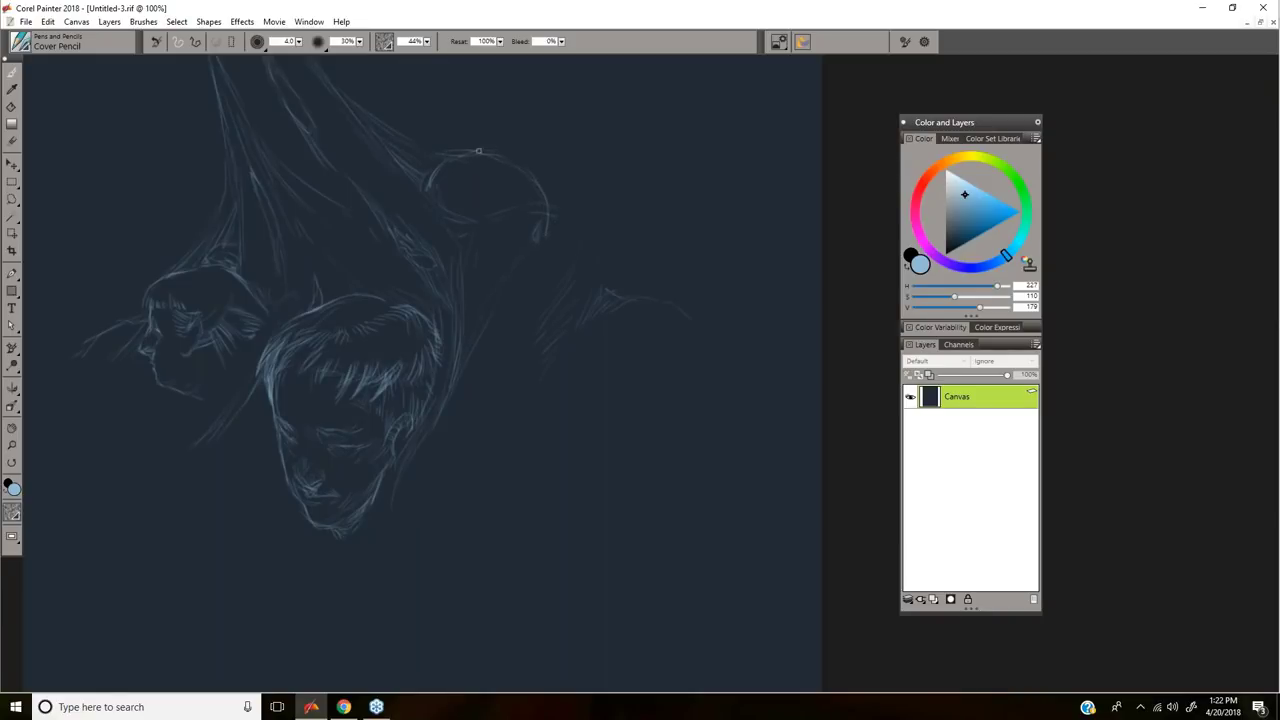
pyautogui.moveTo(462, 156); pyautogui.dragTo(439, 171)
pyautogui.moveTo(554, 251); pyautogui.dragTo(546, 262)
pyautogui.moveTo(531, 164); pyautogui.dragTo(535, 169)
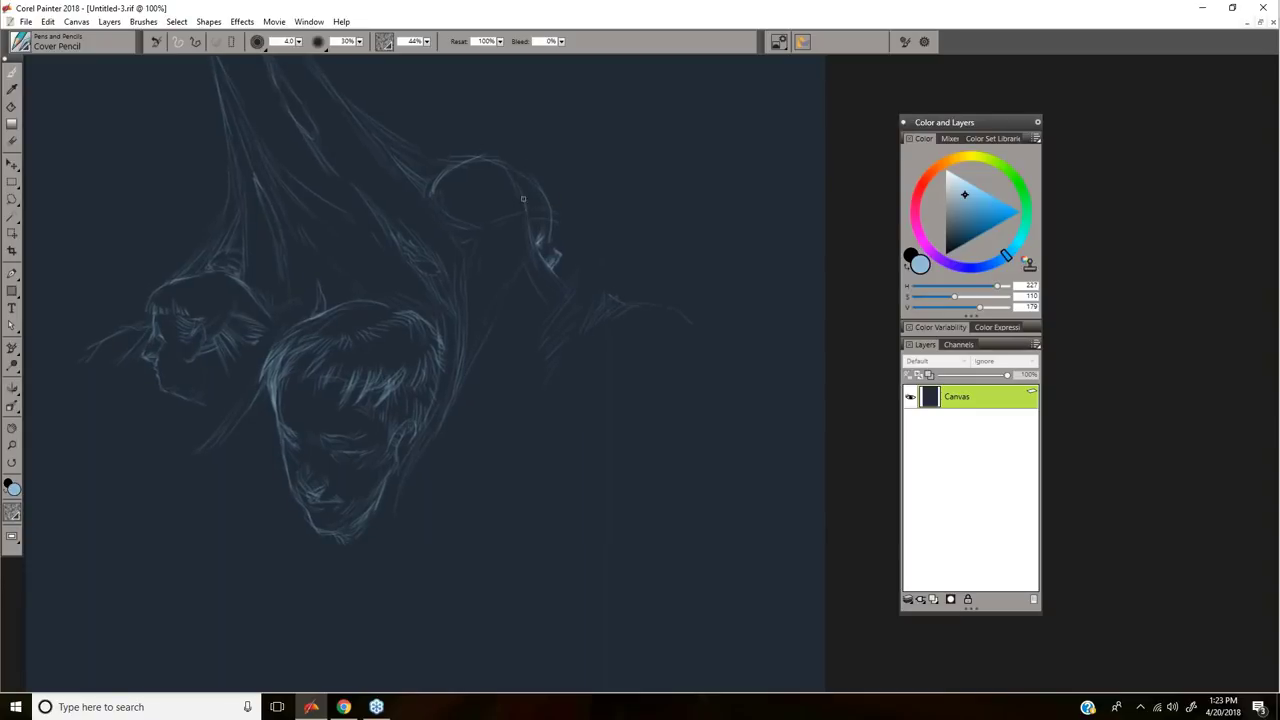
pyautogui.moveTo(528, 215); pyautogui.dragTo(536, 229)
pyautogui.moveTo(548, 328); pyautogui.dragTo(611, 292)
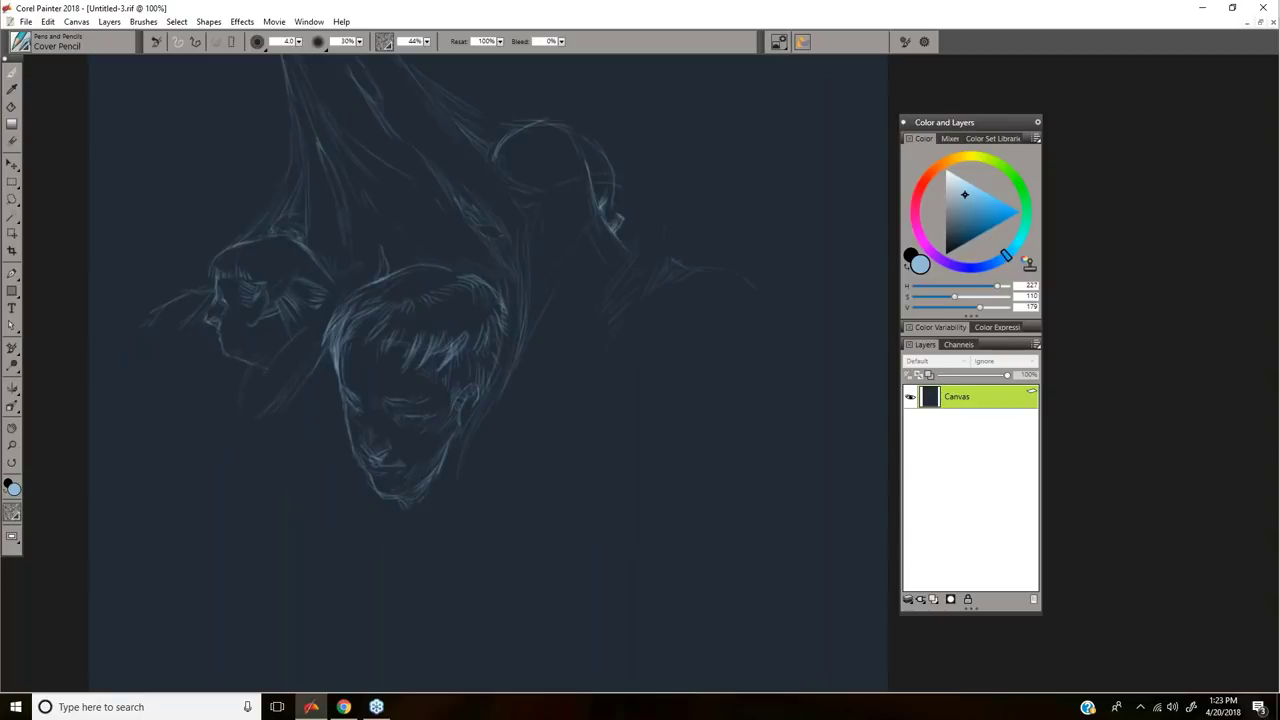
# Step: Sketch ragged hair-like strands hanging beneath the left profile head's jaw and neck
pyautogui.moveTo(258, 392); pyautogui.dragTo(250, 396)
pyautogui.moveTo(234, 396); pyautogui.dragTo(222, 410)
pyautogui.moveTo(300, 330)
pyautogui.mouseDown()
pyautogui.moveTo(284, 360)
pyautogui.moveTo(301, 352)
pyautogui.moveTo(277, 368)
pyautogui.mouseUp()
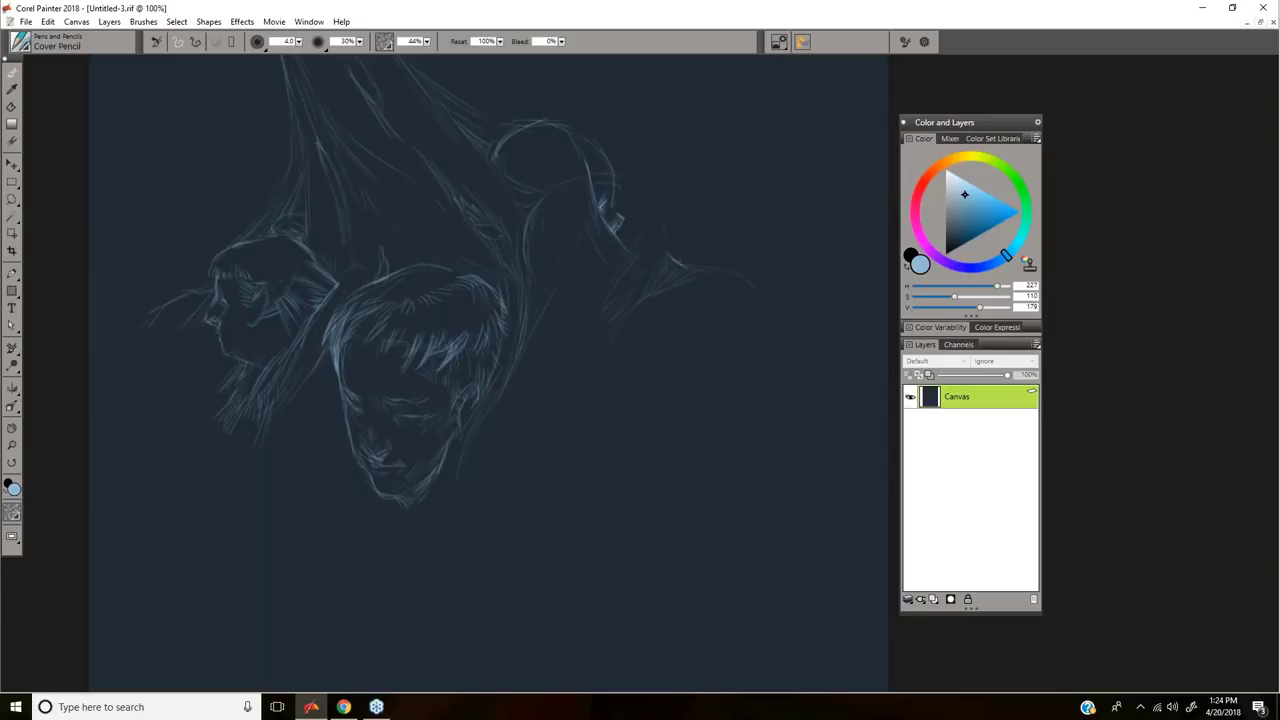
# Step: Draw the right figure's rounded shoulder and the two converging contour lines that run down to a point beside the central head
pyautogui.moveTo(756, 290); pyautogui.dragTo(782, 316)
pyautogui.moveTo(665, 289); pyautogui.dragTo(622, 329)
pyautogui.hotkey('ctrl', 'z')
pyautogui.moveTo(701, 383); pyautogui.dragTo(630, 444)
pyautogui.hotkey('ctrl', 'z')
pyautogui.moveTo(592, 382); pyautogui.dragTo(557, 431)
pyautogui.moveTo(588, 388); pyautogui.dragTo(549, 450)
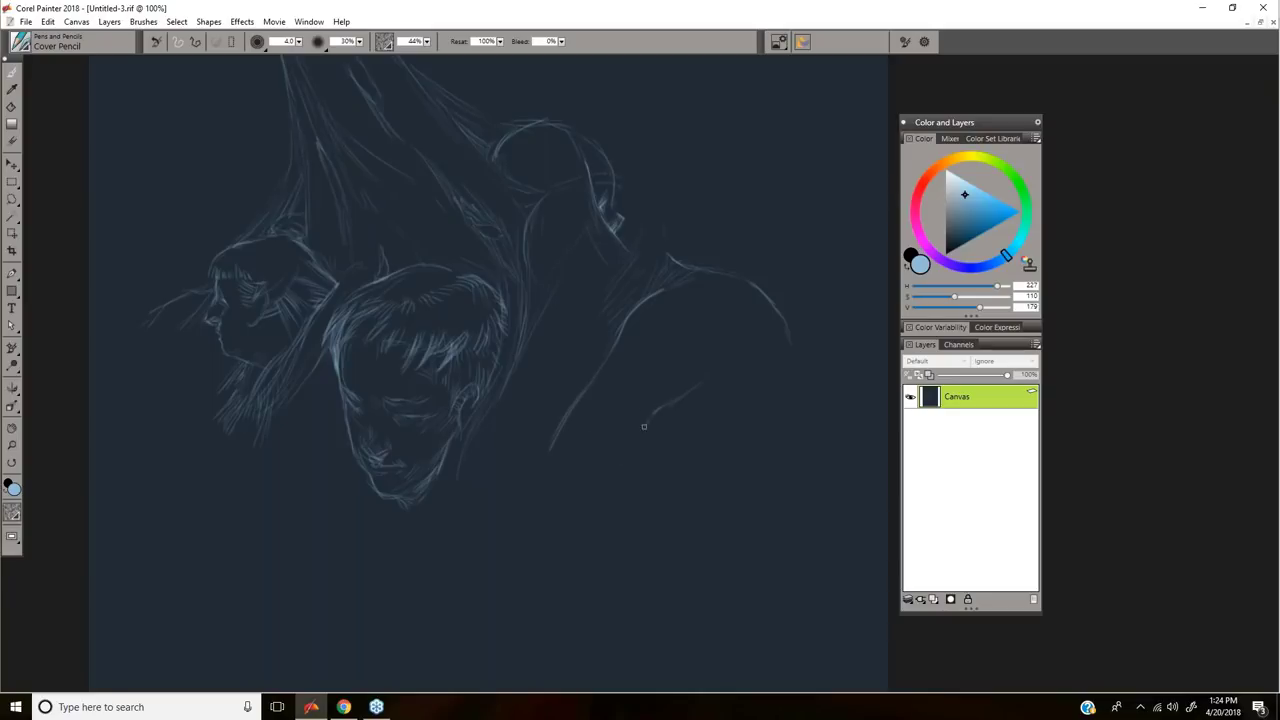
pyautogui.moveTo(656, 409); pyautogui.dragTo(562, 505)
pyautogui.moveTo(562, 505); pyautogui.dragTo(548, 516)
# Step: Close the pointed form with a contour up to the central head's hair, and clean up its tip with the eraser and pencil
pyautogui.moveTo(567, 408); pyautogui.dragTo(540, 385)
pyautogui.hotkey('ctrl', 'z')
pyautogui.moveTo(524, 478); pyautogui.dragTo(489, 375)
pyautogui.hotkey('ctrl', 'z')
pyautogui.moveTo(524, 476); pyautogui.dragTo(492, 300)
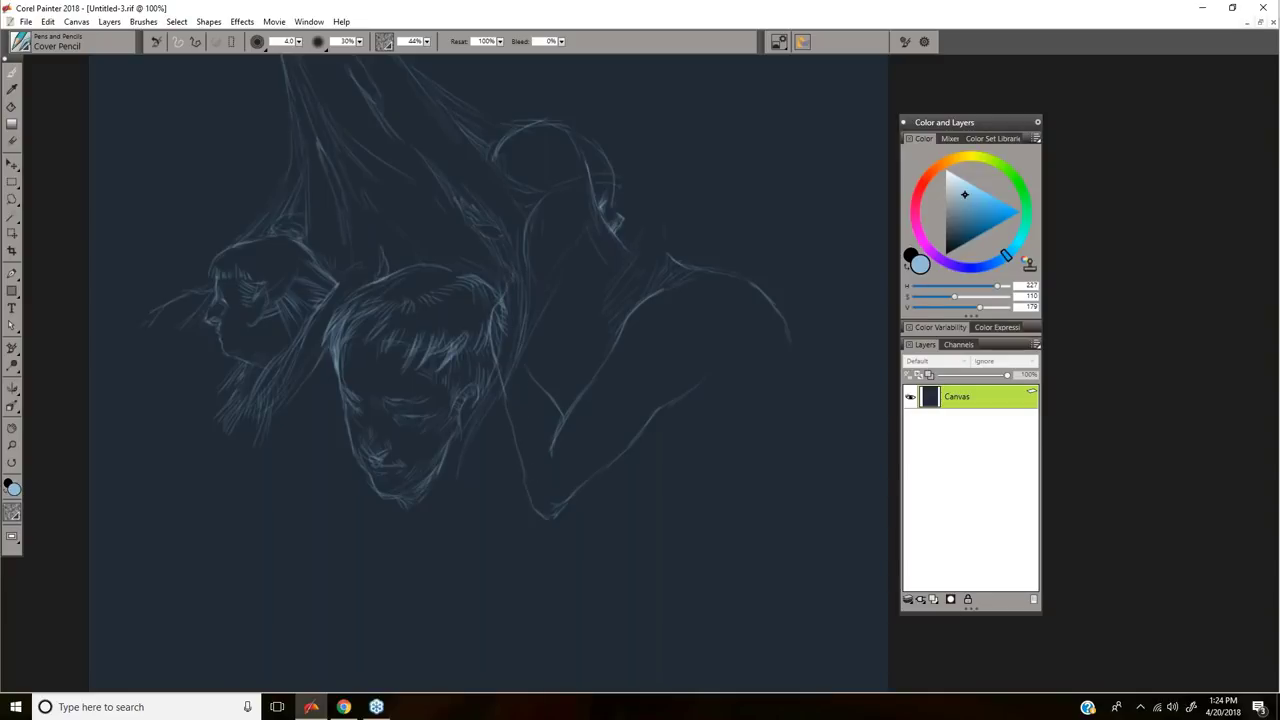
pyautogui.moveTo(530, 476)
pyautogui.mouseDown()
pyautogui.moveTo(540, 498)
pyautogui.moveTo(568, 499)
pyautogui.mouseUp()
pyautogui.press('n')
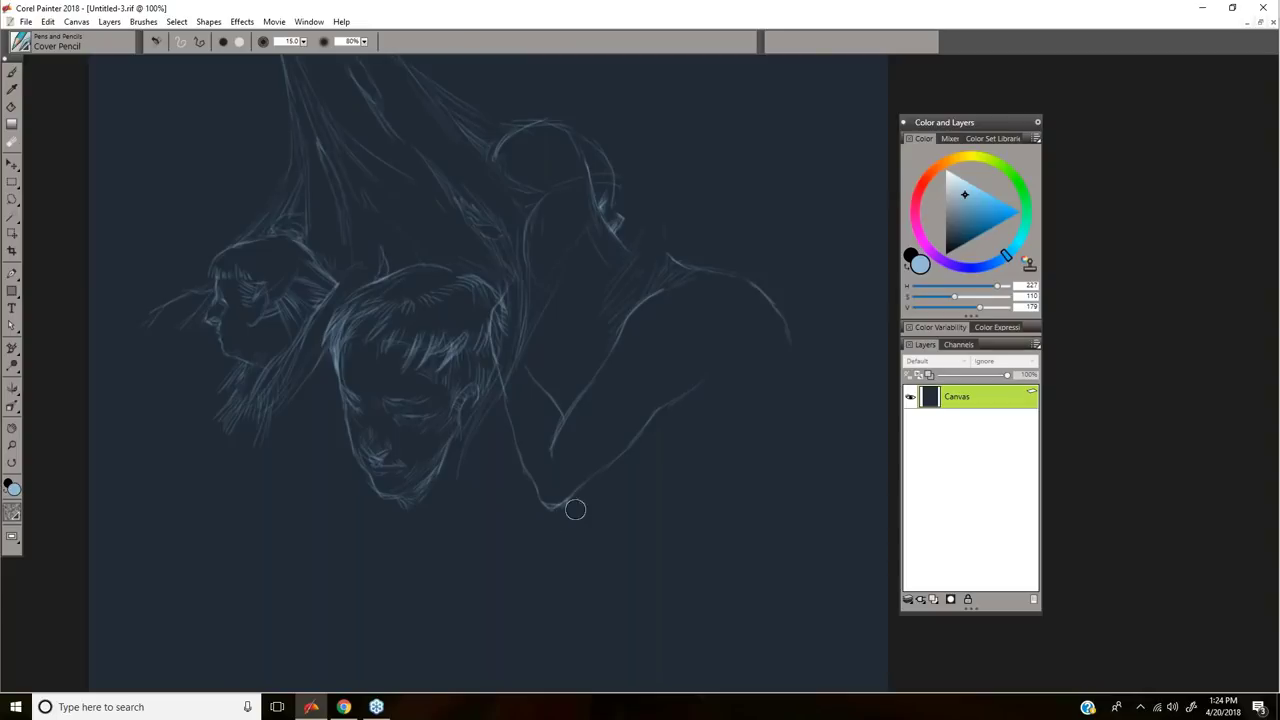
pyautogui.press('b')
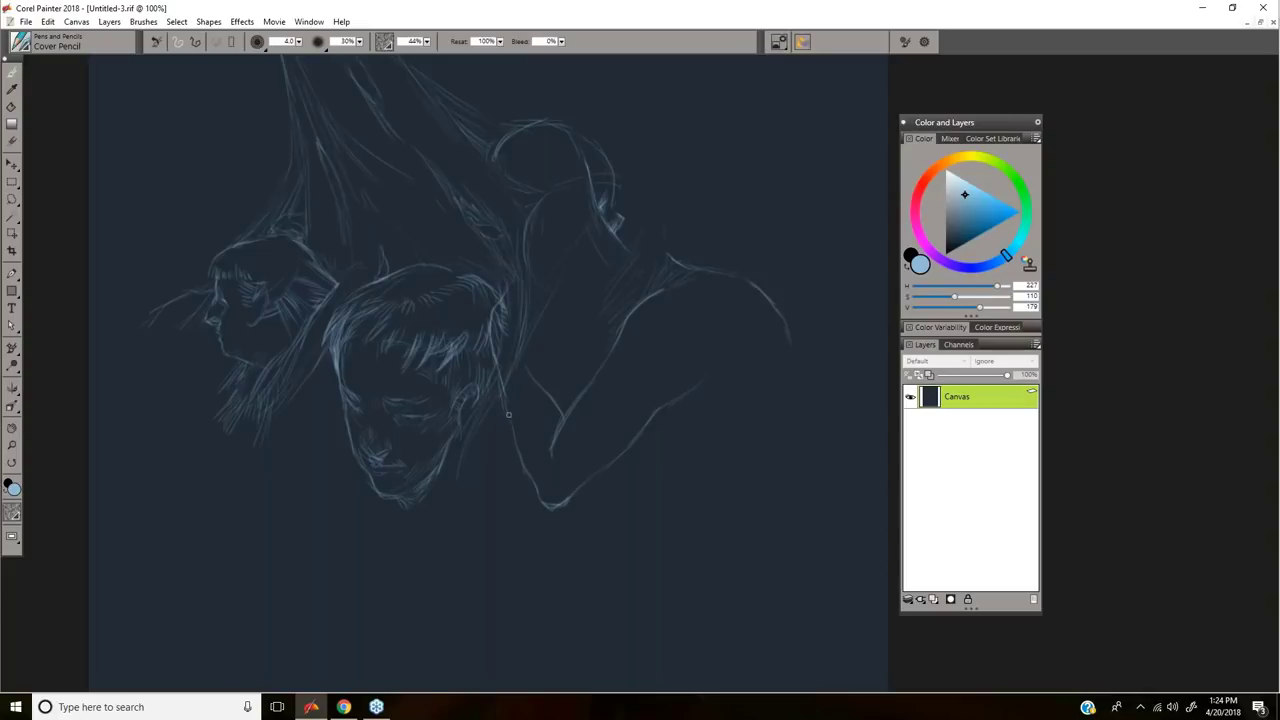
pyautogui.moveTo(498, 372)
pyautogui.mouseDown()
pyautogui.moveTo(540, 492)
pyautogui.moveTo(573, 474)
pyautogui.mouseUp()
# Step: Extend the pointed form's outer edge into a flame-like tip with a small circle above it
pyautogui.moveTo(689, 388); pyautogui.dragTo(710, 367)
pyautogui.moveTo(705, 380); pyautogui.dragTo(697, 391)
pyautogui.moveTo(680, 412); pyautogui.dragTo(713, 370)
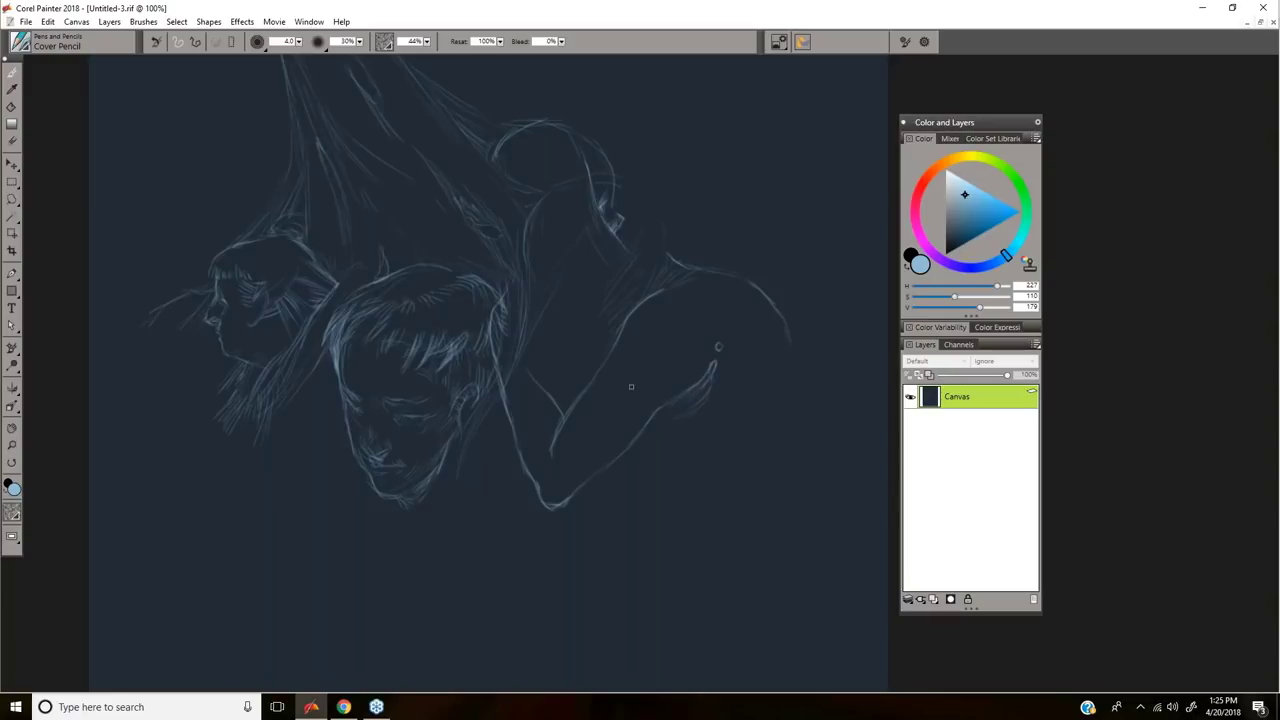
pyautogui.moveTo(620, 342); pyautogui.dragTo(616, 364)
pyautogui.hotkey('ctrl', 'z')
pyautogui.moveTo(794, 342); pyautogui.dragTo(802, 382)
# Step: Fill the inside of the pointed form with curling contours, small drop shapes and short hatching strokes
pyautogui.moveTo(603, 453); pyautogui.dragTo(640, 429)
pyautogui.moveTo(635, 419); pyautogui.dragTo(628, 411)
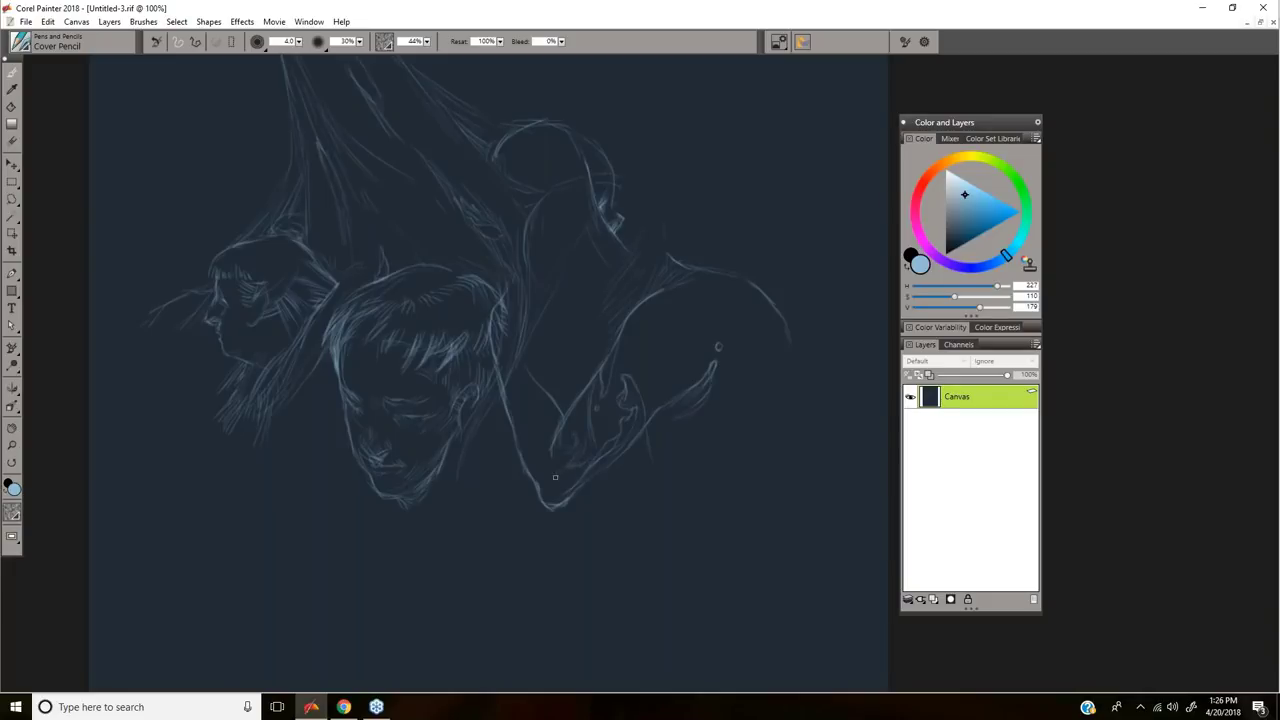
pyautogui.moveTo(560, 473); pyautogui.dragTo(584, 470)
pyautogui.moveTo(651, 304); pyautogui.dragTo(641, 307)
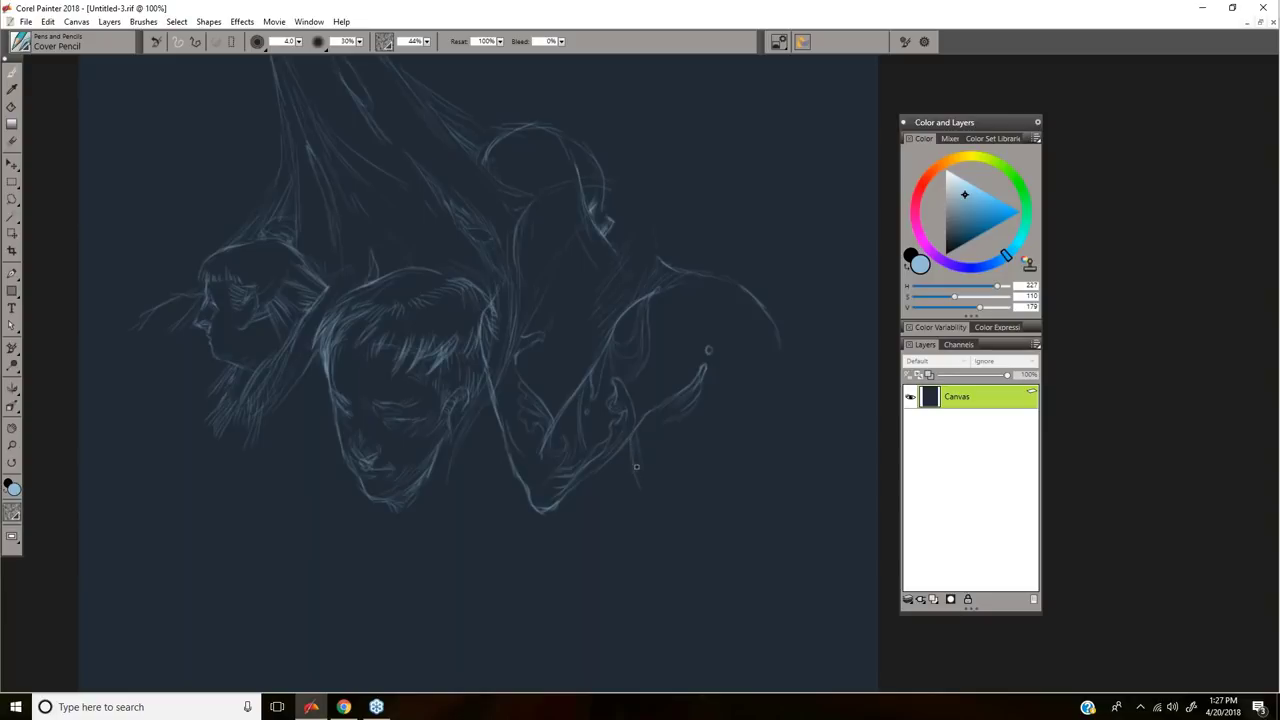
# Step: Draw a long body contour descending from beneath the pointed form's right side and reinforce the neckline above it
pyautogui.hotkey('ctrl', 'z')
pyautogui.moveTo(631, 436)
pyautogui.mouseDown()
pyautogui.moveTo(633, 477)
pyautogui.moveTo(672, 530)
pyautogui.mouseUp()
pyautogui.moveTo(672, 527); pyautogui.dragTo(668, 590)
pyautogui.moveTo(674, 266)
pyautogui.mouseDown()
pyautogui.moveTo(722, 277)
pyautogui.moveTo(659, 265)
pyautogui.mouseUp()
# Step: Draw two thin vertical lines dropping down between the central head and the pointed form
pyautogui.moveTo(475, 587); pyautogui.dragTo(489, 527)
pyautogui.moveTo(456, 472)
pyautogui.mouseDown()
pyautogui.moveTo(439, 616)
pyautogui.moveTo(410, 646)
pyautogui.mouseUp()
pyautogui.hotkey('ctrl', 'z')
pyautogui.moveTo(511, 434)
pyautogui.mouseDown()
pyautogui.moveTo(519, 400)
pyautogui.moveTo(508, 578)
pyautogui.mouseUp()
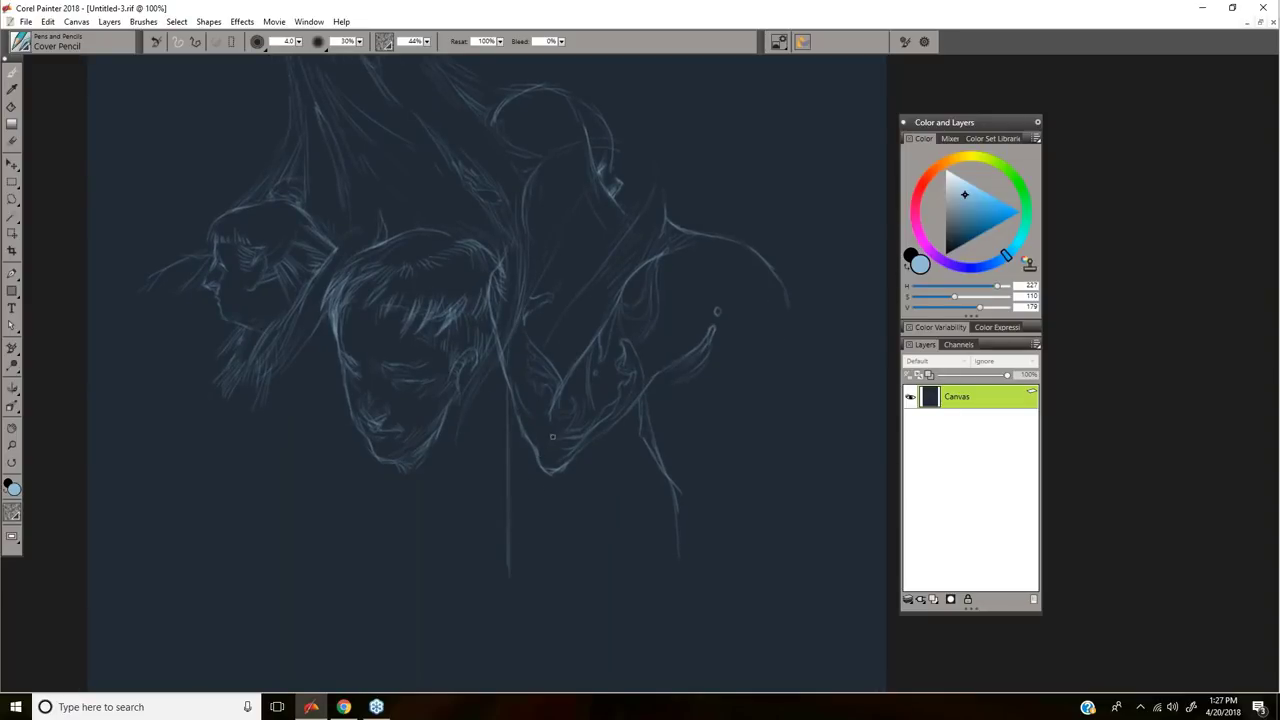
pyautogui.moveTo(553, 392); pyautogui.dragTo(535, 432)
pyautogui.moveTo(530, 455)
pyautogui.mouseDown()
pyautogui.moveTo(530, 532)
pyautogui.moveTo(530, 514)
pyautogui.mouseUp()
pyautogui.moveTo(526, 610); pyautogui.dragTo(527, 368)
pyautogui.hotkey('ctrl', 'z')
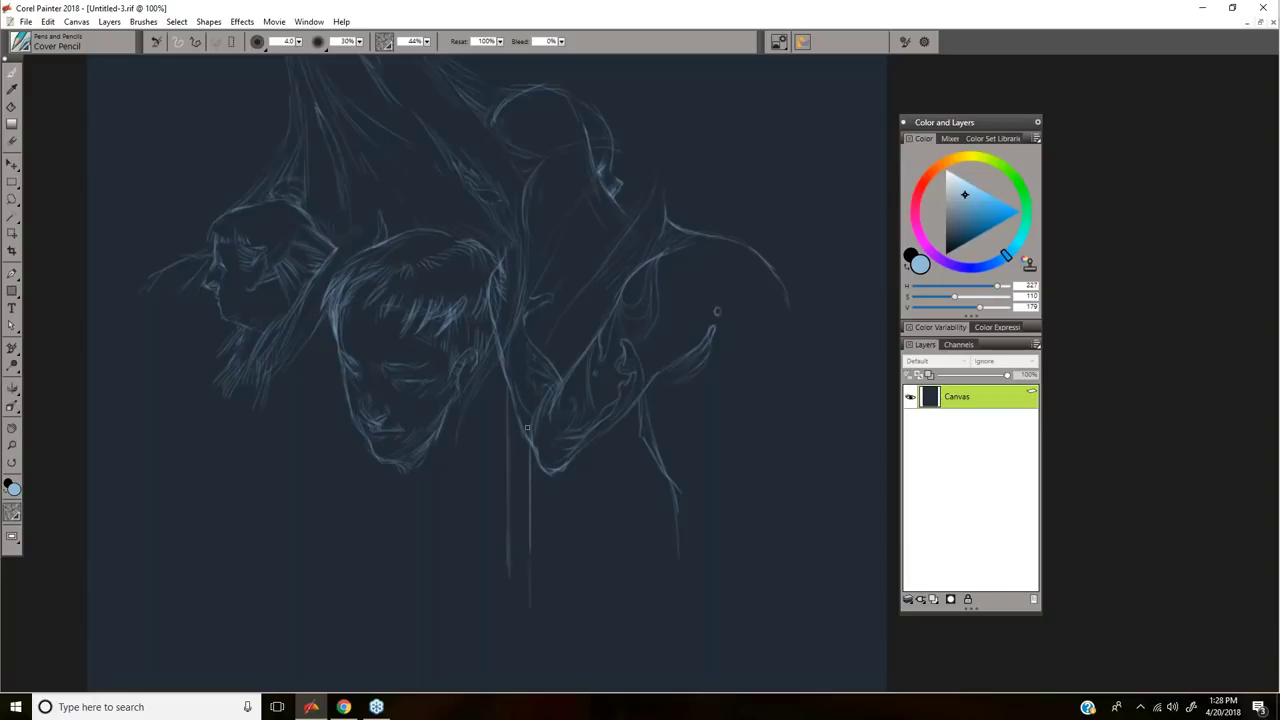
# Step: Retrace the vertical line under the pointed form and add another vertical line between the existing two
pyautogui.moveTo(529, 430); pyautogui.dragTo(530, 606)
pyautogui.moveTo(530, 547); pyautogui.dragTo(530, 626)
pyautogui.hotkey('ctrl', 'z')
pyautogui.moveTo(523, 578); pyautogui.dragTo(522, 446)
pyautogui.hotkey('ctrl', 'z')
pyautogui.hotkey('ctrl', 'z')
pyautogui.moveTo(527, 532); pyautogui.dragTo(530, 418)
pyautogui.moveTo(517, 464); pyautogui.dragTo(517, 556)
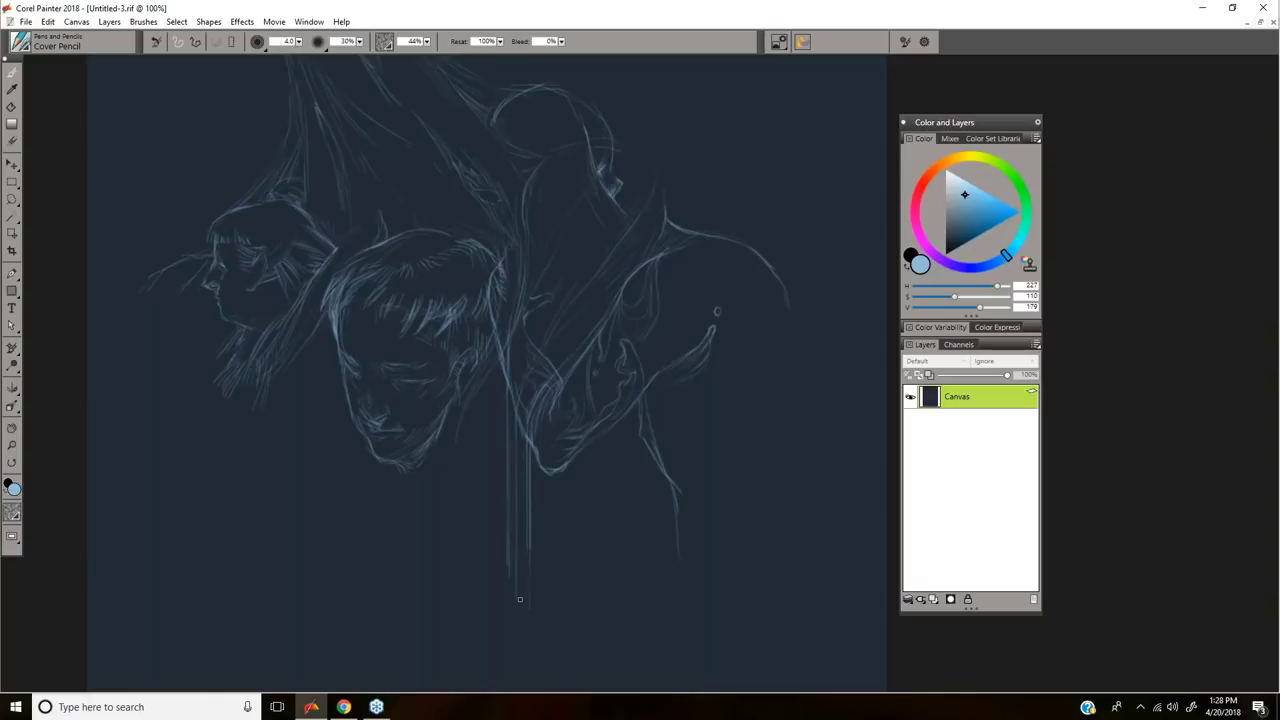
pyautogui.moveTo(518, 570); pyautogui.dragTo(517, 516)
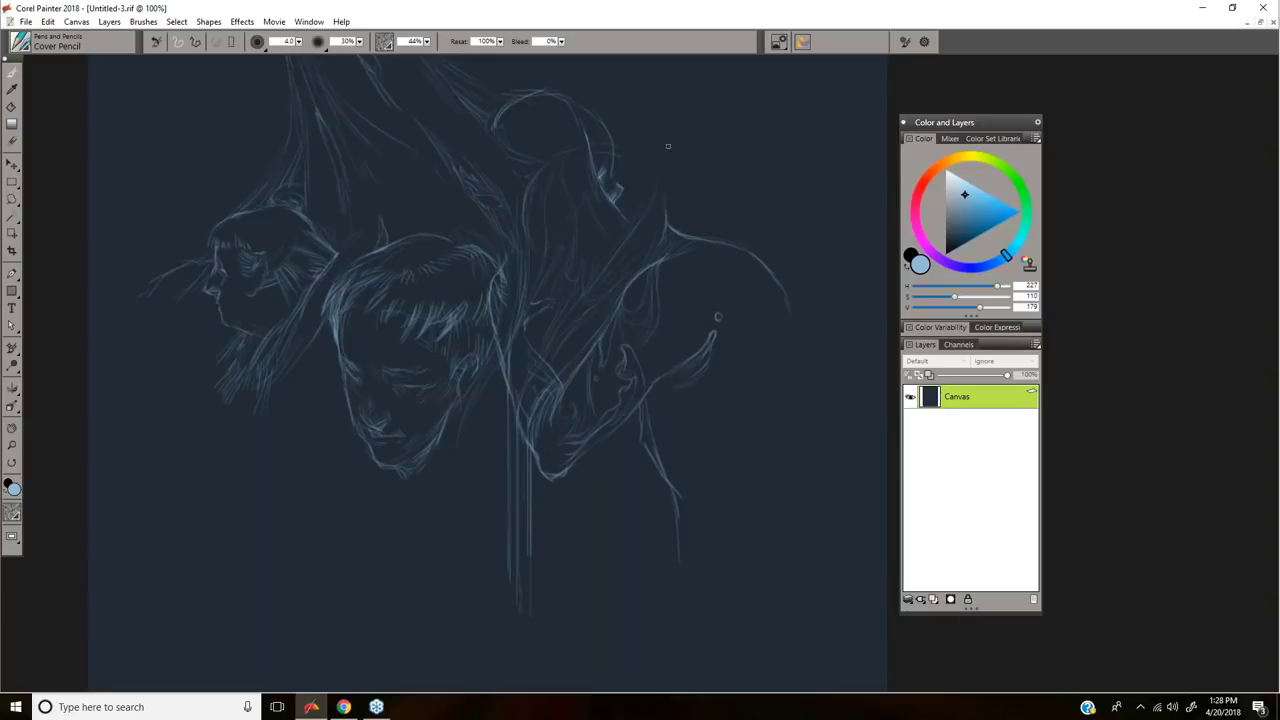
# Step: Sketch a right-facing profile with nose, lips and chin where the shoulder line meets the right figure
pyautogui.moveTo(686, 186)
pyautogui.mouseDown()
pyautogui.moveTo(638, 125)
pyautogui.moveTo(659, 263)
pyautogui.mouseUp()
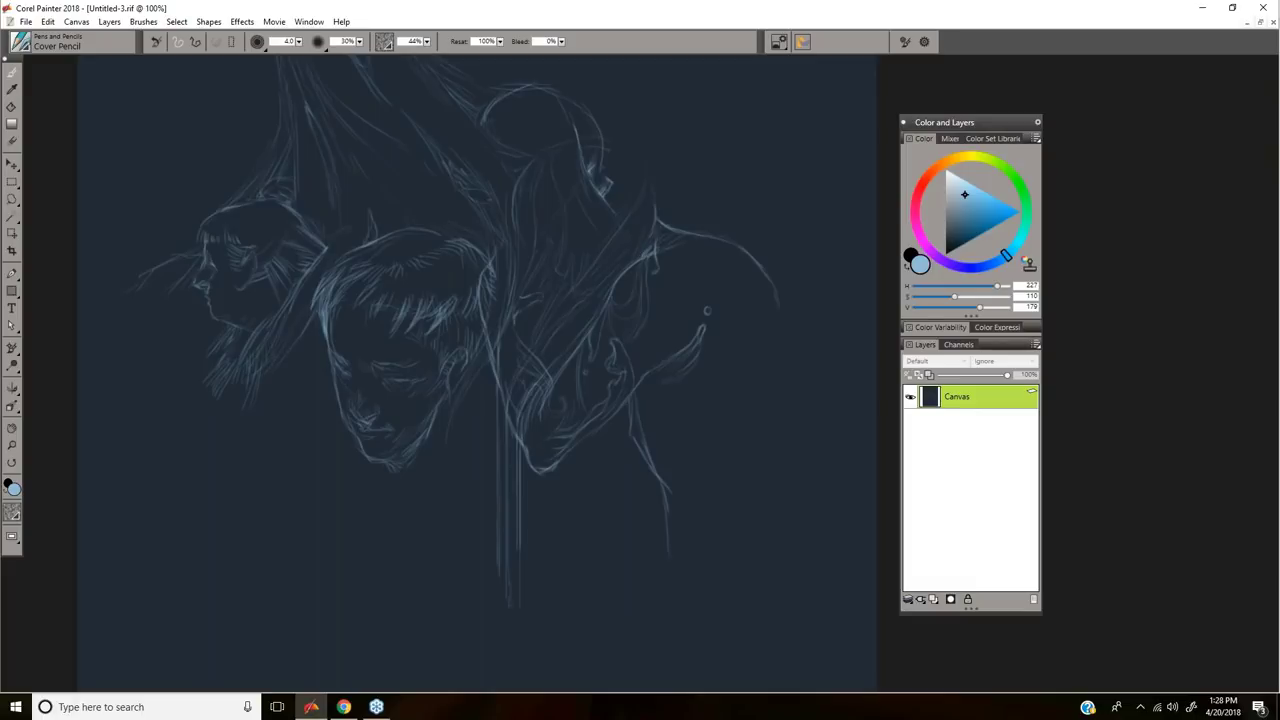
pyautogui.hotkey('ctrl', 'z')
pyautogui.moveTo(655, 201); pyautogui.dragTo(658, 214)
pyautogui.moveTo(534, 242); pyautogui.dragTo(514, 304)
pyautogui.moveTo(626, 301); pyautogui.dragTo(612, 315)
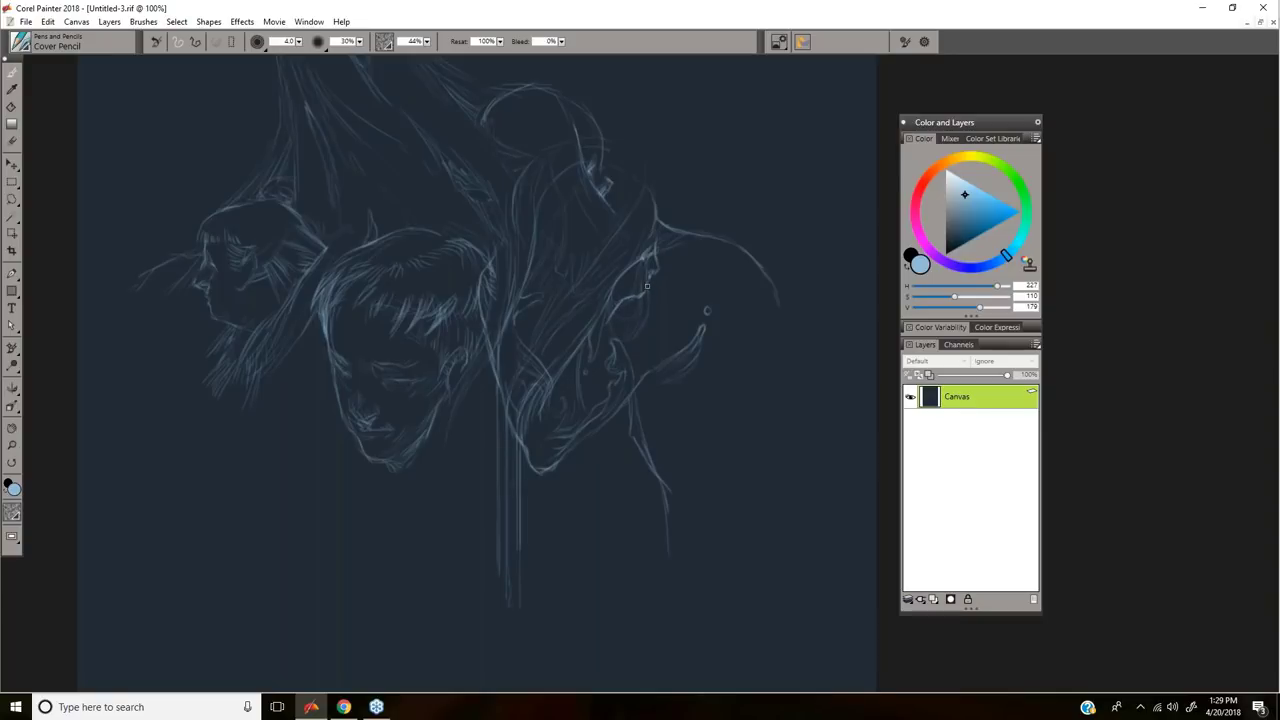
pyautogui.moveTo(647, 286); pyautogui.dragTo(653, 272)
pyautogui.moveTo(614, 316)
pyautogui.mouseDown()
pyautogui.moveTo(606, 350)
pyautogui.moveTo(617, 361)
pyautogui.mouseUp()
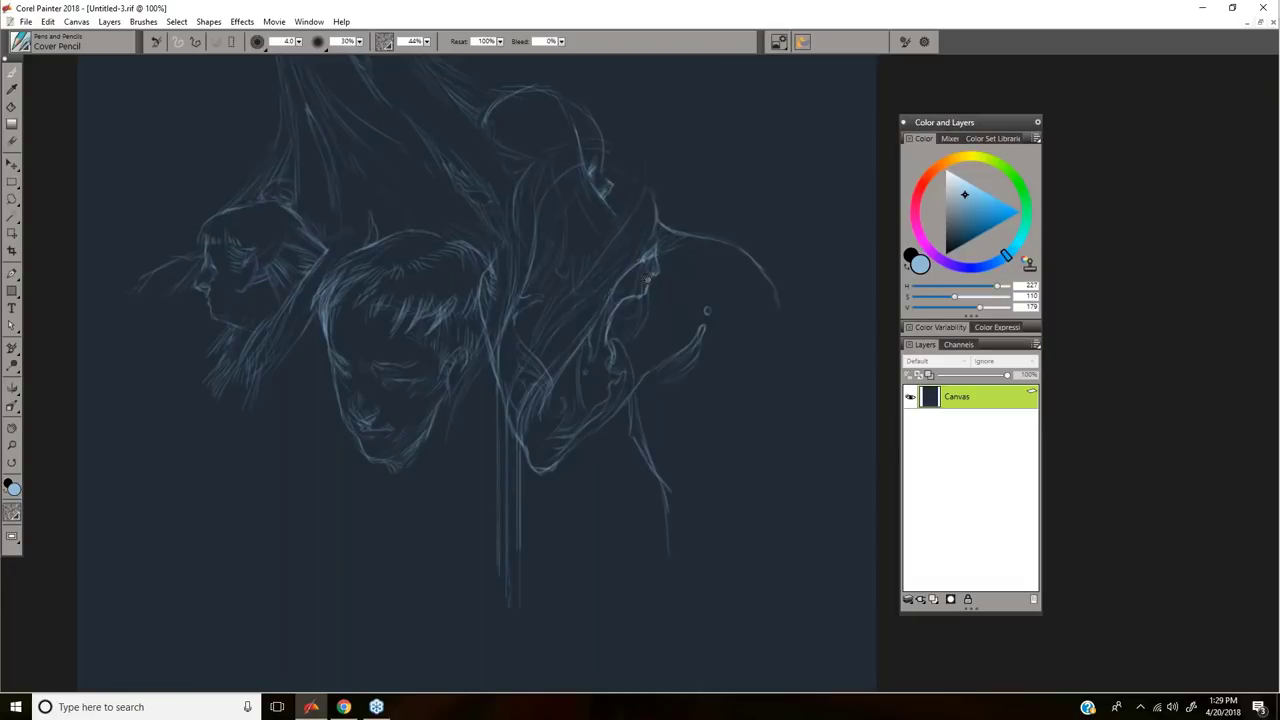
# Step: Refine the new right-facing profile and arc its forehead and crown up to the rounded form
pyautogui.moveTo(642, 258); pyautogui.dragTo(644, 280)
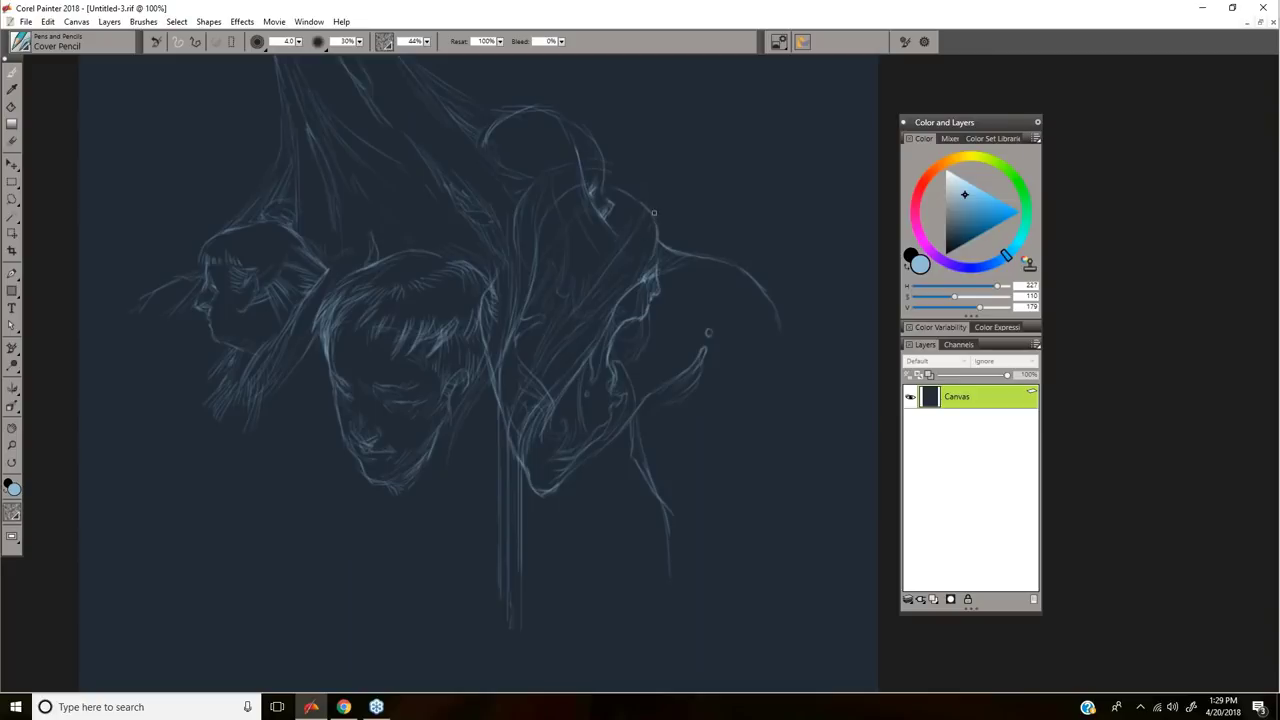
pyautogui.moveTo(653, 229); pyautogui.dragTo(649, 243)
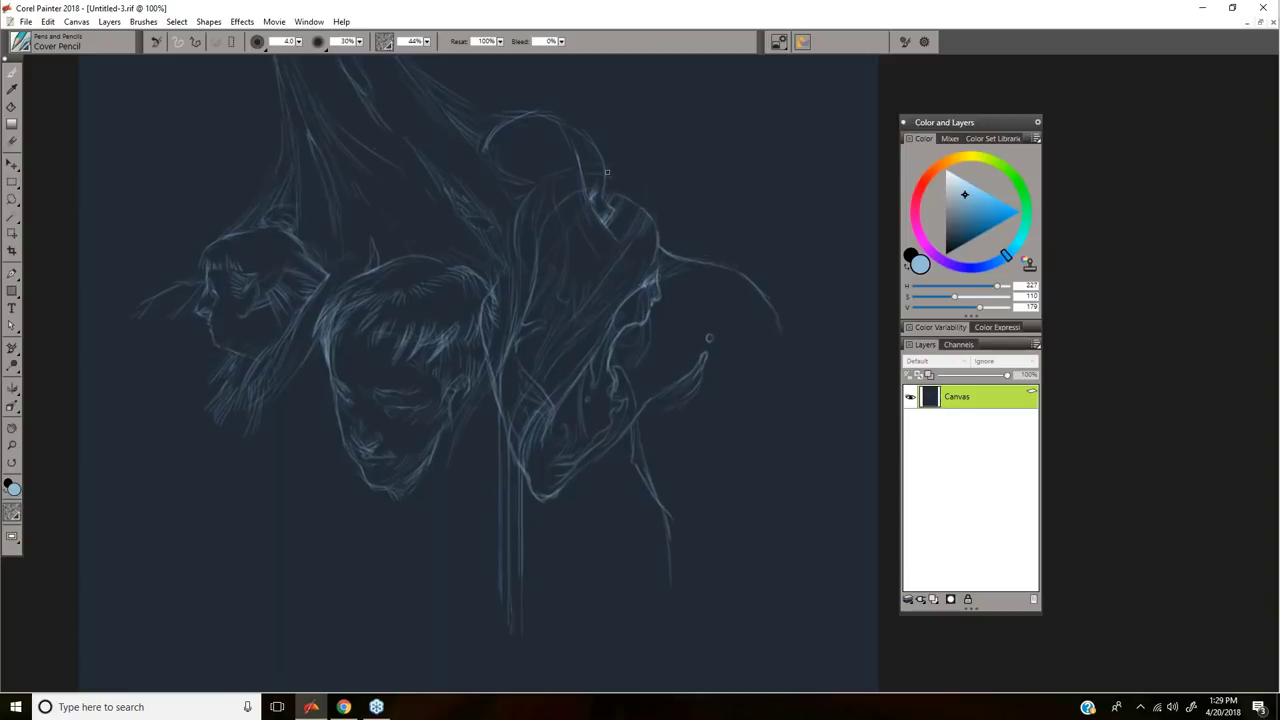
pyautogui.moveTo(581, 177); pyautogui.dragTo(618, 196)
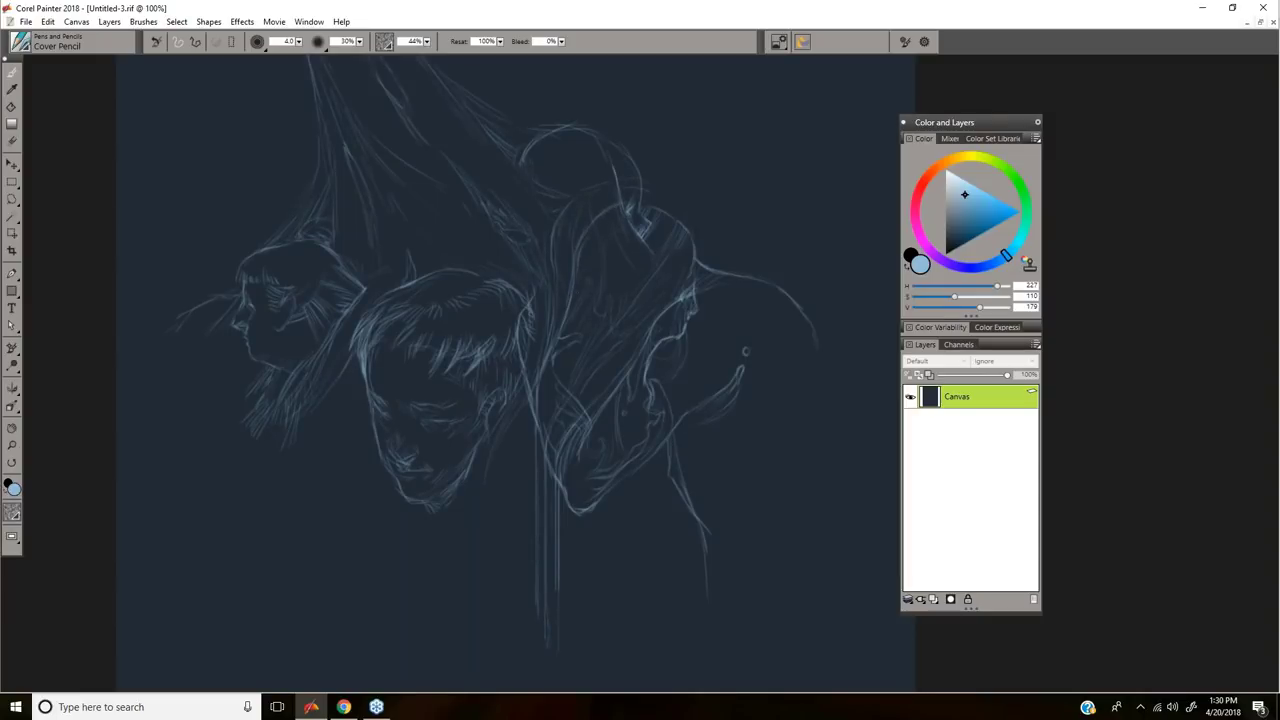
# Step: Add dripping contour lines with small drops inside the right-facing head and a small shaded sphere above it
pyautogui.moveTo(580, 288); pyautogui.dragTo(580, 263)
pyautogui.moveTo(607, 223); pyautogui.dragTo(572, 238)
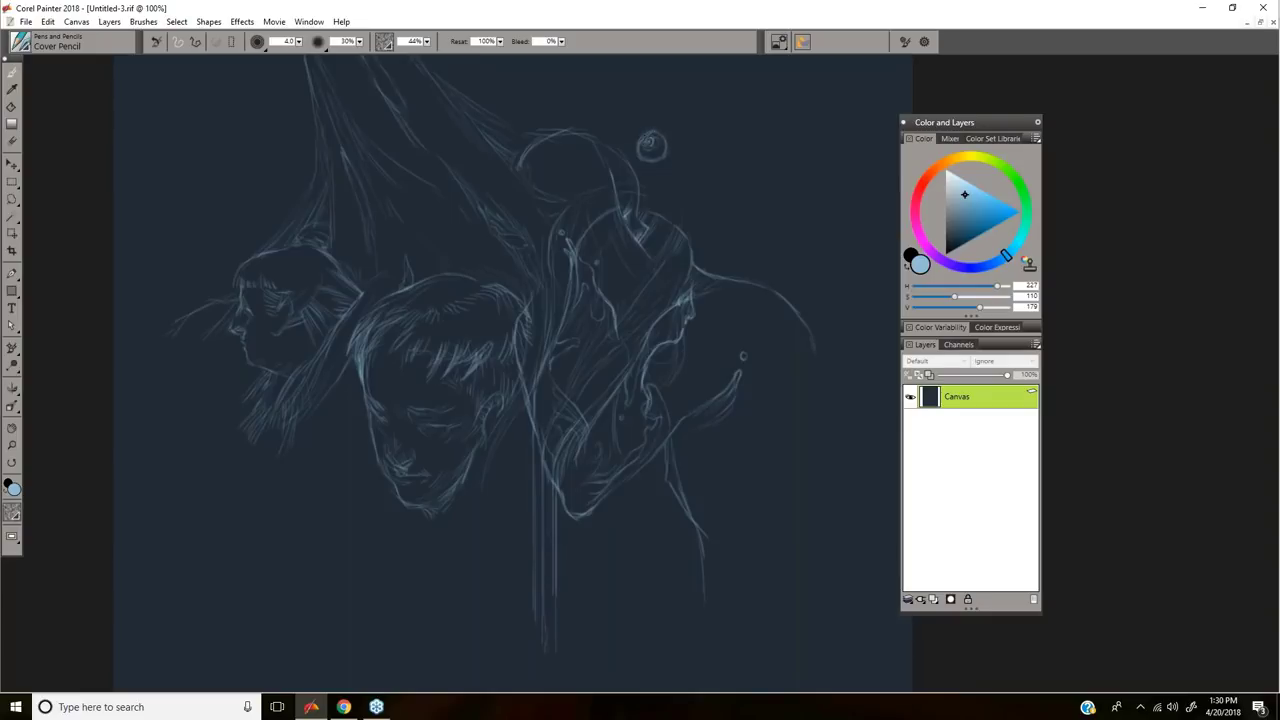
pyautogui.moveTo(656, 132)
pyautogui.mouseDown()
pyautogui.moveTo(662, 144)
pyautogui.moveTo(648, 134)
pyautogui.mouseUp()
pyautogui.moveTo(743, 406); pyautogui.dragTo(751, 390)
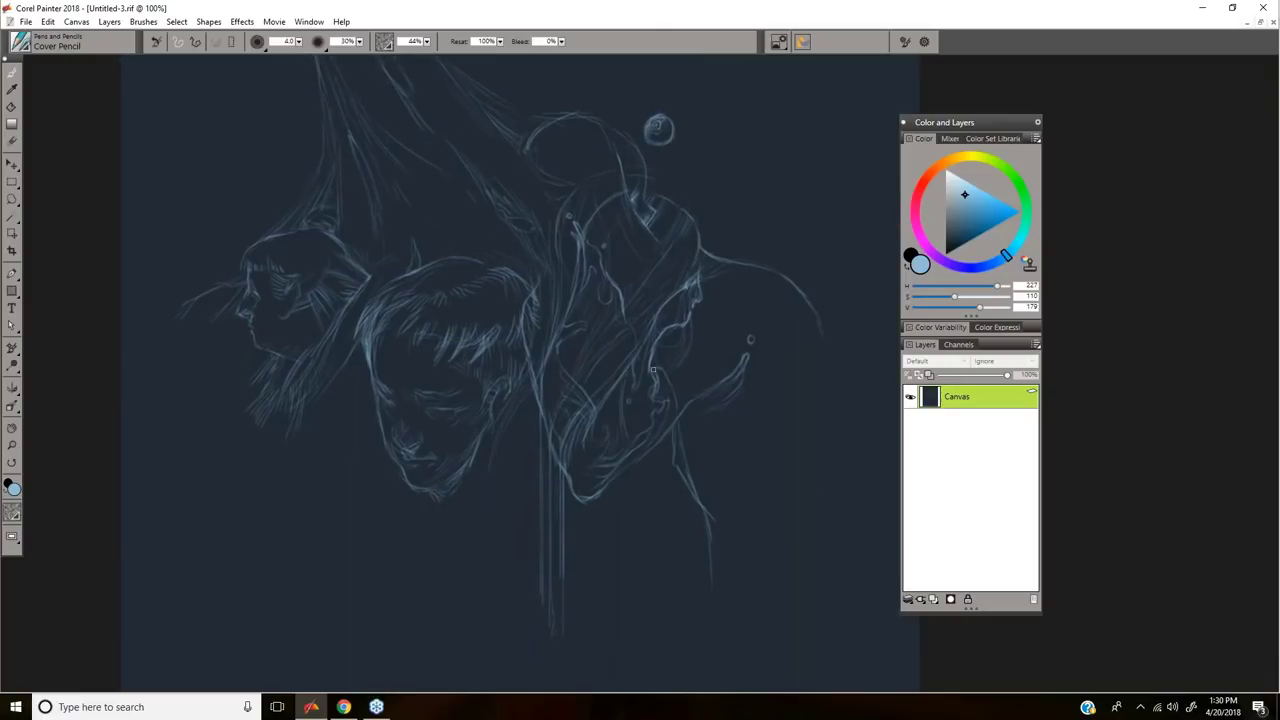
# Step: Draw an arch across the pointed form and a long narrow drip hanging below its right side
pyautogui.moveTo(658, 398); pyautogui.dragTo(665, 413)
pyautogui.moveTo(588, 403)
pyautogui.mouseDown()
pyautogui.moveTo(641, 398)
pyautogui.moveTo(660, 500)
pyautogui.mouseUp()
pyautogui.moveTo(609, 385); pyautogui.dragTo(594, 407)
pyautogui.moveTo(655, 480); pyautogui.dragTo(670, 542)
pyautogui.moveTo(643, 388)
pyautogui.mouseDown()
pyautogui.moveTo(636, 488)
pyautogui.moveTo(640, 500)
pyautogui.moveTo(654, 396)
pyautogui.moveTo(678, 503)
pyautogui.mouseUp()
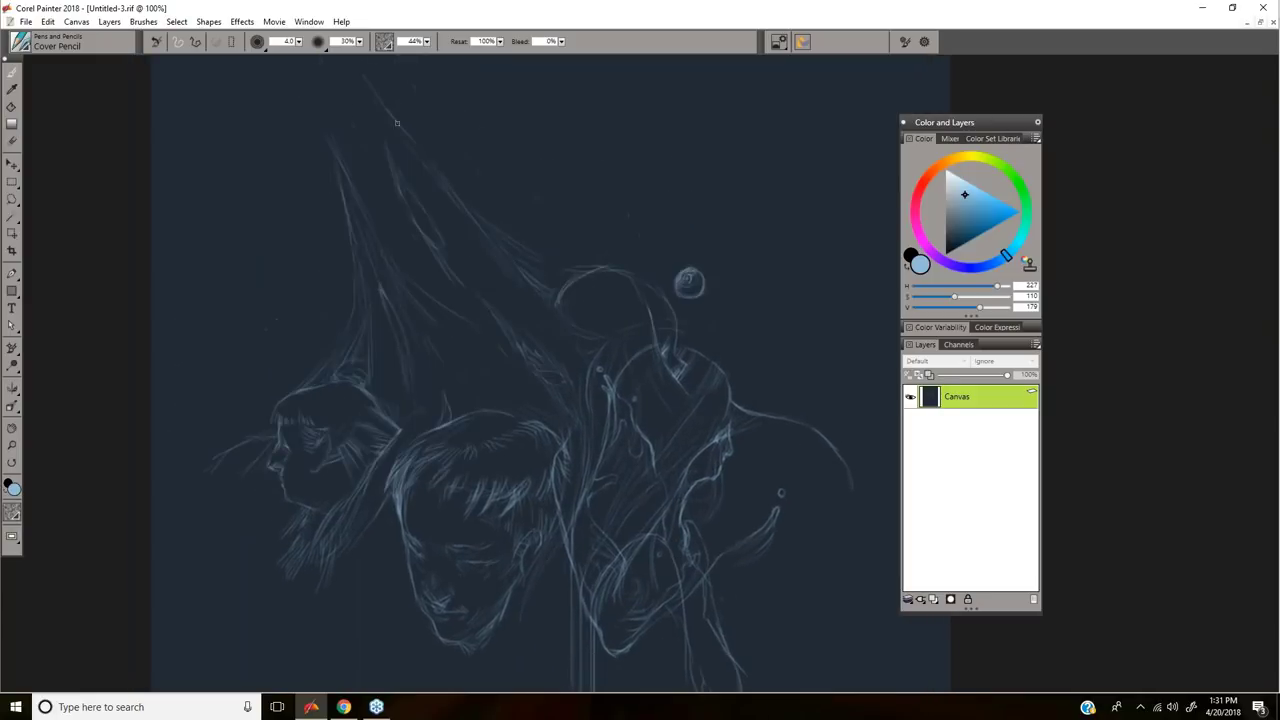
# Step: Strengthen the long flowing strands that sweep from the upper canvas down to the central head
pyautogui.moveTo(397, 199); pyautogui.dragTo(388, 114)
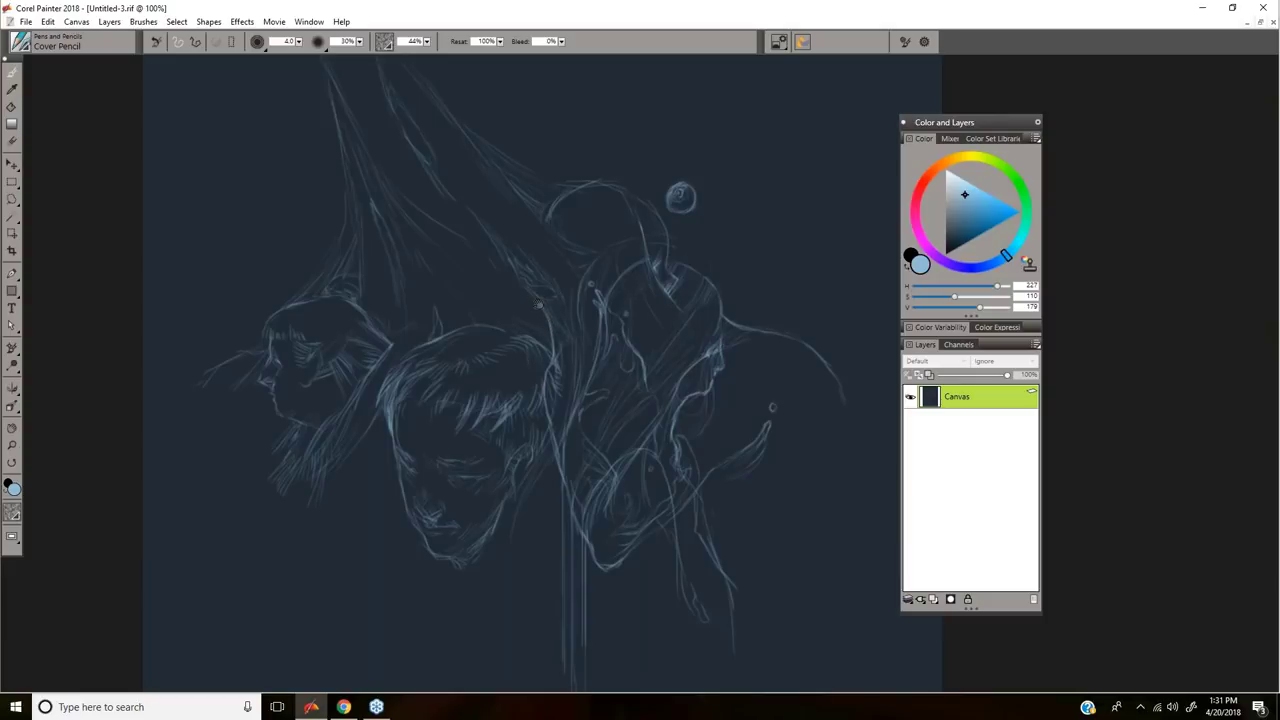
pyautogui.moveTo(540, 306); pyautogui.dragTo(555, 333)
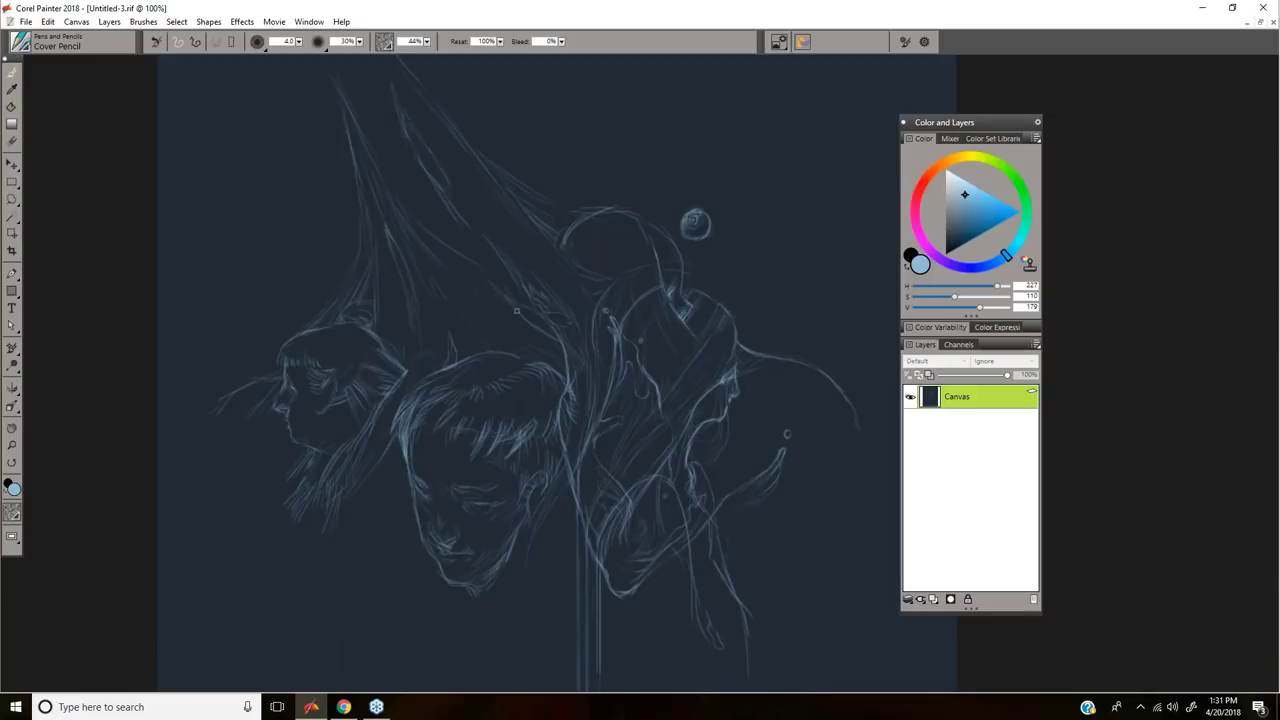
pyautogui.moveTo(509, 297); pyautogui.dragTo(557, 328)
pyautogui.moveTo(473, 236); pyautogui.dragTo(503, 305)
pyautogui.moveTo(467, 154); pyautogui.dragTo(575, 286)
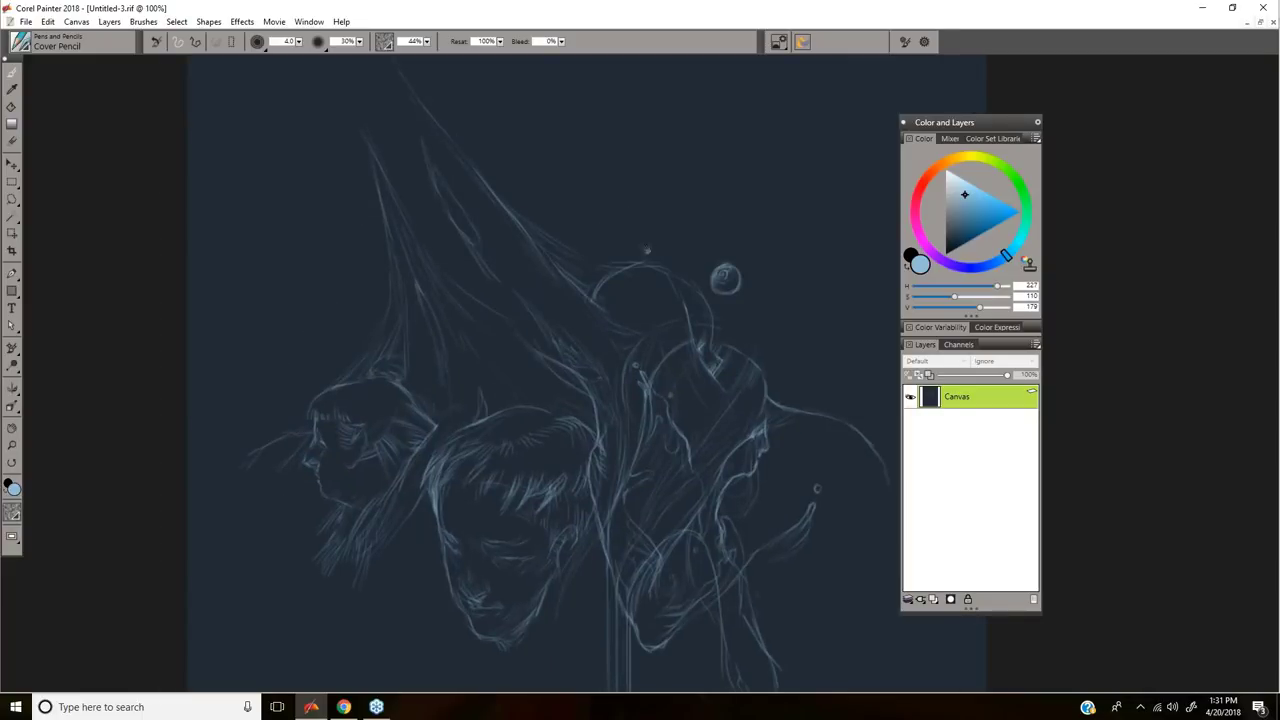
# Step: Outline the back and crown of a large head above the group, starting from the flowing strands
pyautogui.moveTo(608, 257); pyautogui.dragTo(603, 259)
pyautogui.moveTo(476, 164)
pyautogui.mouseDown()
pyautogui.moveTo(565, 80)
pyautogui.moveTo(611, 64)
pyautogui.mouseUp()
pyautogui.moveTo(678, 112); pyautogui.dragTo(653, 156)
pyautogui.moveTo(574, 105); pyautogui.dragTo(678, 102)
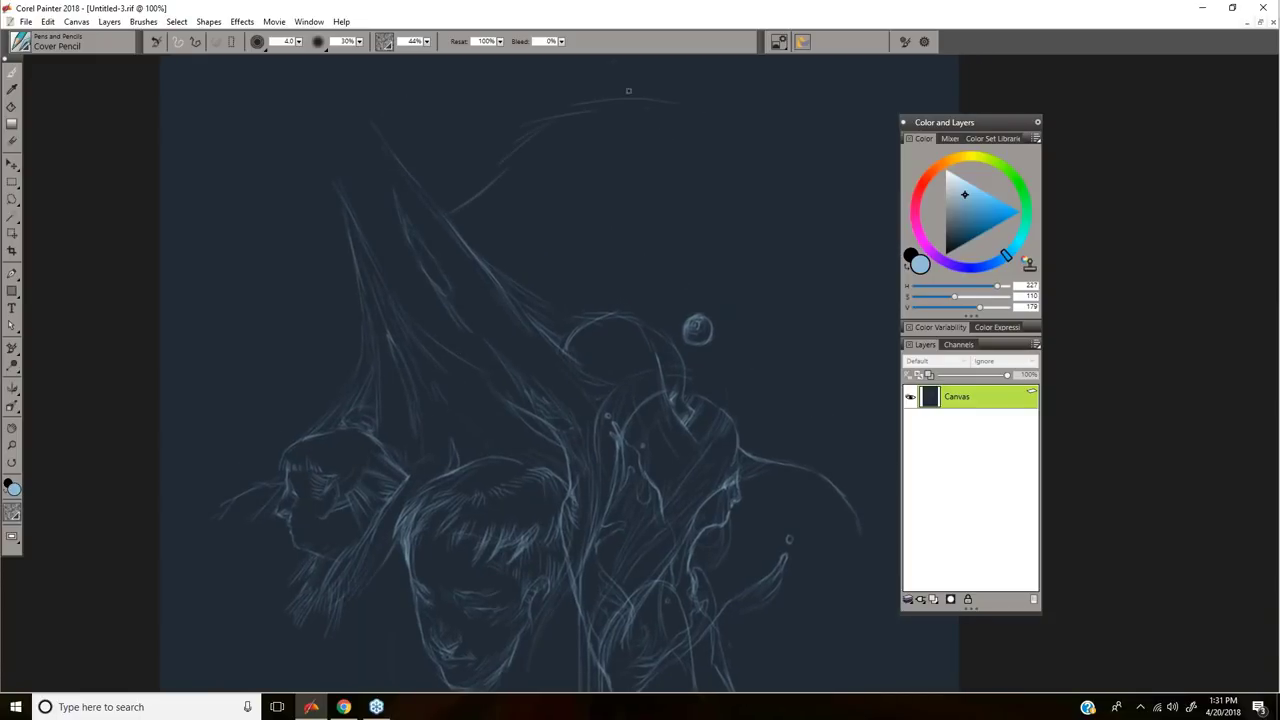
pyautogui.hotkey('ctrl', 'z')
pyautogui.moveTo(538, 118); pyautogui.dragTo(660, 113)
# Step: Draw the large head's right-facing profile with forehead, brow, nose, lips, chin and jaw
pyautogui.moveTo(690, 282)
pyautogui.mouseDown()
pyautogui.moveTo(693, 284)
pyautogui.moveTo(719, 270)
pyautogui.moveTo(719, 215)
pyautogui.mouseUp()
pyautogui.moveTo(670, 115); pyautogui.dragTo(691, 131)
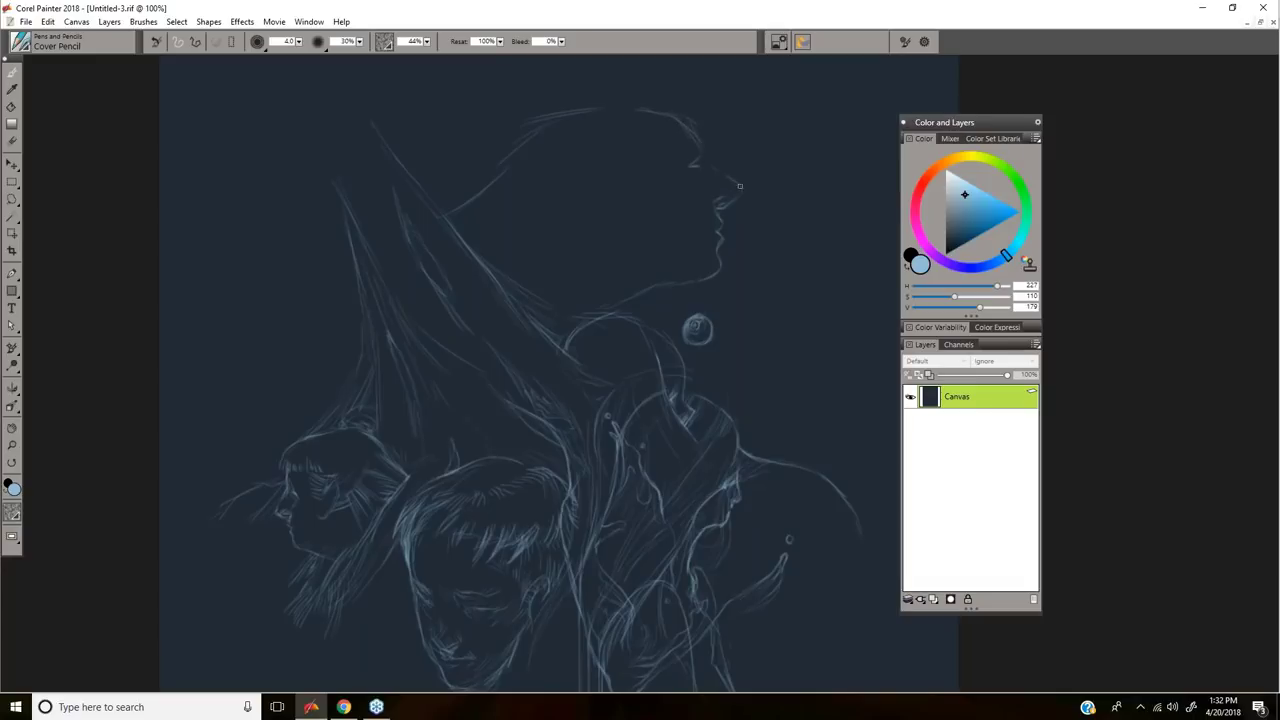
pyautogui.moveTo(705, 159); pyautogui.dragTo(711, 171)
pyautogui.moveTo(627, 243); pyautogui.dragTo(634, 253)
pyautogui.moveTo(668, 280); pyautogui.dragTo(678, 272)
# Step: Erase stray marks under the large head's chin, and redraw the slanting jaw line and a neck line along the strands
pyautogui.press('n')
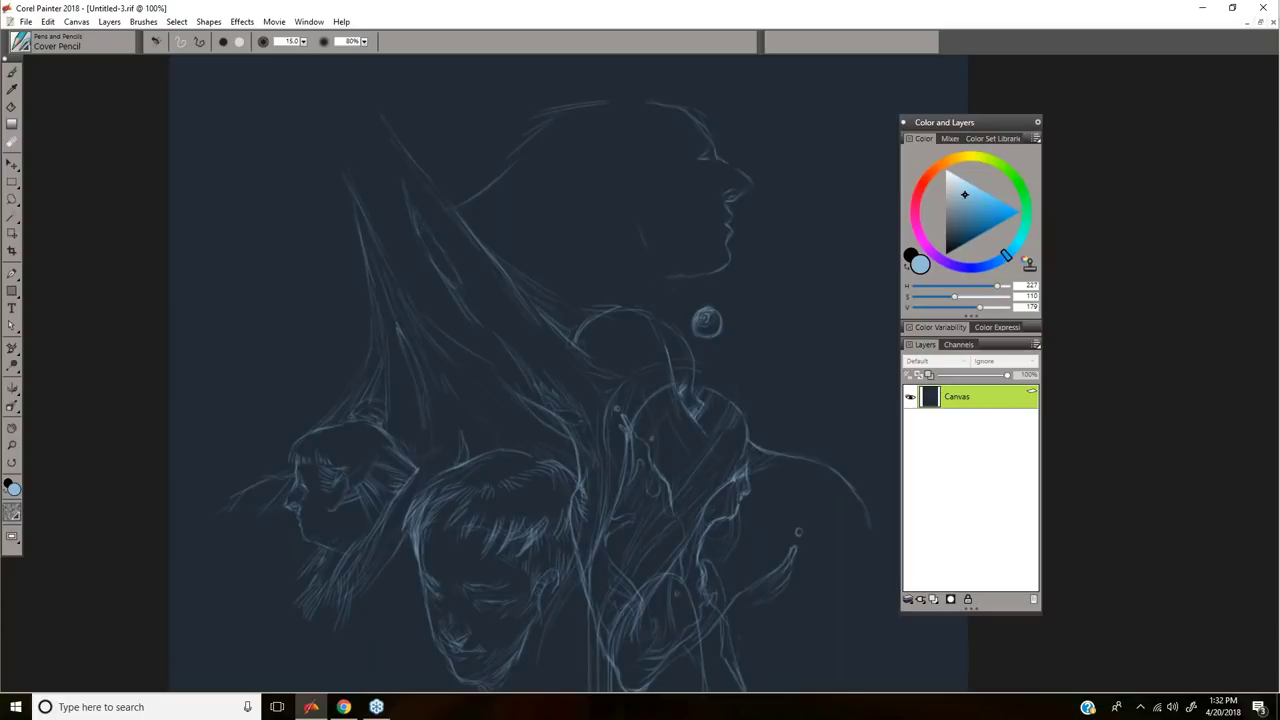
pyautogui.moveTo(691, 289); pyautogui.dragTo(675, 289)
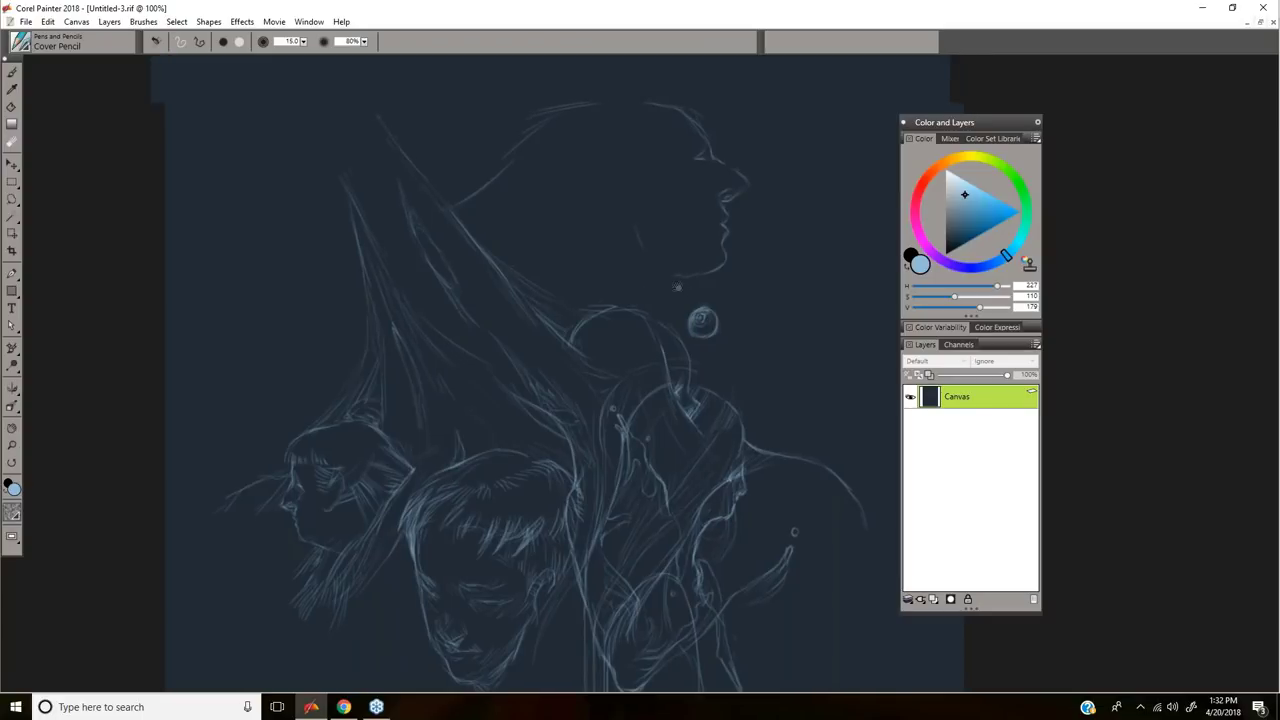
pyautogui.press('b')
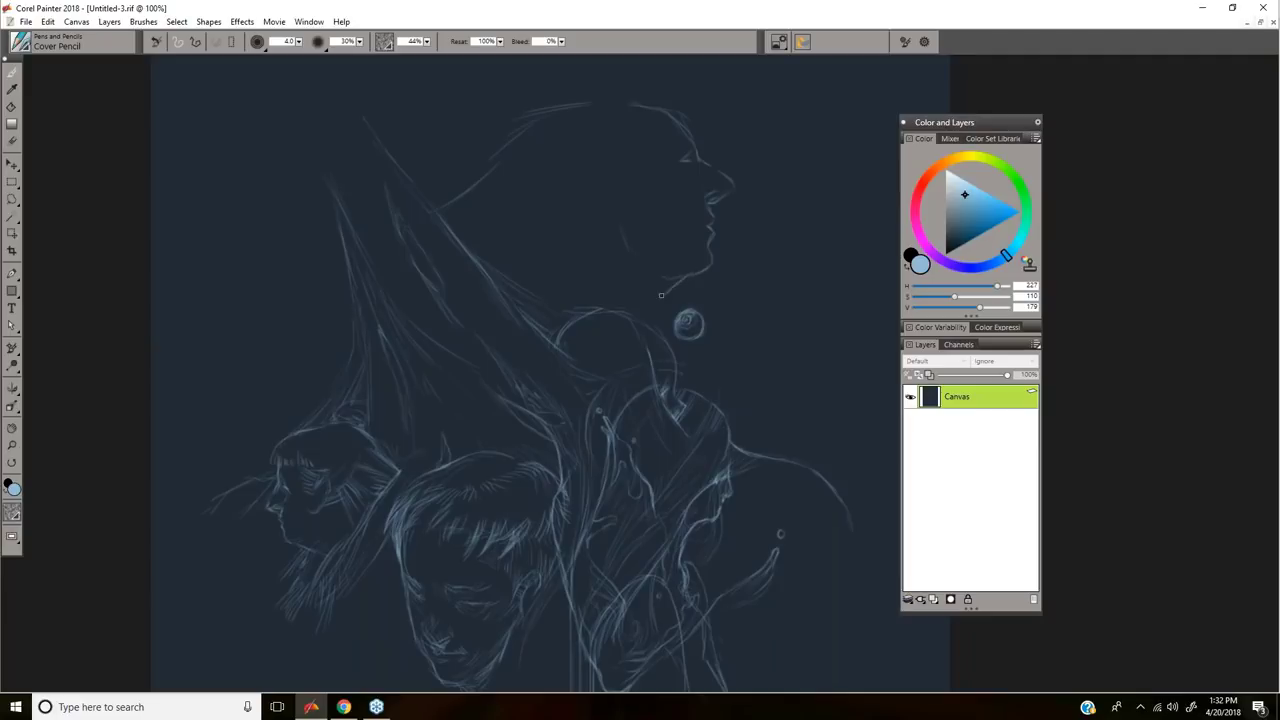
pyautogui.moveTo(682, 280)
pyautogui.mouseDown()
pyautogui.moveTo(659, 298)
pyautogui.moveTo(629, 287)
pyautogui.moveTo(681, 145)
pyautogui.mouseUp()
pyautogui.moveTo(578, 357); pyautogui.dragTo(625, 541)
pyautogui.moveTo(551, 314)
pyautogui.mouseDown()
pyautogui.moveTo(488, 303)
pyautogui.moveTo(487, 288)
pyautogui.mouseUp()
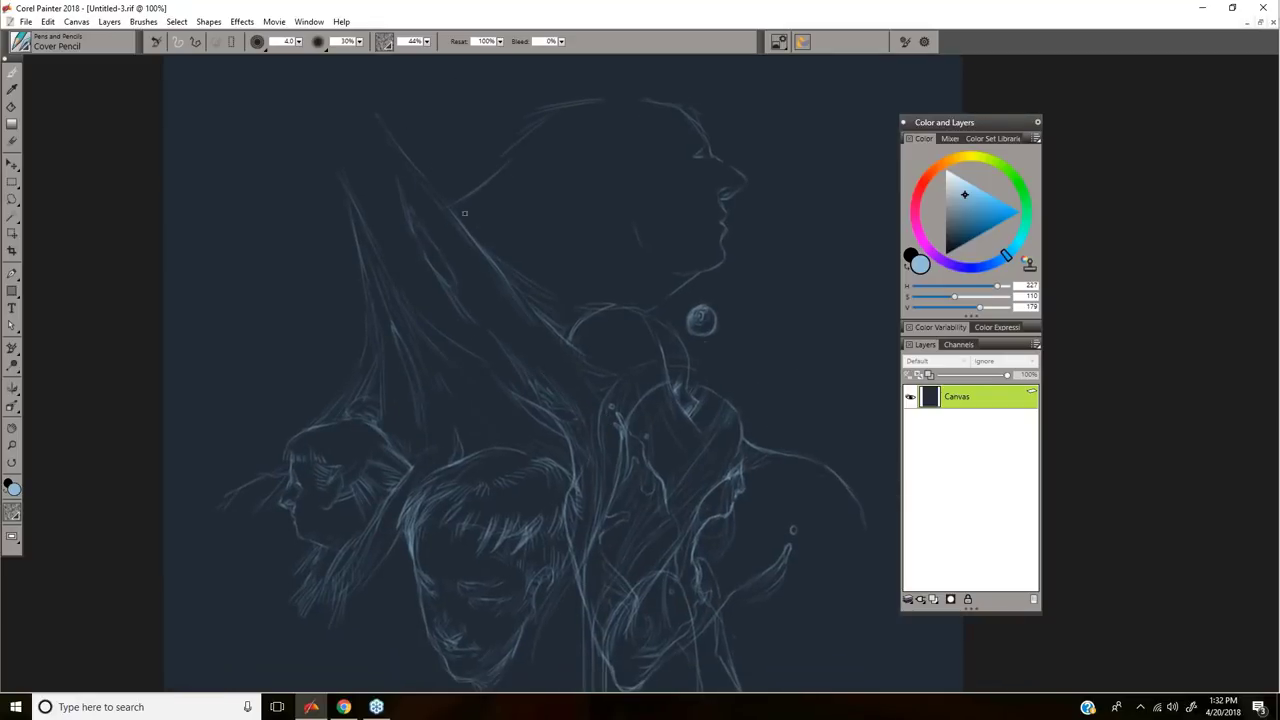
pyautogui.moveTo(416, 160)
pyautogui.mouseDown()
pyautogui.moveTo(506, 242)
pyautogui.moveTo(586, 282)
pyautogui.mouseUp()
pyautogui.moveTo(649, 437)
pyautogui.mouseDown()
pyautogui.moveTo(679, 337)
pyautogui.moveTo(651, 314)
pyautogui.moveTo(654, 291)
pyautogui.moveTo(686, 295)
pyautogui.moveTo(664, 383)
pyautogui.moveTo(714, 367)
pyautogui.mouseUp()
pyautogui.moveTo(621, 505); pyautogui.dragTo(628, 382)
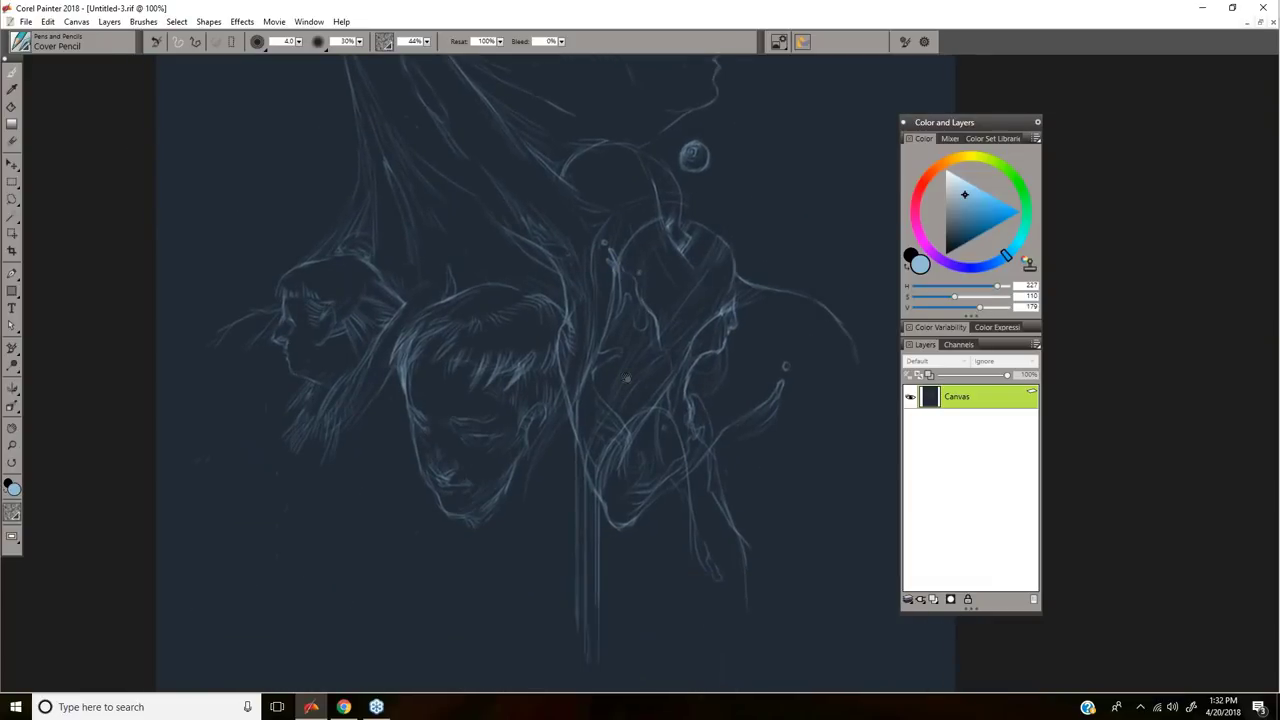
pyautogui.moveTo(597, 444); pyautogui.dragTo(597, 436)
pyautogui.moveTo(628, 605); pyautogui.dragTo(603, 434)
pyautogui.moveTo(630, 652); pyautogui.dragTo(646, 617)
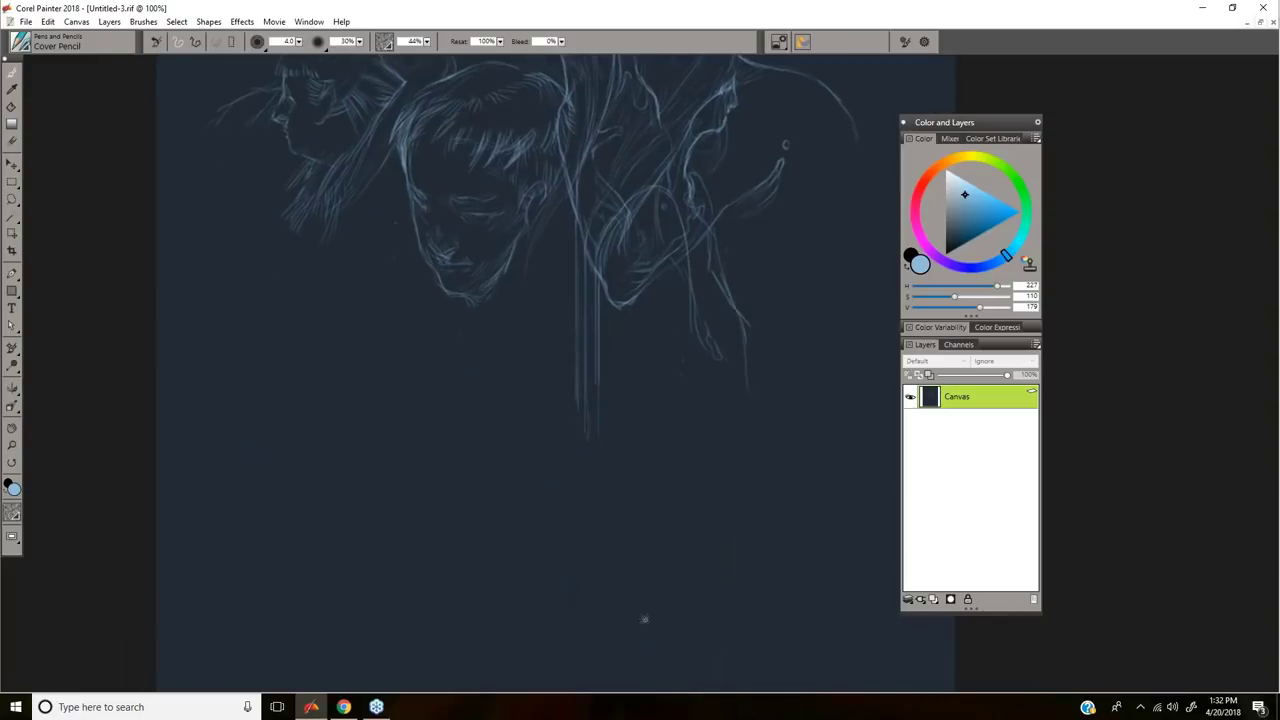
pyautogui.moveTo(656, 135); pyautogui.dragTo(651, 481)
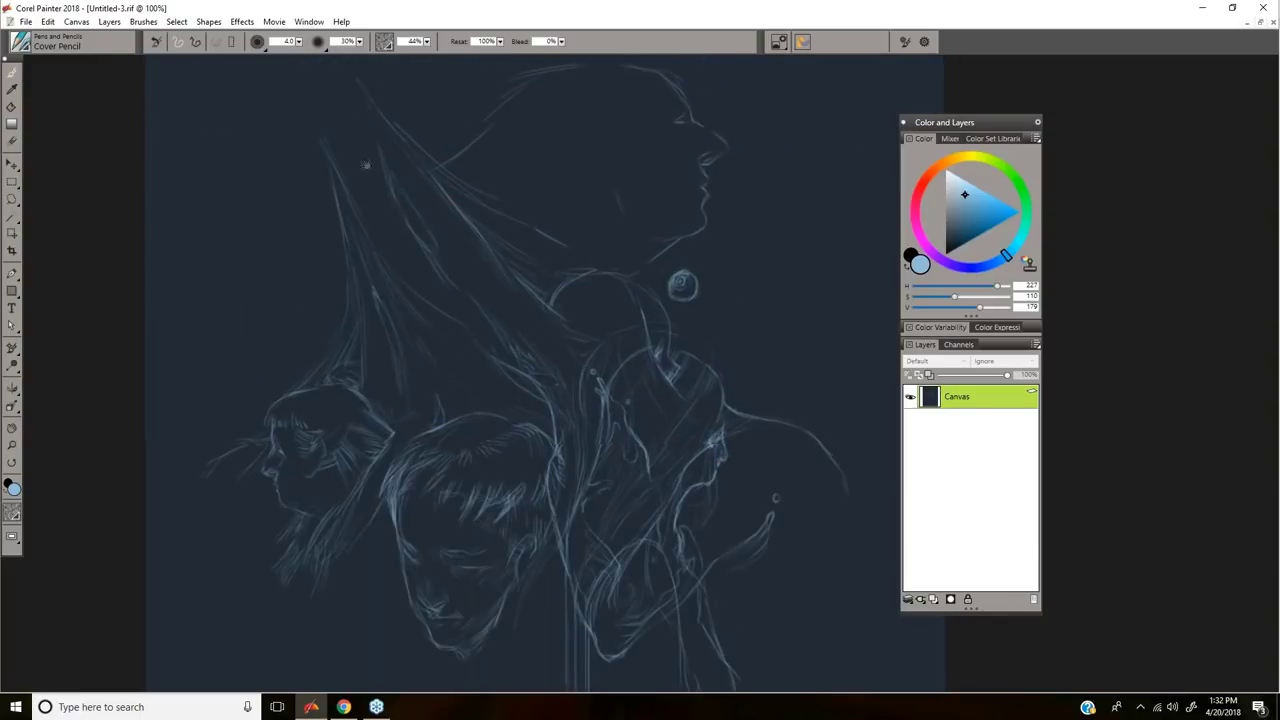
pyautogui.moveTo(462, 237); pyautogui.dragTo(443, 223)
pyautogui.moveTo(471, 283)
pyautogui.mouseDown()
pyautogui.moveTo(472, 206)
pyautogui.moveTo(462, 259)
pyautogui.mouseUp()
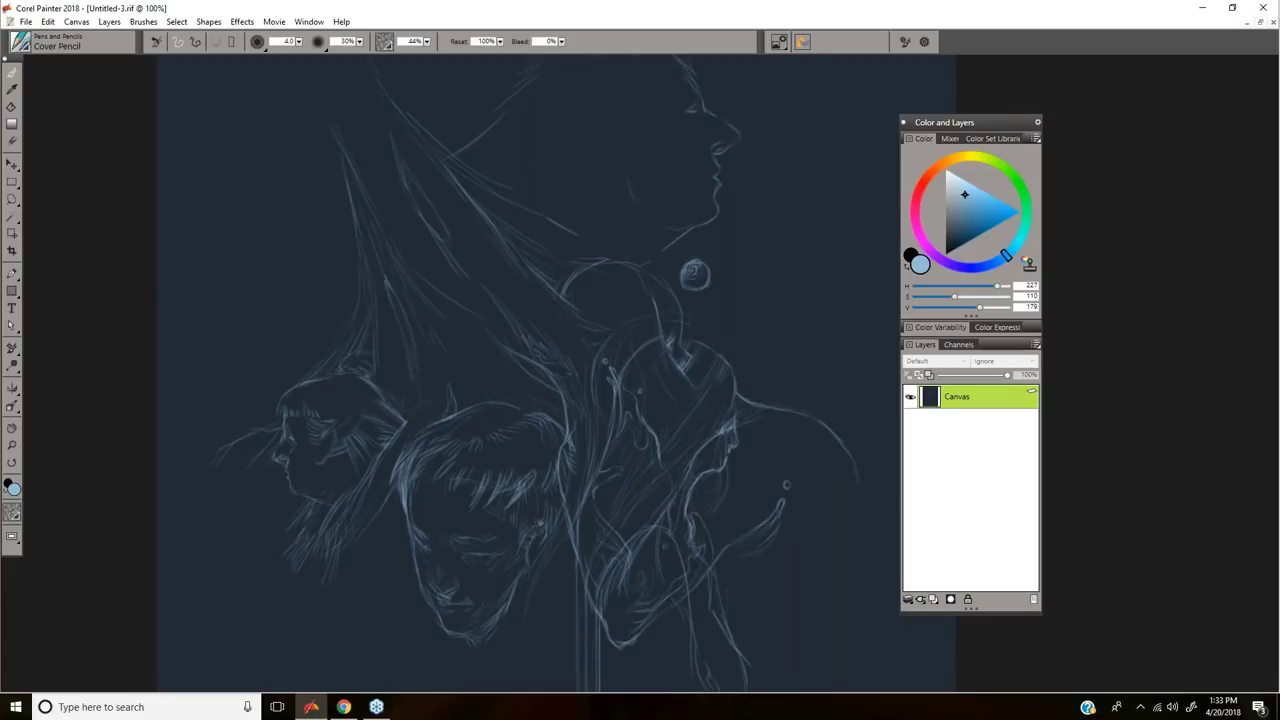
# Step: Add a new layer, rough in a long slanting shape below the heads, and erase part of its back edge
pyautogui.moveTo(527, 591); pyautogui.dragTo(572, 320)
pyautogui.moveTo(563, 538); pyautogui.dragTo(582, 319)
pyautogui.moveTo(592, 410)
pyautogui.mouseDown()
pyautogui.moveTo(600, 389)
pyautogui.moveTo(572, 444)
pyautogui.mouseUp()
pyautogui.click(933, 599)
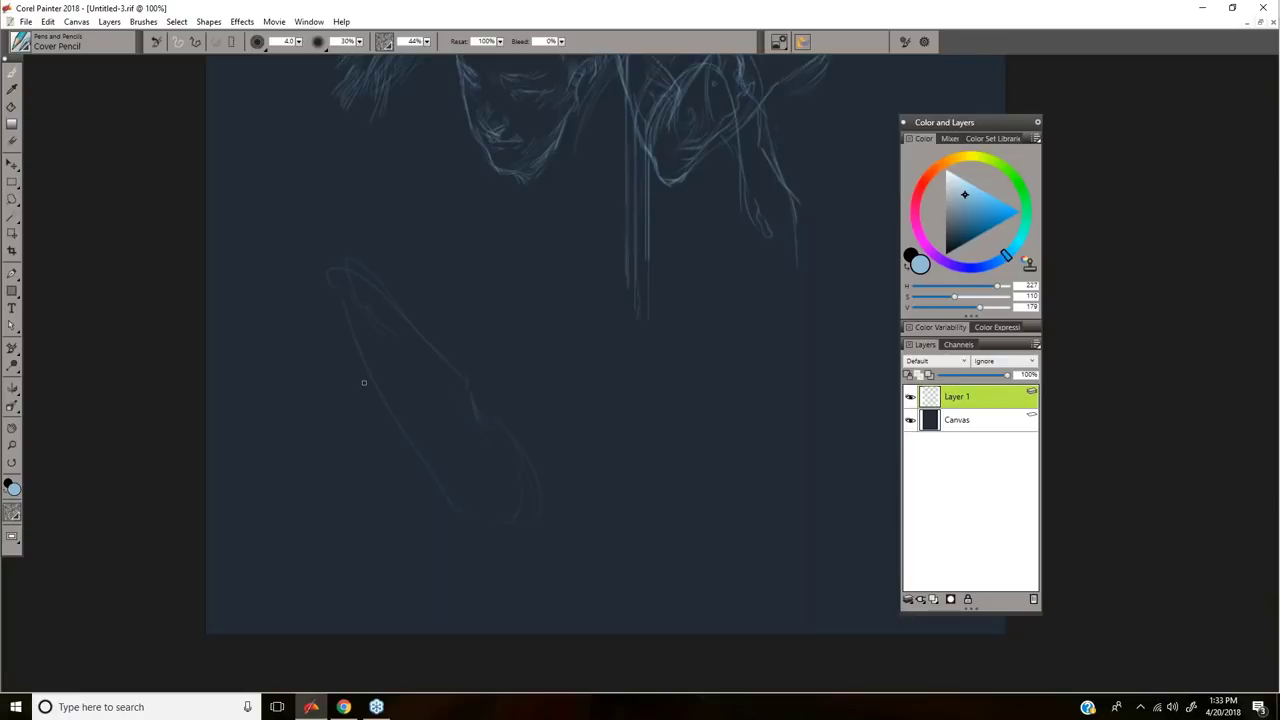
pyautogui.press('n')
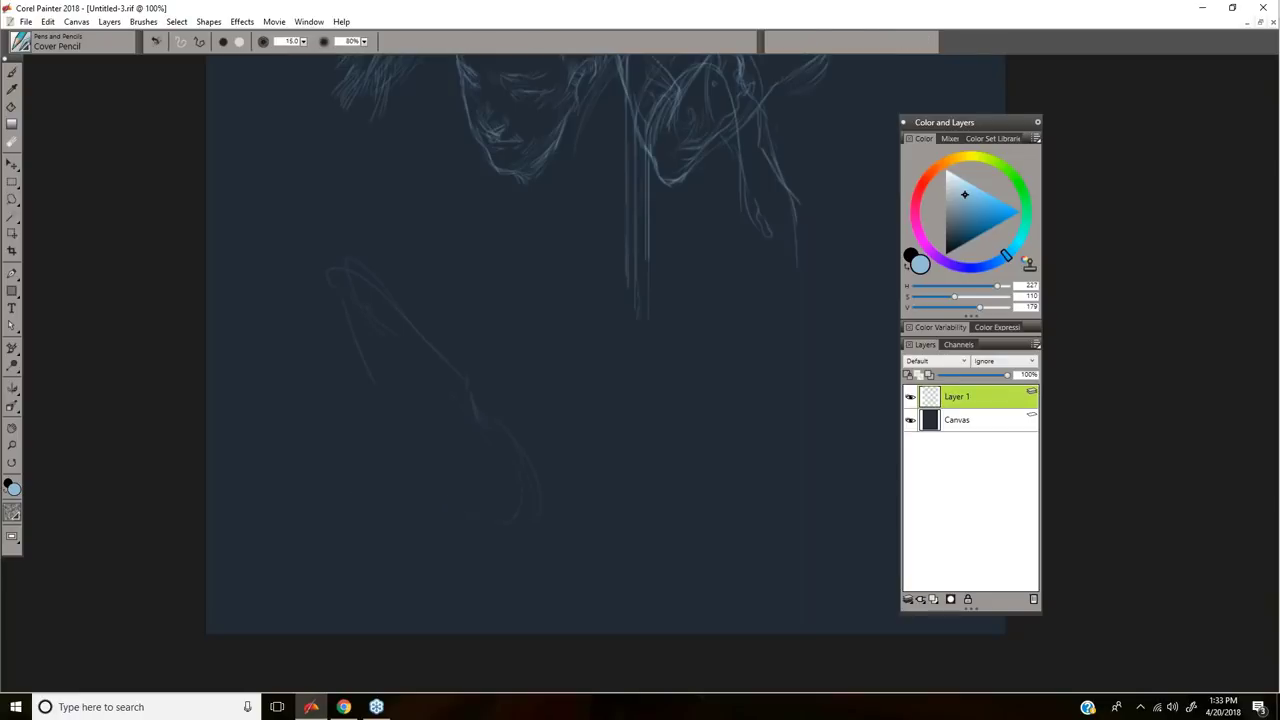
pyautogui.moveTo(356, 343); pyautogui.dragTo(380, 394)
pyautogui.press('b')
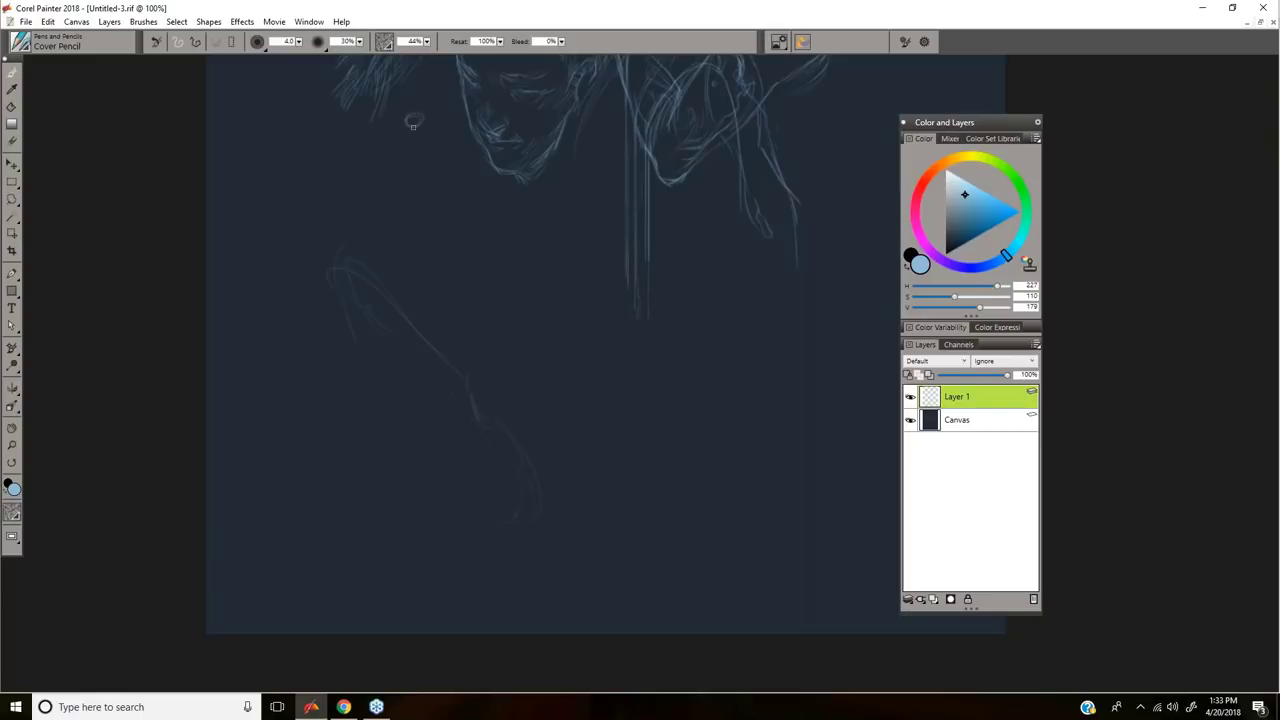
# Step: Sketch a cloaked figure on the new layer, with a right-facing profile, a small dangling form above it and a sloping front edge
pyautogui.moveTo(412, 126); pyautogui.dragTo(406, 168)
pyautogui.moveTo(417, 127)
pyautogui.mouseDown()
pyautogui.moveTo(439, 162)
pyautogui.moveTo(404, 179)
pyautogui.moveTo(425, 139)
pyautogui.moveTo(441, 175)
pyautogui.mouseUp()
pyautogui.moveTo(374, 239)
pyautogui.mouseDown()
pyautogui.moveTo(340, 256)
pyautogui.moveTo(321, 405)
pyautogui.mouseUp()
pyautogui.moveTo(338, 256); pyautogui.dragTo(548, 546)
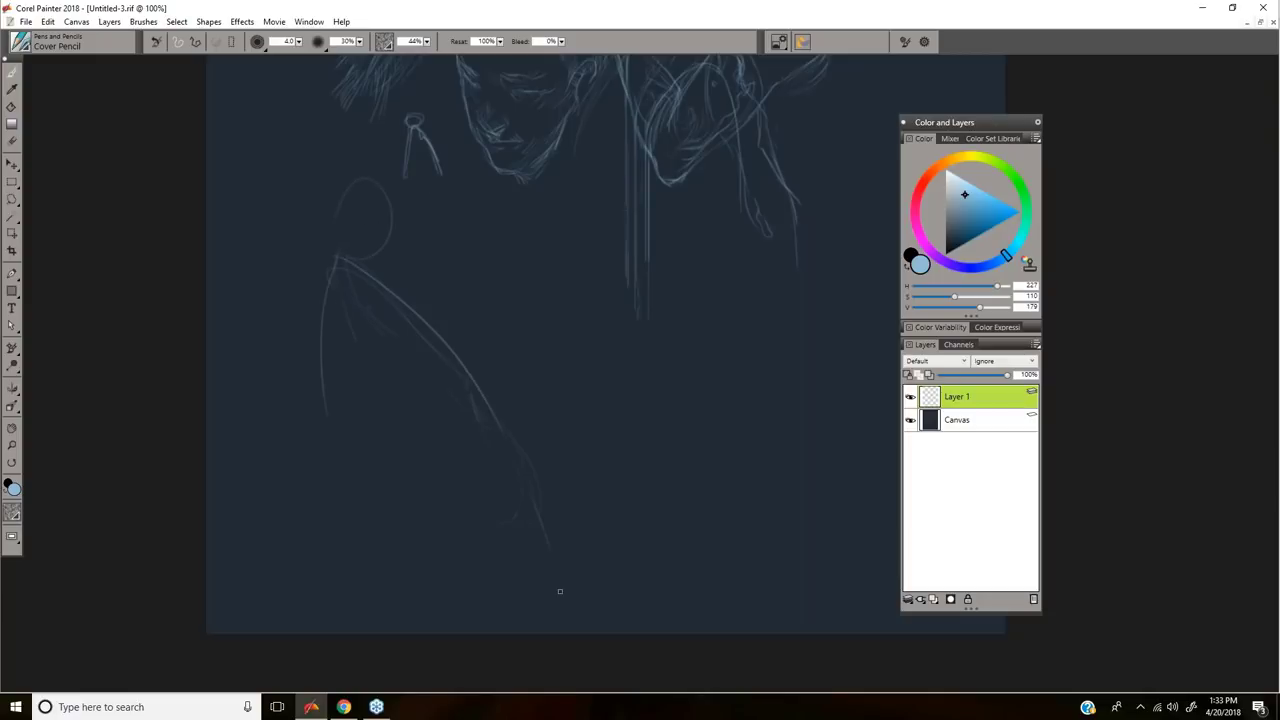
pyautogui.moveTo(344, 250)
pyautogui.mouseDown()
pyautogui.moveTo(343, 193)
pyautogui.moveTo(384, 188)
pyautogui.moveTo(408, 250)
pyautogui.mouseUp()
pyautogui.moveTo(416, 207)
pyautogui.mouseDown()
pyautogui.moveTo(387, 280)
pyautogui.moveTo(411, 246)
pyautogui.moveTo(398, 274)
pyautogui.moveTo(346, 253)
pyautogui.moveTo(409, 276)
pyautogui.moveTo(392, 272)
pyautogui.moveTo(444, 349)
pyautogui.mouseUp()
pyautogui.moveTo(413, 295); pyautogui.dragTo(485, 411)
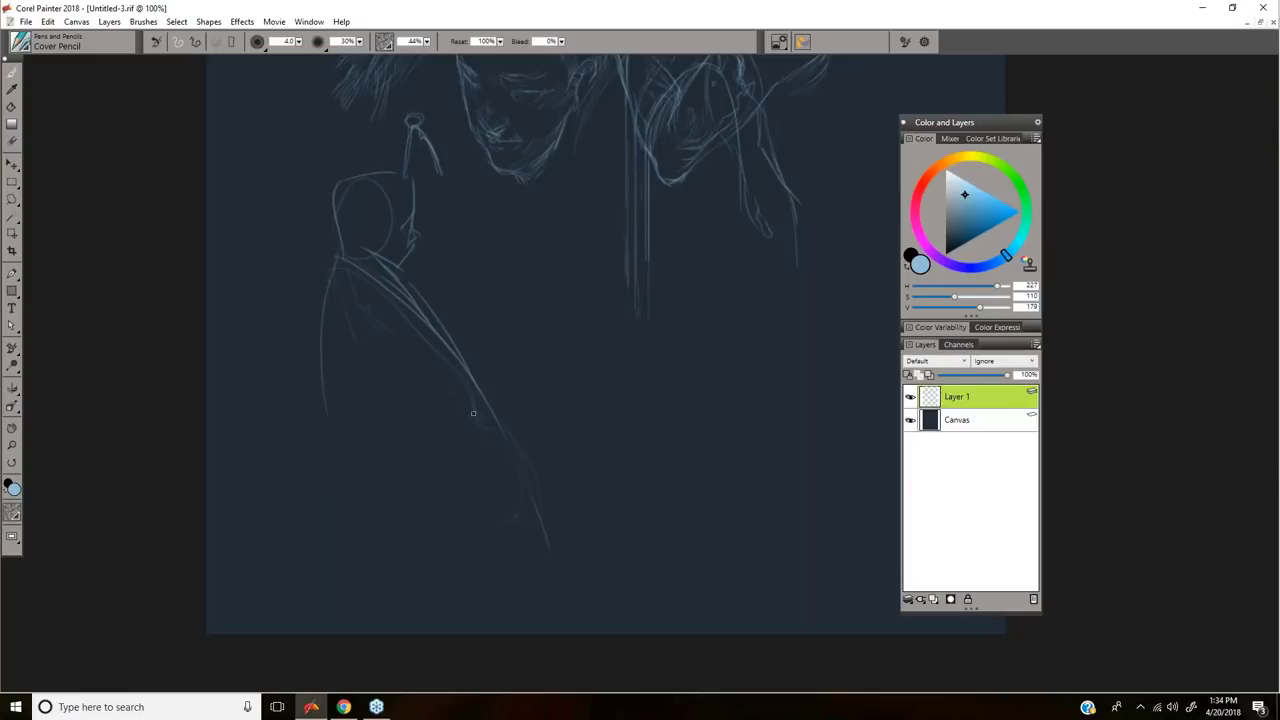
# Step: Strengthen the sloping front edge of the cloaked figure, and delete the layer that holds the figure sketch
pyautogui.scroll(5, 651, 434)
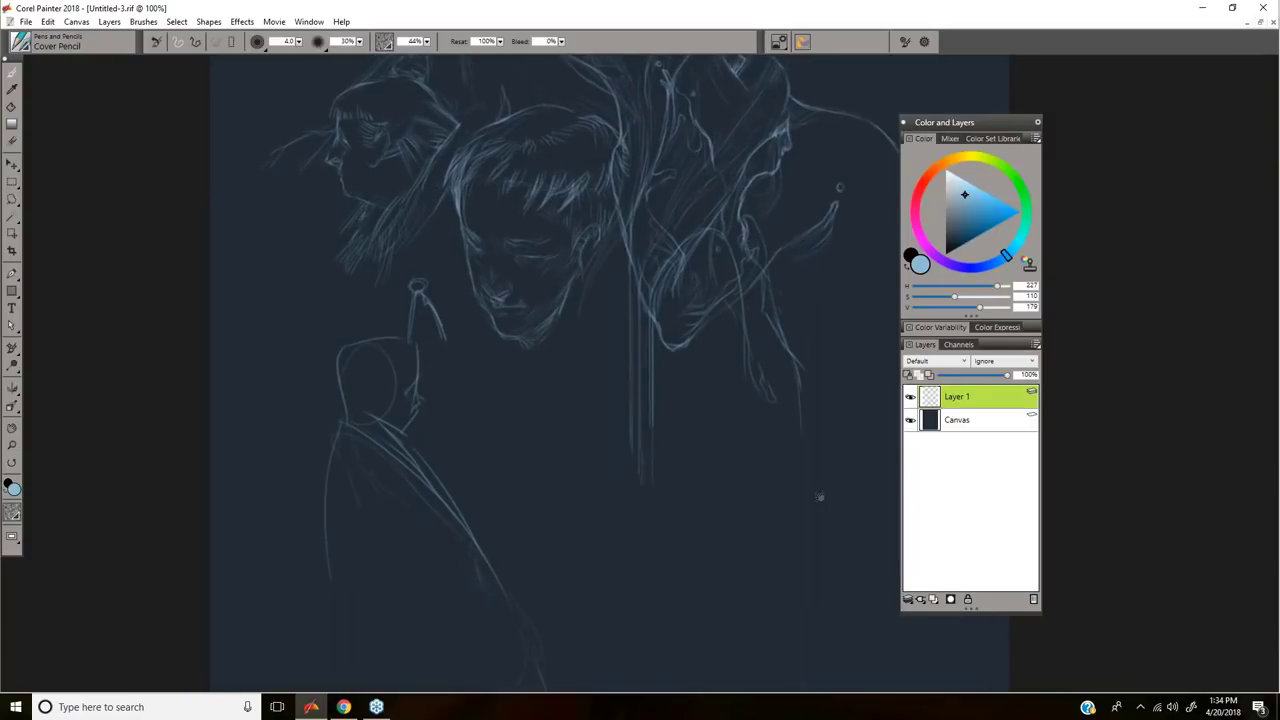
pyautogui.moveTo(817, 478); pyautogui.dragTo(804, 438)
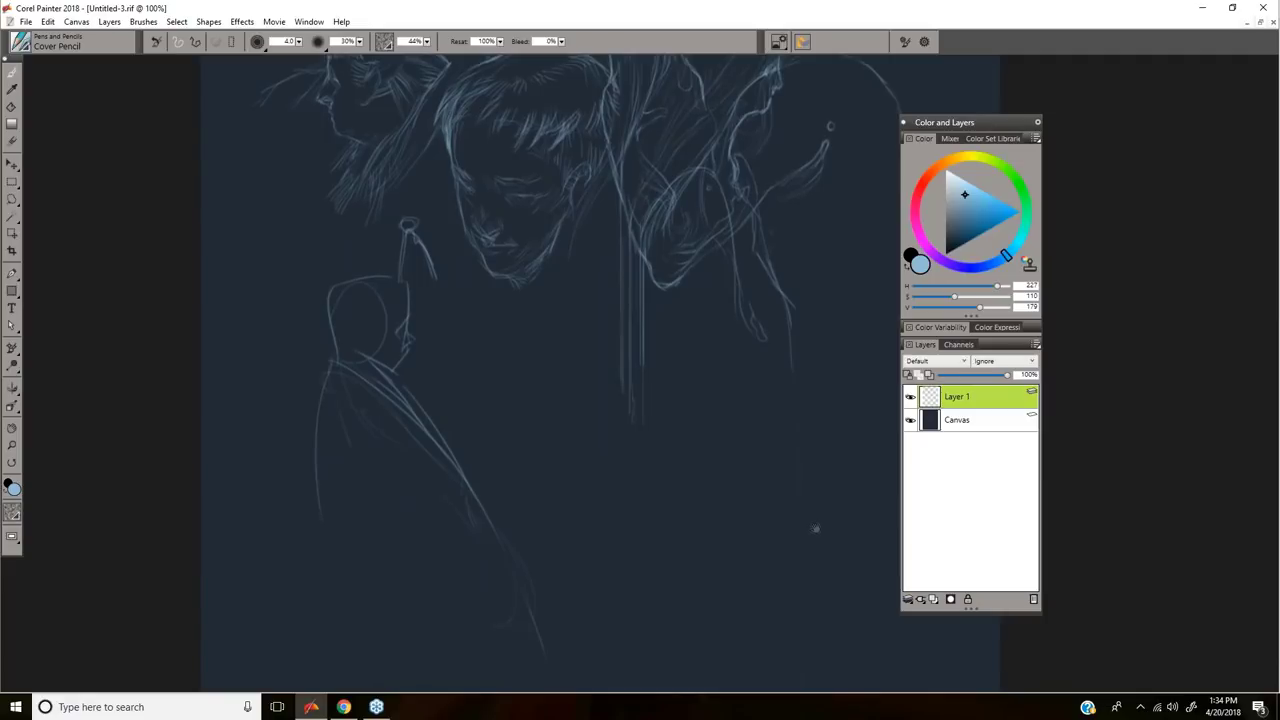
pyautogui.moveTo(400, 400); pyautogui.dragTo(544, 651)
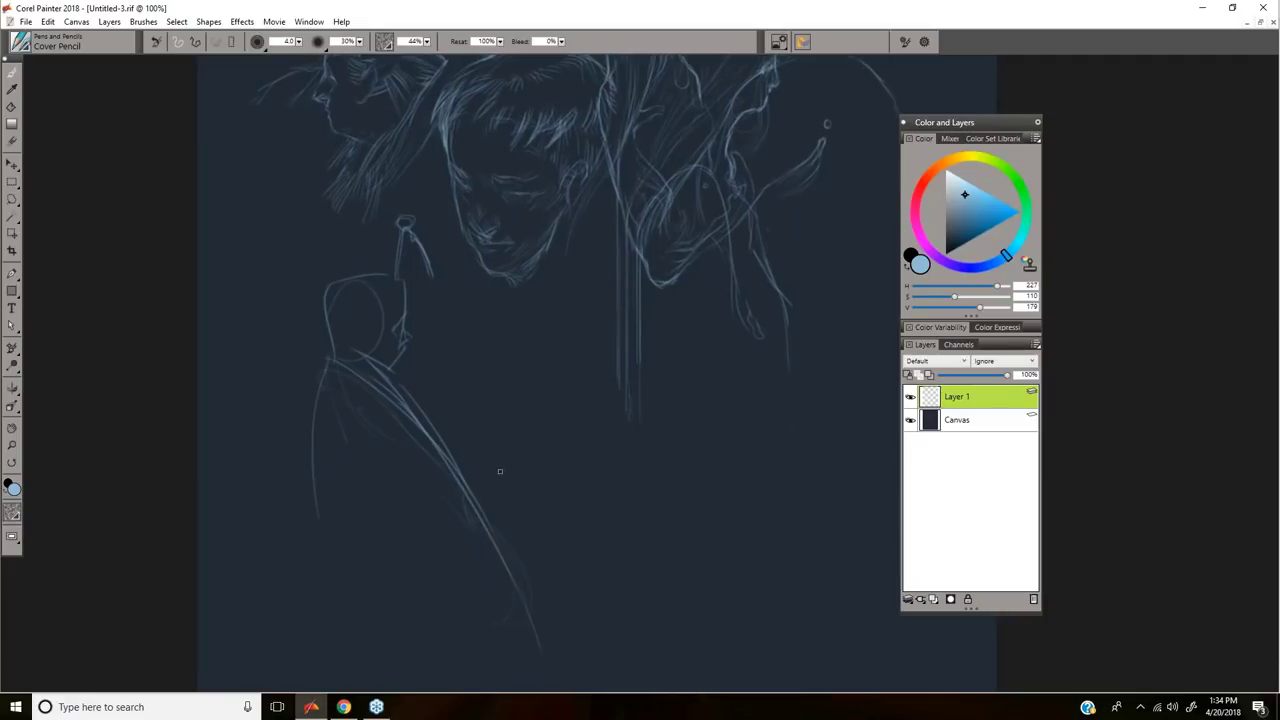
pyautogui.moveTo(525, 487); pyautogui.dragTo(517, 482)
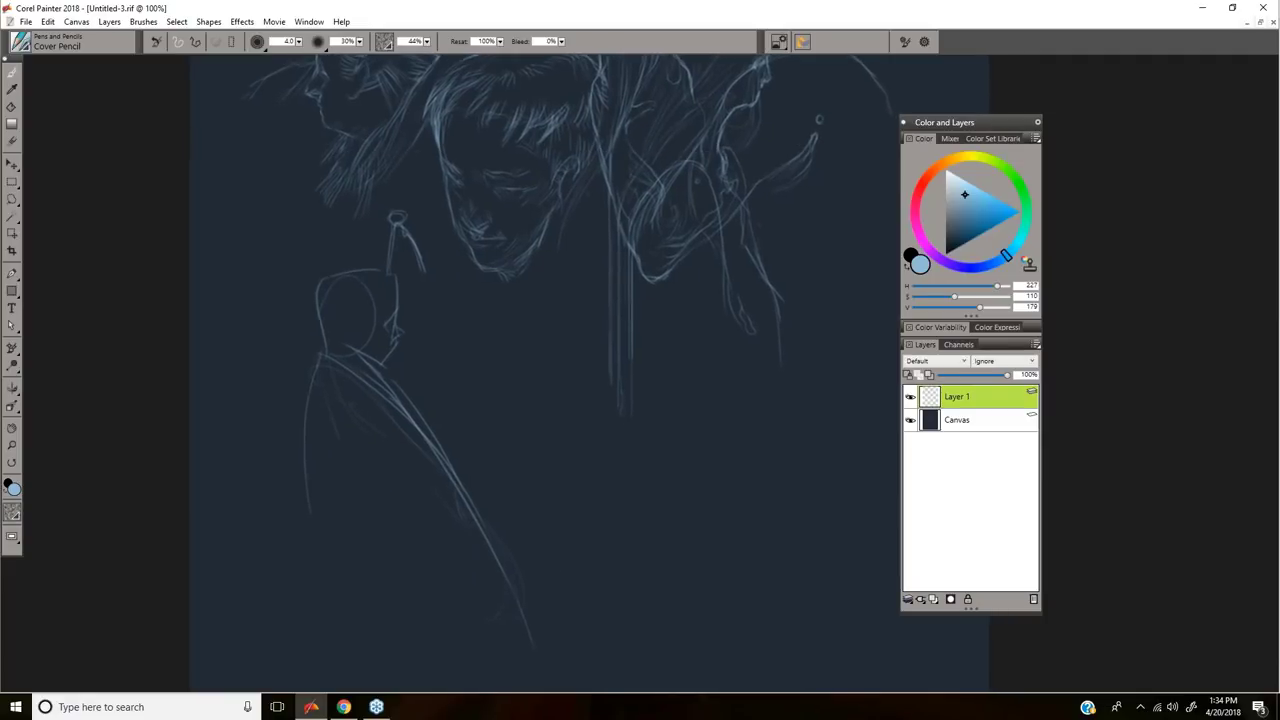
pyautogui.click(1035, 603)
# Step: Open the recent images splash cover image.png and unnamed (3).jpg as visual references
pyautogui.moveTo(743, 277); pyautogui.dragTo(760, 337)
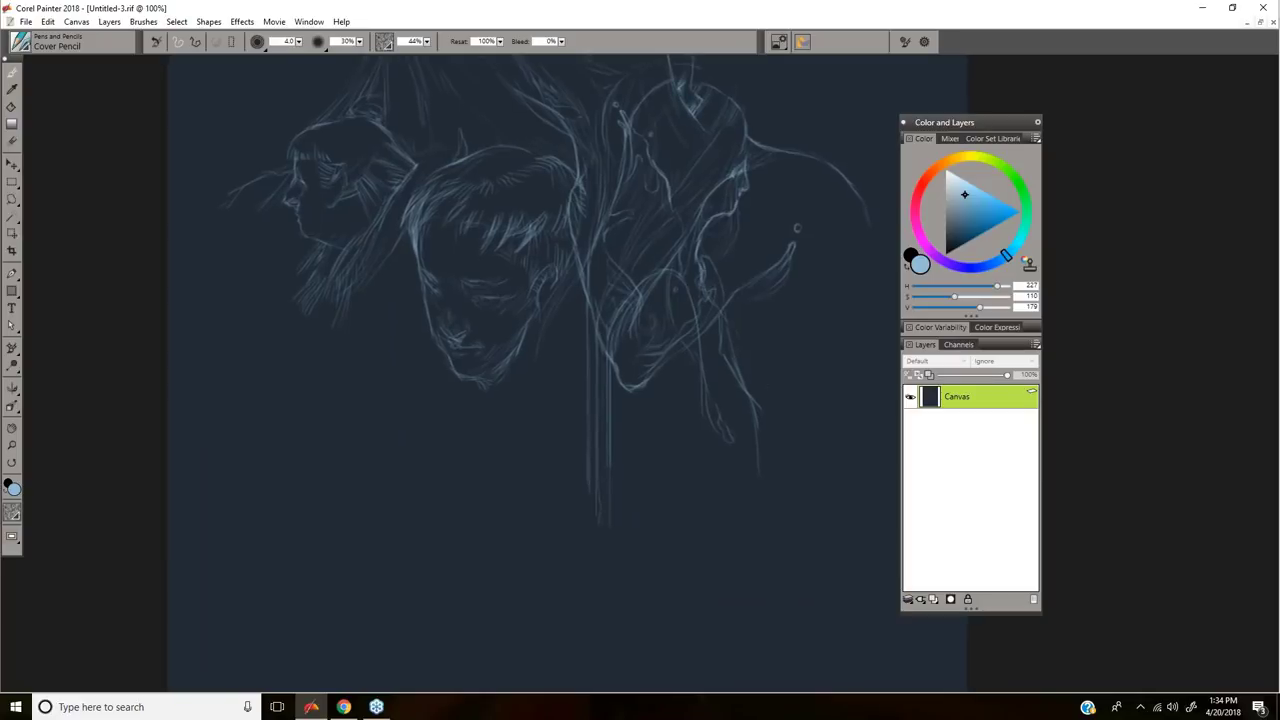
pyautogui.click(27, 22)
pyautogui.moveTo(50, 72)
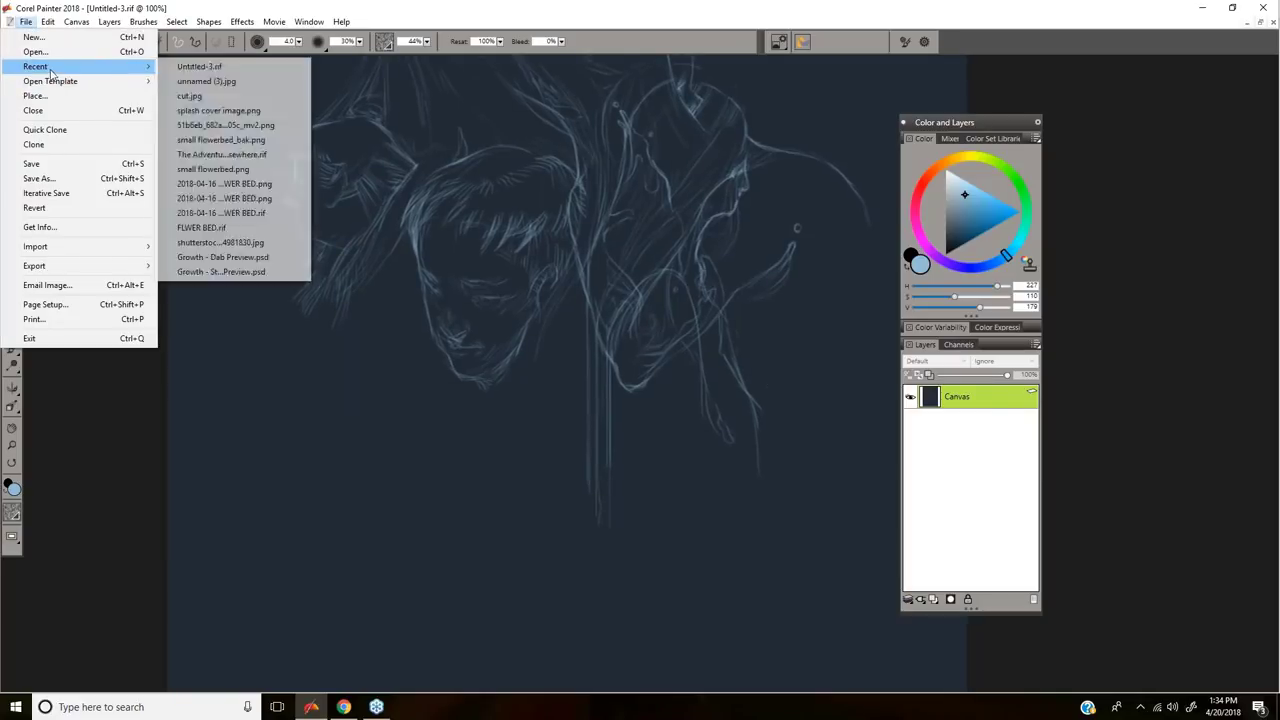
pyautogui.click(280, 111)
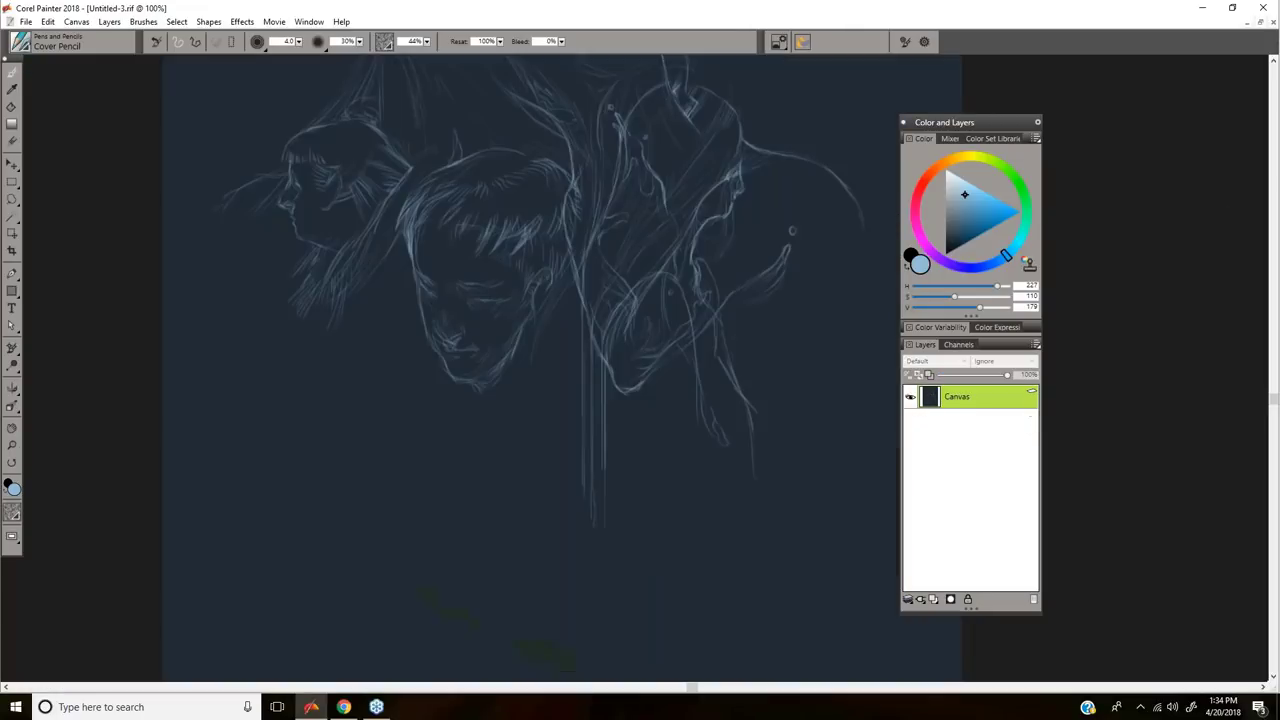
pyautogui.click(26, 21)
pyautogui.moveTo(60, 68)
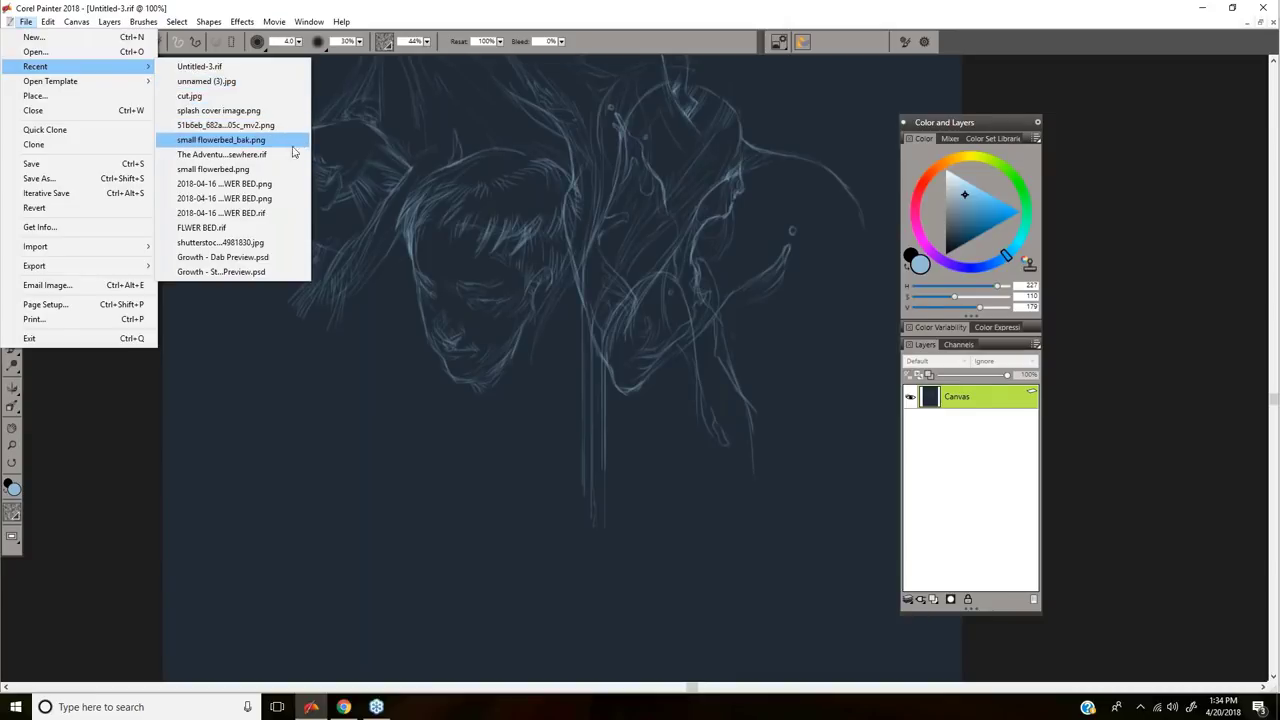
pyautogui.click(284, 84)
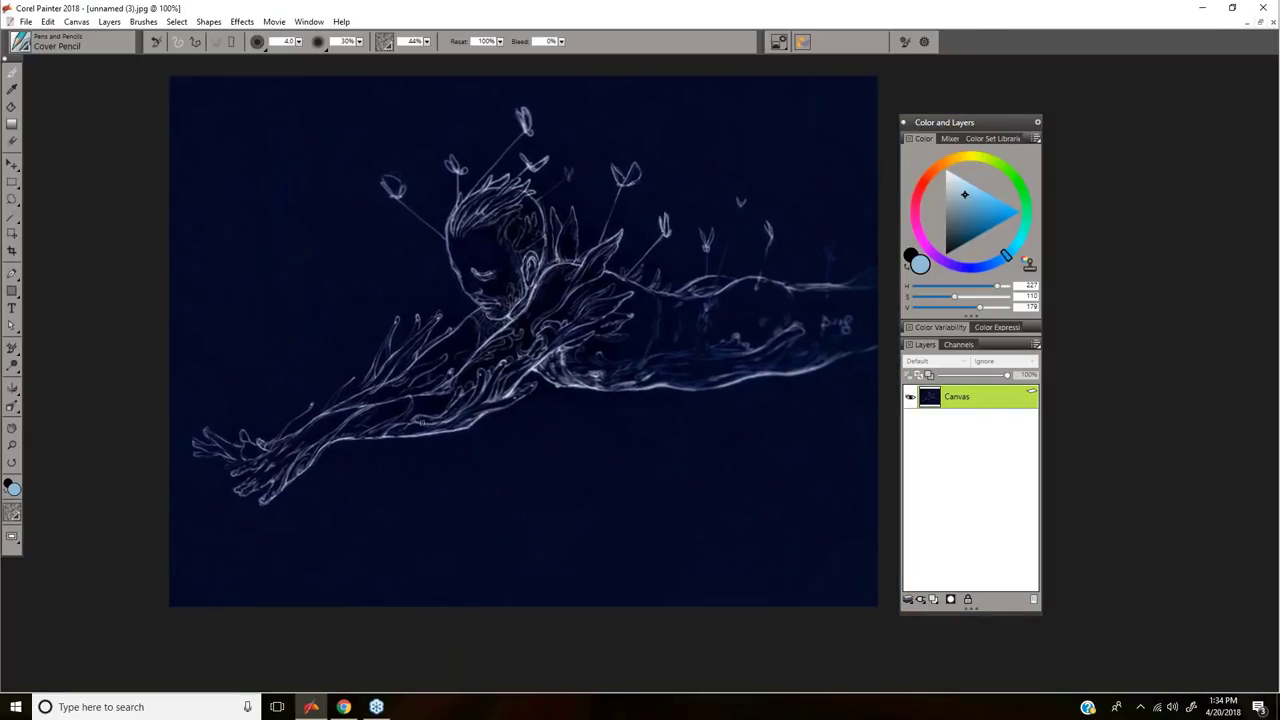
# Step: Examine the reaching figure in unnamed (3).jpg up close, including the head, branching arms, leafy shoulder and wavy body lines
pyautogui.press('m')
pyautogui.scroll(2, 455, 402)
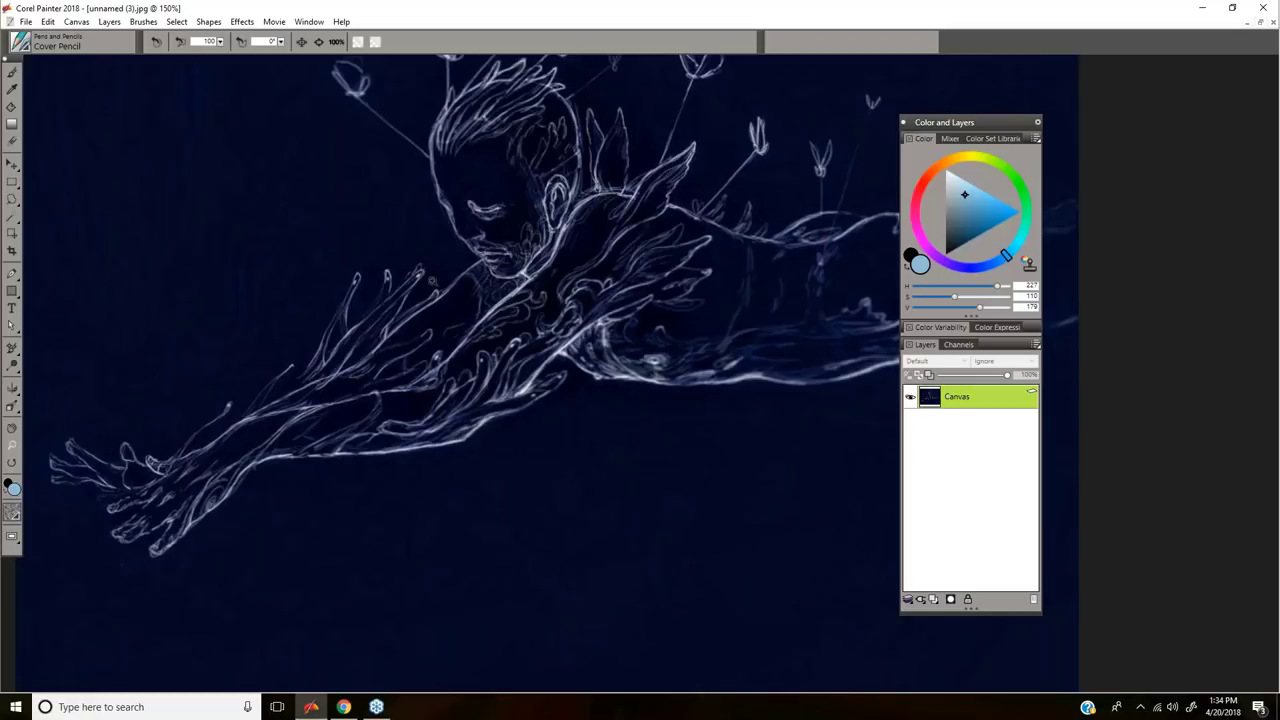
pyautogui.moveTo(517, 194); pyautogui.dragTo(531, 232)
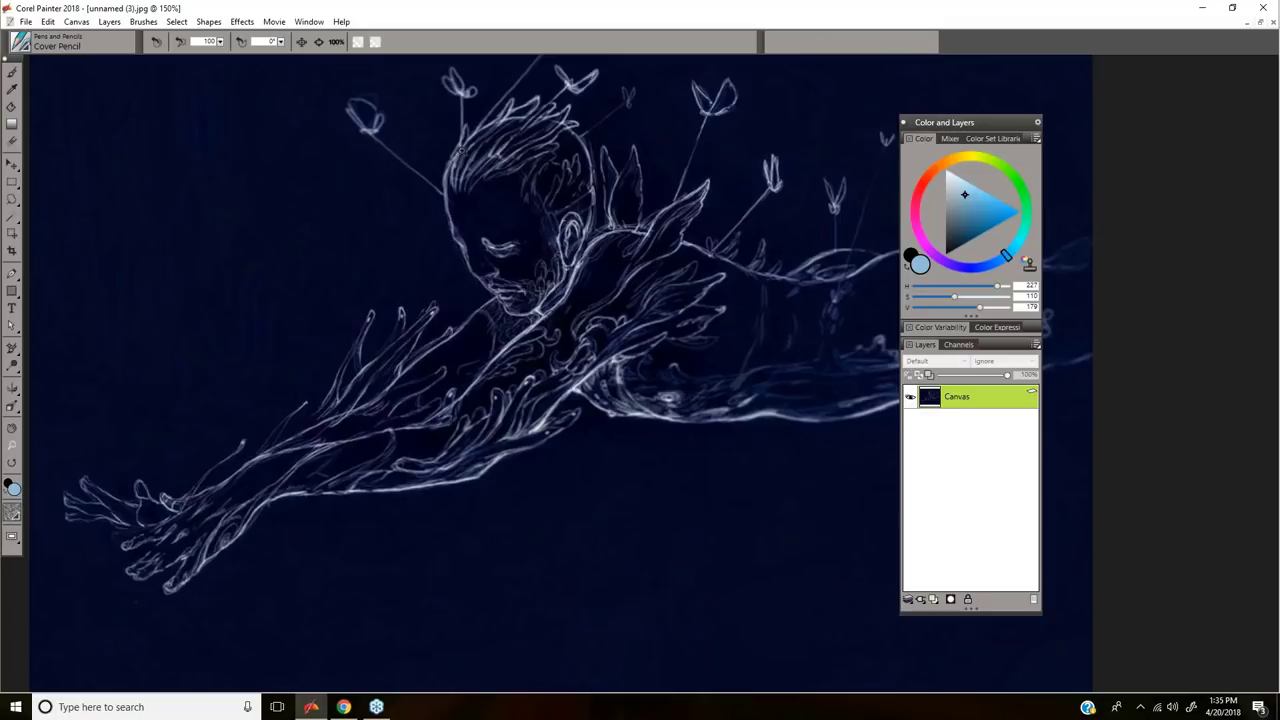
pyautogui.moveTo(485, 185); pyautogui.dragTo(471, 185)
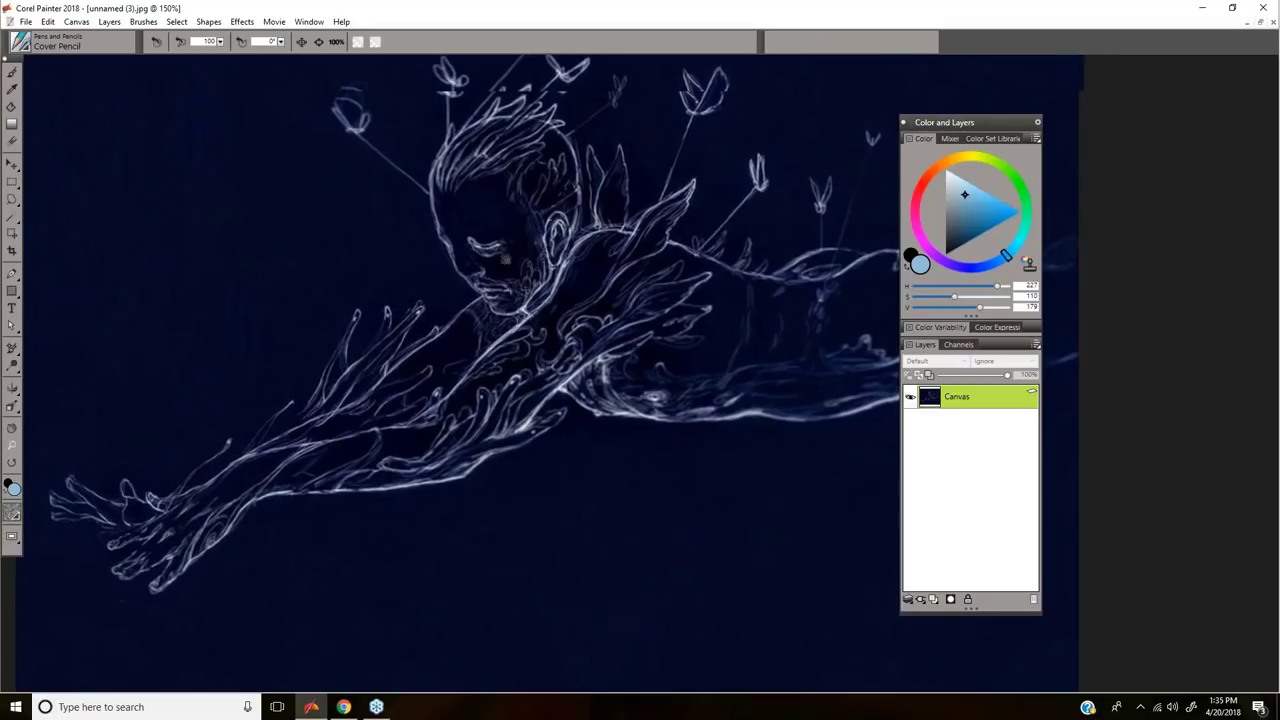
pyautogui.moveTo(301, 495); pyautogui.dragTo(328, 443)
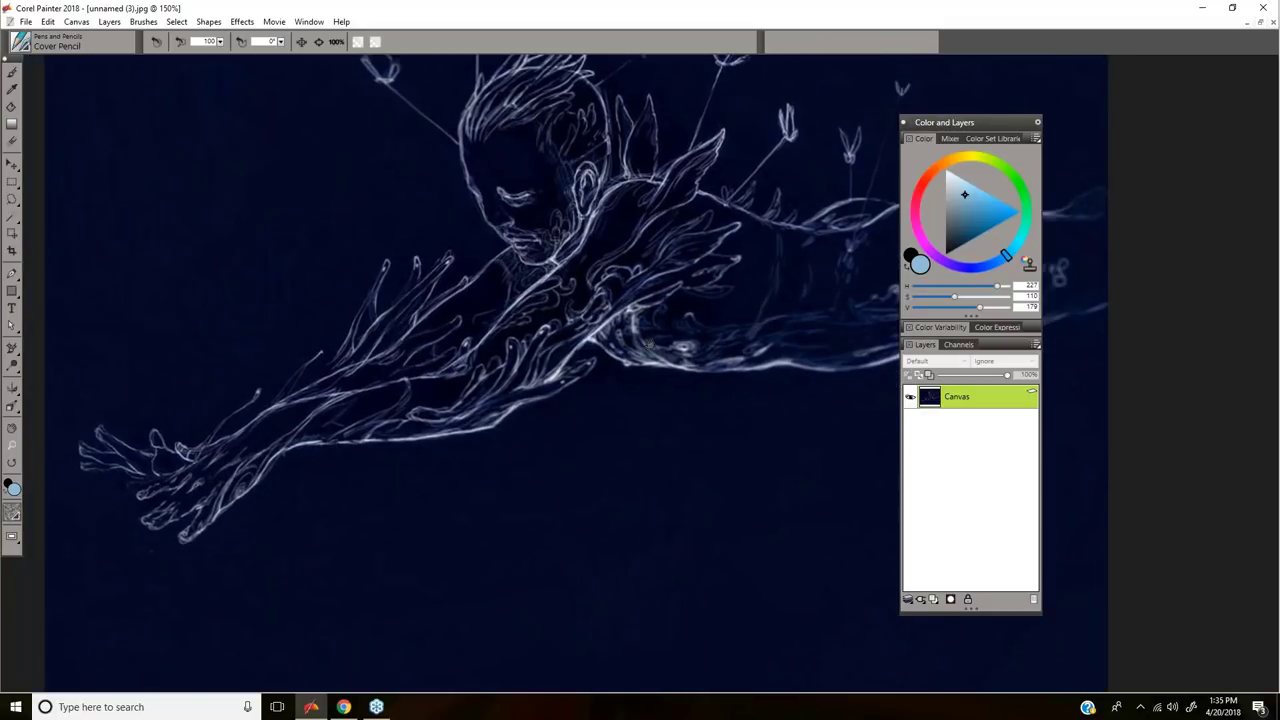
pyautogui.moveTo(640, 344); pyautogui.dragTo(594, 379)
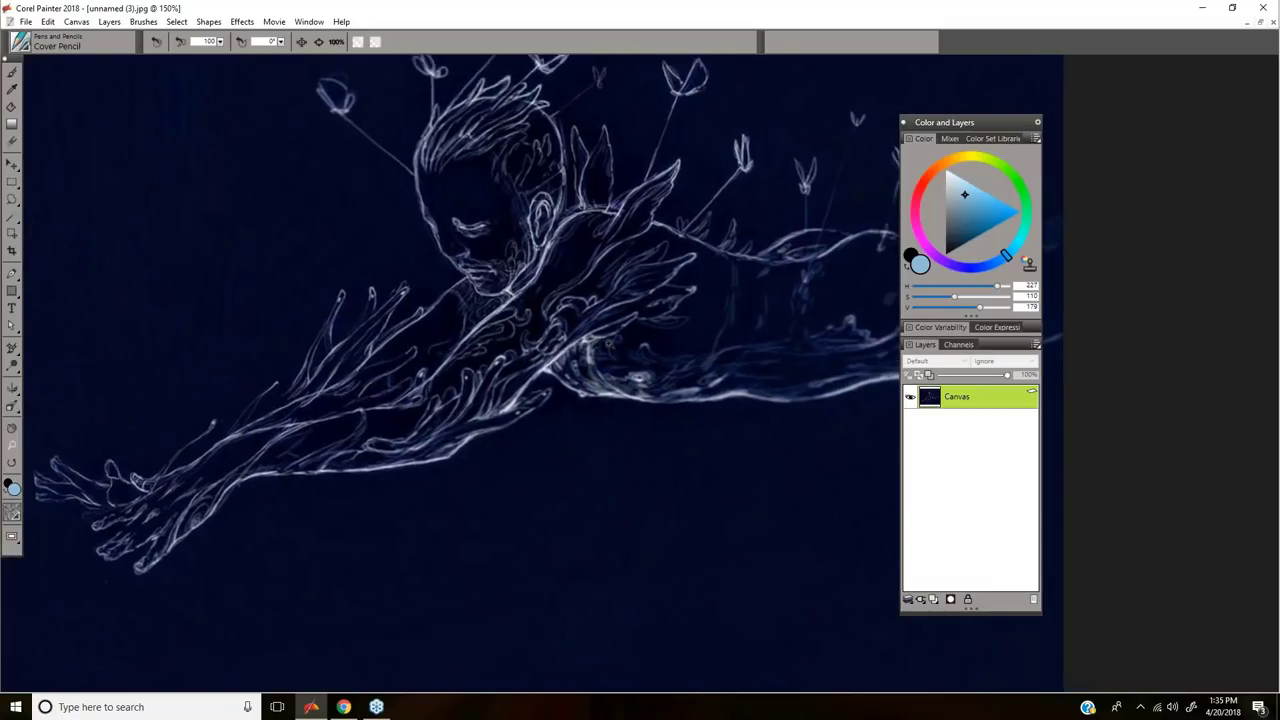
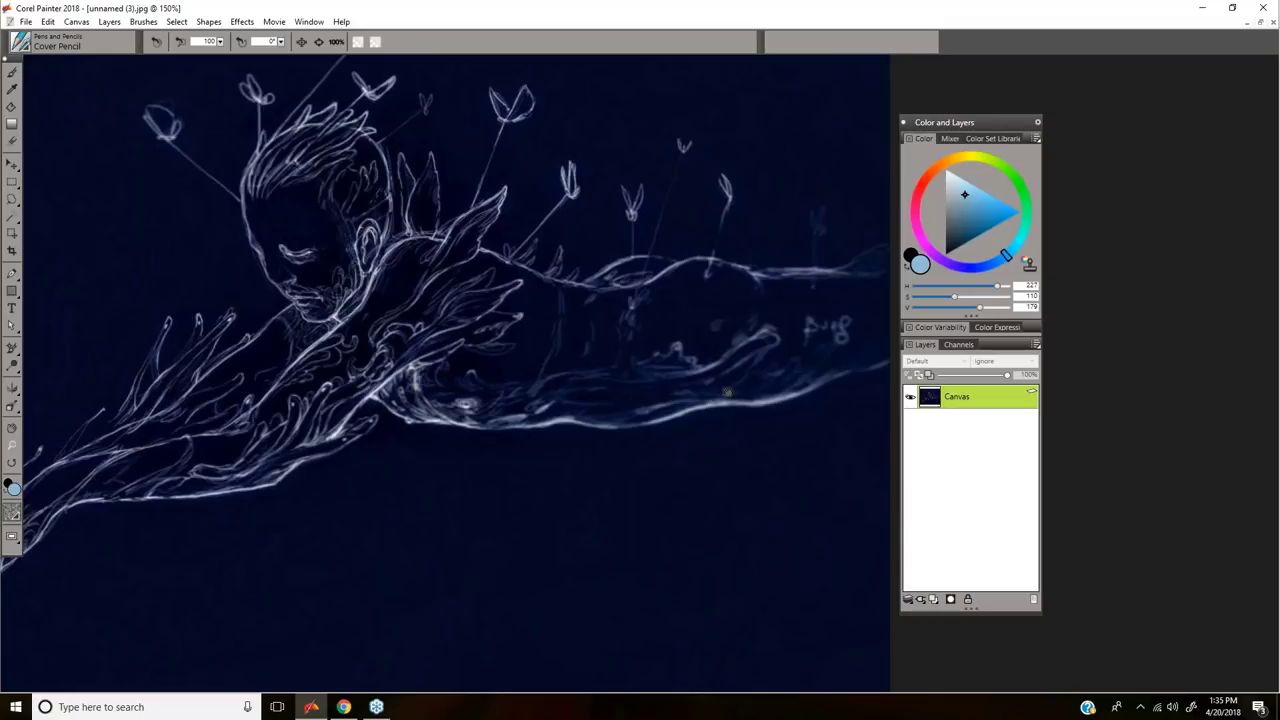
pyautogui.moveTo(727, 392); pyautogui.dragTo(773, 381)
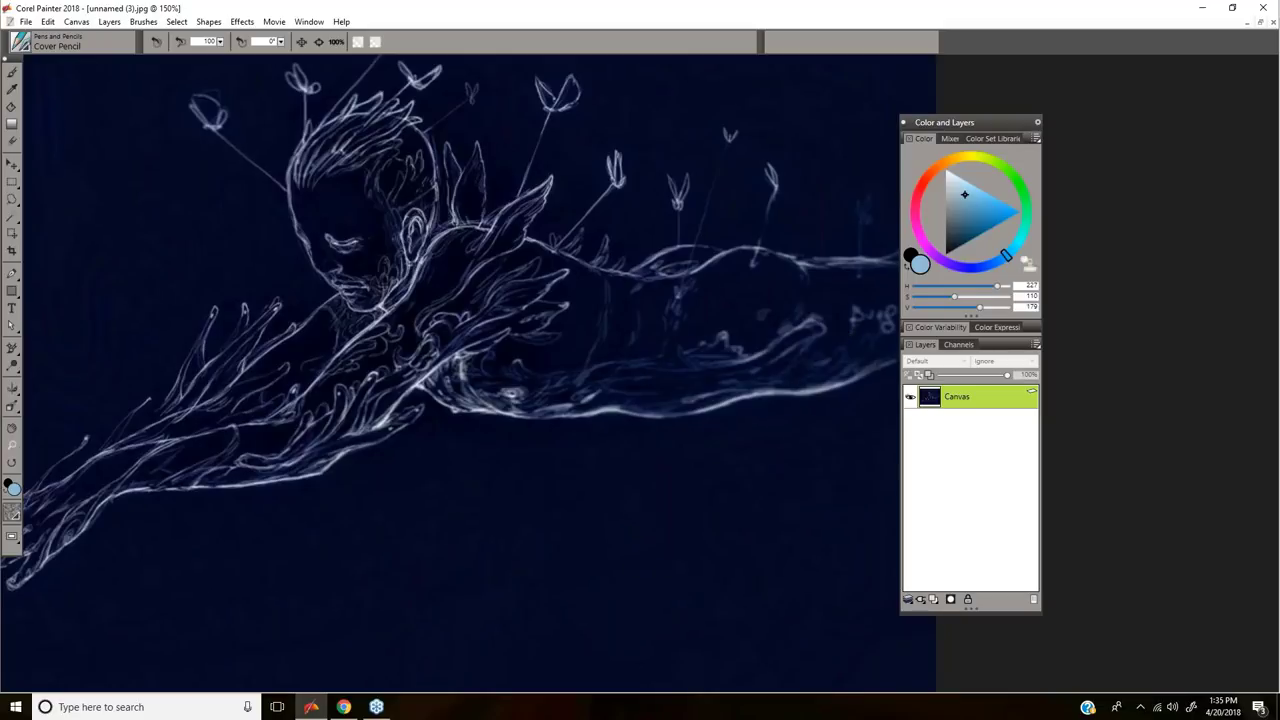
pyautogui.moveTo(788, 374); pyautogui.dragTo(783, 374)
pyautogui.moveTo(676, 421); pyautogui.dragTo(779, 409)
# Step: Return to Untitled-3.rif, and draw curling ear and jaw contours and a long cheek line inside the large upper head
pyautogui.hotkey('ctrl', 'Tab')
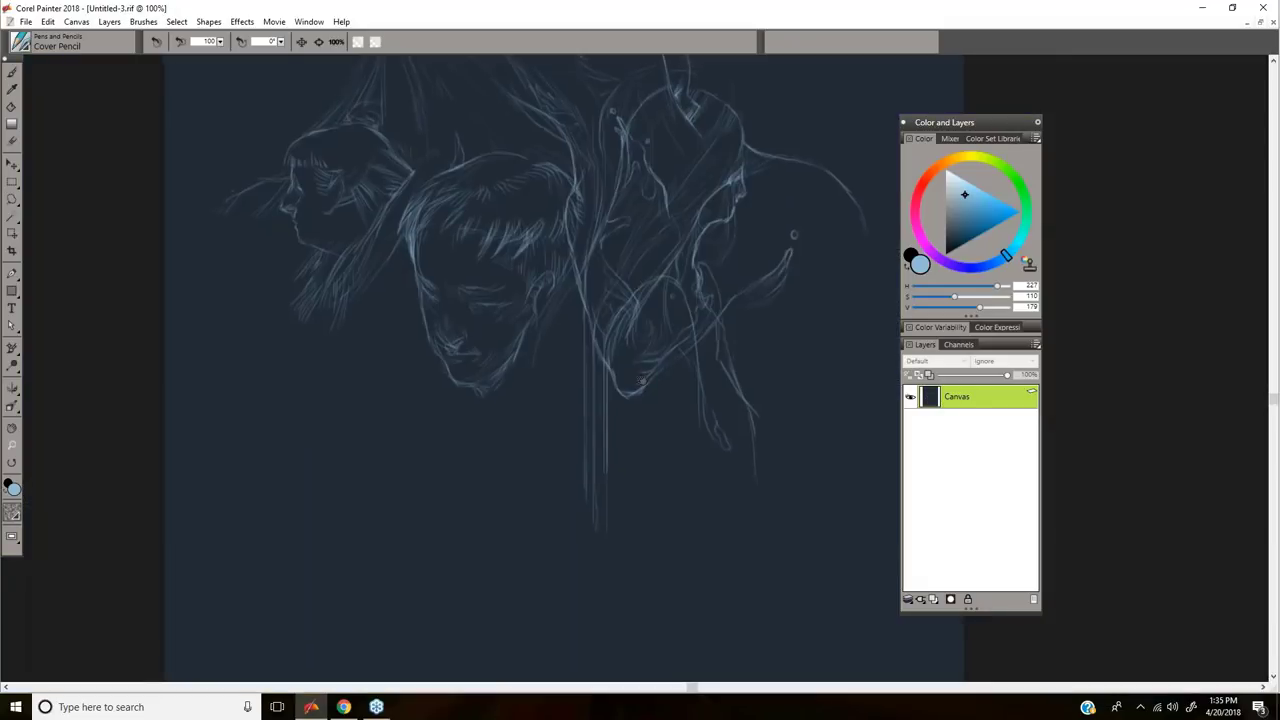
pyautogui.moveTo(642, 380); pyautogui.dragTo(640, 650)
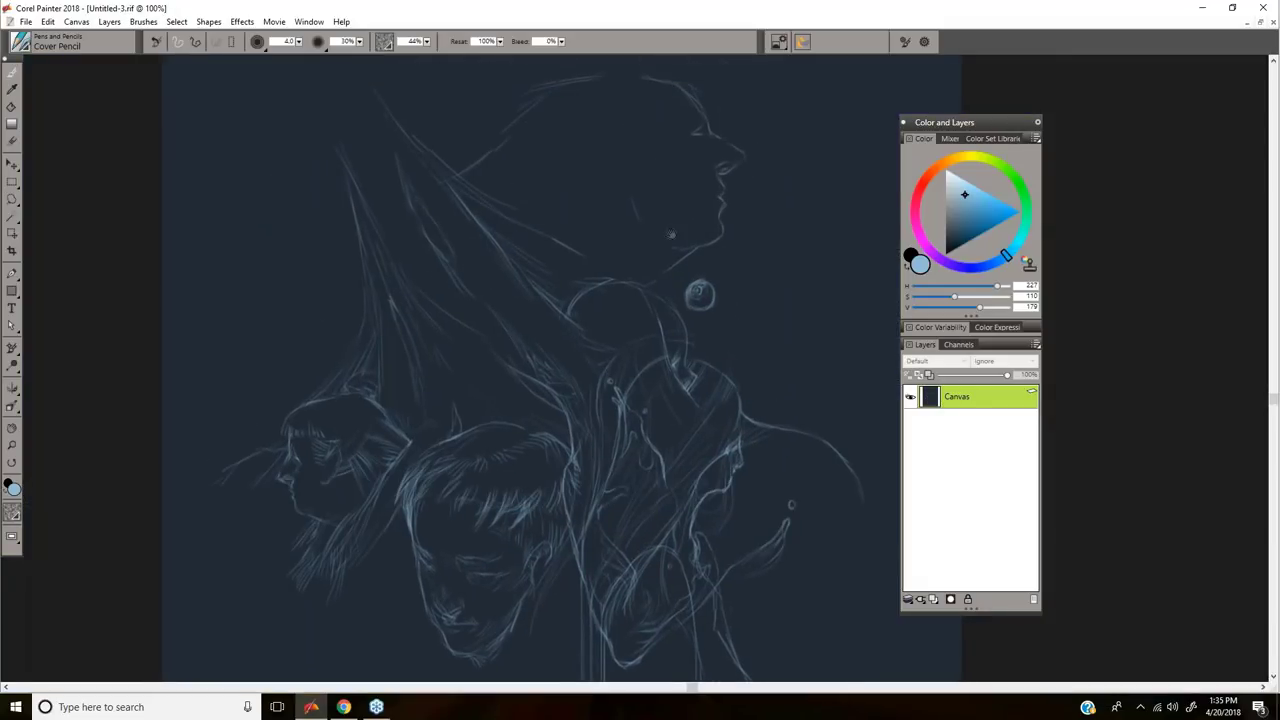
pyautogui.moveTo(699, 294); pyautogui.dragTo(709, 320)
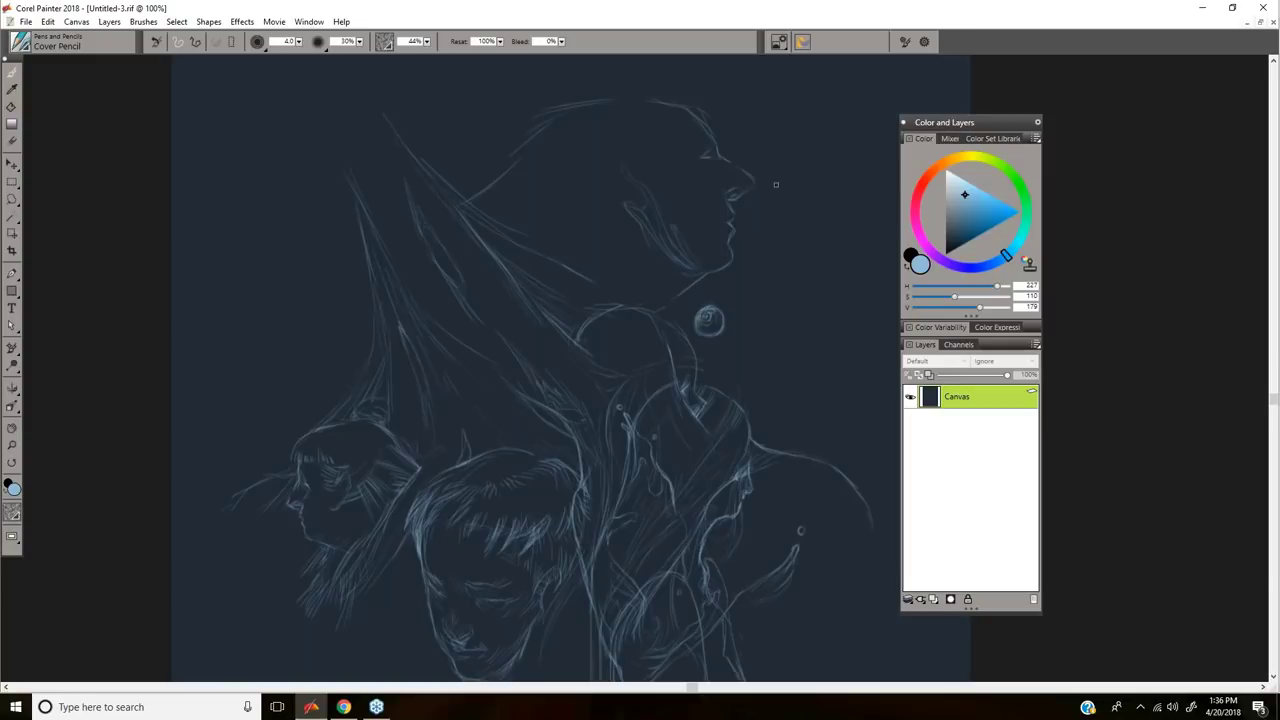
pyautogui.moveTo(775, 184); pyautogui.dragTo(758, 194)
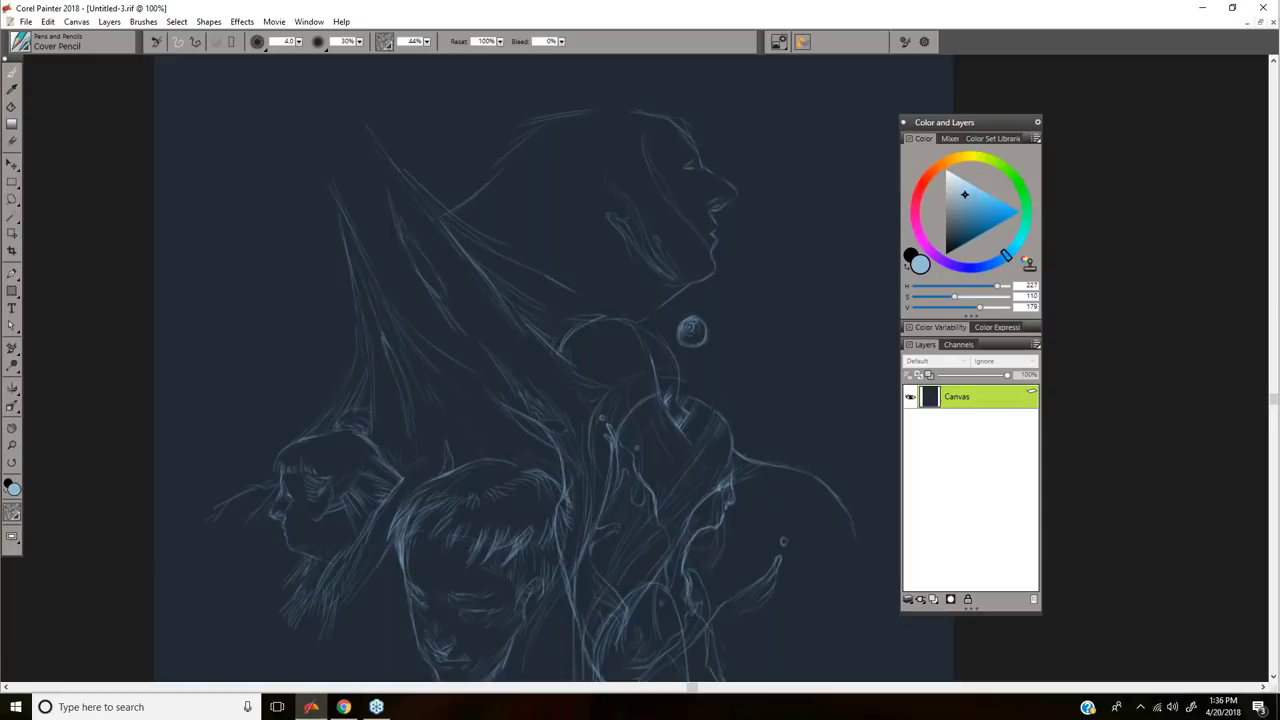
pyautogui.moveTo(752, 252); pyautogui.dragTo(681, 254)
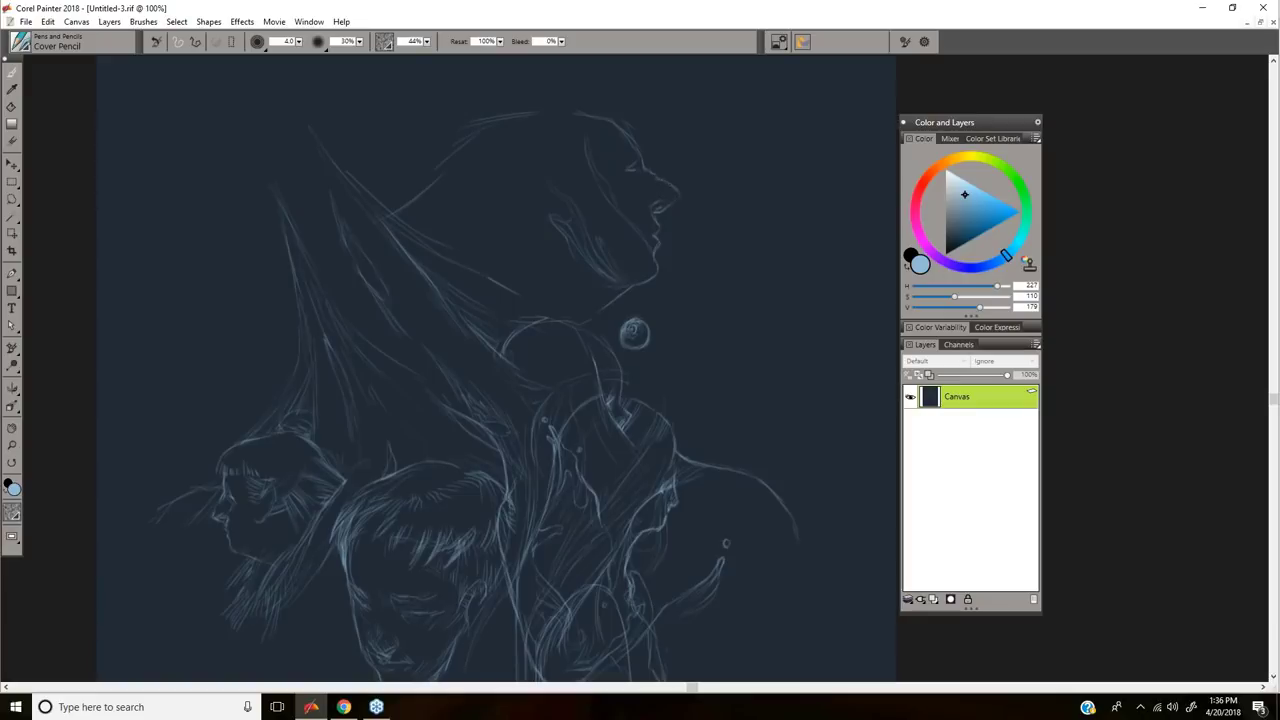
# Step: Refine the large head's profile with firmer lines on the eye, nose, nostril, lips and chin
pyautogui.moveTo(675, 189); pyautogui.dragTo(678, 216)
pyautogui.press('n')
pyautogui.press('n')
pyautogui.moveTo(654, 201); pyautogui.dragTo(655, 215)
pyautogui.moveTo(627, 170); pyautogui.dragTo(631, 182)
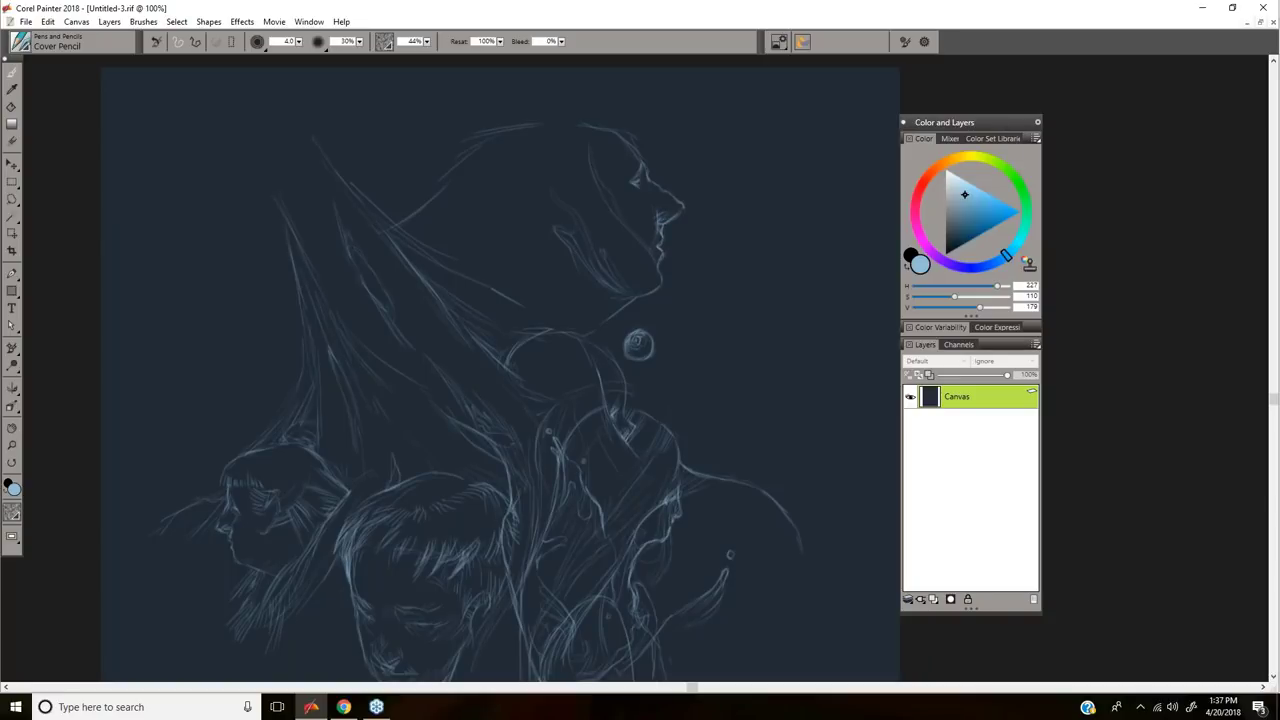
pyautogui.moveTo(660, 274); pyautogui.dragTo(651, 289)
pyautogui.moveTo(601, 364)
pyautogui.mouseDown()
pyautogui.moveTo(567, 239)
pyautogui.moveTo(620, 356)
pyautogui.mouseUp()
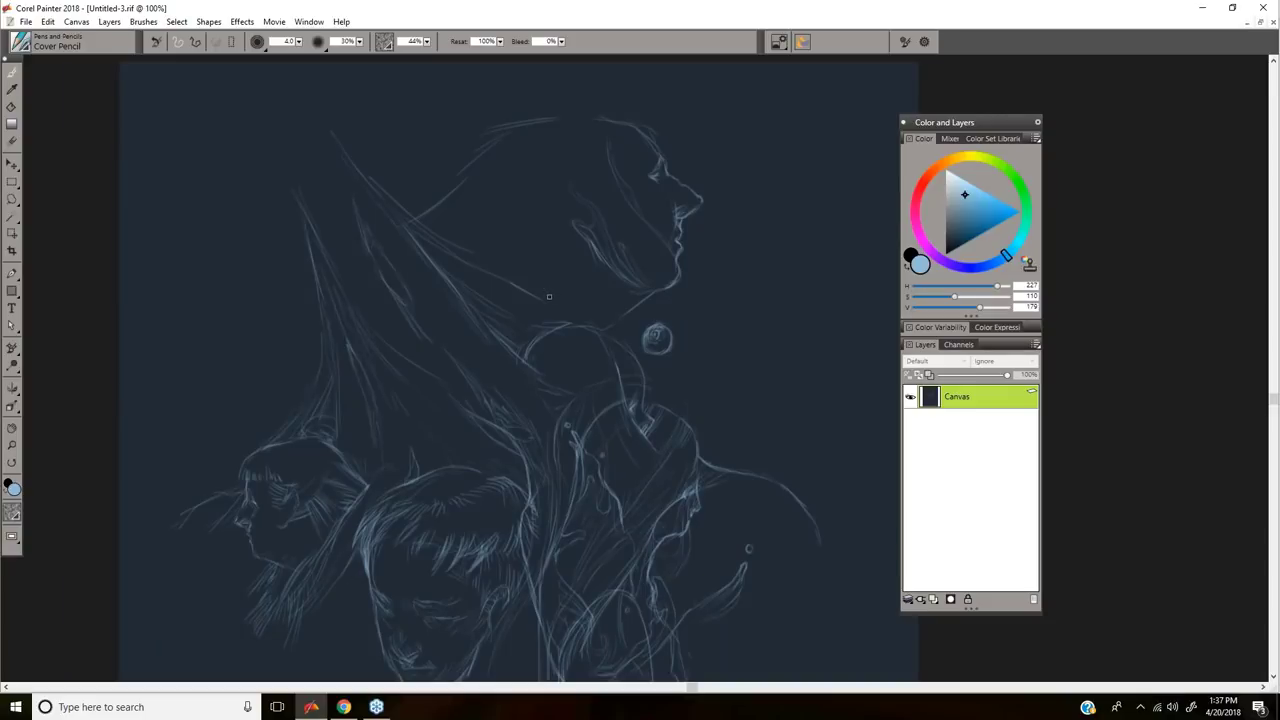
pyautogui.moveTo(549, 297); pyautogui.dragTo(547, 292)
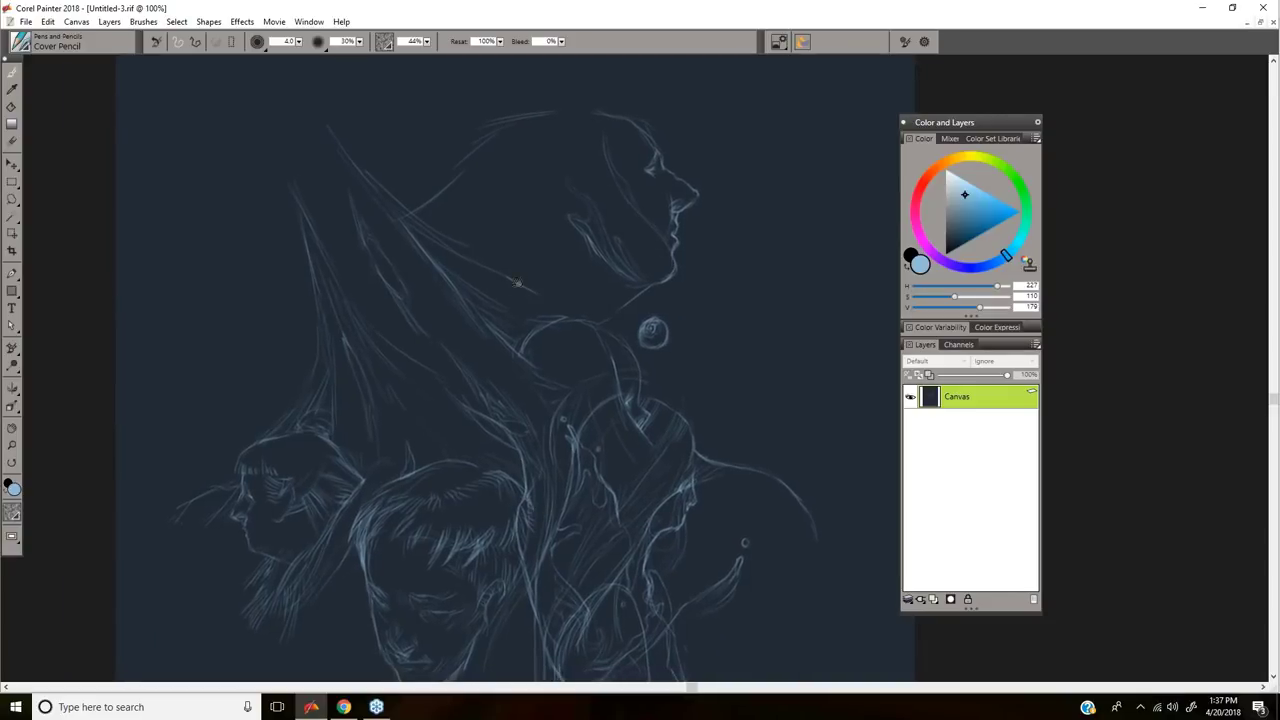
# Step: Switch to Chrome, browse the artist's Instagram gallery, and open the Figure study ink sketch post
pyautogui.click(343, 707)
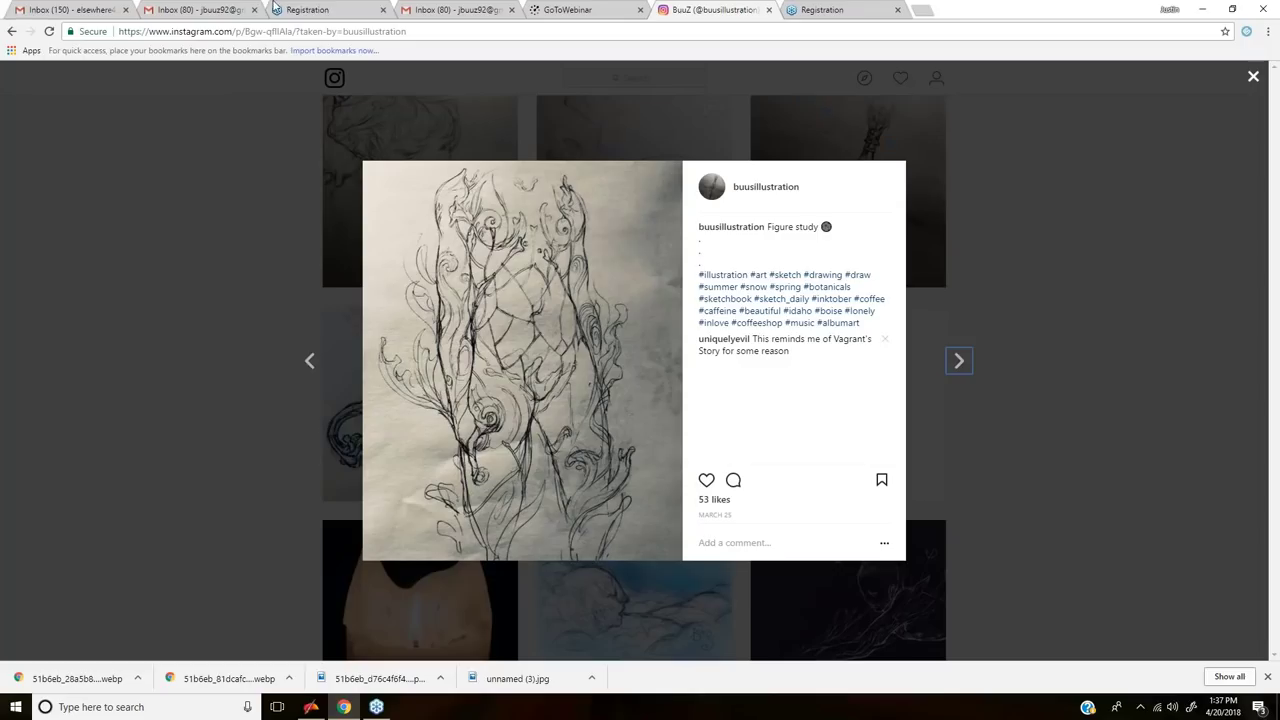
pyautogui.click(297, 236)
pyautogui.scroll(6, 297, 236)
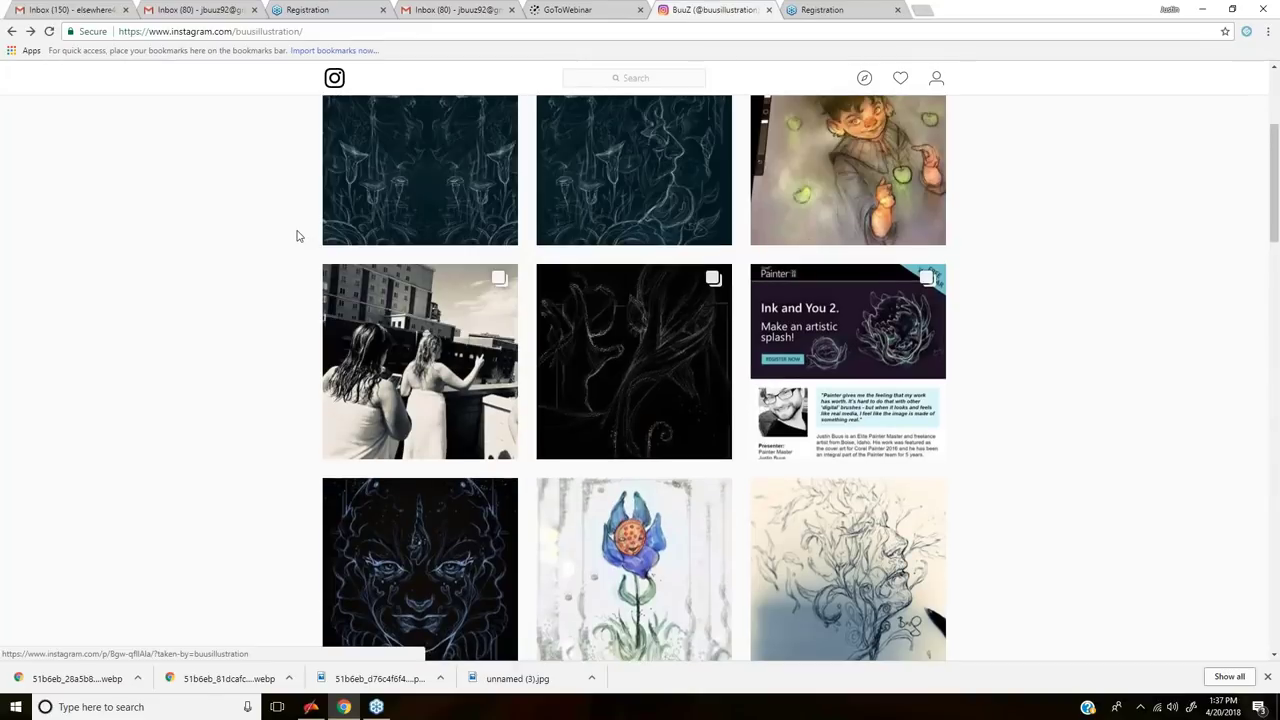
pyautogui.scroll(-5, 297, 236)
pyautogui.scroll(-5, 297, 236)
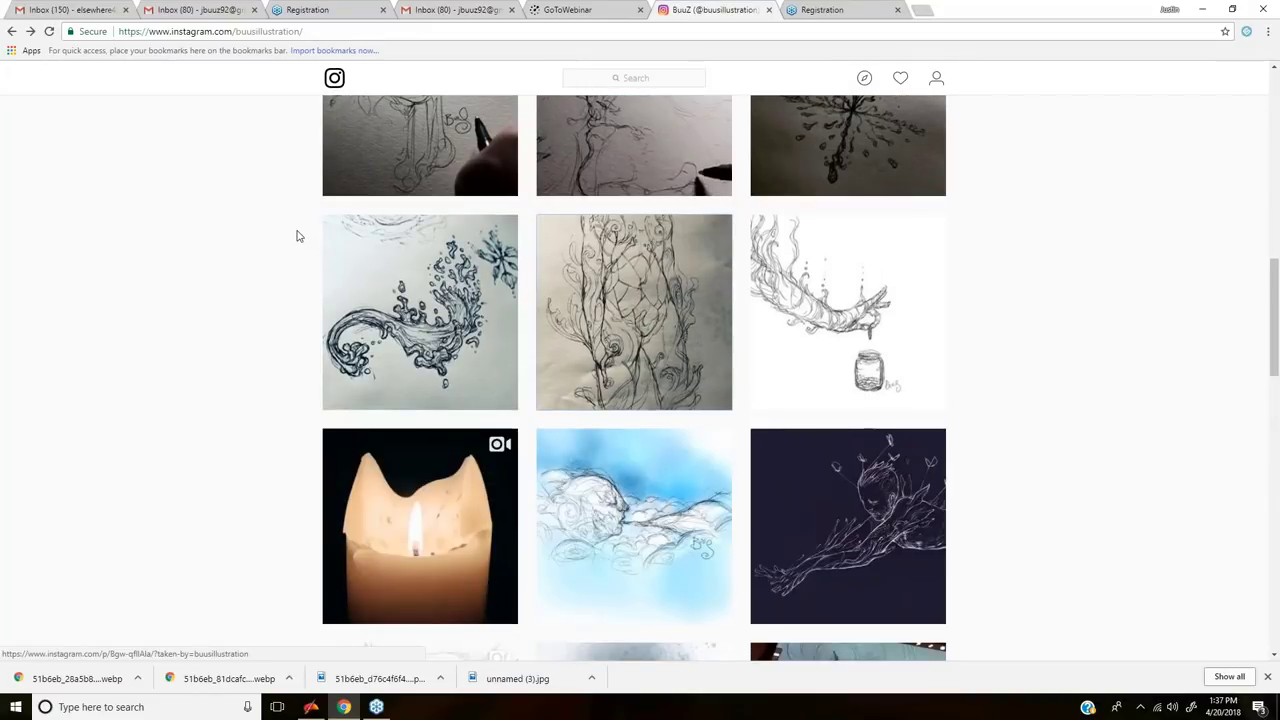
pyautogui.scroll(2, 320, 237)
pyautogui.click(580, 300)
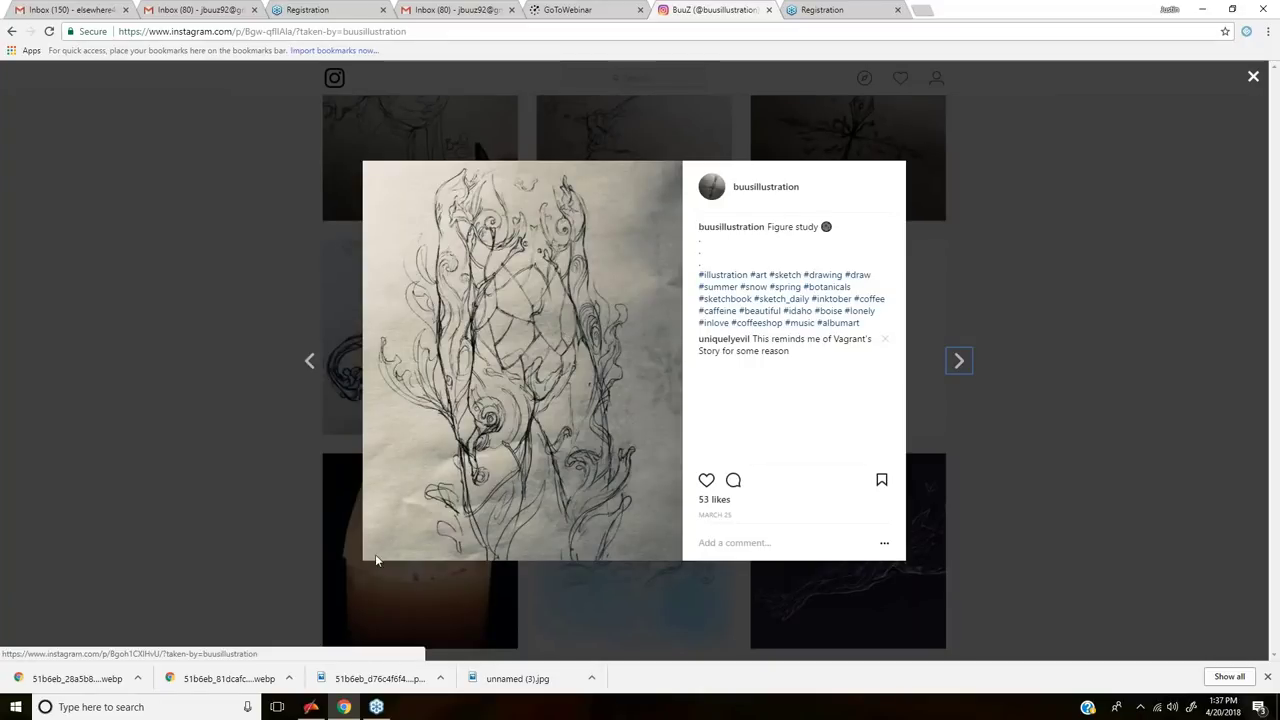
# Step: Examine the Figure study ink sketch, close it, and view the fountain pen nib ink drawing post
pyautogui.rightClick(525, 383)
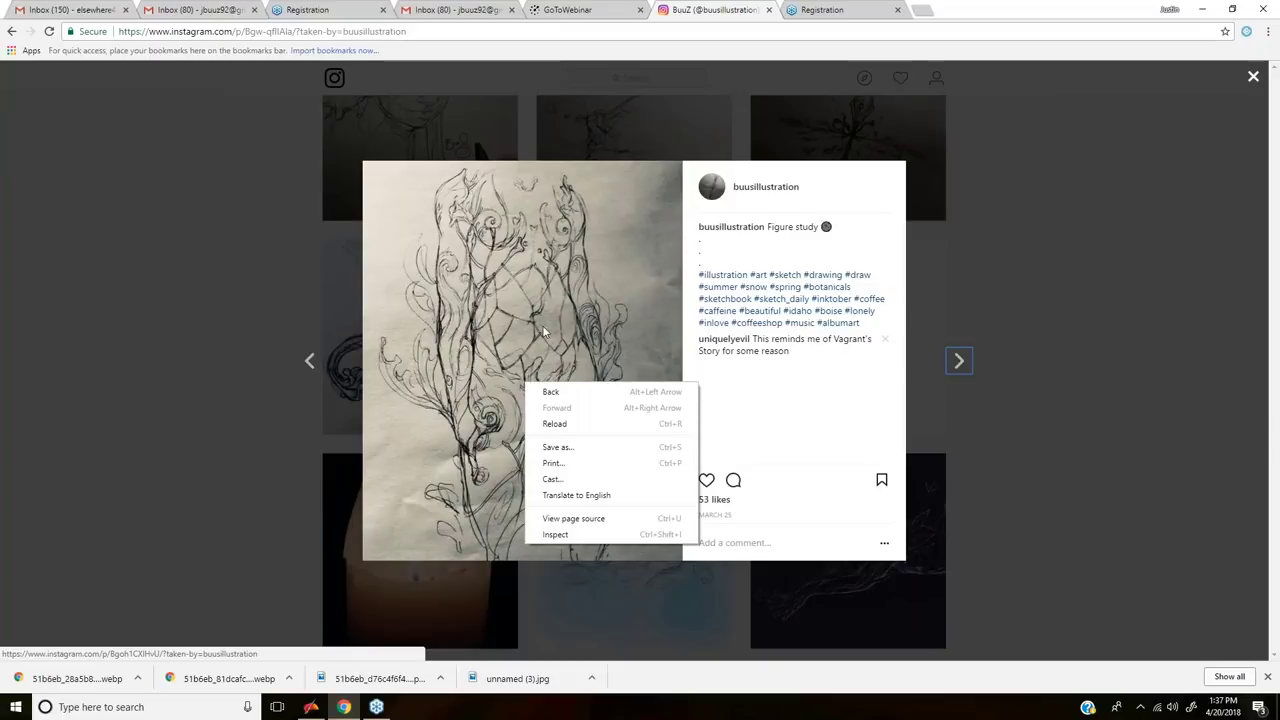
pyautogui.click(765, 390)
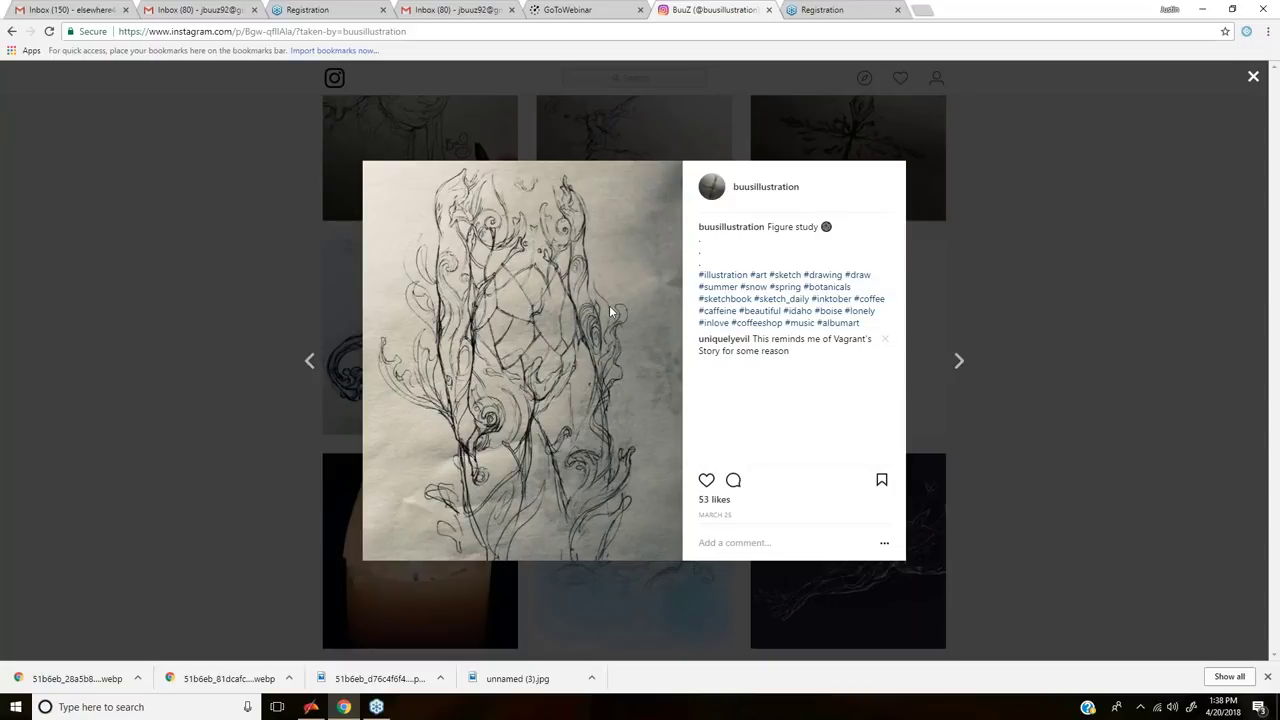
pyautogui.click(245, 298)
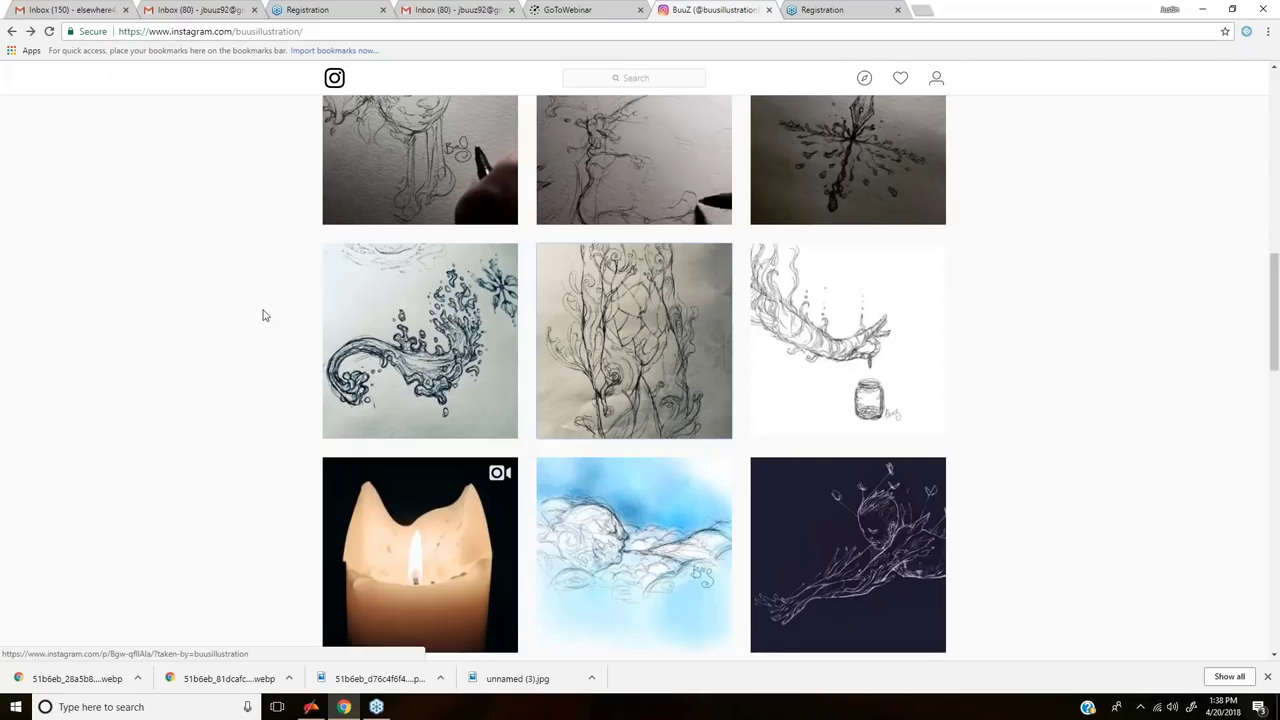
pyautogui.scroll(1, 257, 314)
pyautogui.click(808, 236)
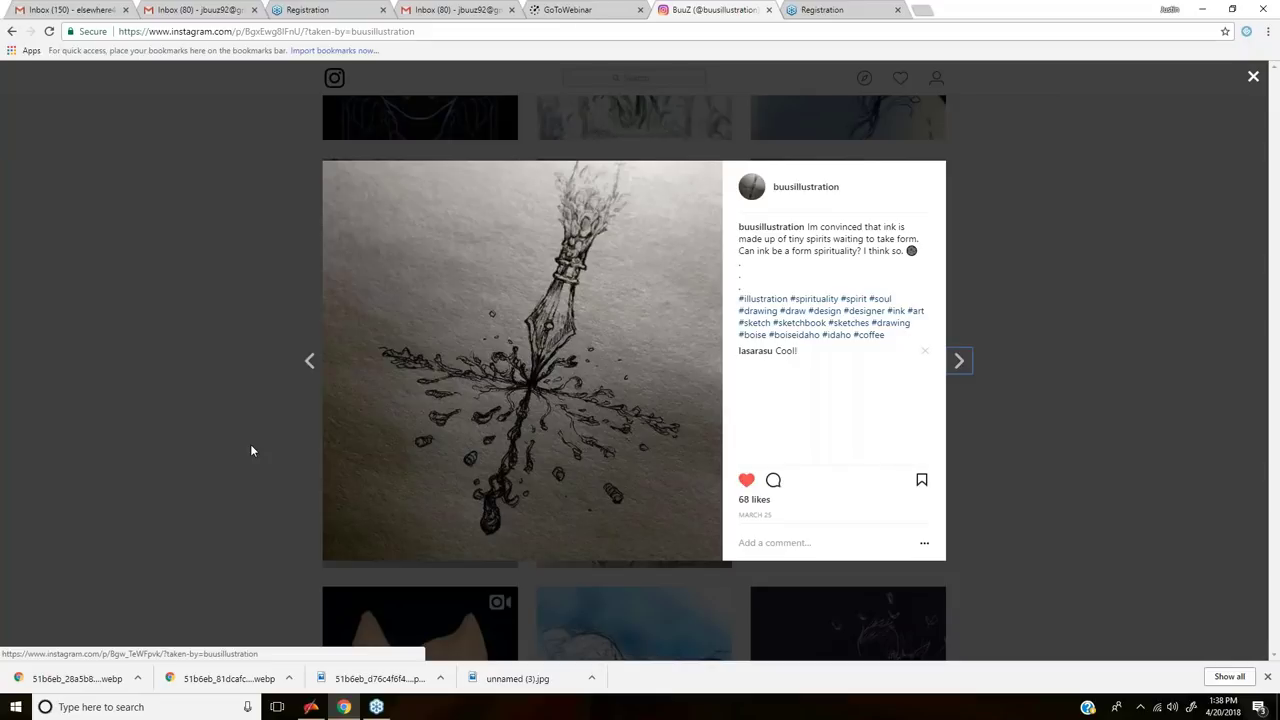
pyautogui.click(251, 451)
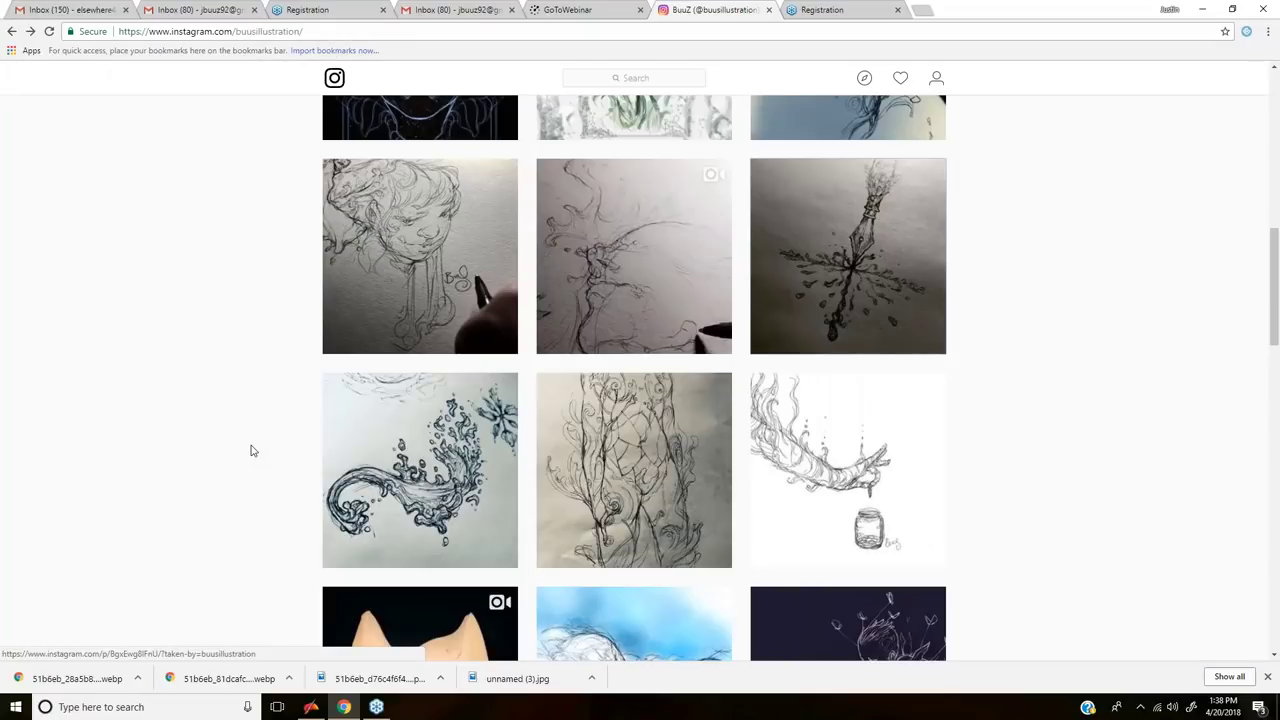
# Step: Browse further through the gallery and view the Melting together candle faces post, closing it when done
pyautogui.scroll(-5, 262, 445)
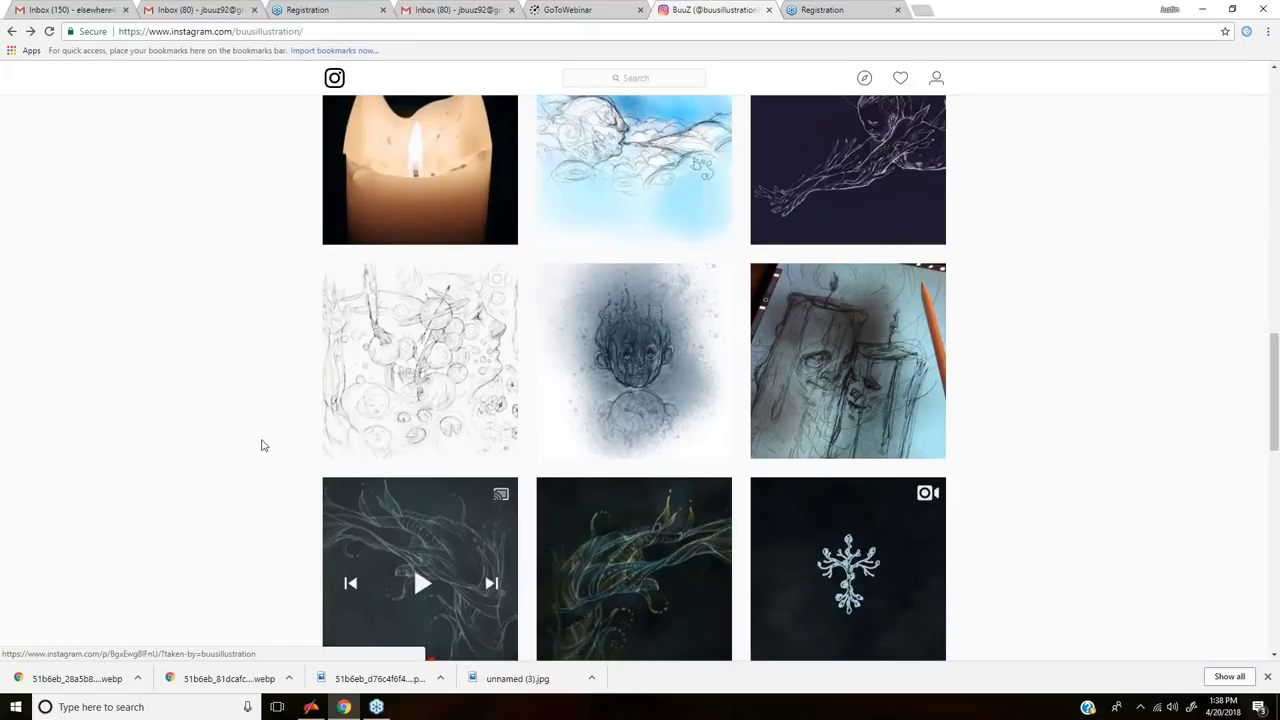
pyautogui.scroll(-3, 262, 445)
pyautogui.scroll(3, 900, 410)
pyautogui.click(900, 410)
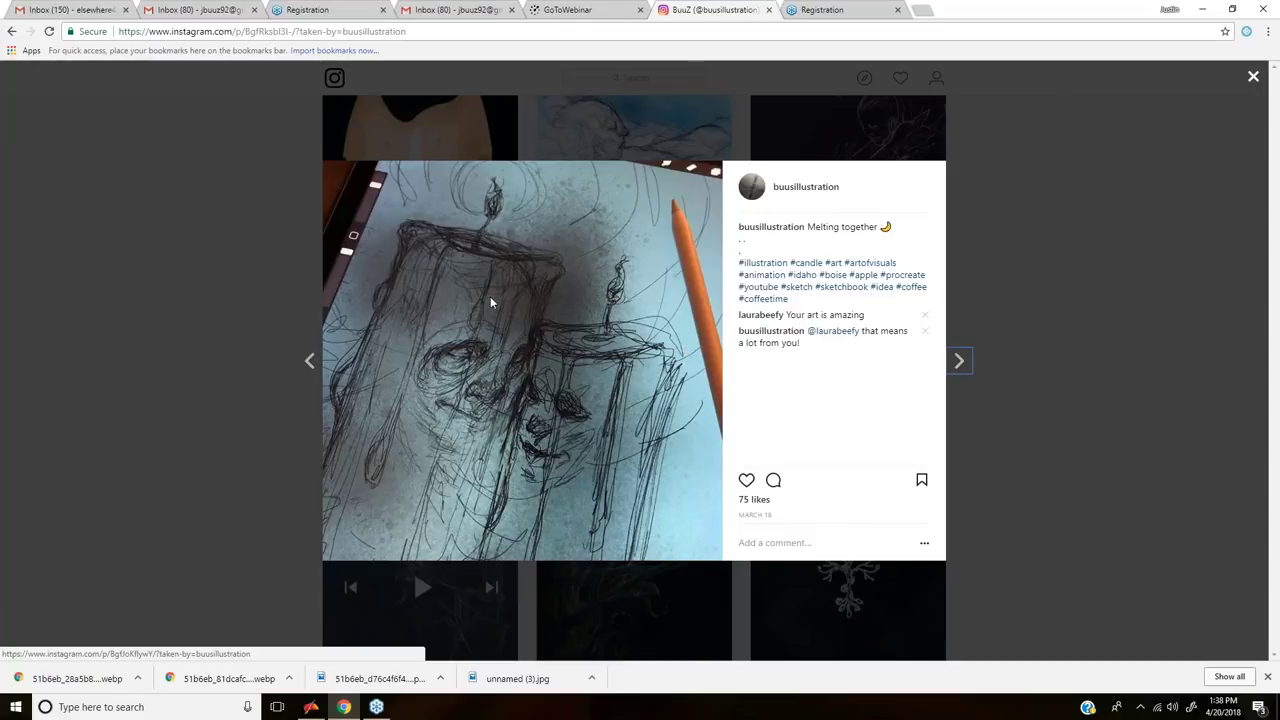
pyautogui.click(154, 314)
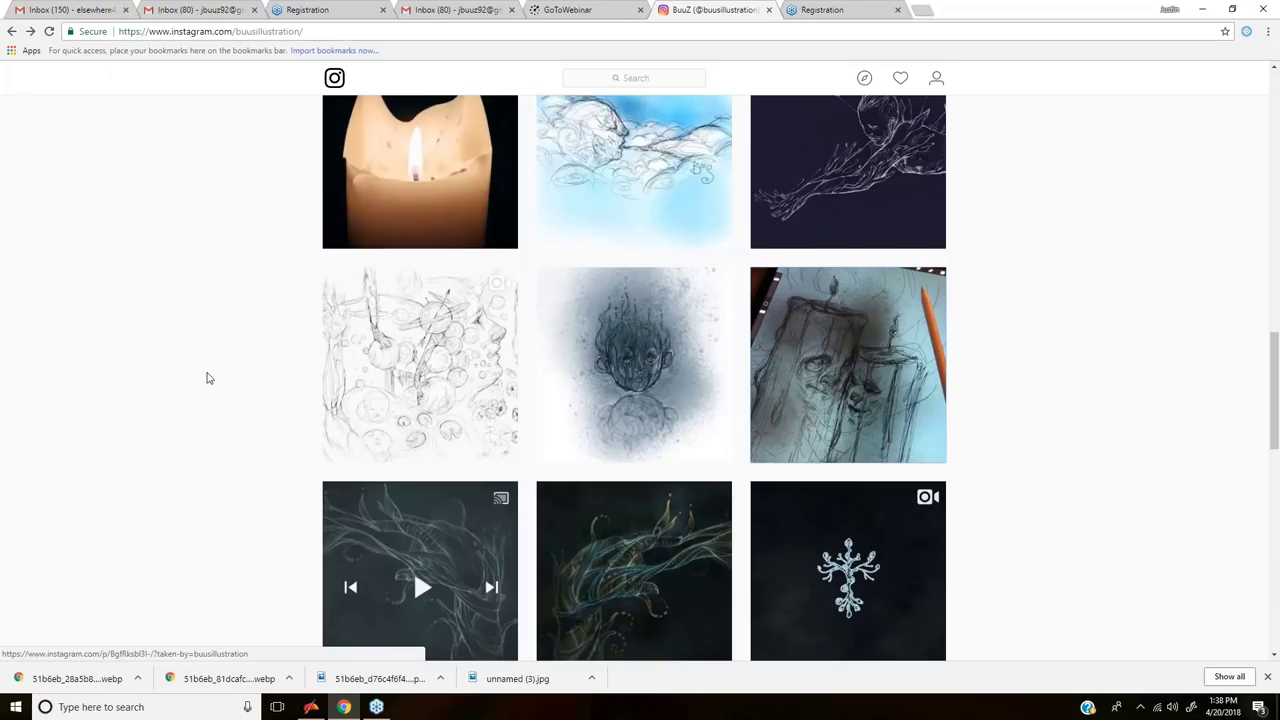
pyautogui.scroll(10, 209, 377)
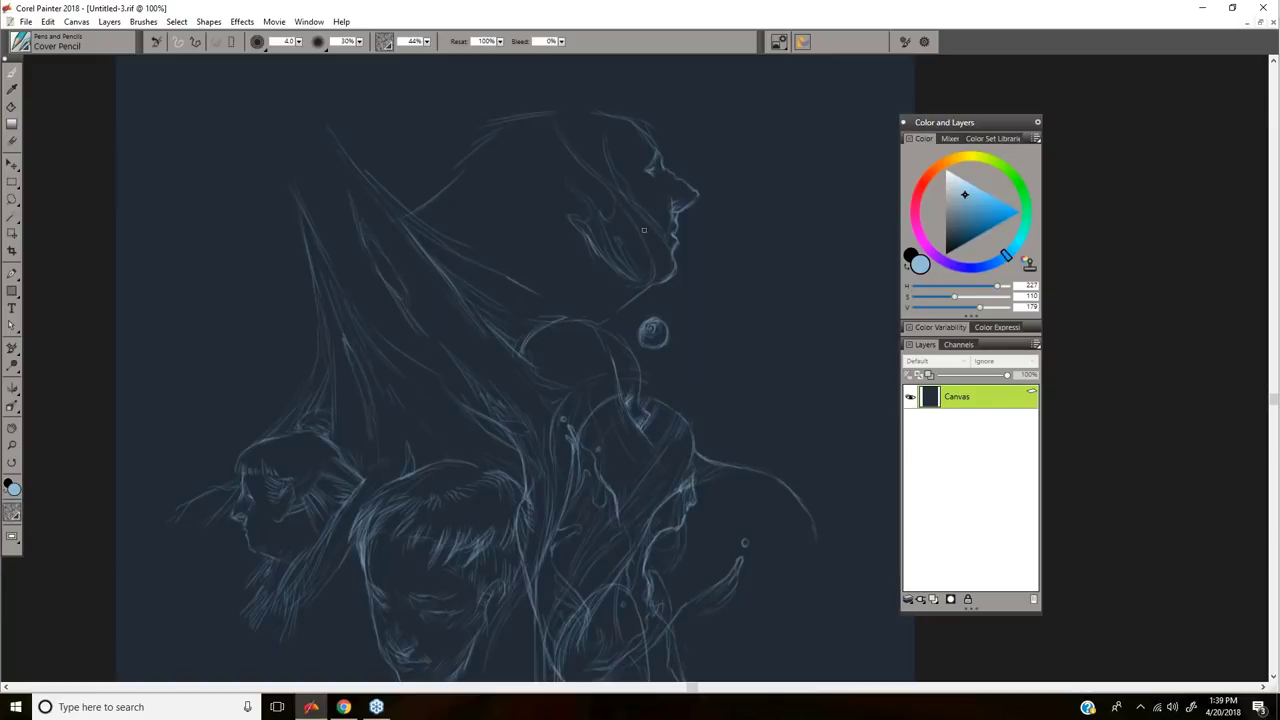
# Step: Return to Untitled-3.rif in Corel Painter, add flowing strands to the large head's jaw and crown, and put Cover Pencil in a custom palette
pyautogui.moveTo(652, 243); pyautogui.dragTo(665, 277)
pyautogui.moveTo(575, 117); pyautogui.dragTo(581, 136)
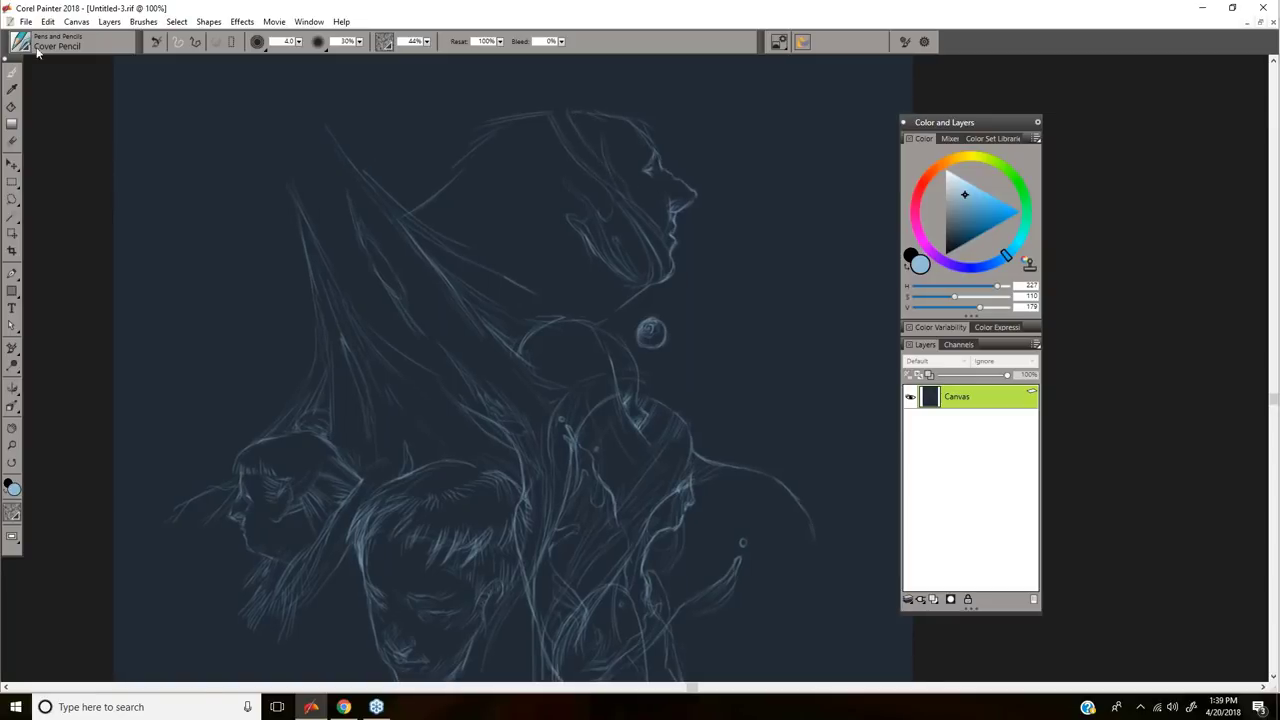
pyautogui.moveTo(37, 52); pyautogui.dragTo(105, 158)
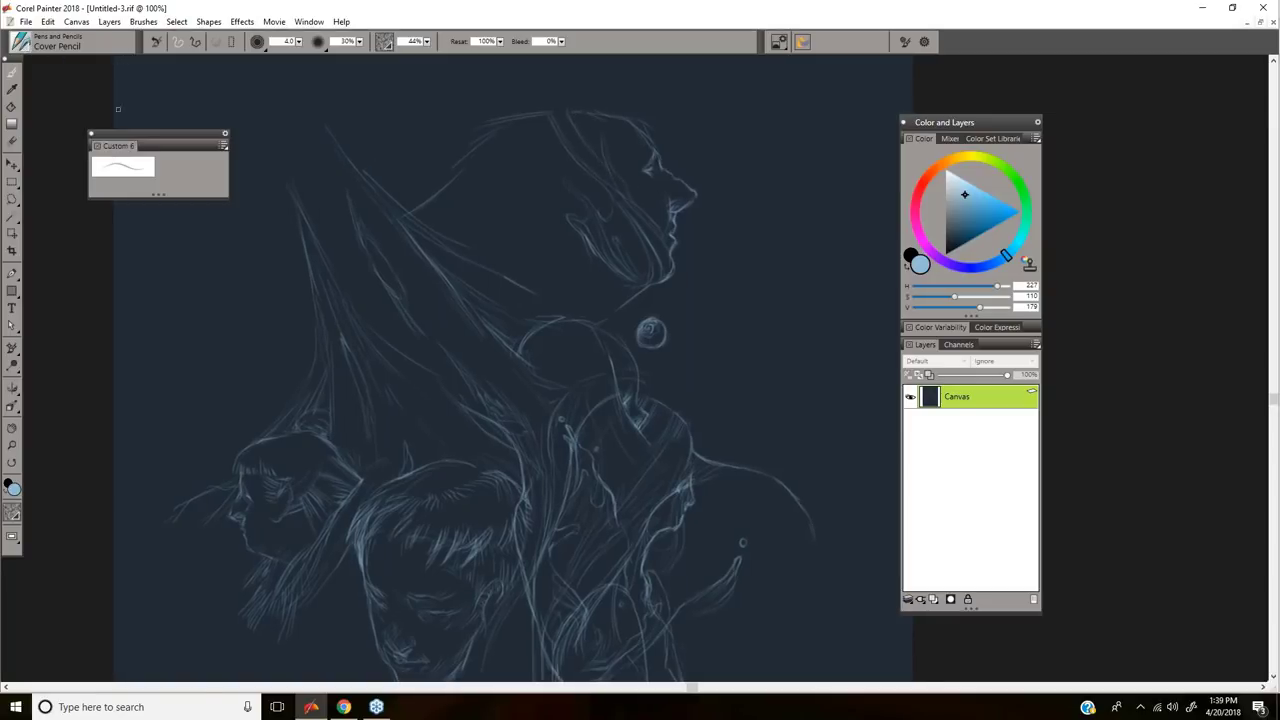
# Step: Try the Scratchboard Tool from Pens and Pencils with test strokes beside the large profile, and undo them
pyautogui.click(20, 41)
pyautogui.scroll(-3, 241, 344)
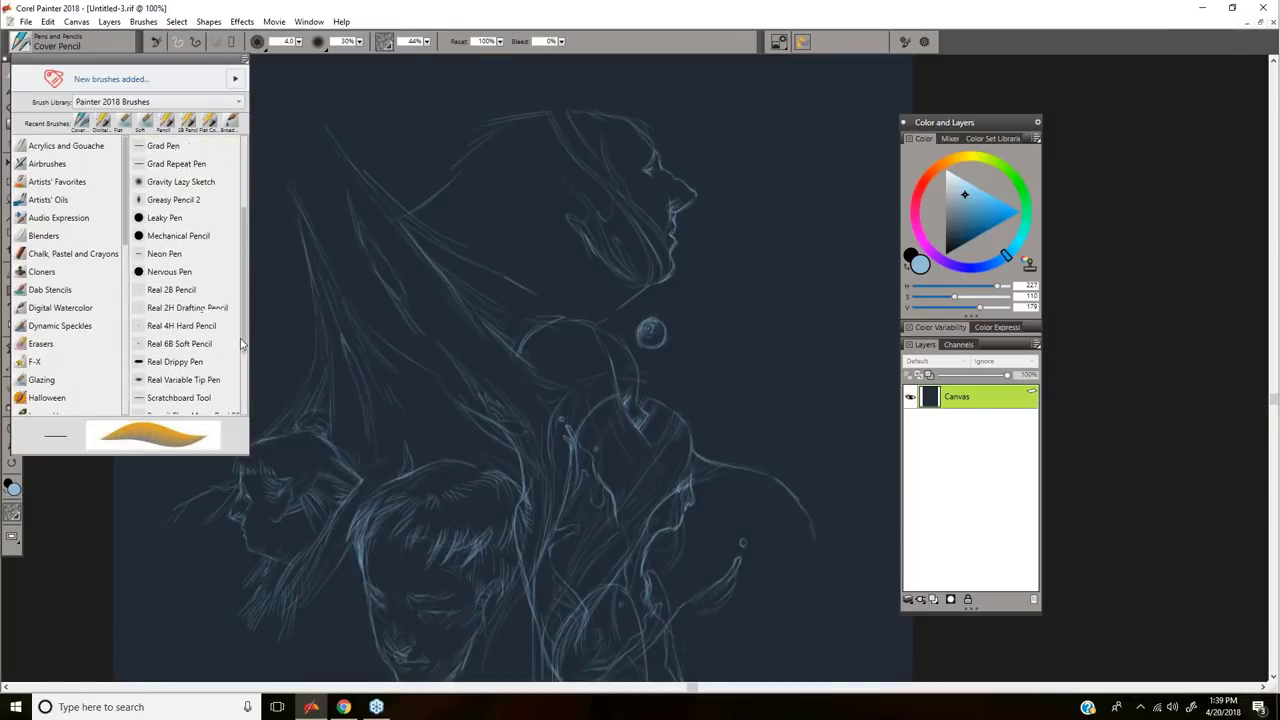
pyautogui.scroll(-3, 241, 344)
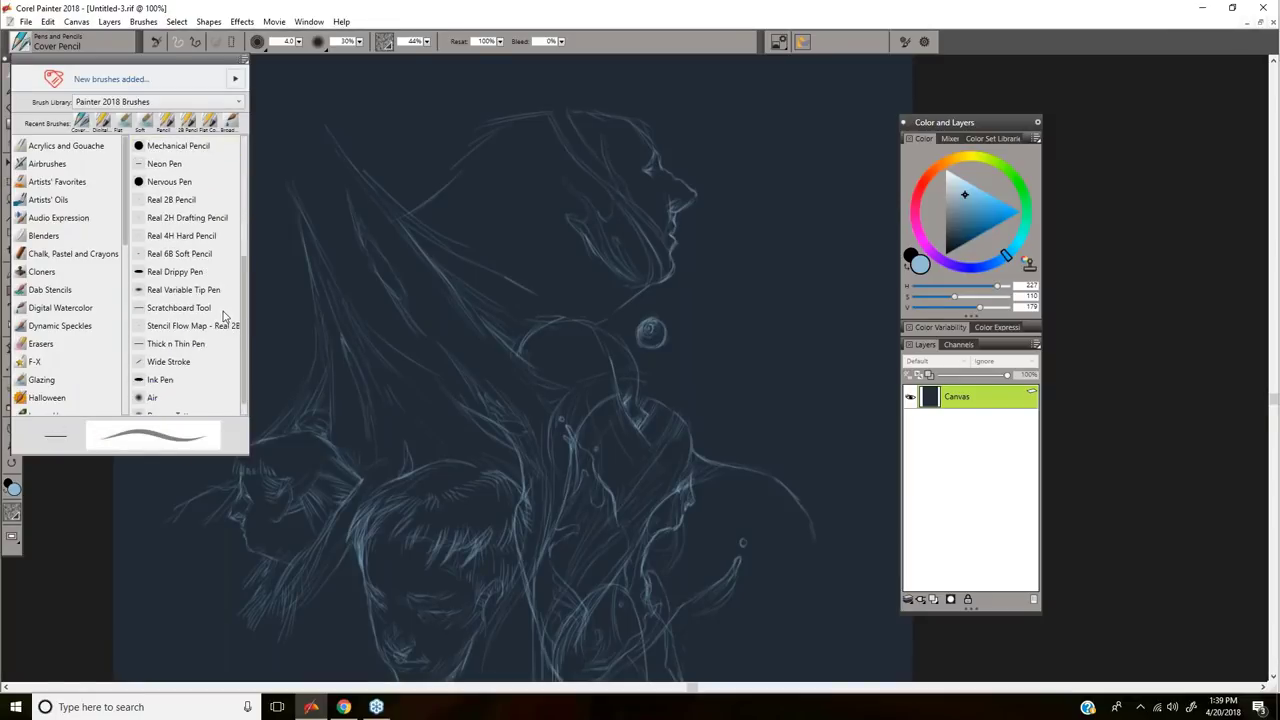
pyautogui.click(222, 308)
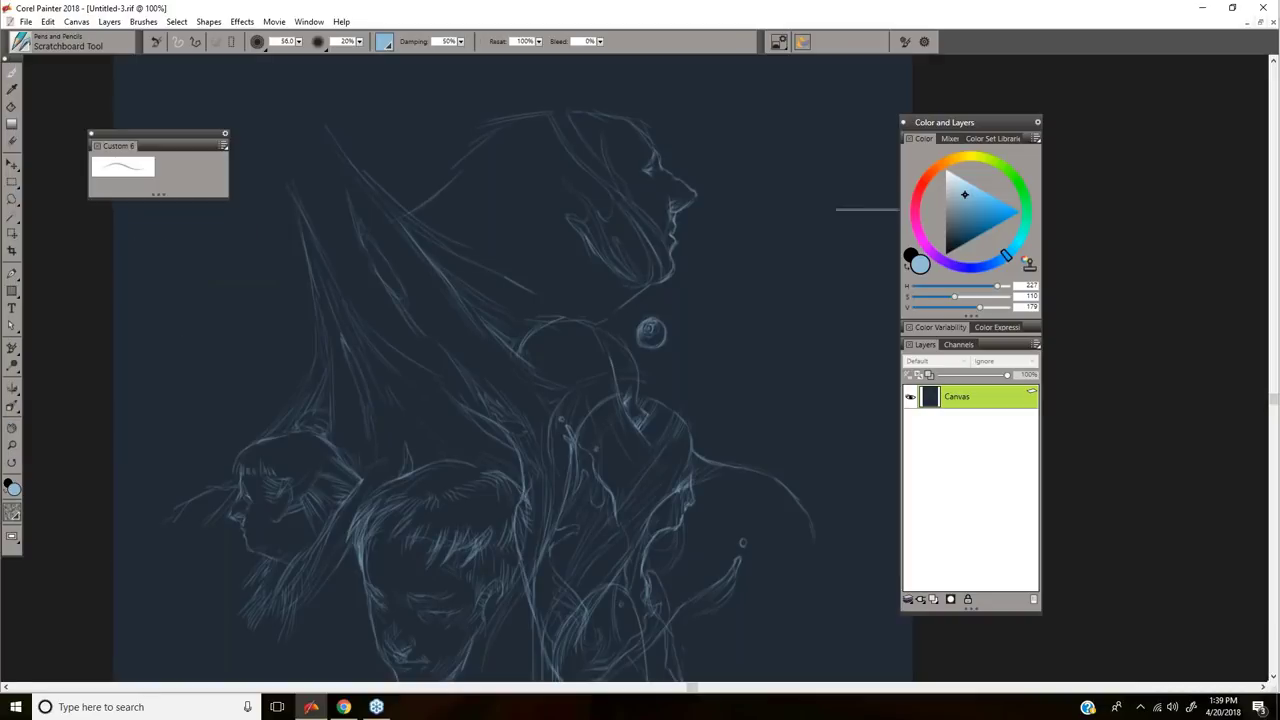
pyautogui.moveTo(792, 193); pyautogui.dragTo(798, 193)
pyautogui.moveTo(779, 252); pyautogui.dragTo(793, 172)
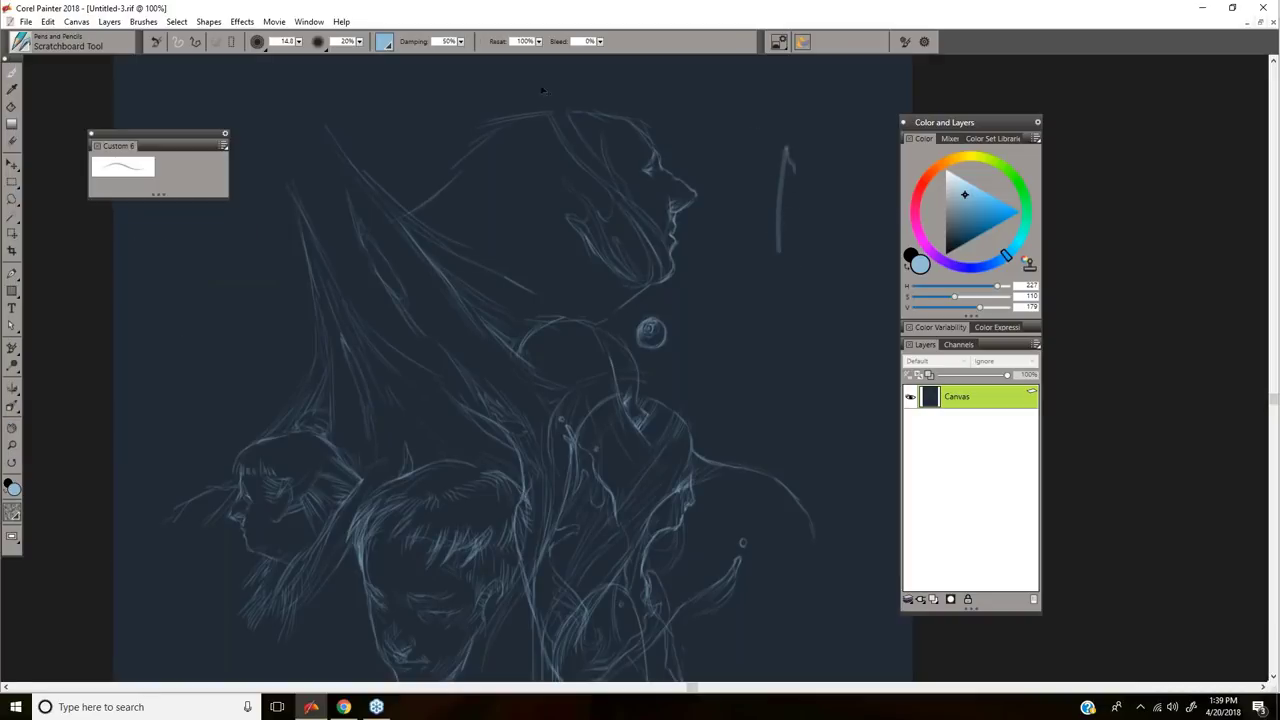
pyautogui.hotkey('ctrl', 'z')
# Step: Try Scratchboard Tool strokes at 100% opacity in the empty area beside the profile, undoing each one
pyautogui.moveTo(160, 8)
pyautogui.mouseDown()
pyautogui.moveTo(160, 75)
pyautogui.moveTo(156, 1)
pyautogui.mouseUp()
pyautogui.click(149, 22)
pyautogui.click(107, 217)
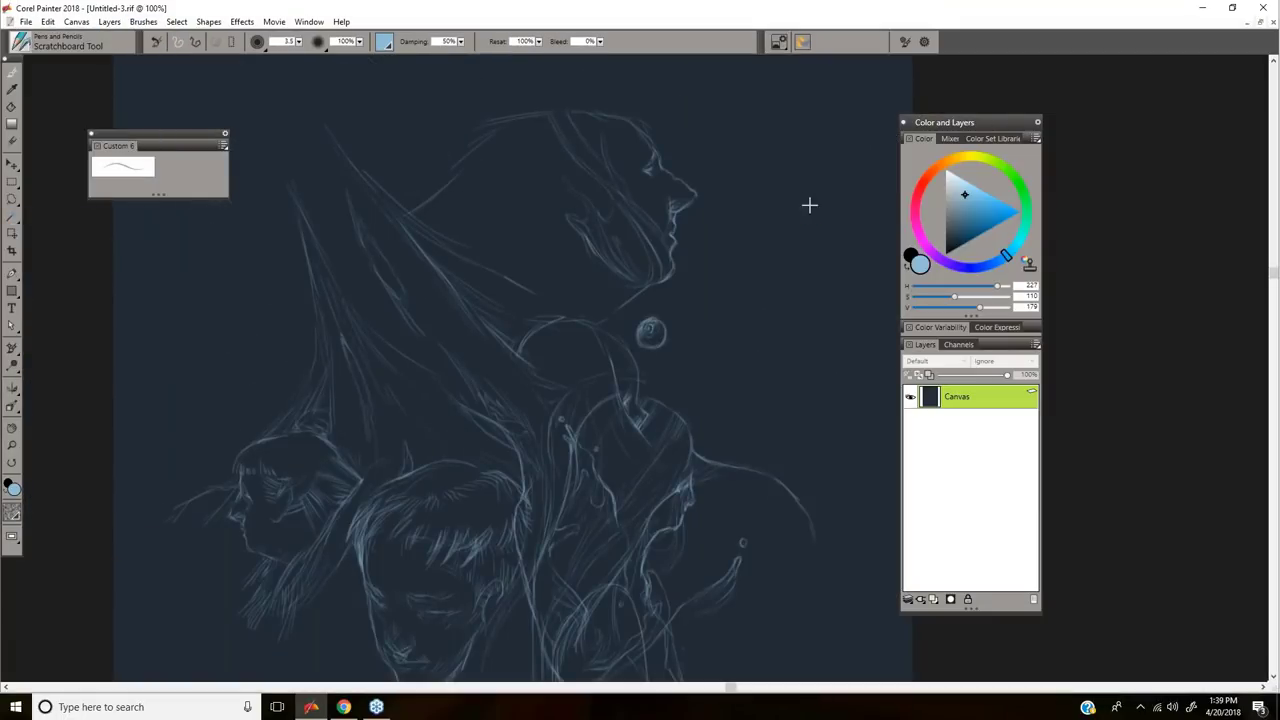
pyautogui.hotkey('ctrl', 'space')
pyautogui.click(737, 222)
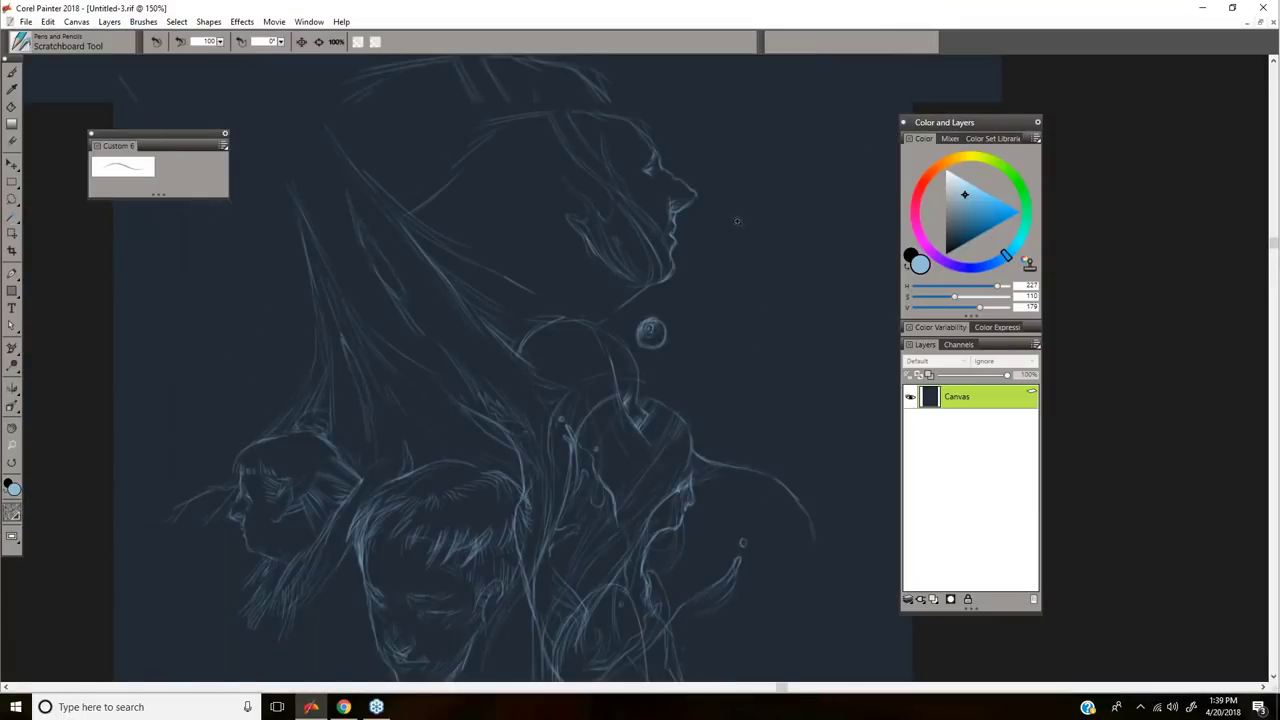
pyautogui.keyDown('ctrl'); pyautogui.keyDown('alt'); pyautogui.click(744, 227); pyautogui.keyUp('alt'); pyautogui.keyUp('ctrl')
pyautogui.moveTo(746, 226)
pyautogui.mouseDown()
pyautogui.moveTo(734, 219)
pyautogui.moveTo(738, 178)
pyautogui.moveTo(756, 267)
pyautogui.mouseUp()
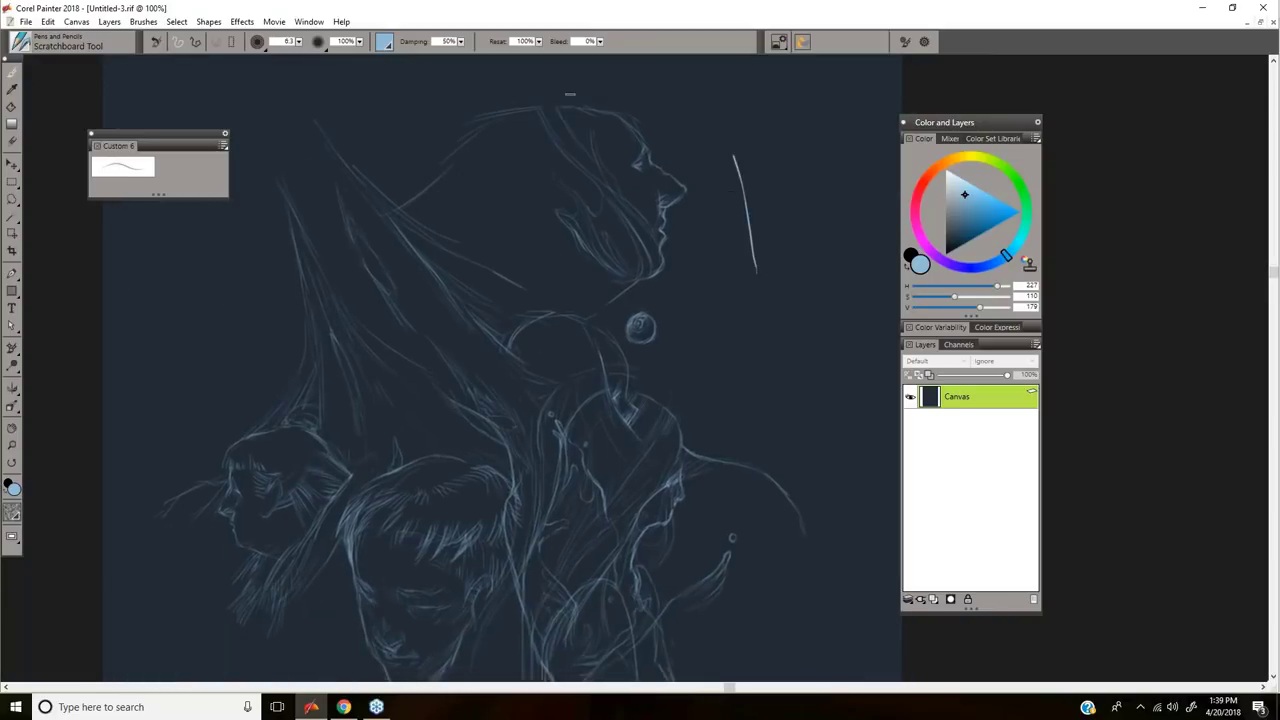
pyautogui.hotkey('ctrl', 'z')
pyautogui.moveTo(763, 156); pyautogui.dragTo(775, 235)
pyautogui.hotkey('ctrl', 'z')
# Step: Reduce the Scratchboard Tool size to 1.0, test thin looping strokes beside the profile, and undo them all
pyautogui.moveTo(299, 42); pyautogui.dragTo(293, 43)
pyautogui.press('[')
pyautogui.press('[')
pyautogui.press('[')
pyautogui.press('[')
pyautogui.moveTo(790, 205)
pyautogui.mouseDown()
pyautogui.moveTo(818, 188)
pyautogui.moveTo(772, 238)
pyautogui.mouseUp()
pyautogui.moveTo(759, 177)
pyautogui.mouseDown()
pyautogui.moveTo(775, 216)
pyautogui.moveTo(766, 180)
pyautogui.moveTo(774, 211)
pyautogui.moveTo(807, 236)
pyautogui.moveTo(770, 259)
pyautogui.mouseUp()
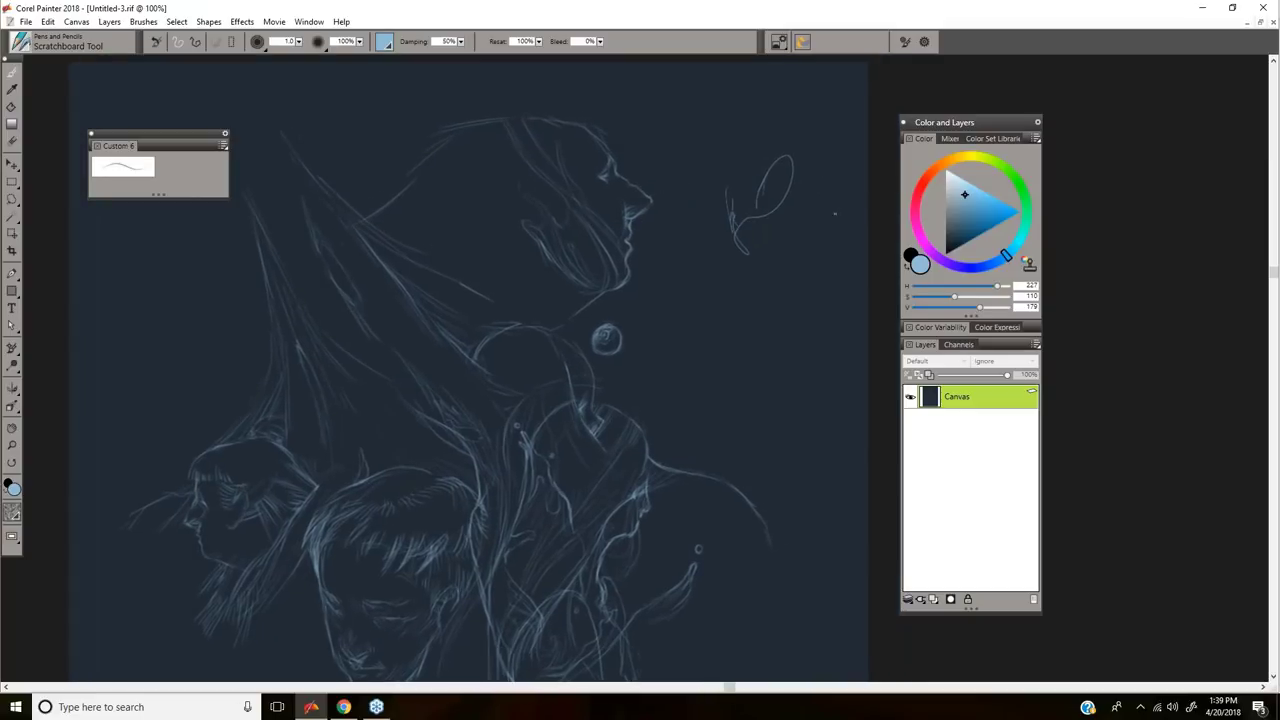
pyautogui.hotkey('ctrl', 'z')
pyautogui.hotkey('ctrl', 'z')
pyautogui.hotkey('ctrl', 'z')
pyautogui.hotkey('ctrl', 'z')
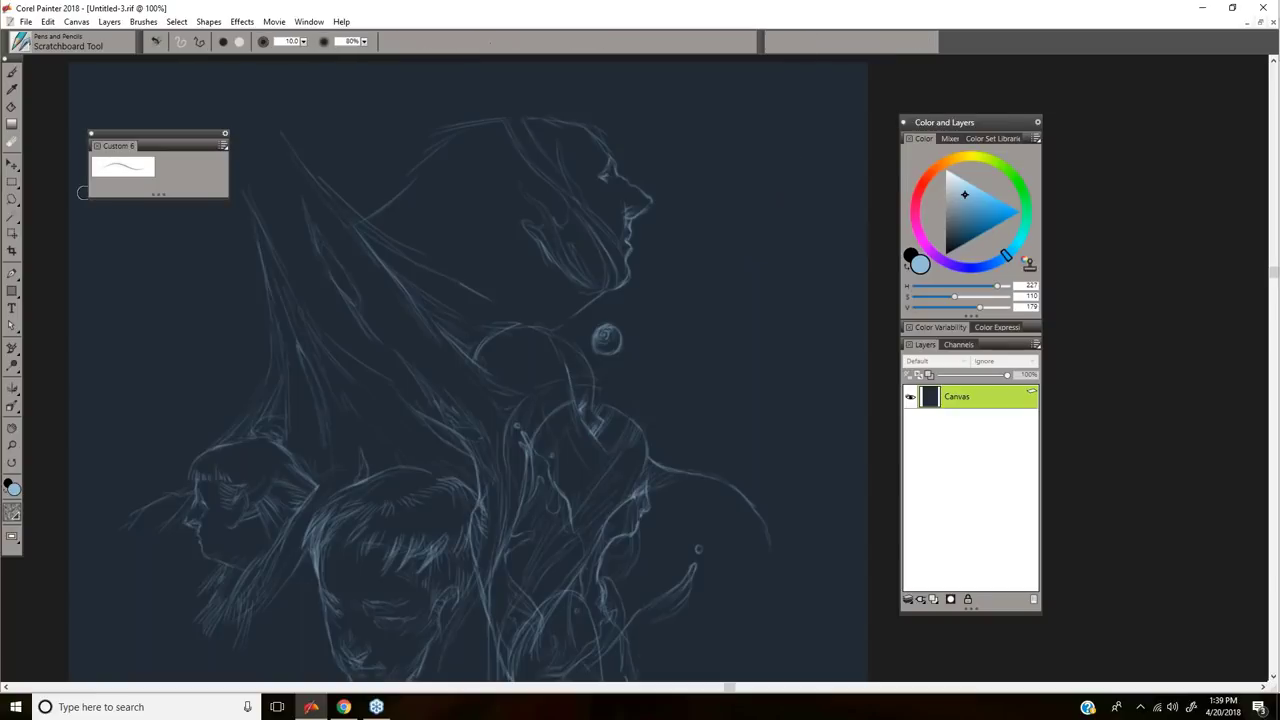
# Step: Switch back to Cover Pencil, test curved strokes beside the profile, and undo them
pyautogui.click(119, 174)
pyautogui.moveTo(752, 180); pyautogui.dragTo(722, 272)
pyautogui.moveTo(766, 215)
pyautogui.mouseDown()
pyautogui.moveTo(742, 300)
pyautogui.moveTo(781, 186)
pyautogui.mouseUp()
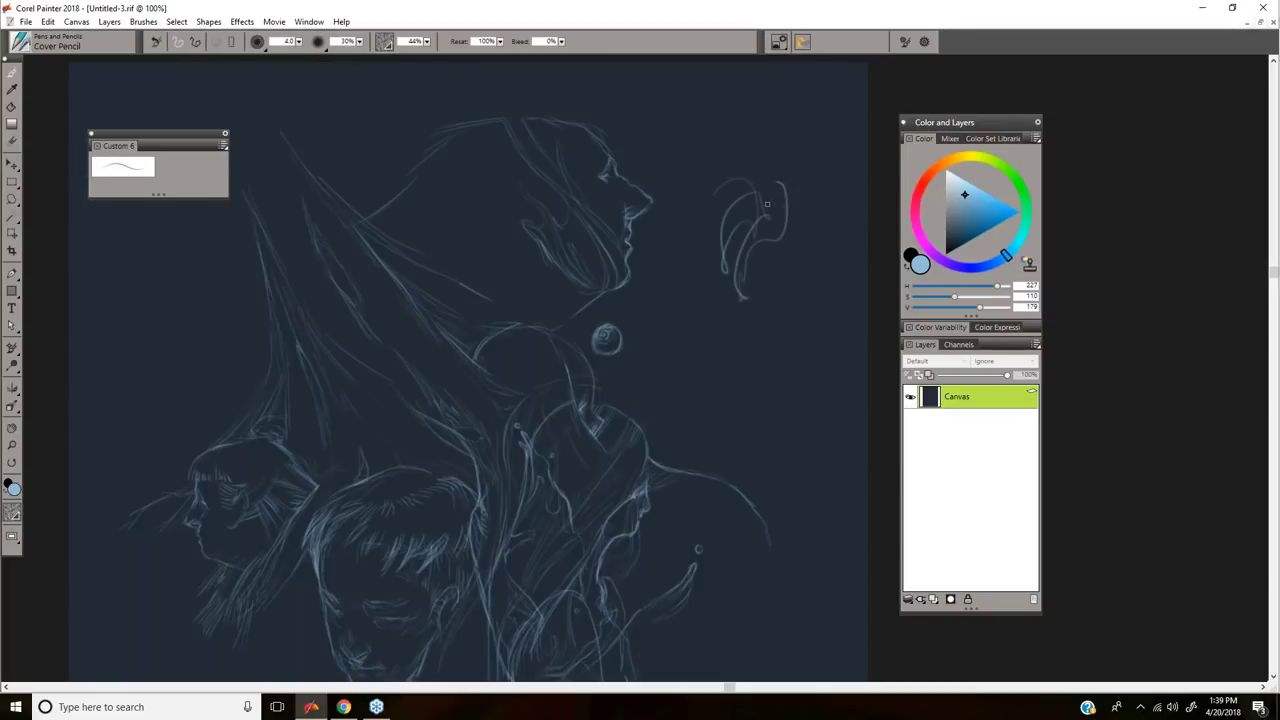
pyautogui.moveTo(736, 244); pyautogui.dragTo(799, 241)
pyautogui.hotkey('ctrl', 'z')
pyautogui.hotkey('ctrl', 'z')
pyautogui.hotkey('ctrl', 'z')
pyautogui.hotkey('ctrl', 'z')
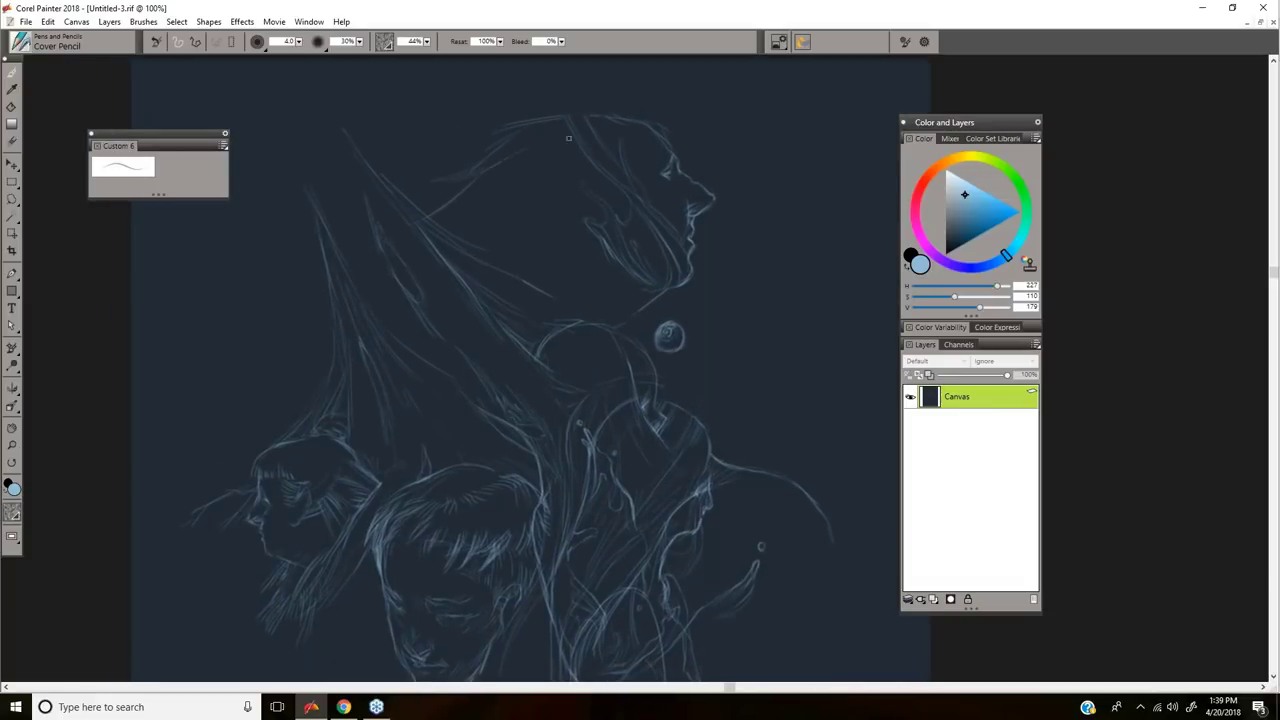
# Step: Draw a contour line sweeping back from the large head's crown, and choose the Digital Airbrush from the Simple brushes
pyautogui.moveTo(574, 140)
pyautogui.mouseDown()
pyautogui.moveTo(515, 158)
pyautogui.moveTo(509, 174)
pyautogui.mouseUp()
pyautogui.click(20, 41)
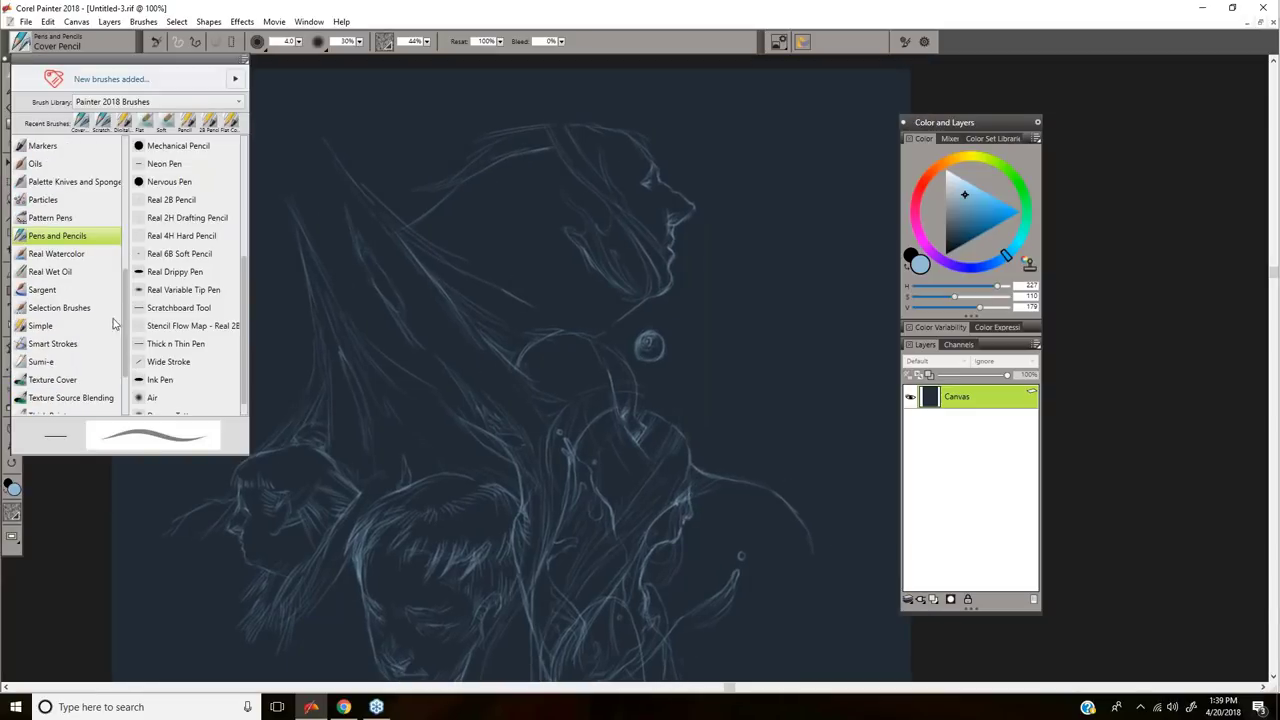
pyautogui.click(100, 327)
pyautogui.click(197, 183)
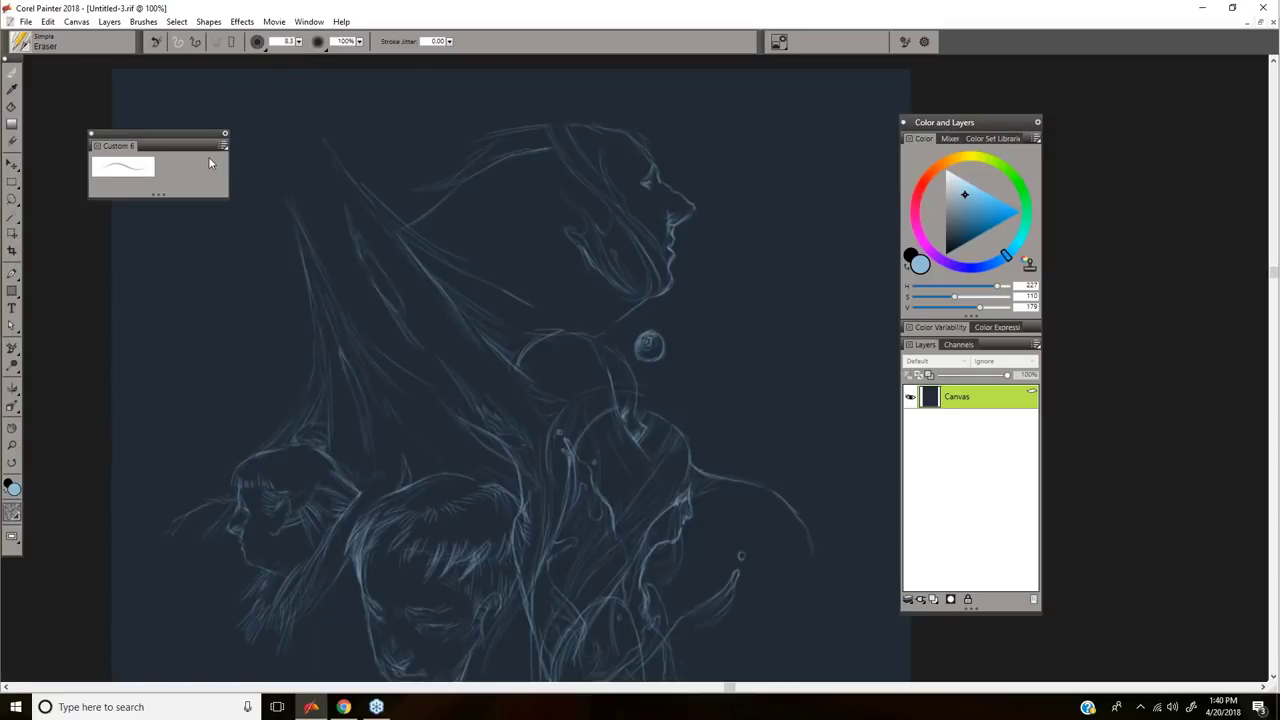
pyautogui.click(20, 41)
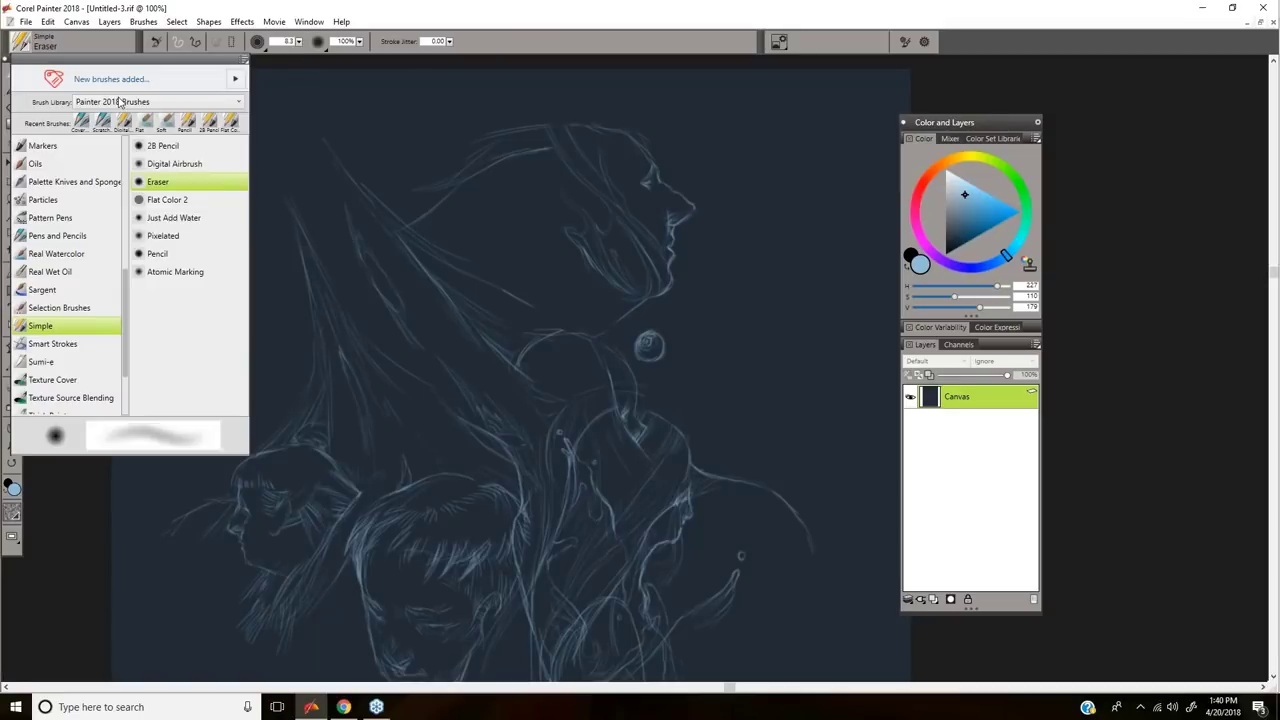
pyautogui.click(214, 167)
# Step: Add a new layer above the canvas, set it to Overlay, and choose a lighter blue
pyautogui.click(932, 600)
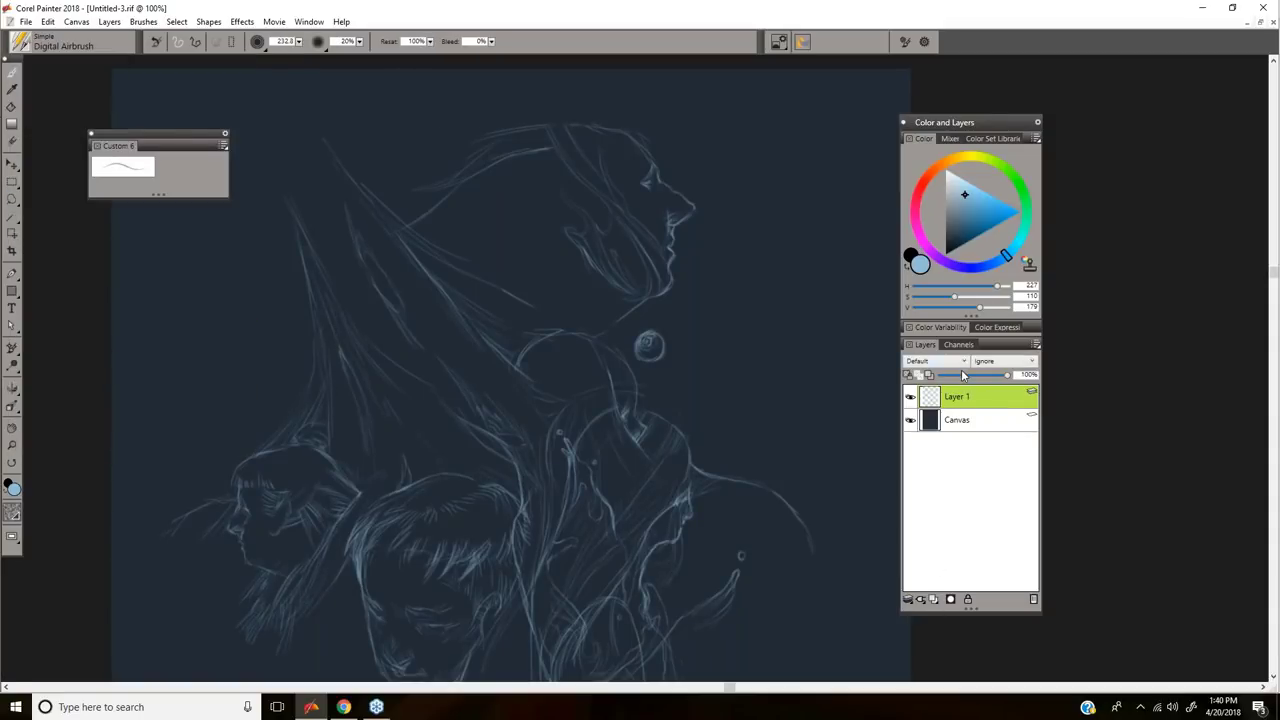
pyautogui.click(963, 361)
pyautogui.click(930, 516)
pyautogui.moveTo(966, 196); pyautogui.dragTo(956, 185)
# Step: Try airbrushing a soft pale blue glow along the large profile's eye, nose, lips and chin
pyautogui.moveTo(628, 165)
pyautogui.mouseDown()
pyautogui.moveTo(691, 228)
pyautogui.moveTo(661, 198)
pyautogui.mouseUp()
pyautogui.moveTo(700, 200)
pyautogui.mouseDown()
pyautogui.moveTo(680, 214)
pyautogui.moveTo(685, 199)
pyautogui.moveTo(668, 284)
pyautogui.moveTo(675, 232)
pyautogui.mouseUp()
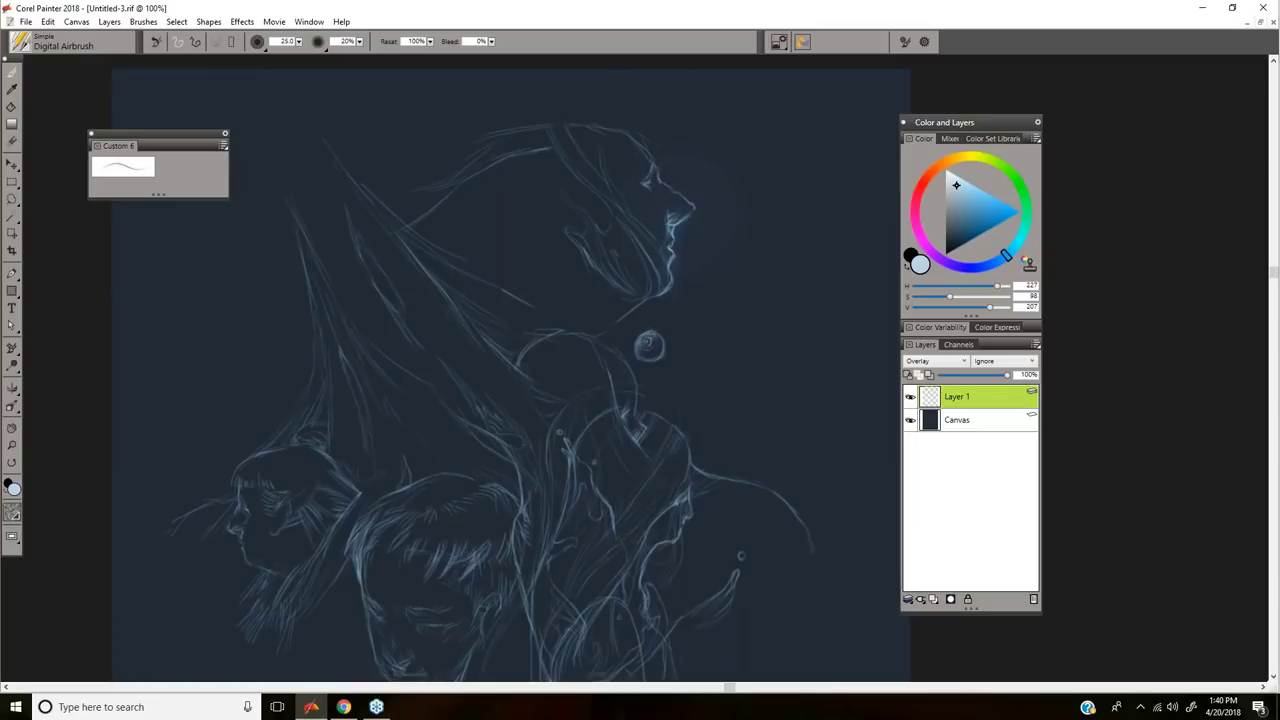
pyautogui.moveTo(658, 286); pyautogui.dragTo(674, 286)
pyautogui.moveTo(682, 214); pyautogui.dragTo(662, 284)
pyautogui.moveTo(697, 234); pyautogui.dragTo(669, 195)
pyautogui.moveTo(499, 352); pyautogui.dragTo(525, 413)
# Step: Try a pale pinkish-purple airbrush glow around the large profile's nose and mouth, and undo the glow strokes
pyautogui.click(924, 243)
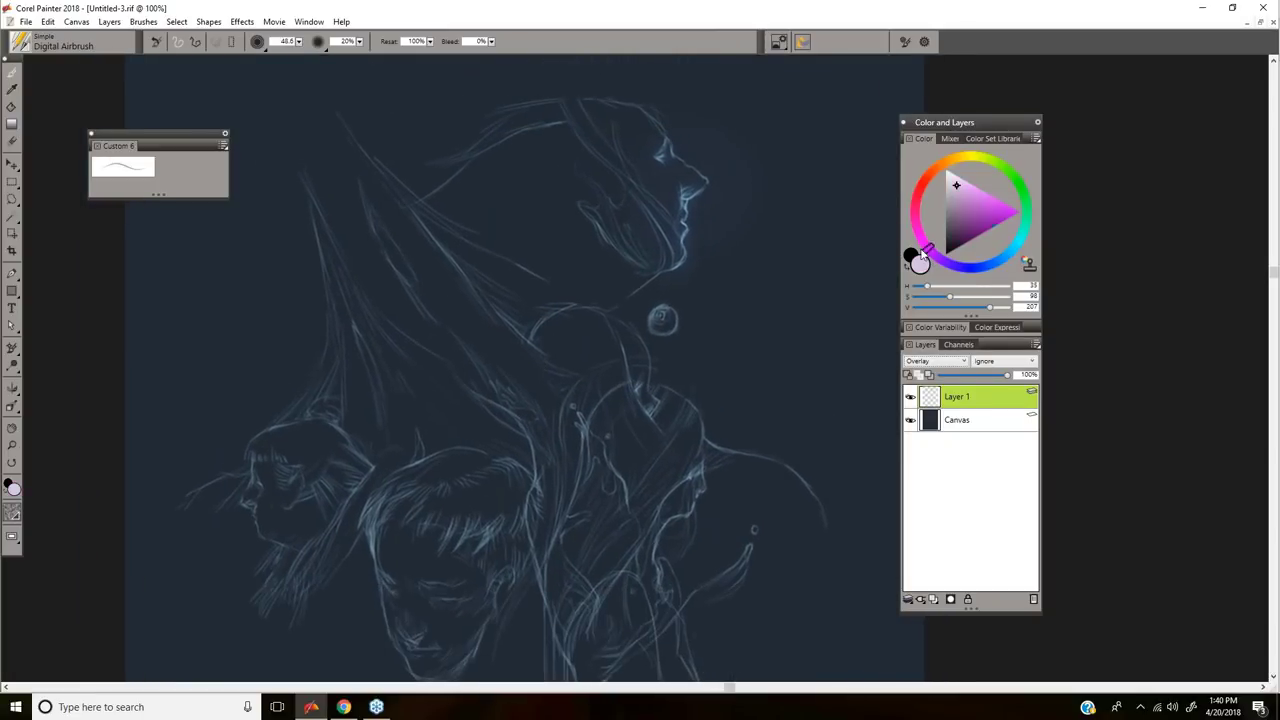
pyautogui.moveTo(676, 165)
pyautogui.mouseDown()
pyautogui.moveTo(687, 199)
pyautogui.moveTo(687, 167)
pyautogui.moveTo(673, 206)
pyautogui.moveTo(690, 190)
pyautogui.mouseUp()
pyautogui.hotkey('ctrl', 'z')
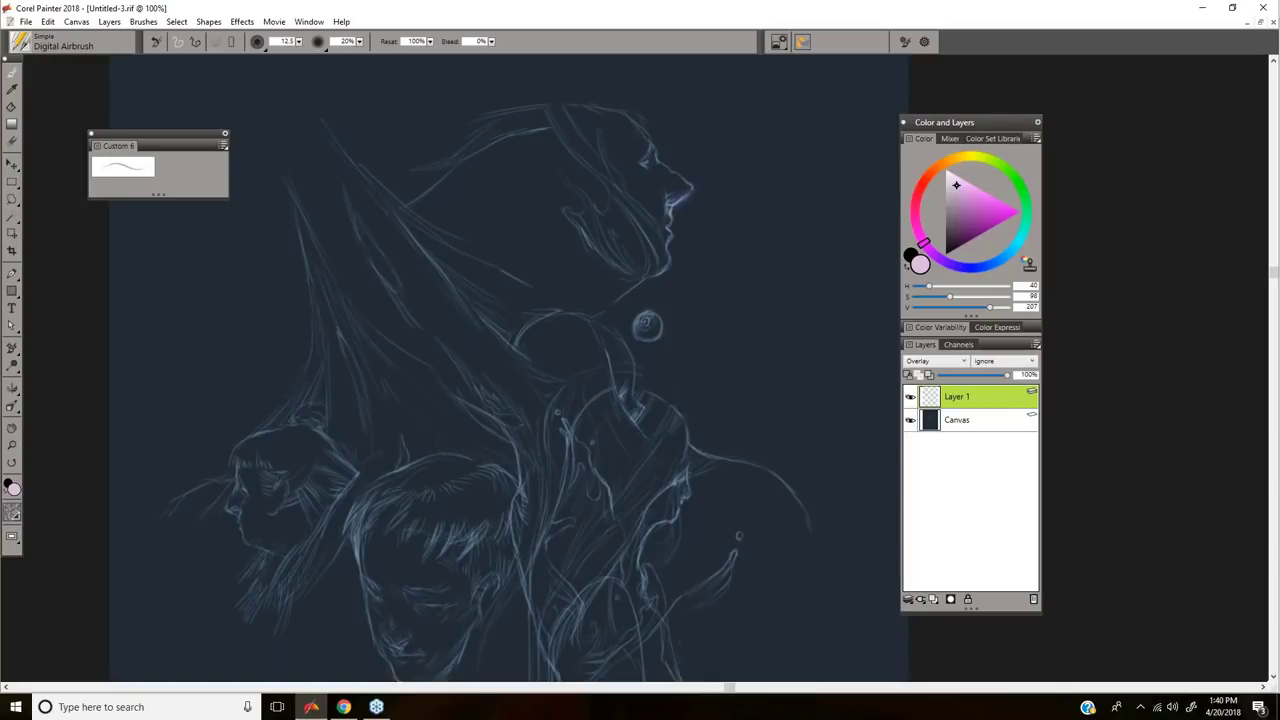
pyautogui.hotkey('ctrl', 'z')
# Step: Add the Digital Airbrush to the custom palette beside Cover Pencil, and switch back to Cover Pencil
pyautogui.moveTo(551, 233)
pyautogui.mouseDown()
pyautogui.moveTo(557, 245)
pyautogui.moveTo(618, 216)
pyautogui.mouseUp()
pyautogui.moveTo(22, 43)
pyautogui.mouseDown()
pyautogui.moveTo(167, 154)
pyautogui.moveTo(110, 59)
pyautogui.mouseUp()
pyautogui.click(76, 96)
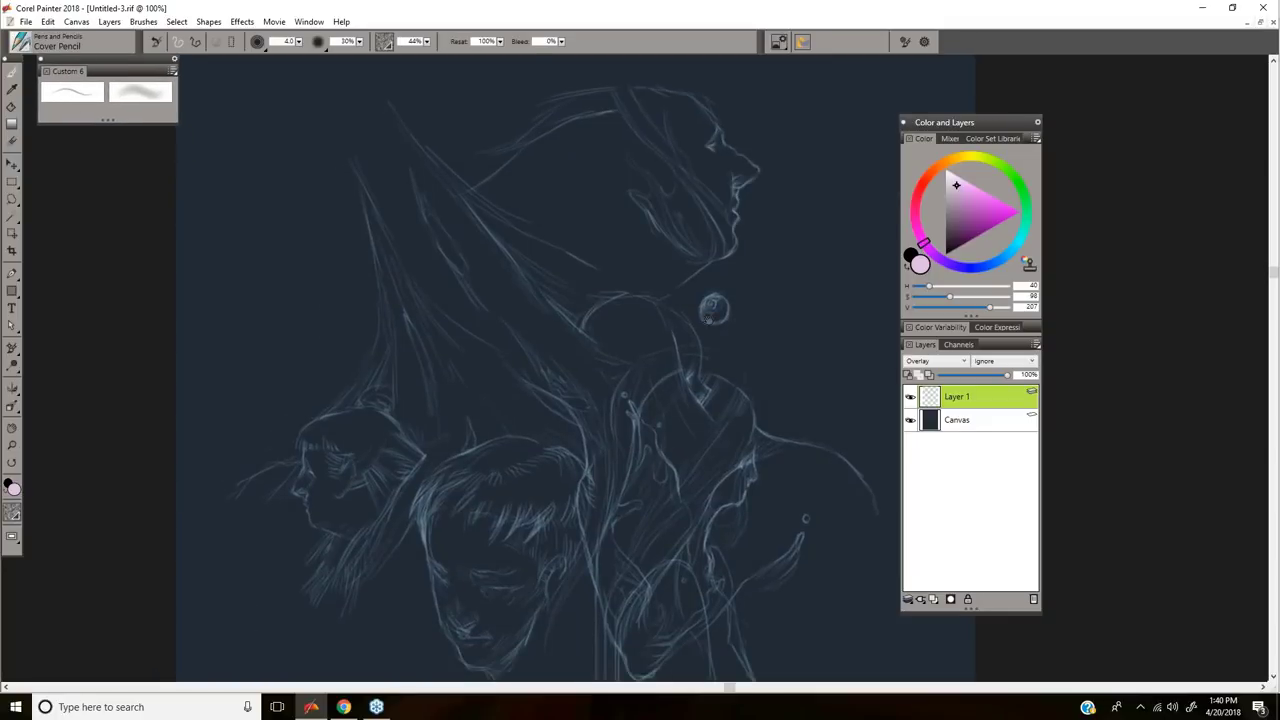
# Step: Sample the blue of the small sphere below the chin and adjust it to a muted grey-blue
pyautogui.moveTo(700, 326); pyautogui.dragTo(670, 325)
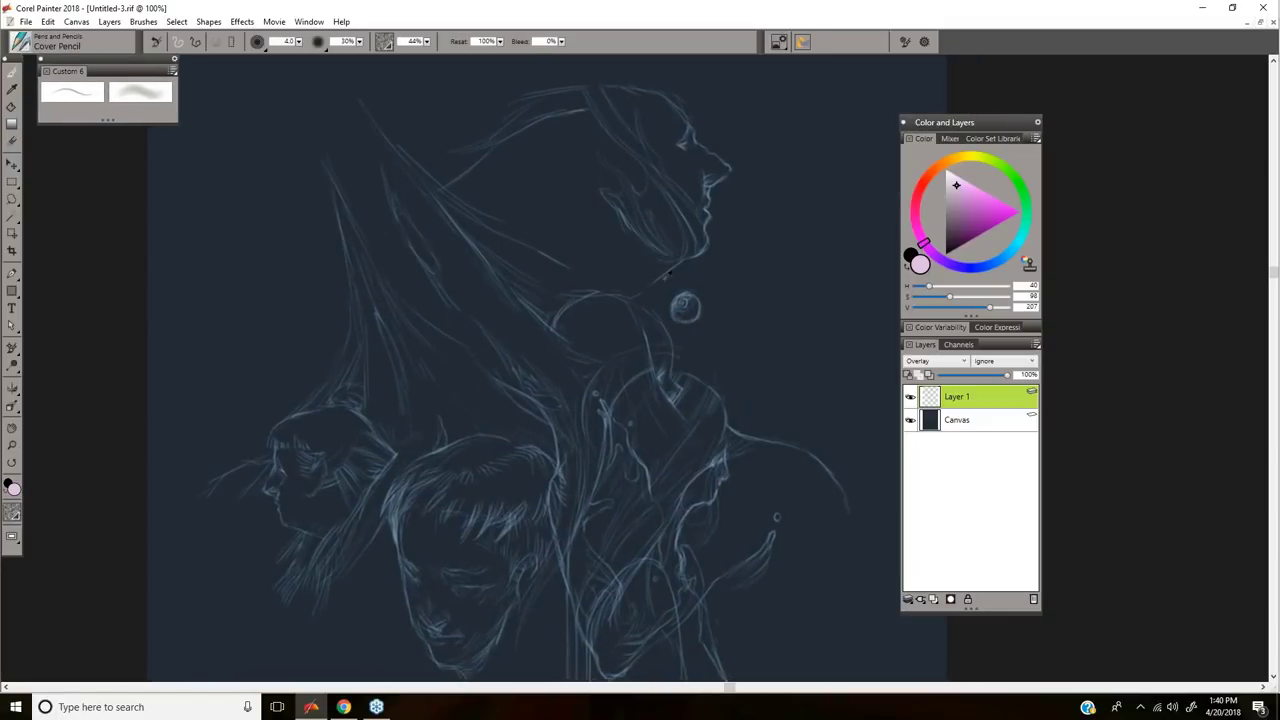
pyautogui.keyDown('alt'); pyautogui.click(686, 299); pyautogui.keyUp('alt')
pyautogui.click(958, 209)
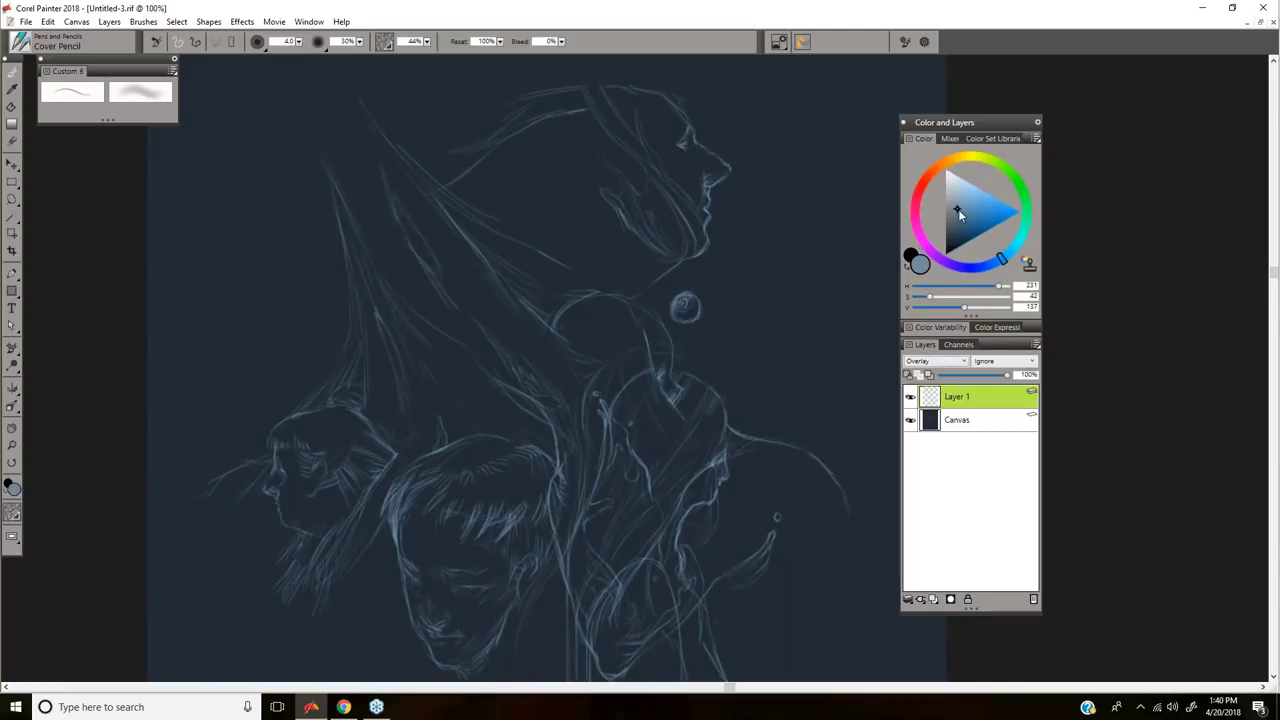
# Step: Delete Layer 1 and sketch faint flowing contours across the back, crown and jaw of the large head
pyautogui.moveTo(856, 264); pyautogui.dragTo(902, 288)
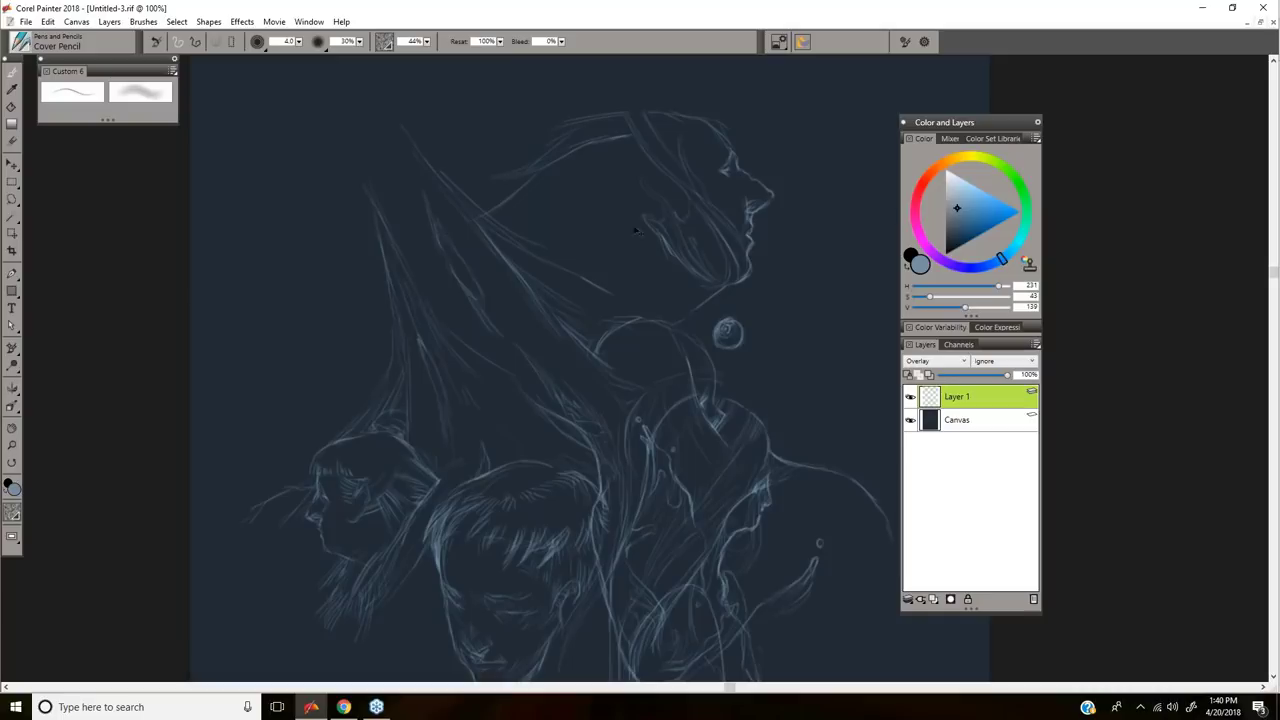
pyautogui.click(1033, 598)
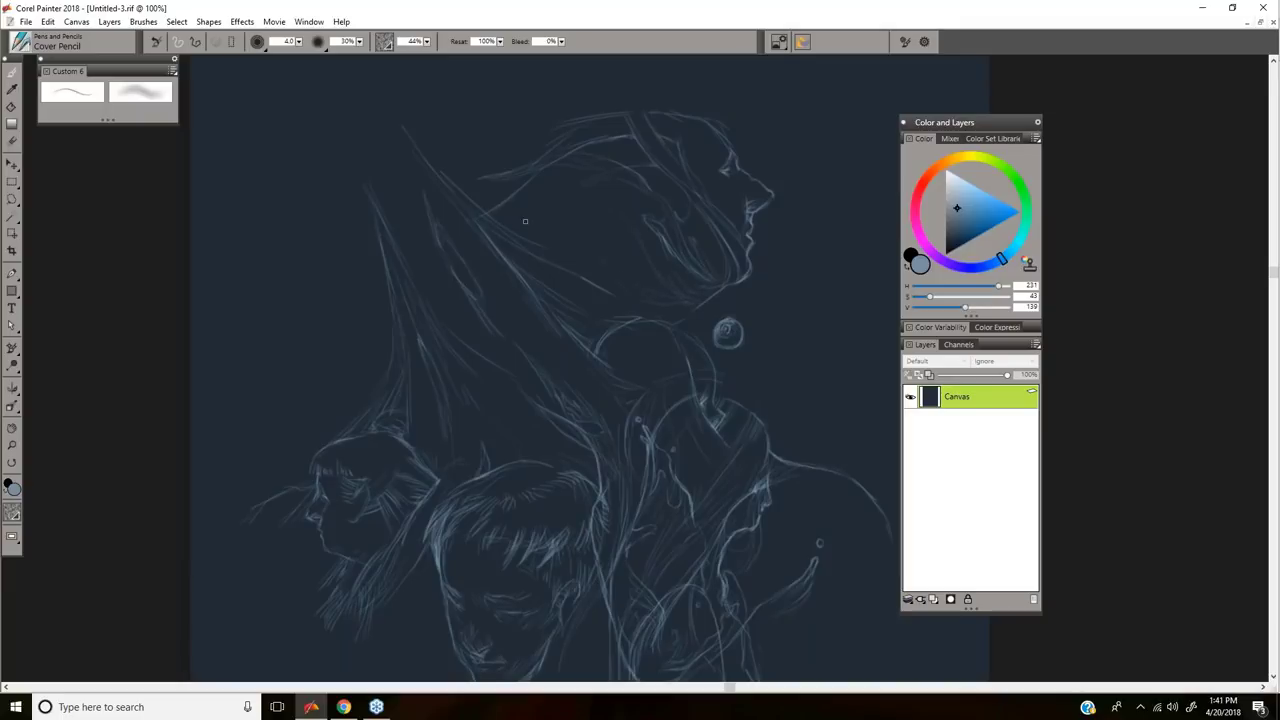
pyautogui.moveTo(463, 240)
pyautogui.mouseDown()
pyautogui.moveTo(526, 226)
pyautogui.moveTo(519, 187)
pyautogui.mouseUp()
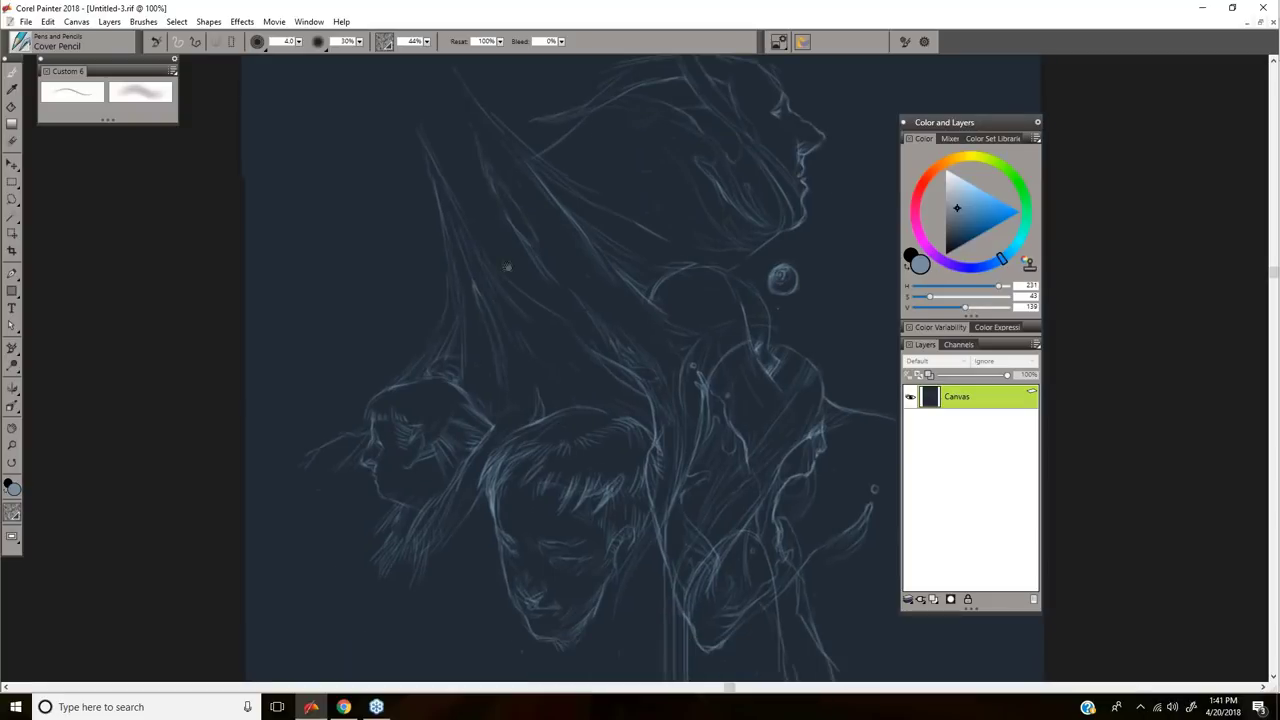
# Step: Sample the light blue from the small right-hand profile's face and extend the long strand curving outward from its forehead
pyautogui.moveTo(507, 267); pyautogui.dragTo(287, 171)
pyautogui.hotkey('shift', 'x')
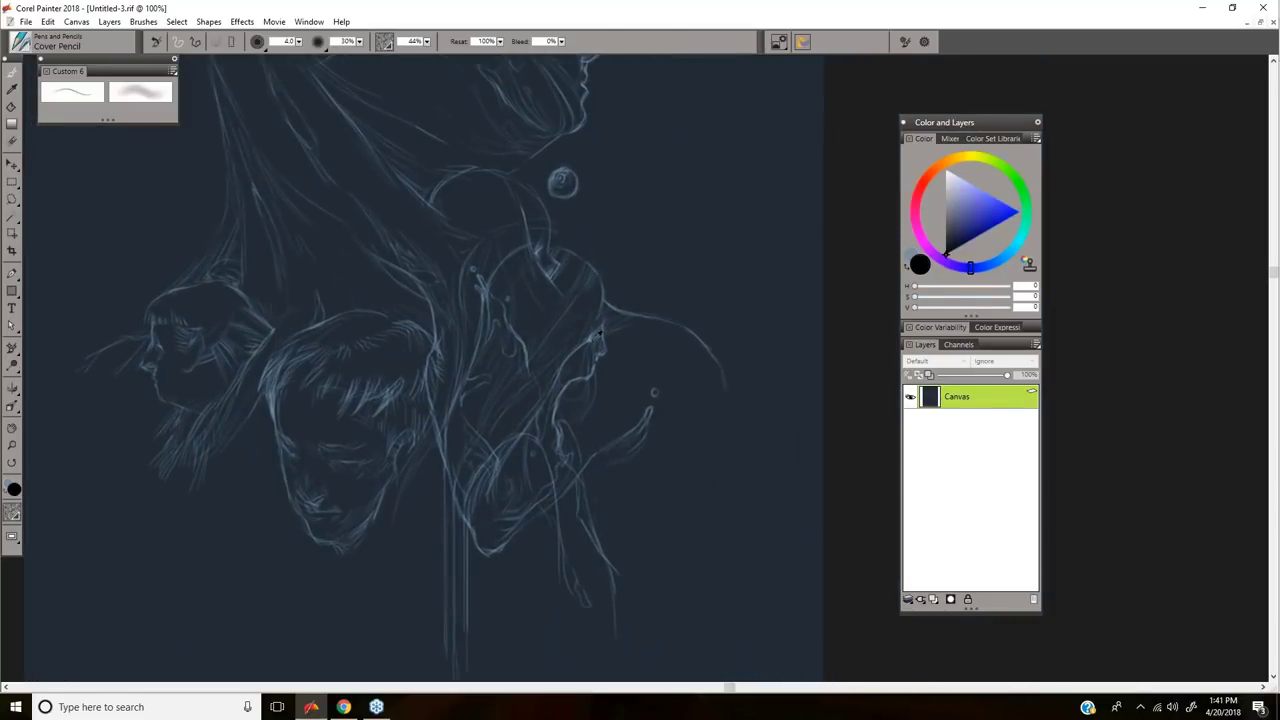
pyautogui.keyDown('alt'); pyautogui.click(600, 333); pyautogui.keyUp('alt')
pyautogui.keyDown('alt'); pyautogui.click(597, 336); pyautogui.keyUp('alt')
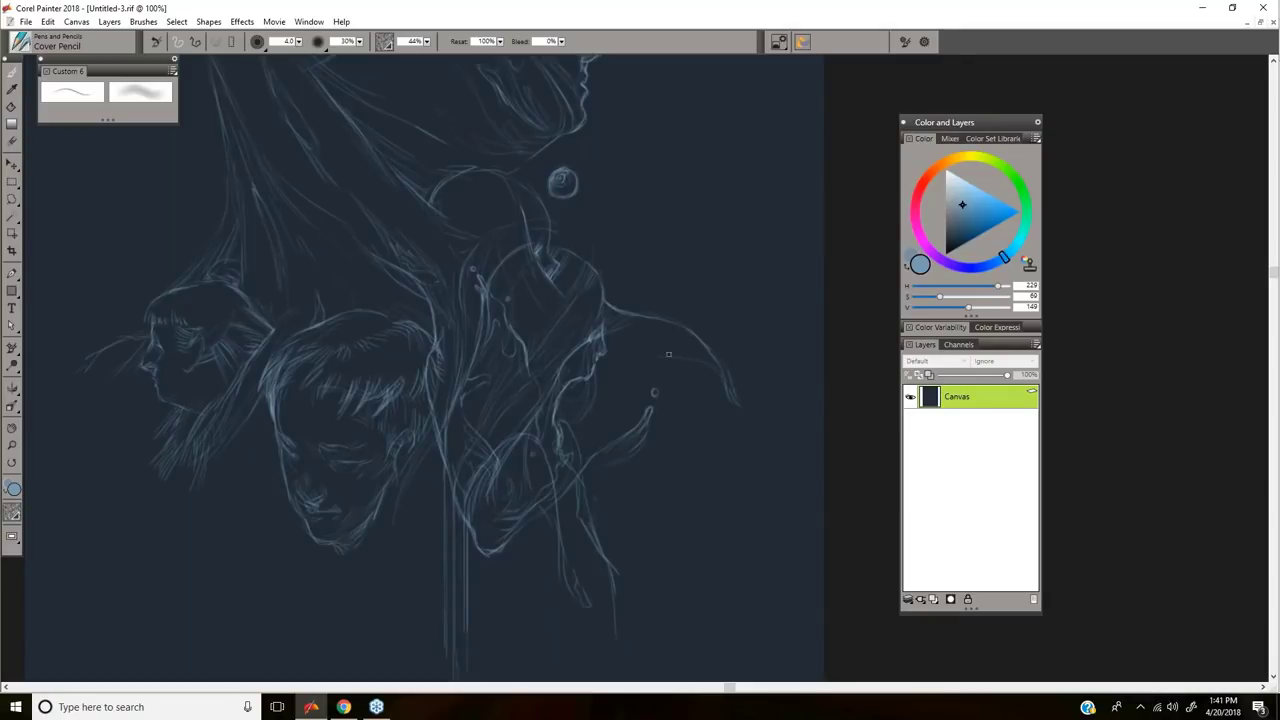
pyautogui.moveTo(654, 392); pyautogui.dragTo(769, 473)
# Step: Sketch strands on the large neck, hair lines behind the large head, and a faint eye shape inside it
pyautogui.moveTo(314, 114); pyautogui.dragTo(366, 120)
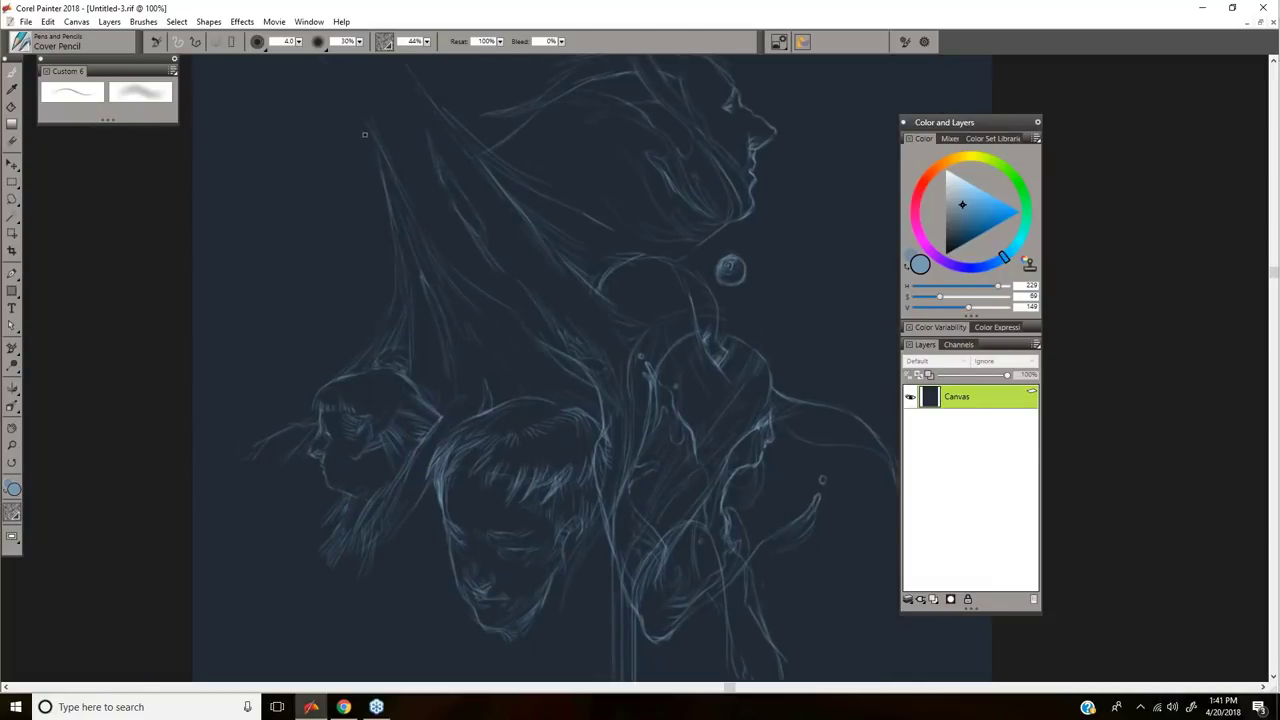
pyautogui.moveTo(413, 173); pyautogui.dragTo(421, 215)
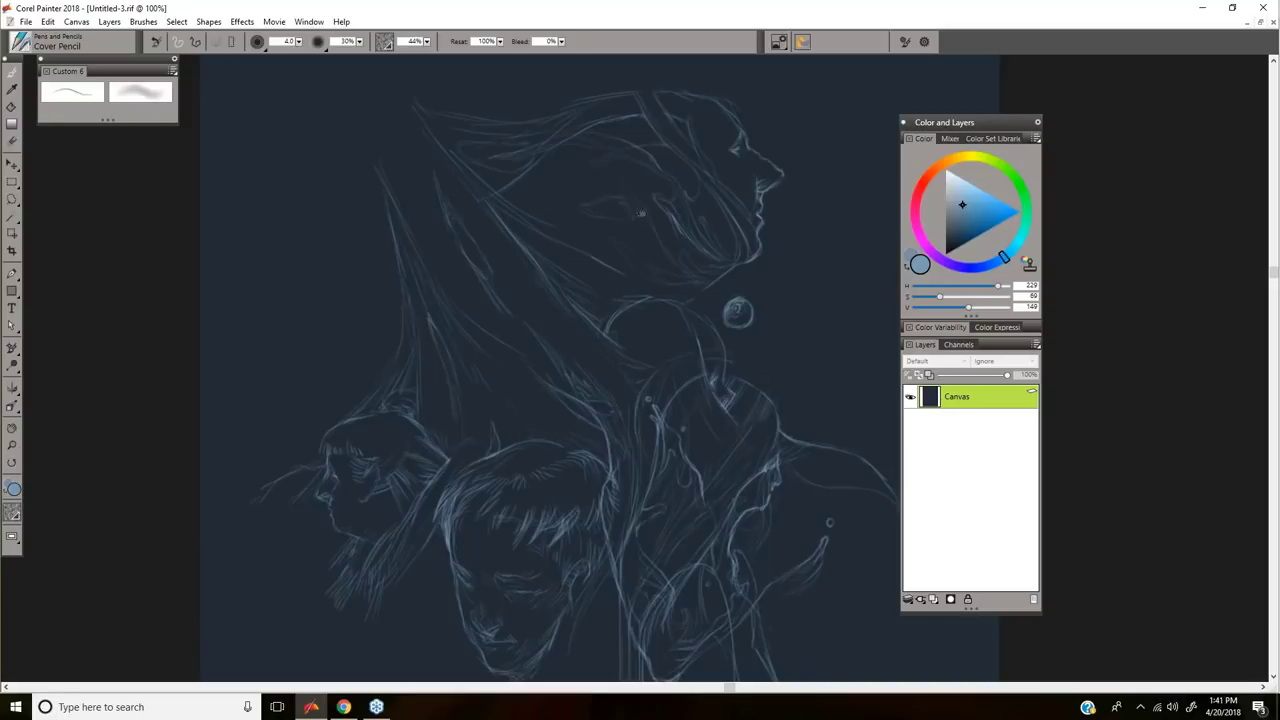
pyautogui.moveTo(607, 223); pyautogui.dragTo(514, 231)
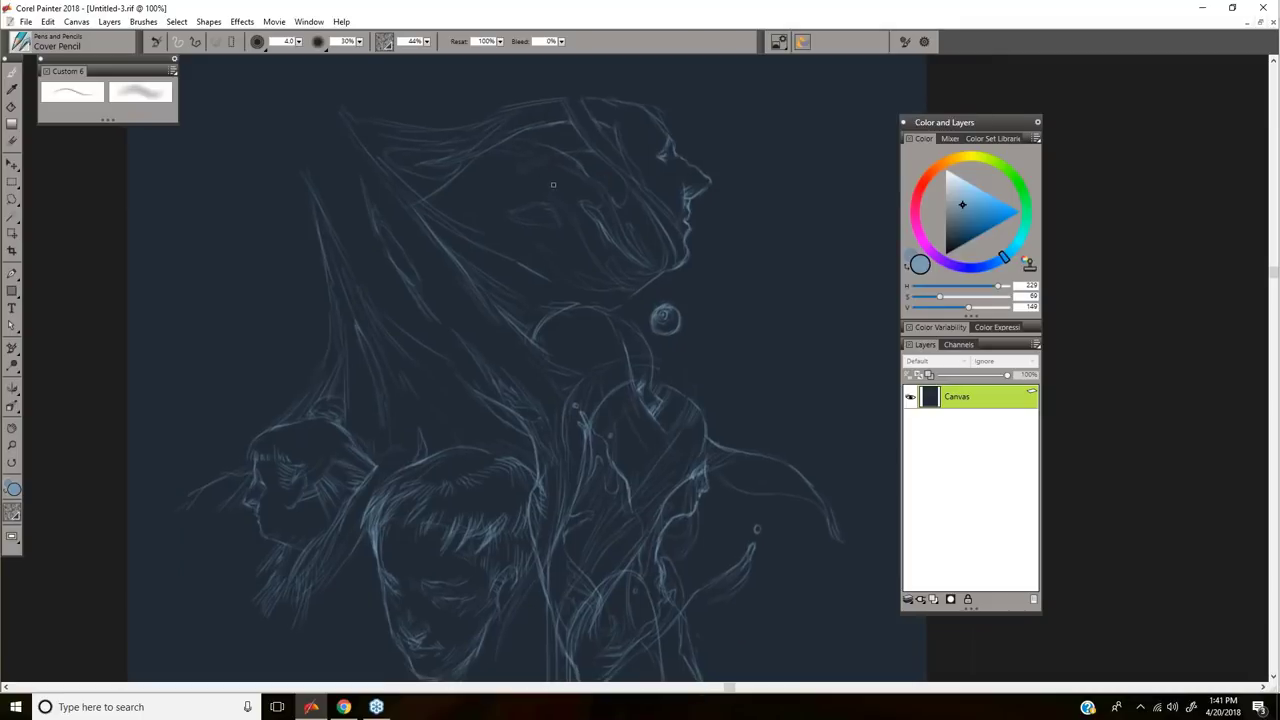
pyautogui.moveTo(478, 178); pyautogui.dragTo(546, 206)
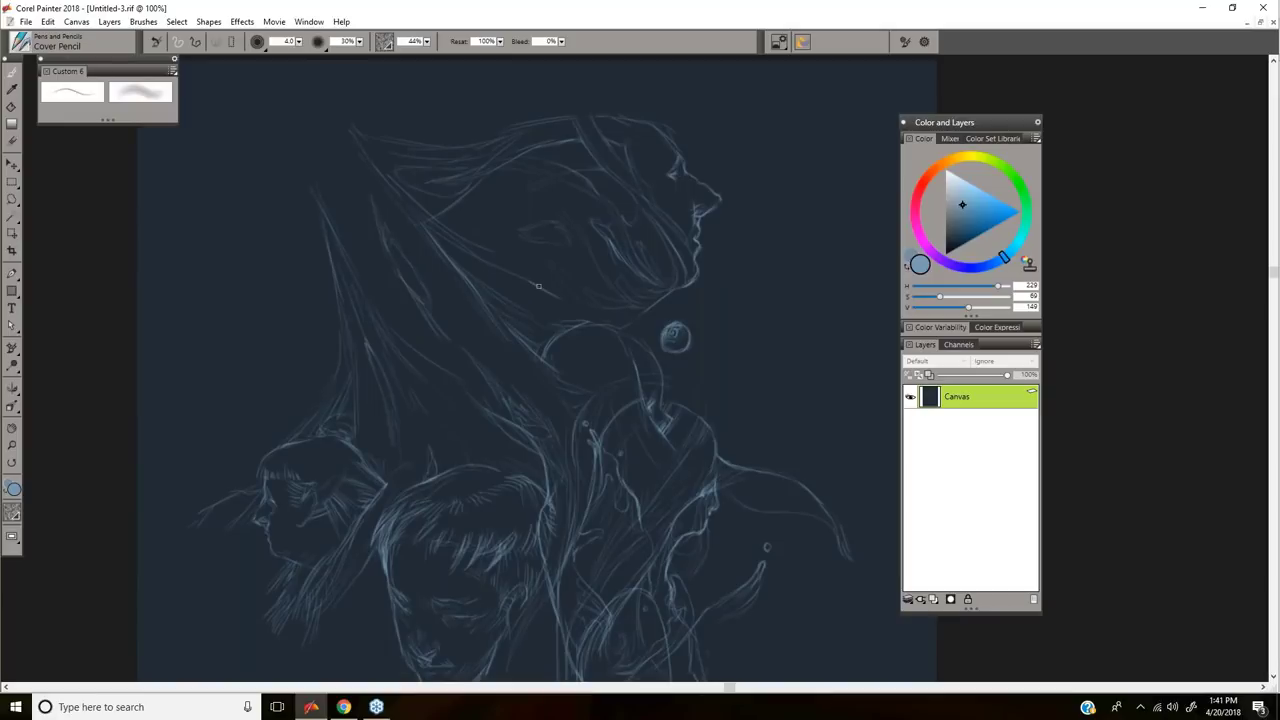
# Step: Create a new 2 by 2.75 inch image at 600 pixels per inch with a dark indigo canvas color (RGB 51, 50, 80)
pyautogui.click(25, 21)
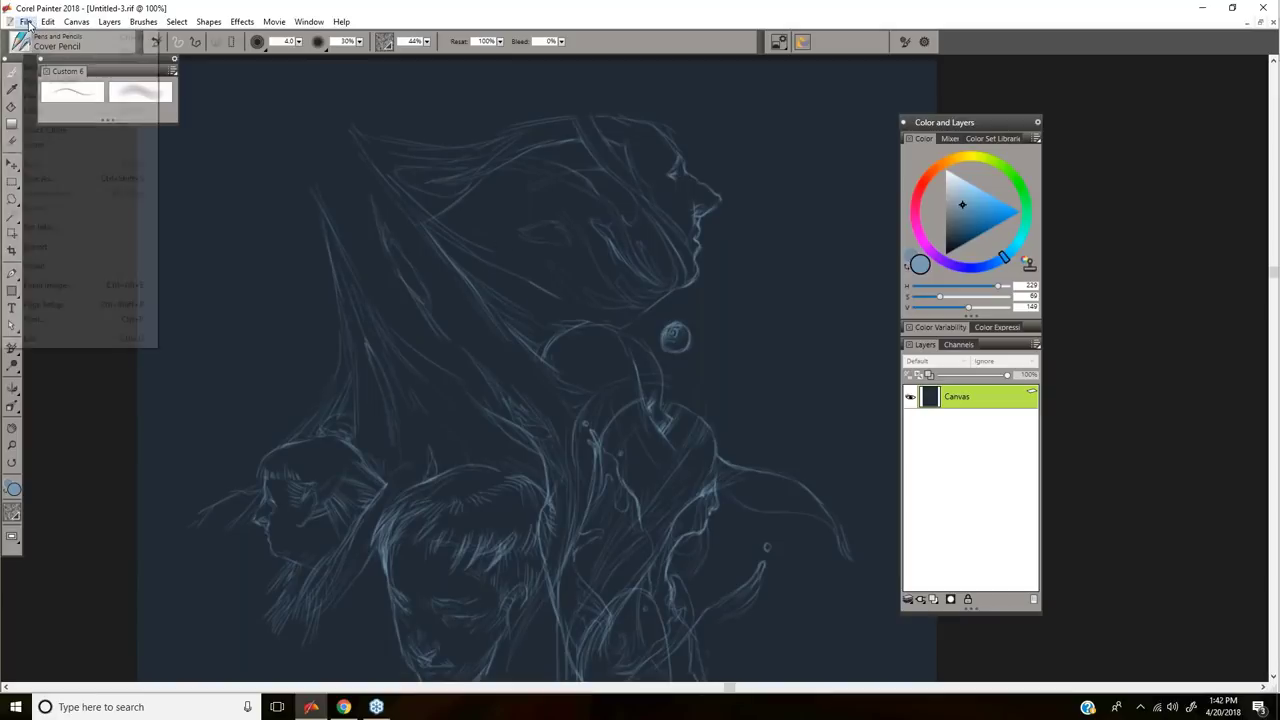
pyautogui.click(32, 36)
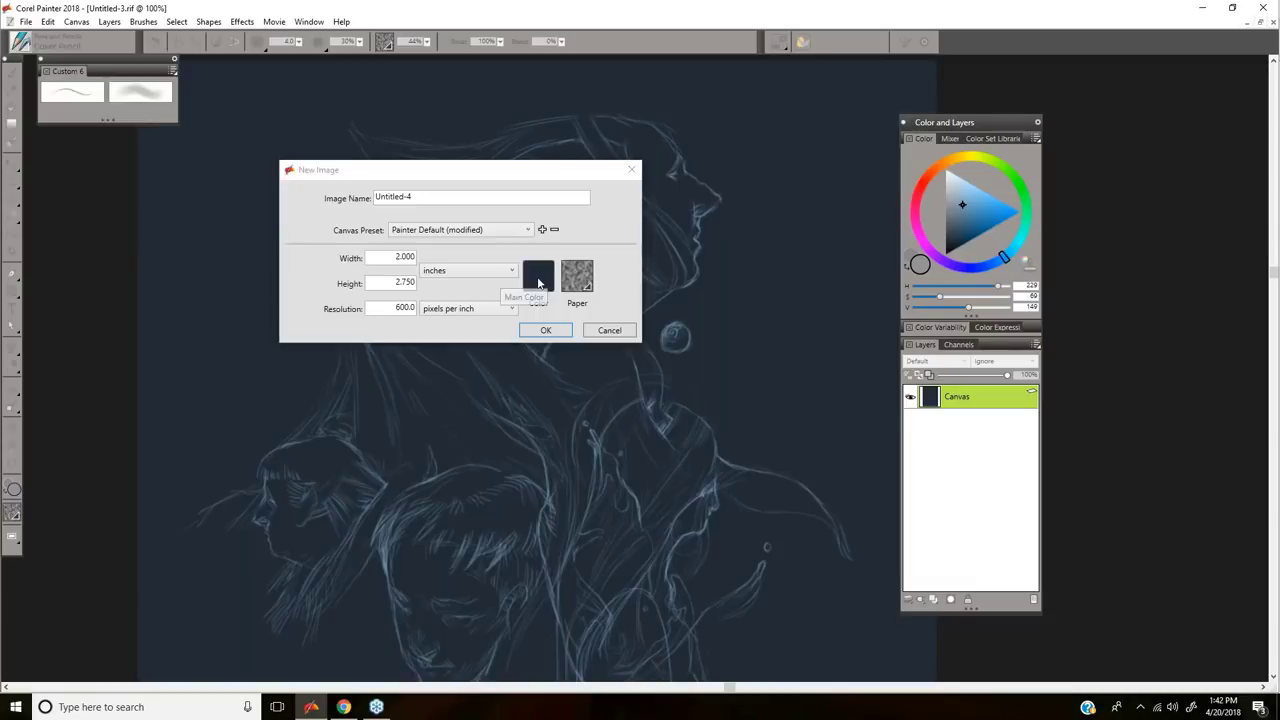
pyautogui.click(536, 275)
pyautogui.moveTo(234, 155); pyautogui.dragTo(301, 148)
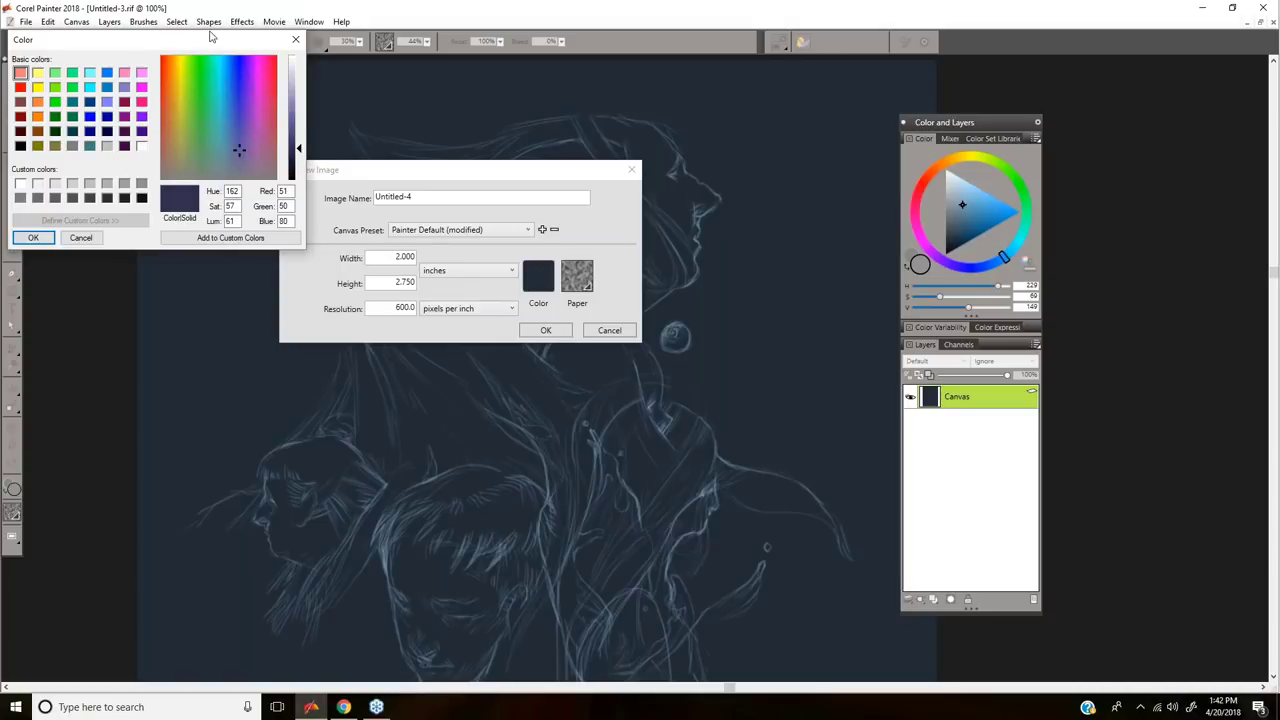
pyautogui.moveTo(213, 37); pyautogui.dragTo(329, 102)
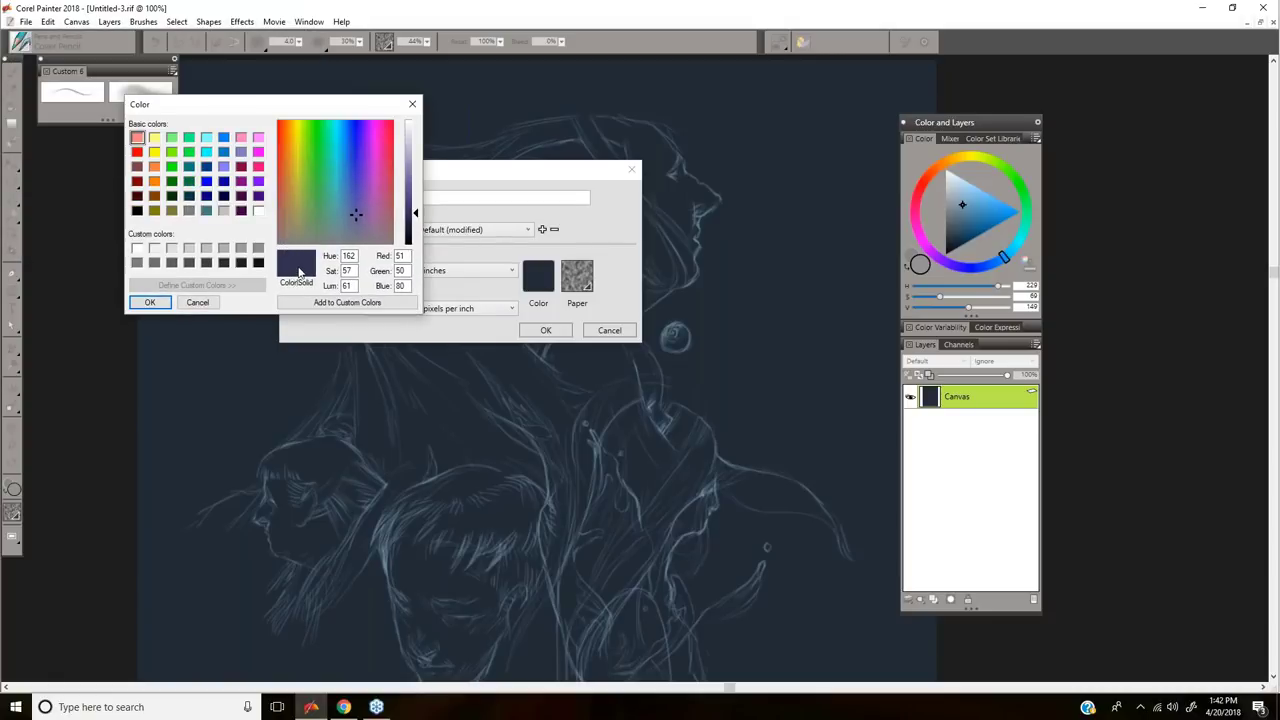
pyautogui.click(168, 305)
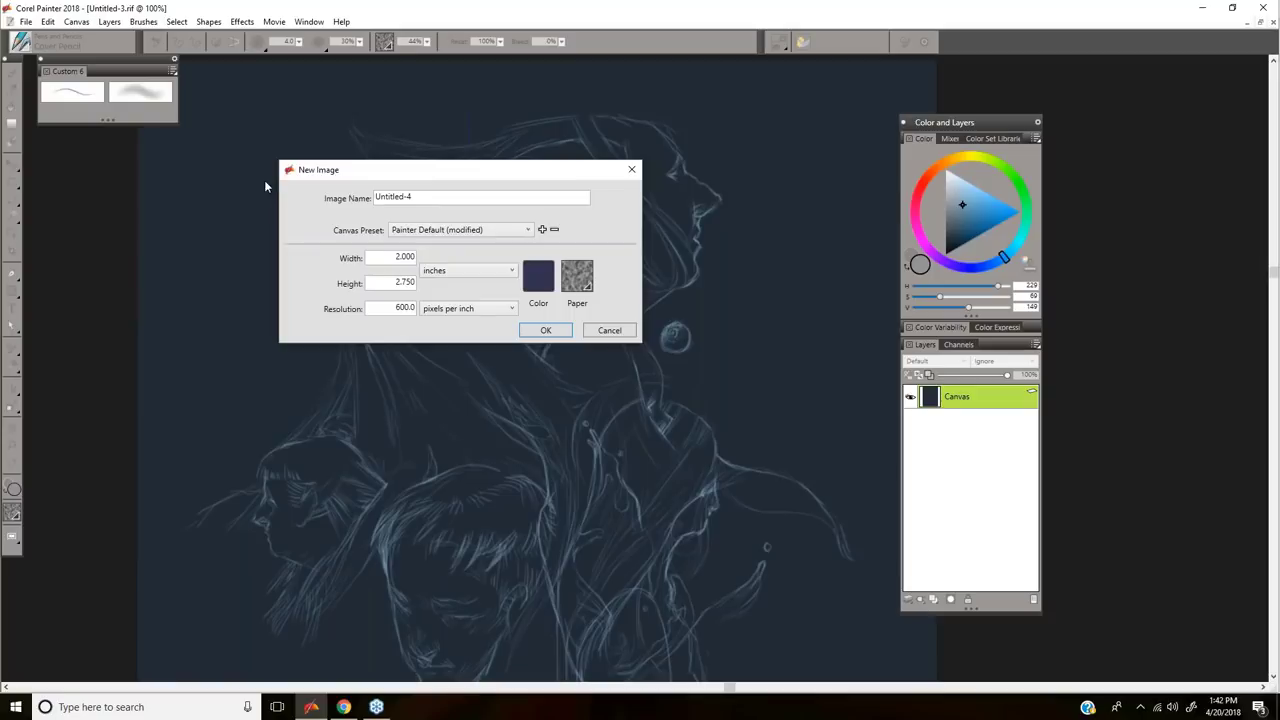
pyautogui.click(545, 330)
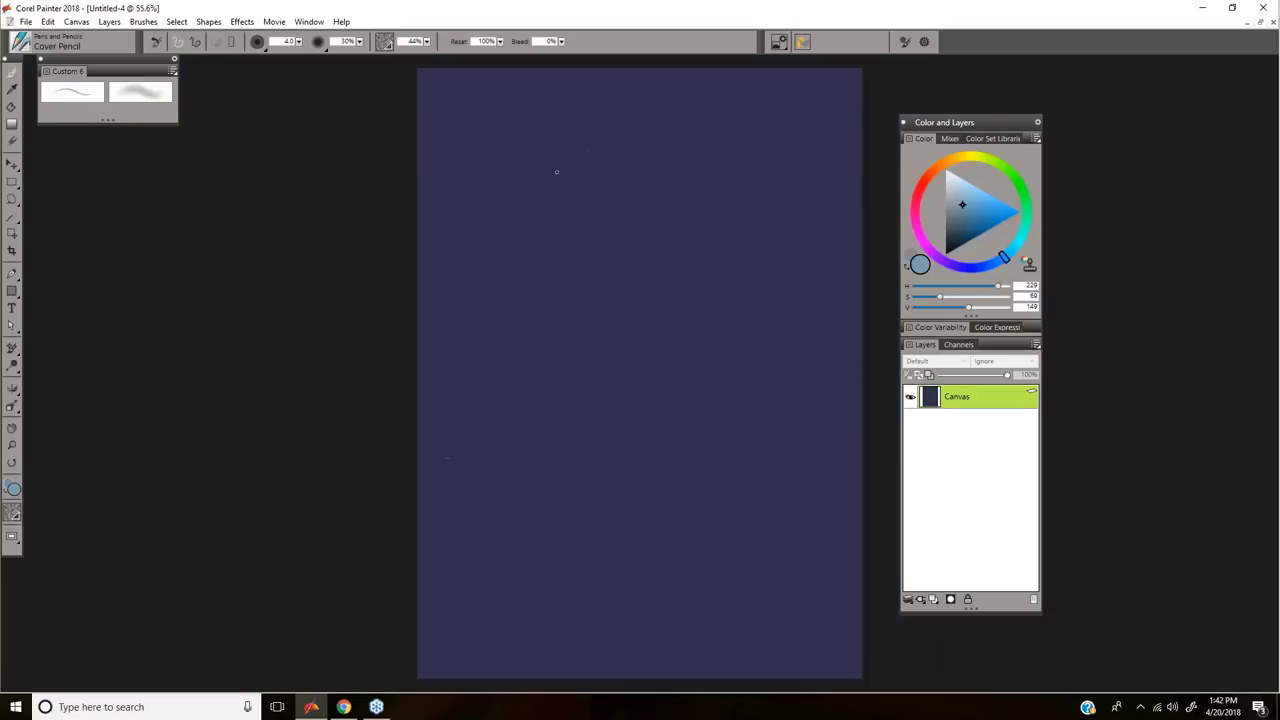
# Step: Try hue, saturation and value shifts on the blank indigo canvas with Adjust Color, cancel them, and close the test image
pyautogui.click(243, 22)
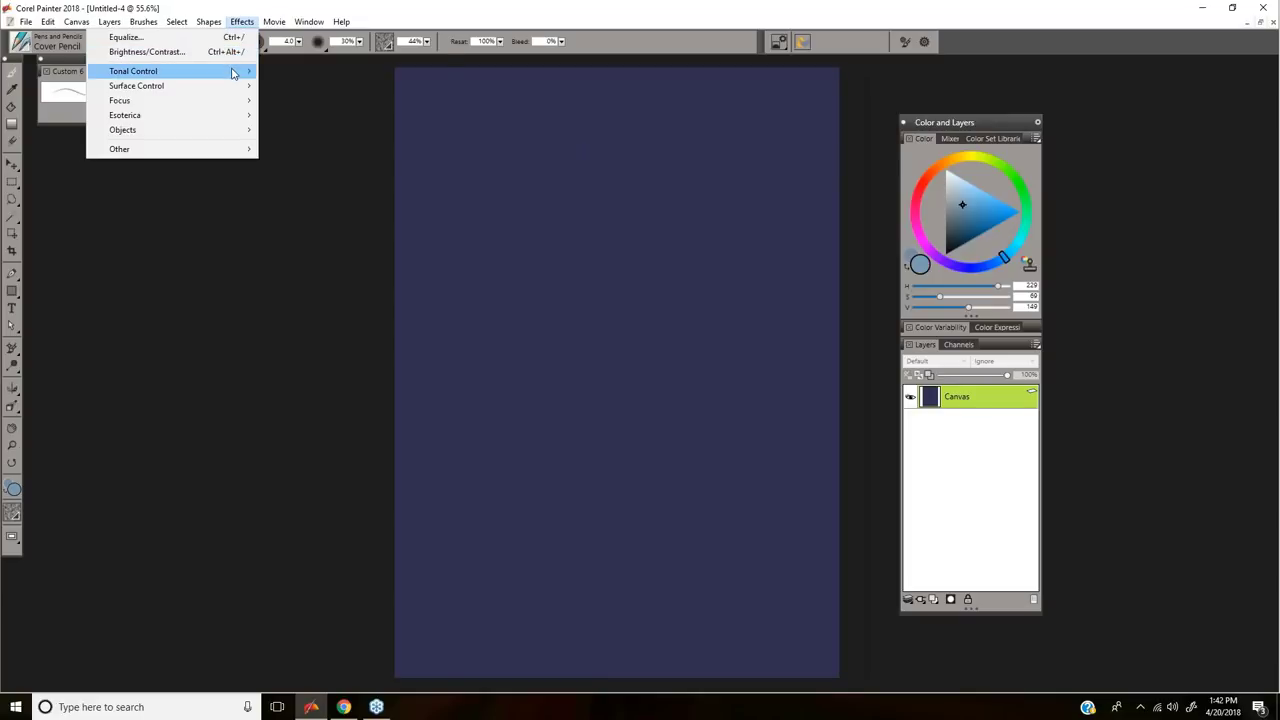
pyautogui.moveTo(235, 73)
pyautogui.click(303, 86)
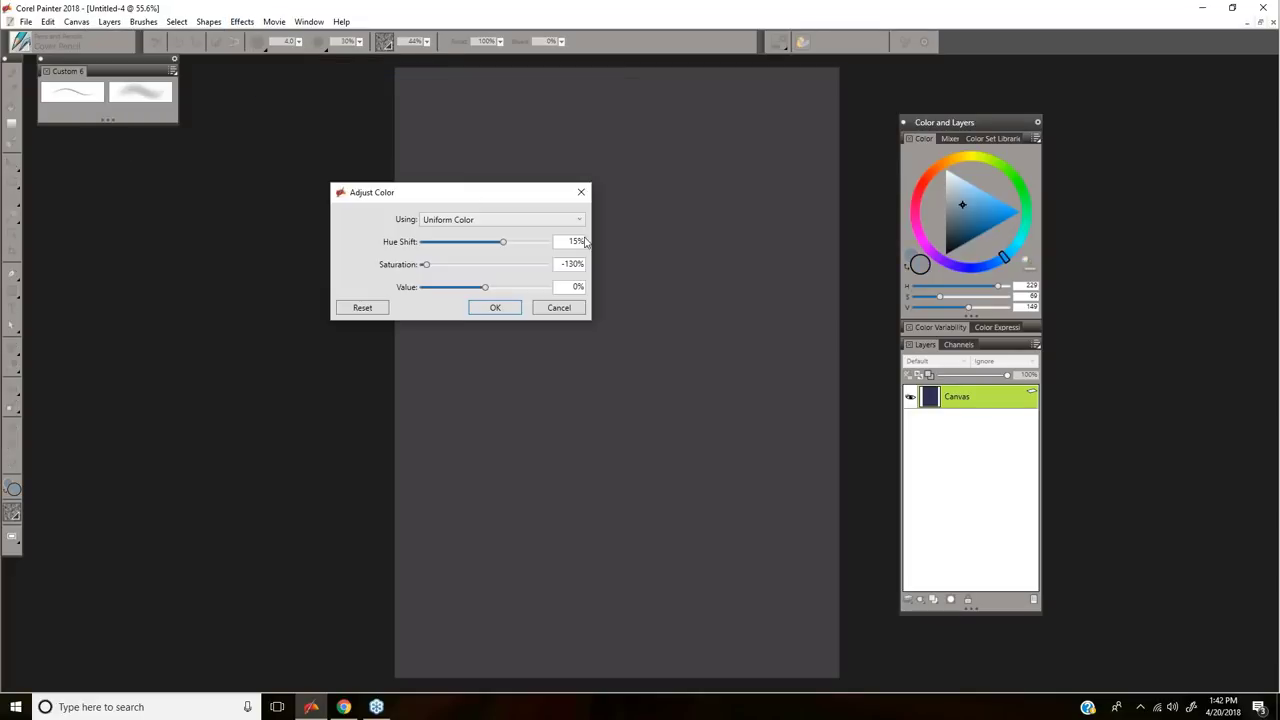
pyautogui.moveTo(700, 209); pyautogui.dragTo(1170, 166)
pyautogui.click(965, 285)
pyautogui.moveTo(1014, 170); pyautogui.dragTo(831, 250)
pyautogui.moveTo(897, 296); pyautogui.dragTo(913, 328)
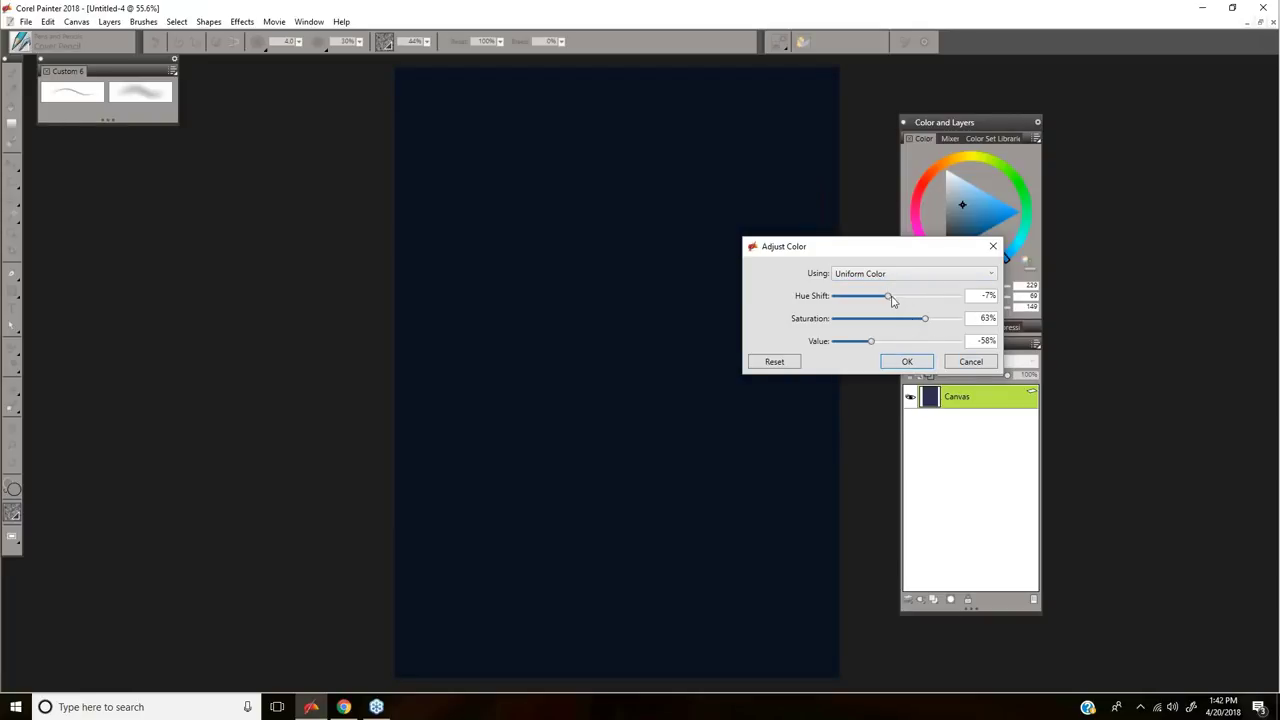
pyautogui.click(965, 361)
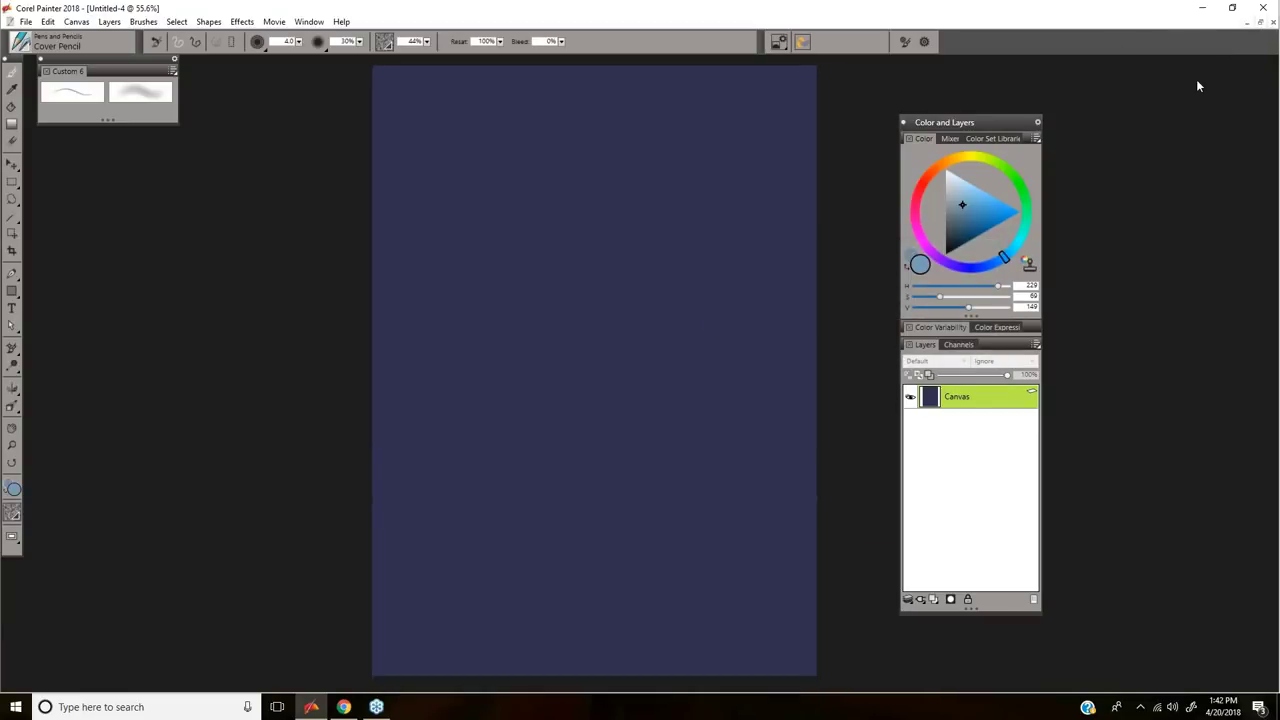
pyautogui.click(1273, 22)
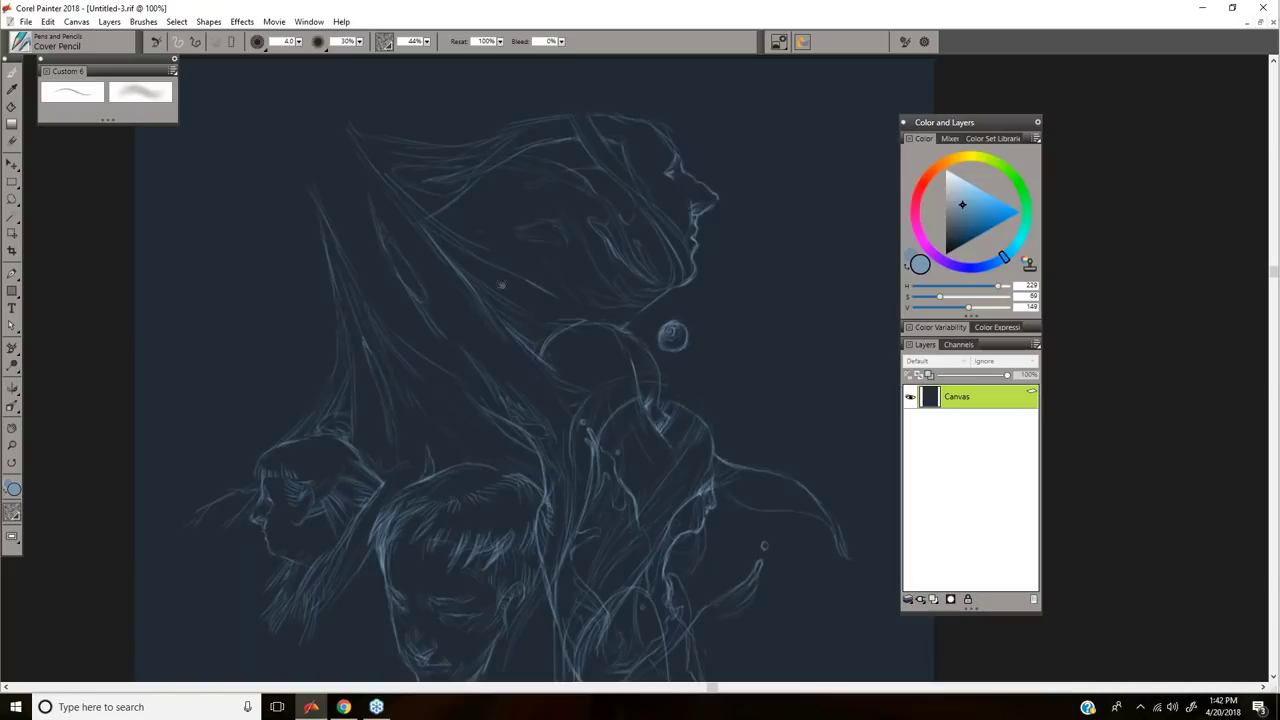
# Step: Sketch small leaf-like shapes beyond the upper-left tip of the neck strands, and add a new layer
pyautogui.moveTo(548, 318)
pyautogui.mouseDown()
pyautogui.moveTo(571, 309)
pyautogui.moveTo(516, 296)
pyautogui.moveTo(573, 313)
pyautogui.mouseUp()
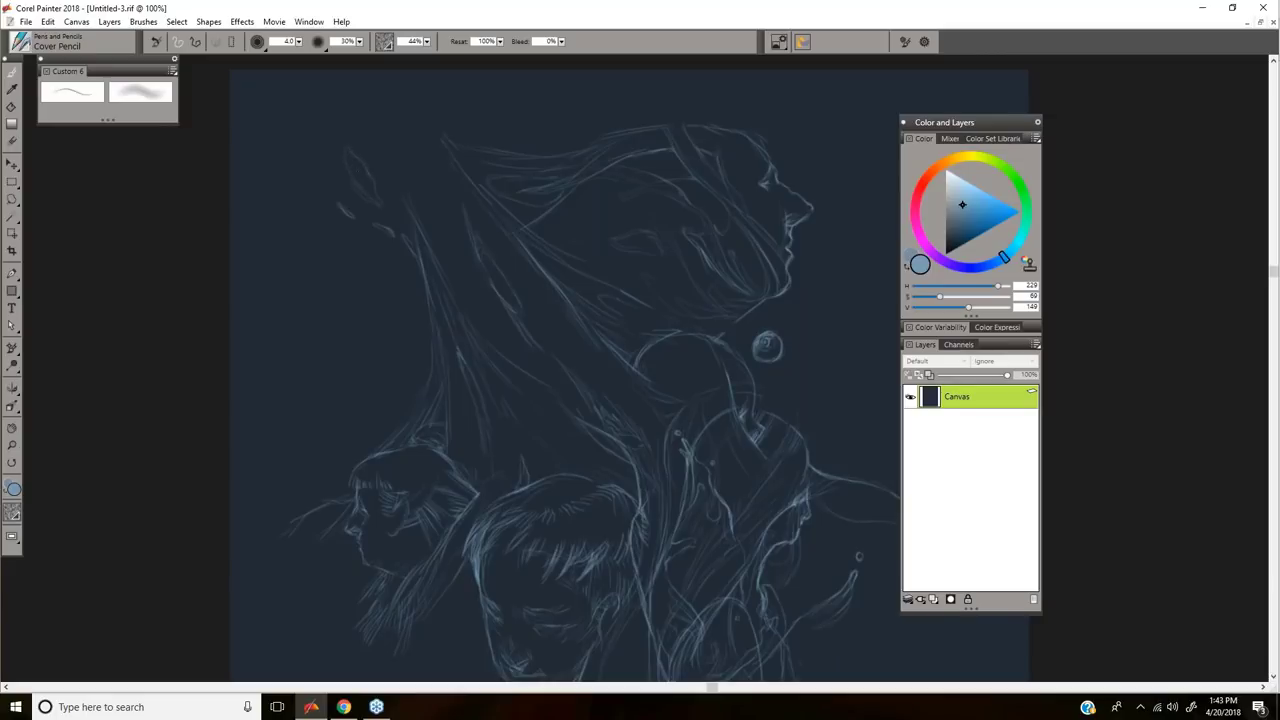
pyautogui.moveTo(744, 446); pyautogui.dragTo(711, 202)
pyautogui.moveTo(750, 570); pyautogui.dragTo(760, 376)
pyautogui.hotkey('ctrl', 'shift', 'n')
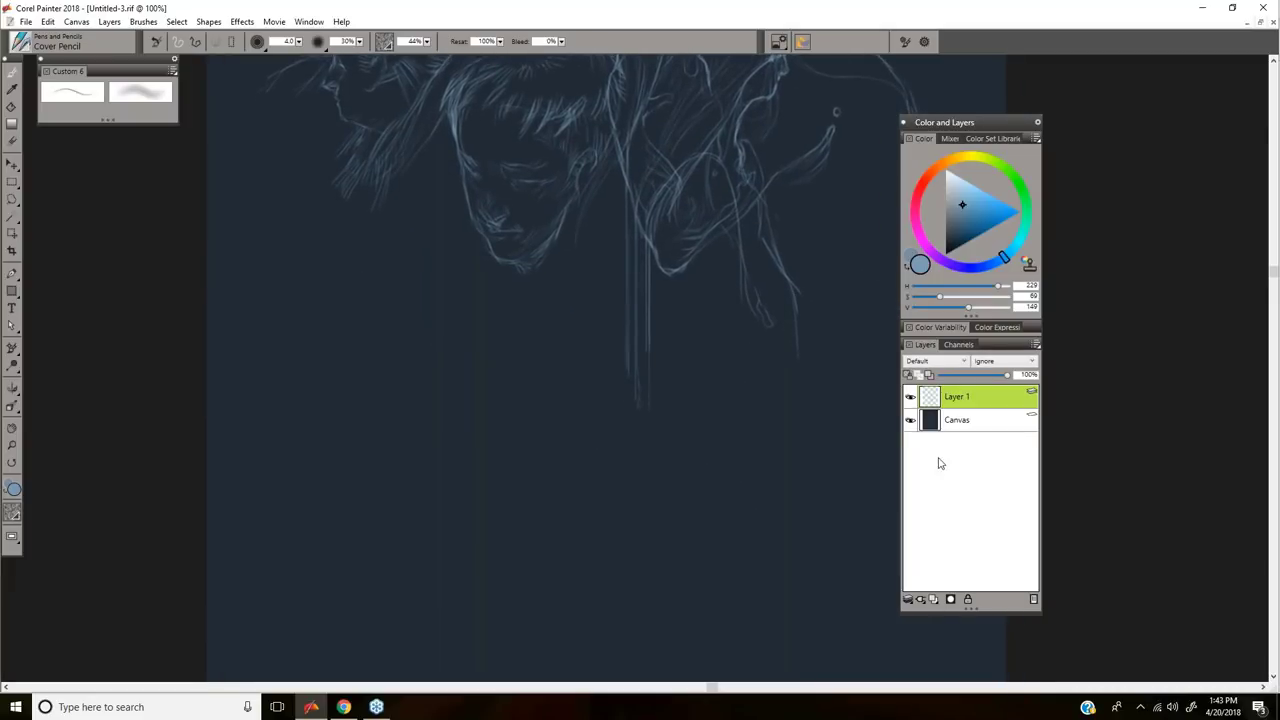
# Step: Try sketching a large nose profile with nostril and lip lines in the empty area below the heads
pyautogui.moveTo(408, 286); pyautogui.dragTo(497, 396)
pyautogui.hotkey('ctrl', 'z')
pyautogui.moveTo(460, 435); pyautogui.dragTo(502, 425)
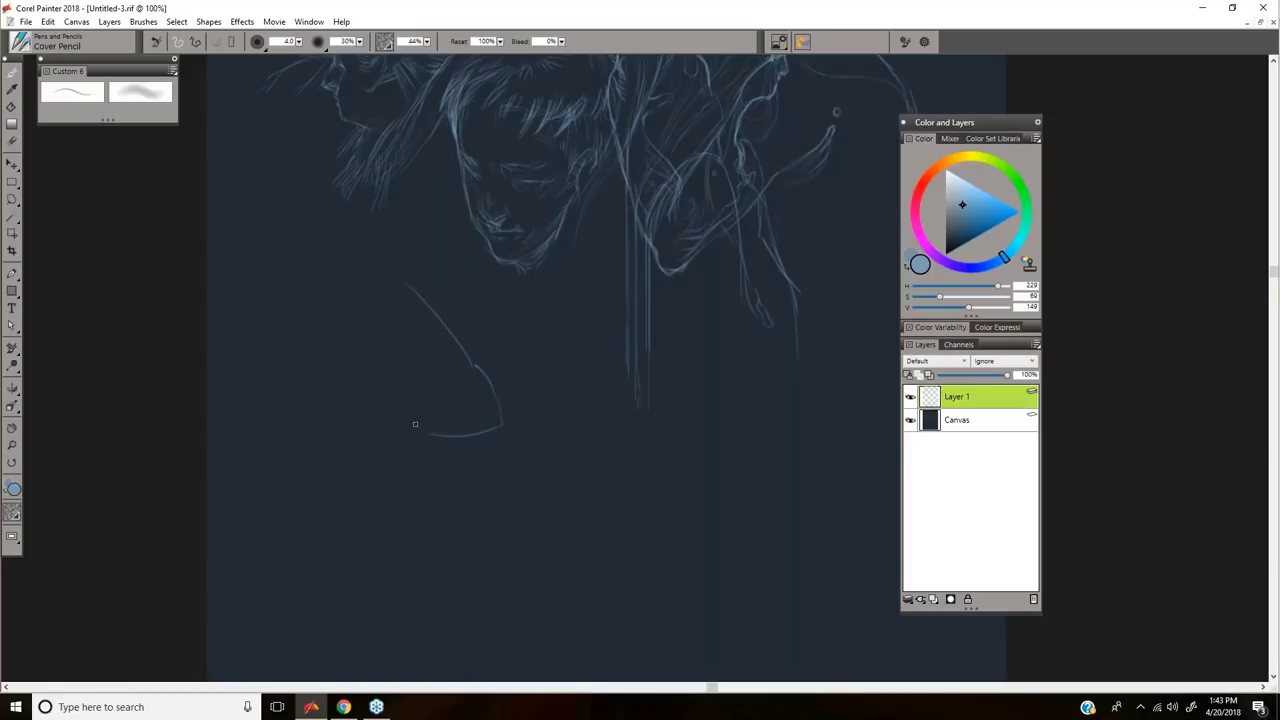
pyautogui.moveTo(398, 425)
pyautogui.mouseDown()
pyautogui.moveTo(453, 424)
pyautogui.moveTo(457, 435)
pyautogui.moveTo(386, 426)
pyautogui.moveTo(434, 464)
pyautogui.mouseUp()
pyautogui.moveTo(508, 416); pyautogui.dragTo(505, 402)
pyautogui.moveTo(464, 381); pyautogui.dragTo(506, 398)
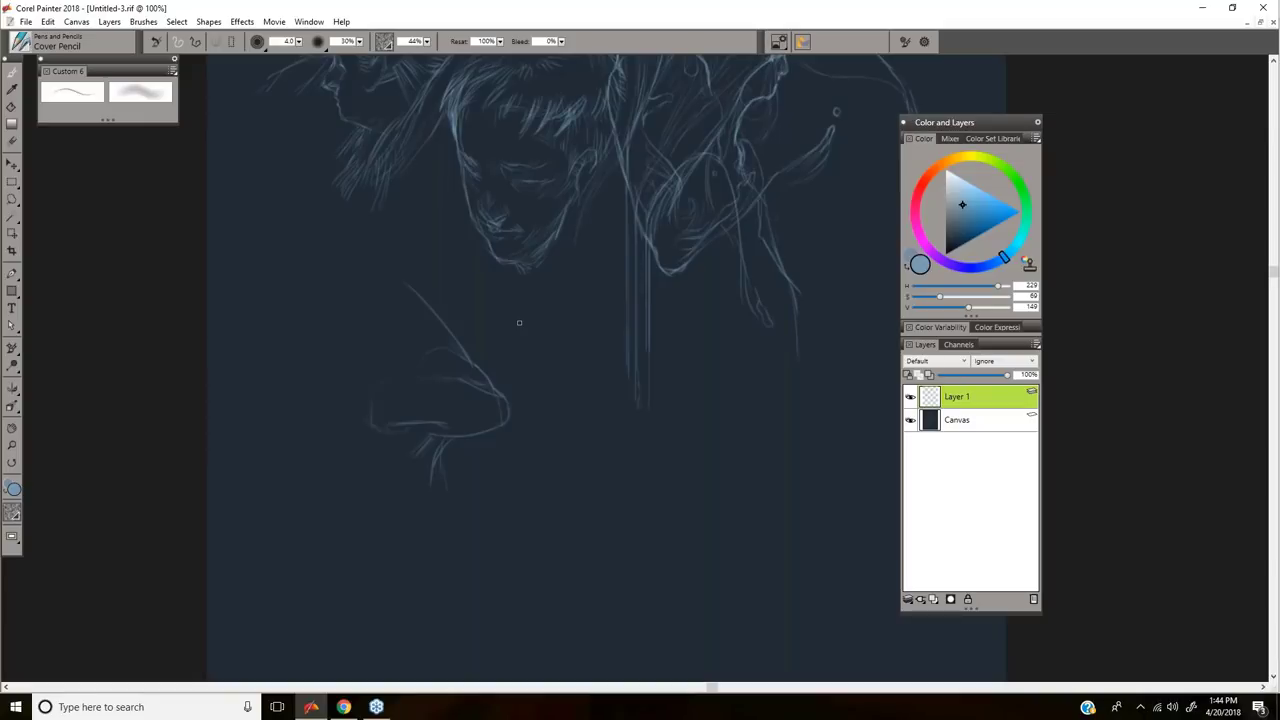
pyautogui.moveTo(663, 417); pyautogui.dragTo(679, 463)
pyautogui.press('n')
# Step: Sketch a rounded collar shape with neck strokes beneath the chin of the central downturned head
pyautogui.keyDown('ctrl'); pyautogui.keyDown('alt'); pyautogui.moveTo(423, 335); pyautogui.dragTo(492, 335); pyautogui.keyUp('alt'); pyautogui.keyUp('ctrl')
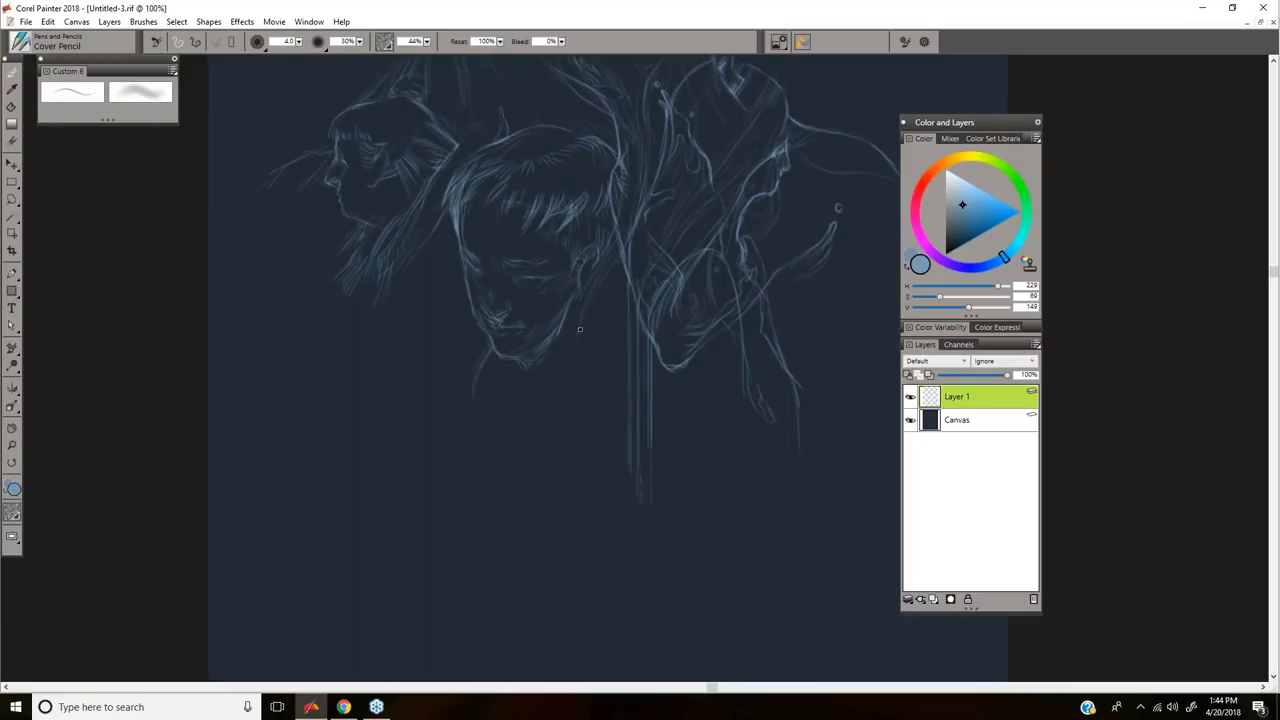
pyautogui.moveTo(576, 364); pyautogui.dragTo(571, 376)
pyautogui.moveTo(479, 417)
pyautogui.mouseDown()
pyautogui.moveTo(537, 423)
pyautogui.moveTo(566, 390)
pyautogui.moveTo(568, 358)
pyautogui.mouseUp()
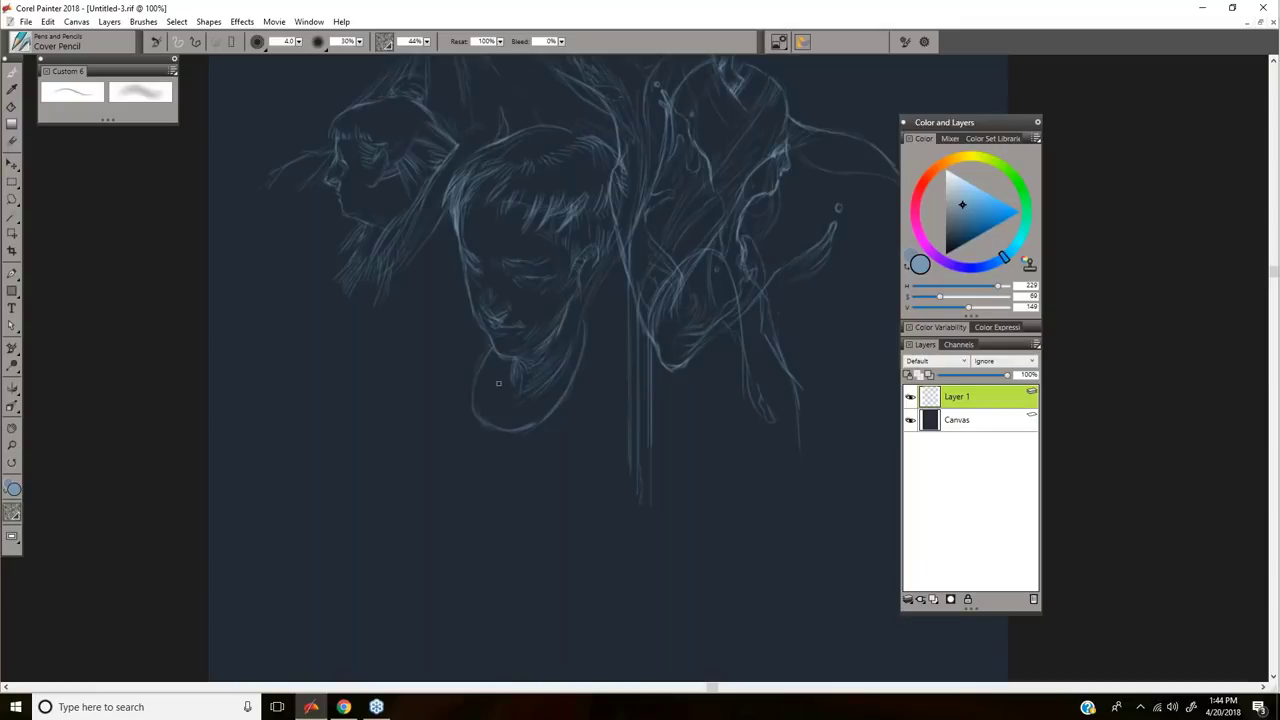
# Step: Draw a pair of strands rising from the large profile's crown to the top edge of the canvas
pyautogui.moveTo(537, 220); pyautogui.dragTo(512, 425)
pyautogui.moveTo(472, 241)
pyautogui.mouseDown()
pyautogui.moveTo(480, 287)
pyautogui.moveTo(456, 357)
pyautogui.moveTo(474, 402)
pyautogui.mouseUp()
pyautogui.moveTo(612, 126); pyautogui.dragTo(634, 172)
pyautogui.moveTo(578, 102); pyautogui.dragTo(622, 192)
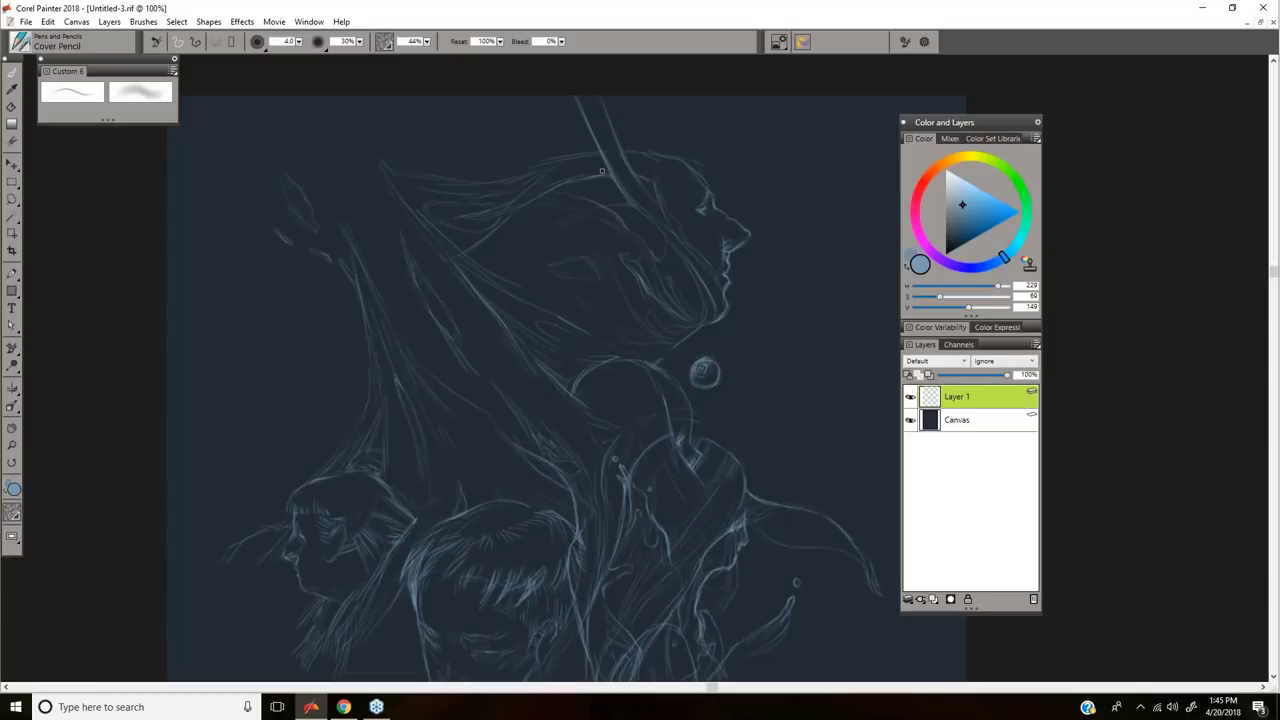
# Step: Add a second layer in Overlay mode and prepare the Digital Airbrush with a dark navy (H 229, S 65, V 36)
pyautogui.click(921, 599)
pyautogui.click(963, 549)
pyautogui.click(936, 601)
pyautogui.click(132, 95)
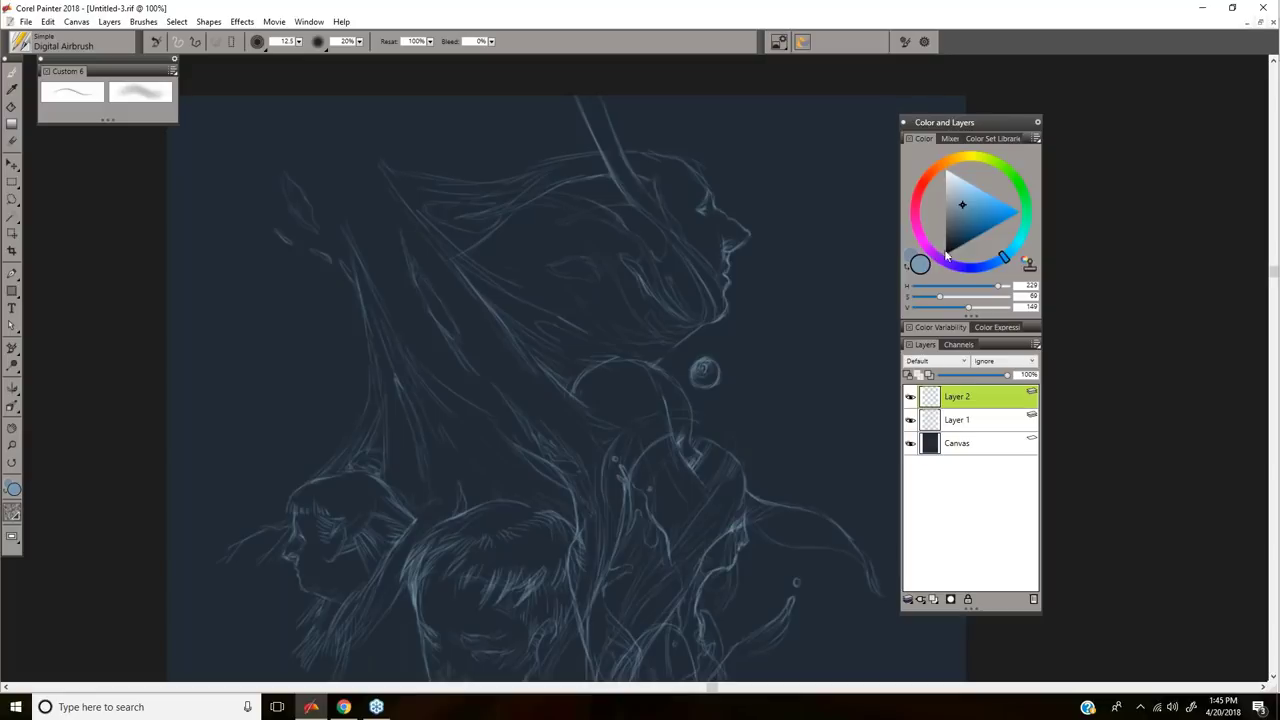
pyautogui.moveTo(960, 242); pyautogui.dragTo(951, 248)
pyautogui.click(946, 362)
pyautogui.click(921, 515)
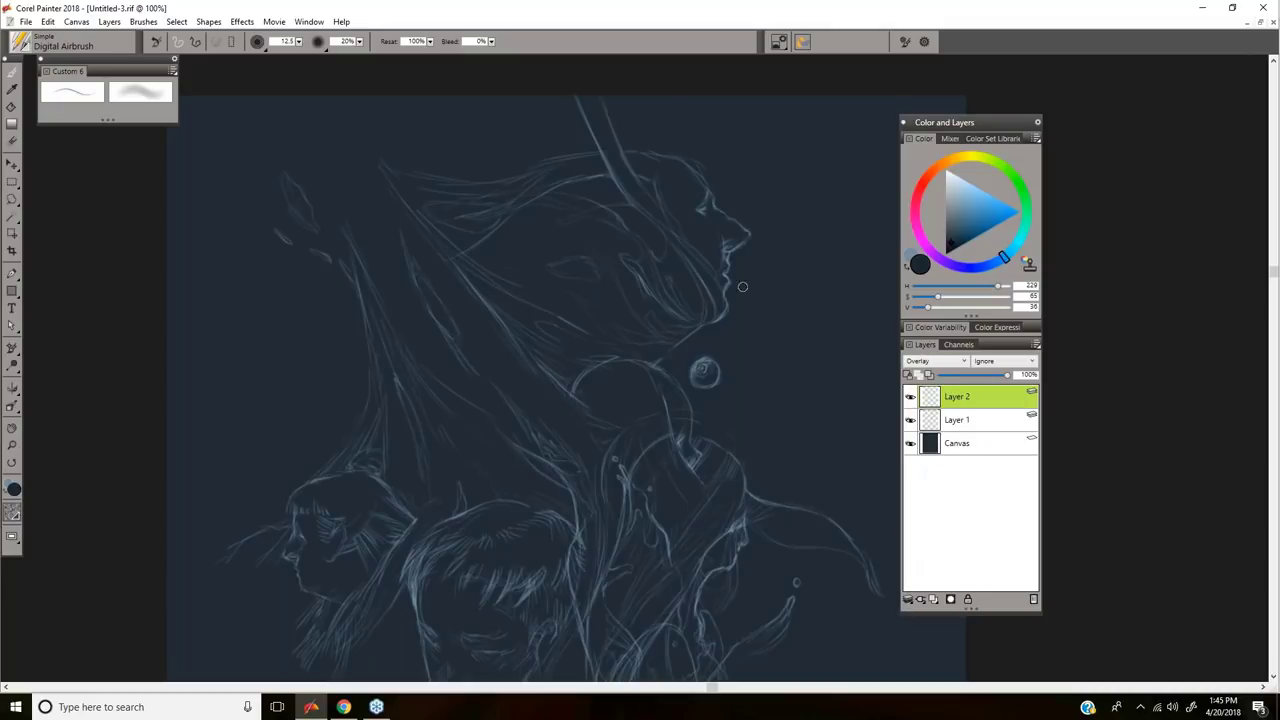
# Step: Airbrush soft dark shading over and around the large profile head, enlarging the brush to 478.2 for the broad passes
pyautogui.moveTo(647, 249)
pyautogui.mouseDown()
pyautogui.moveTo(727, 314)
pyautogui.moveTo(687, 312)
pyautogui.moveTo(654, 288)
pyautogui.moveTo(733, 335)
pyautogui.moveTo(696, 337)
pyautogui.moveTo(603, 234)
pyautogui.moveTo(638, 286)
pyautogui.moveTo(584, 269)
pyautogui.moveTo(690, 415)
pyautogui.mouseUp()
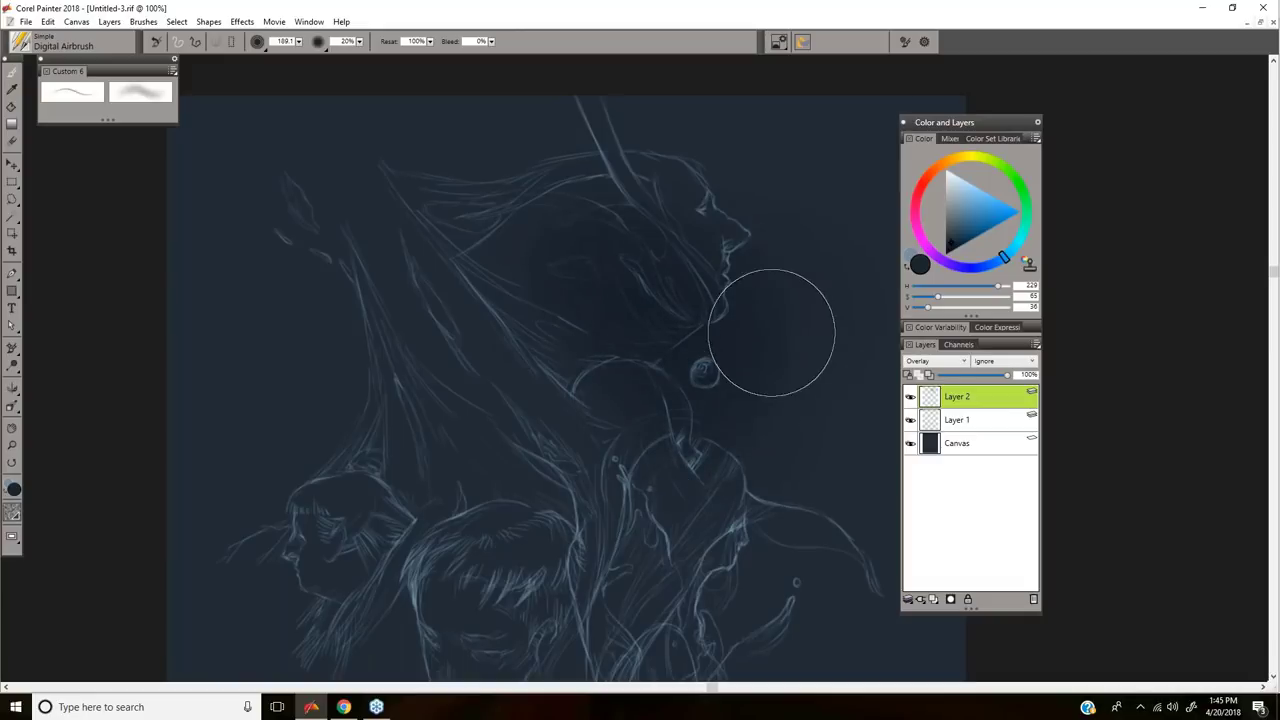
pyautogui.moveTo(693, 223); pyautogui.dragTo(702, 223)
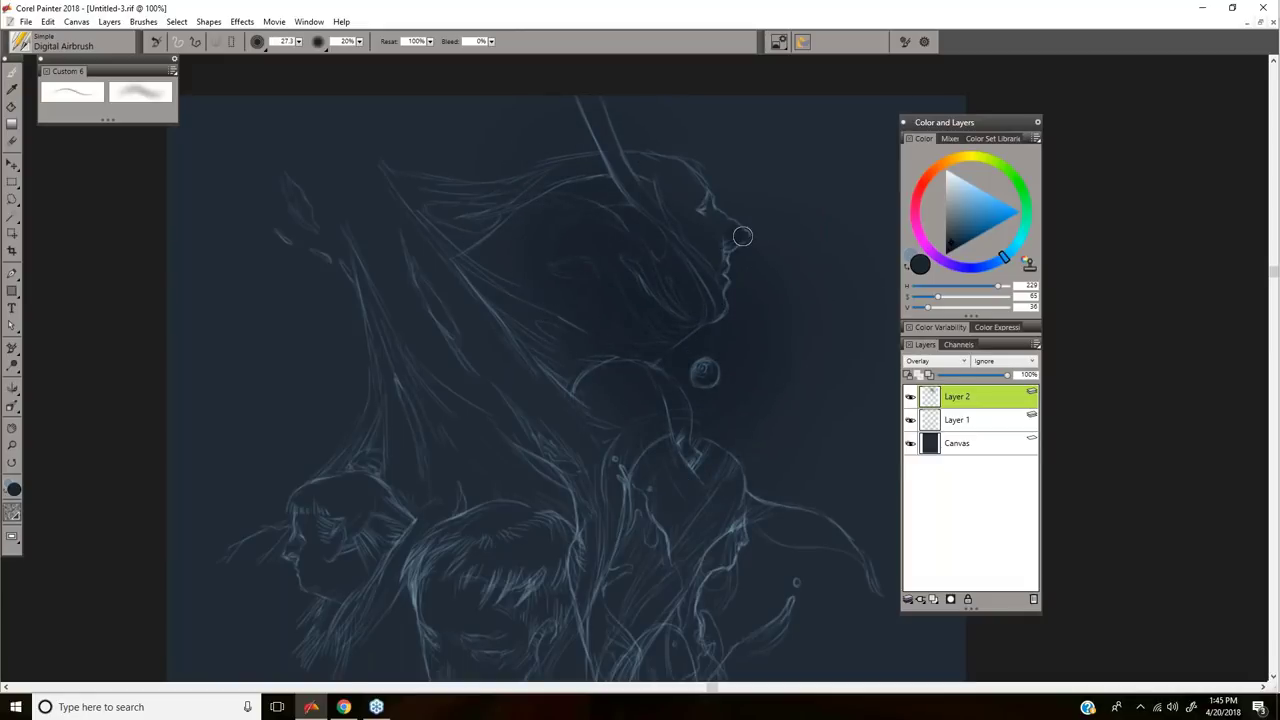
pyautogui.press(']')
pyautogui.press(']')
pyautogui.press(']')
pyautogui.press('[')
pyautogui.press(']')
pyautogui.moveTo(592, 106); pyautogui.dragTo(662, 228)
pyautogui.moveTo(656, 343); pyautogui.dragTo(503, 113)
pyautogui.moveTo(591, 211); pyautogui.dragTo(692, 336)
# Step: Airbrush broad dark shading over the right-hand profiles and around the small head on the left
pyautogui.moveTo(705, 417); pyautogui.dragTo(829, 295)
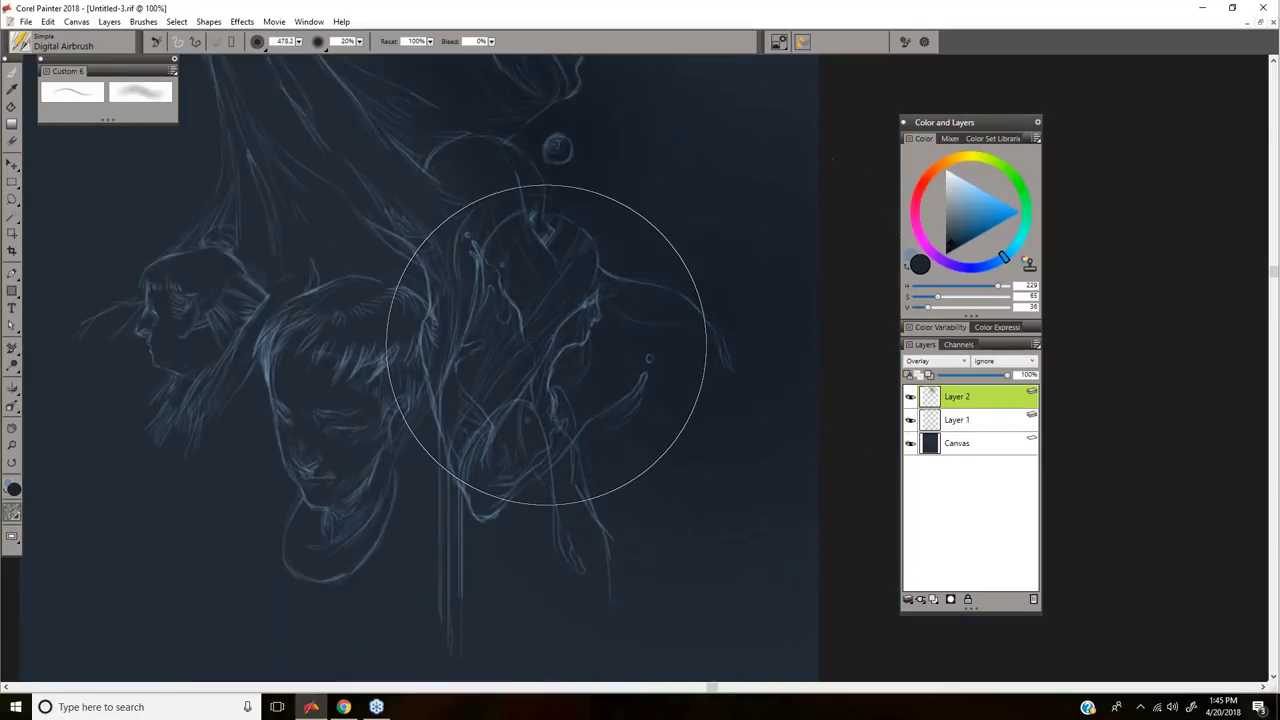
pyautogui.moveTo(674, 461); pyautogui.dragTo(932, 557)
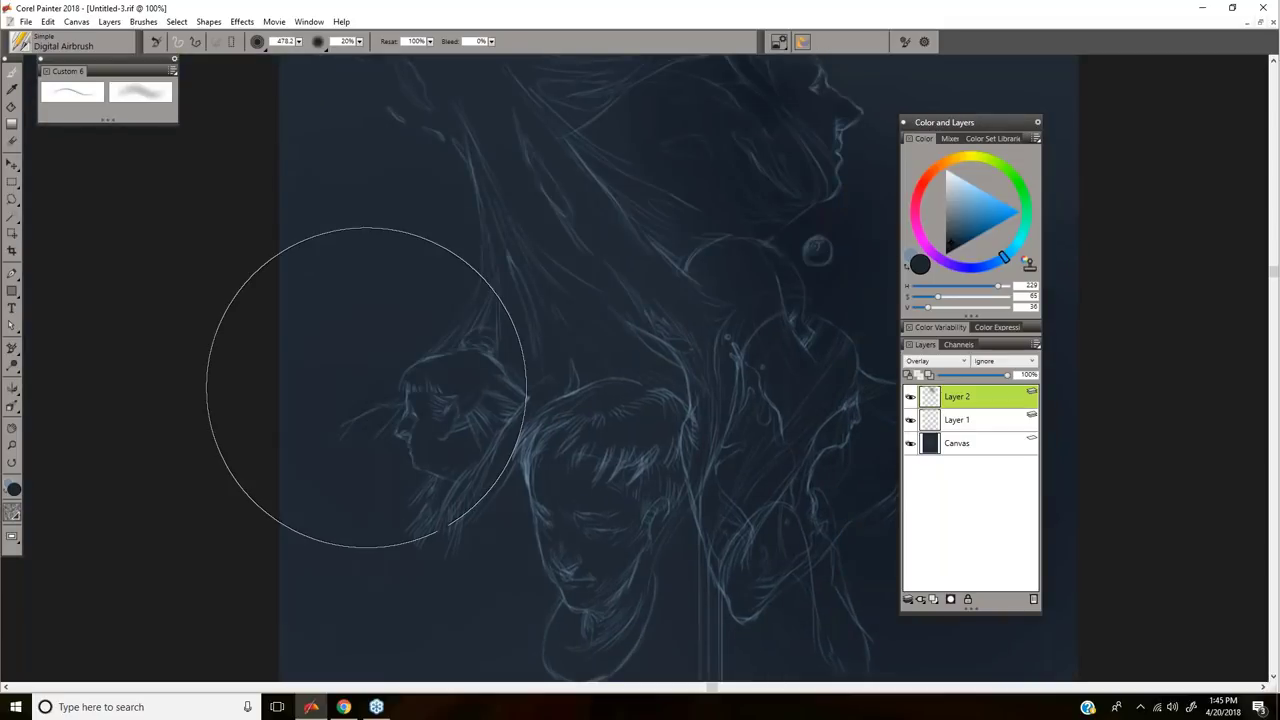
pyautogui.moveTo(483, 506); pyautogui.dragTo(479, 379)
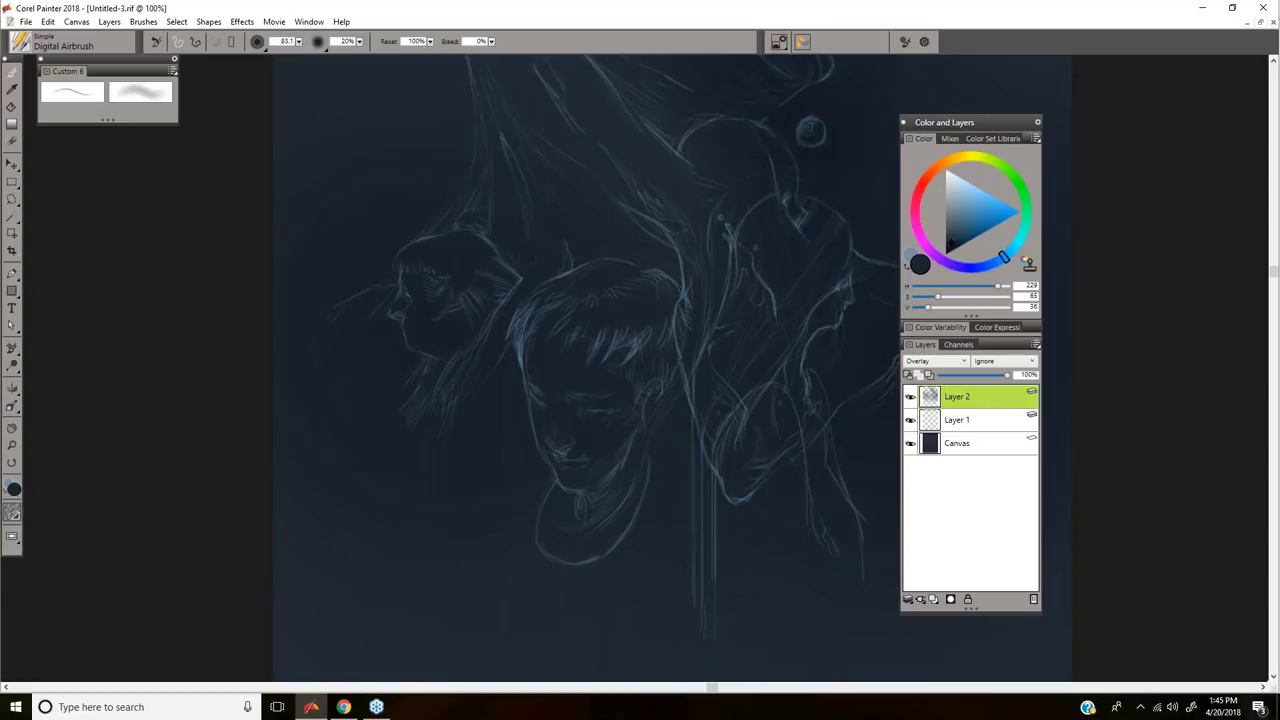
# Step: Set the airbrush to size 218.4 and 10% opacity and softly darken the area around the central head
pyautogui.moveTo(640, 430); pyautogui.dragTo(632, 478)
pyautogui.press('1')
pyautogui.moveTo(675, 421); pyautogui.dragTo(668, 528)
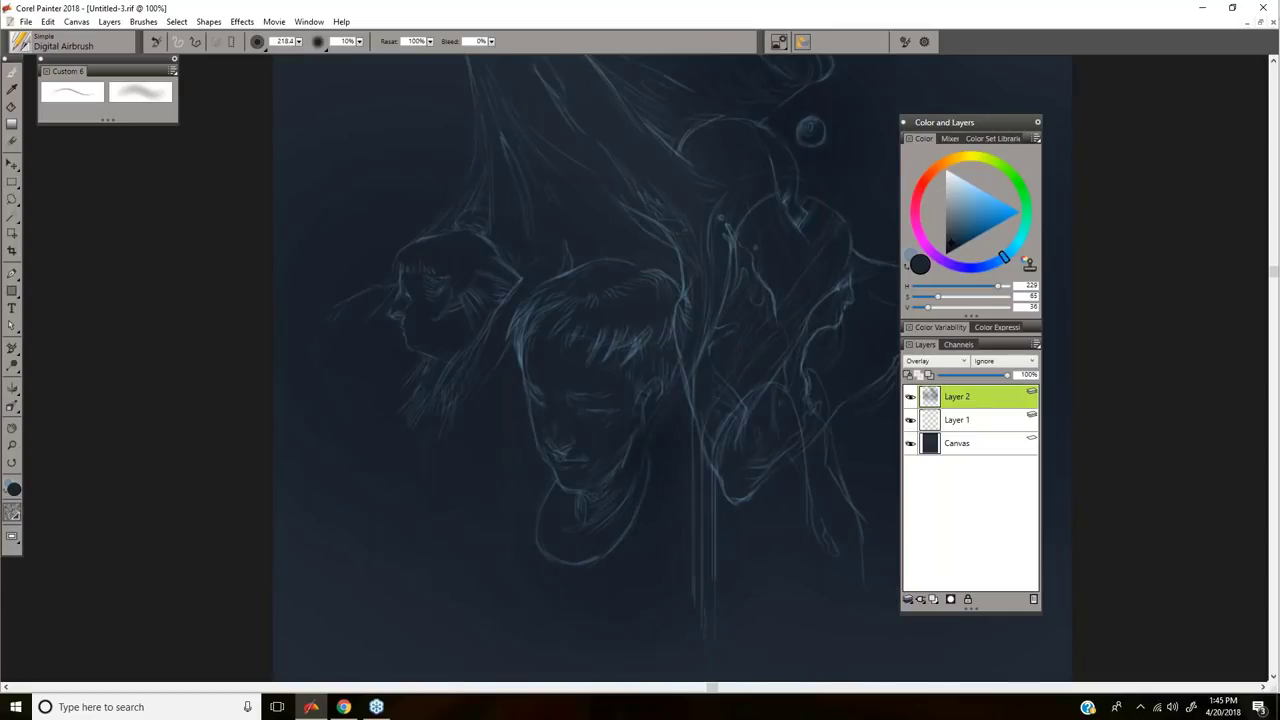
# Step: Darken the canvas's left side and the background around the upper strands and large head with a 388.2 airbrush
pyautogui.moveTo(503, 523); pyautogui.dragTo(601, 437)
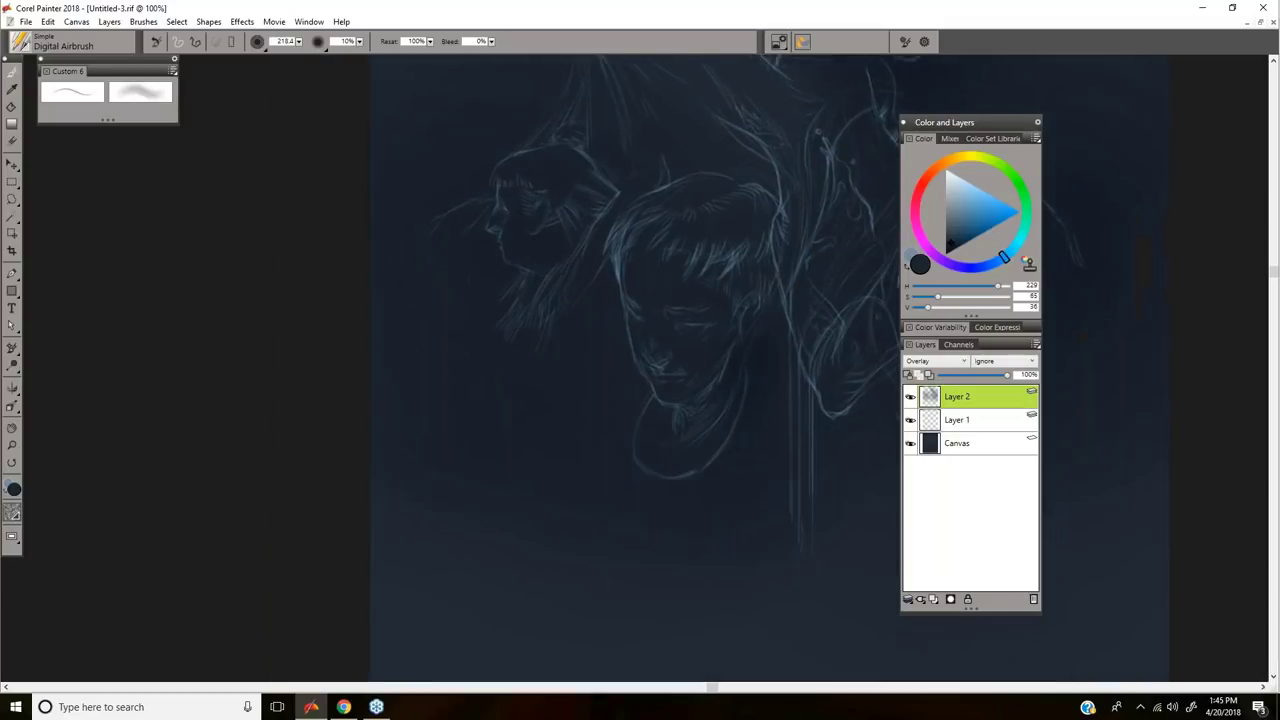
pyautogui.moveTo(410, 275); pyautogui.dragTo(406, 377)
pyautogui.moveTo(422, 214); pyautogui.dragTo(406, 514)
pyautogui.moveTo(481, 467); pyautogui.dragTo(476, 660)
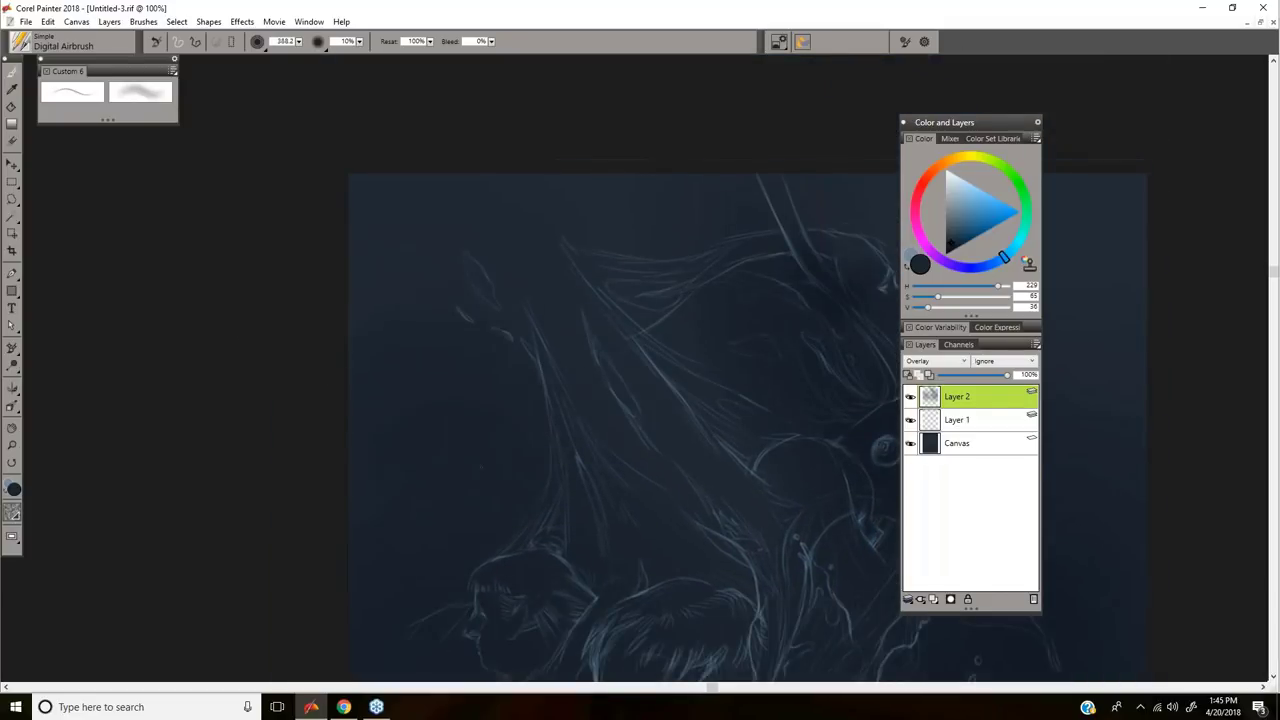
pyautogui.moveTo(560, 230); pyautogui.dragTo(345, 95)
pyautogui.moveTo(731, 233); pyautogui.dragTo(738, 255)
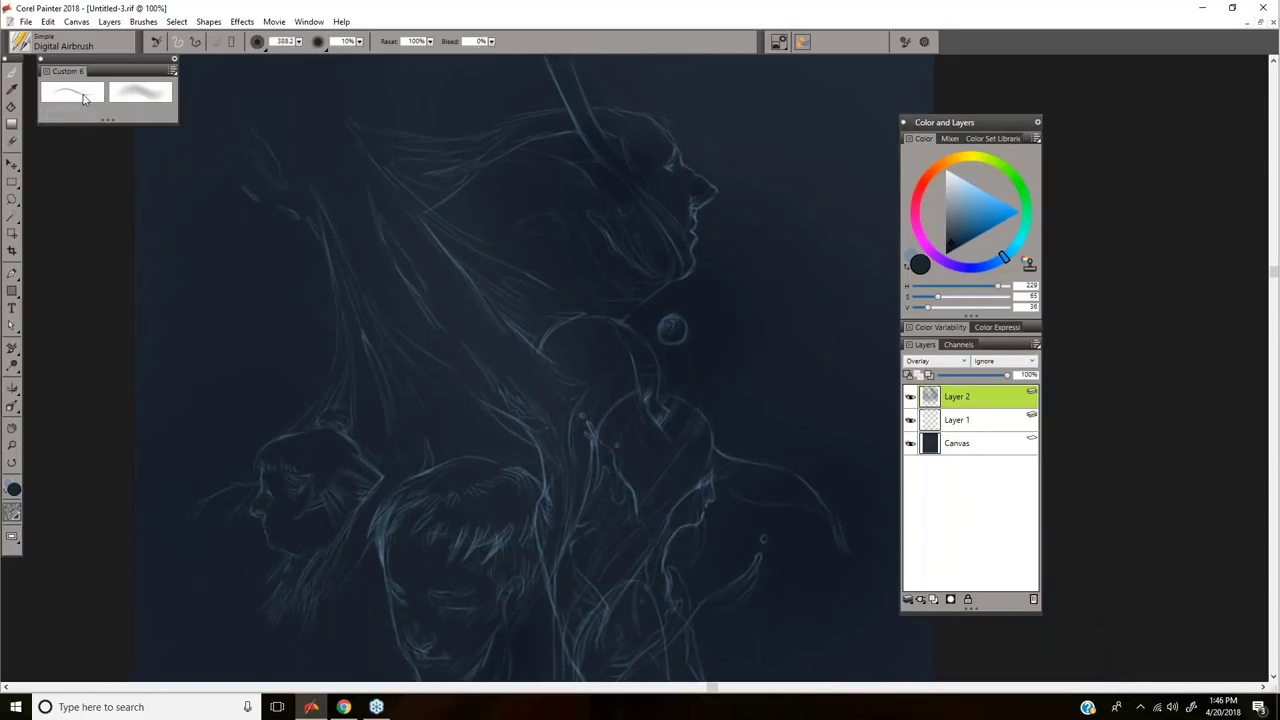
# Step: Add a new layer and pencil light blue strands into the large profile head's hair with the Cover Pencil
pyautogui.click(84, 104)
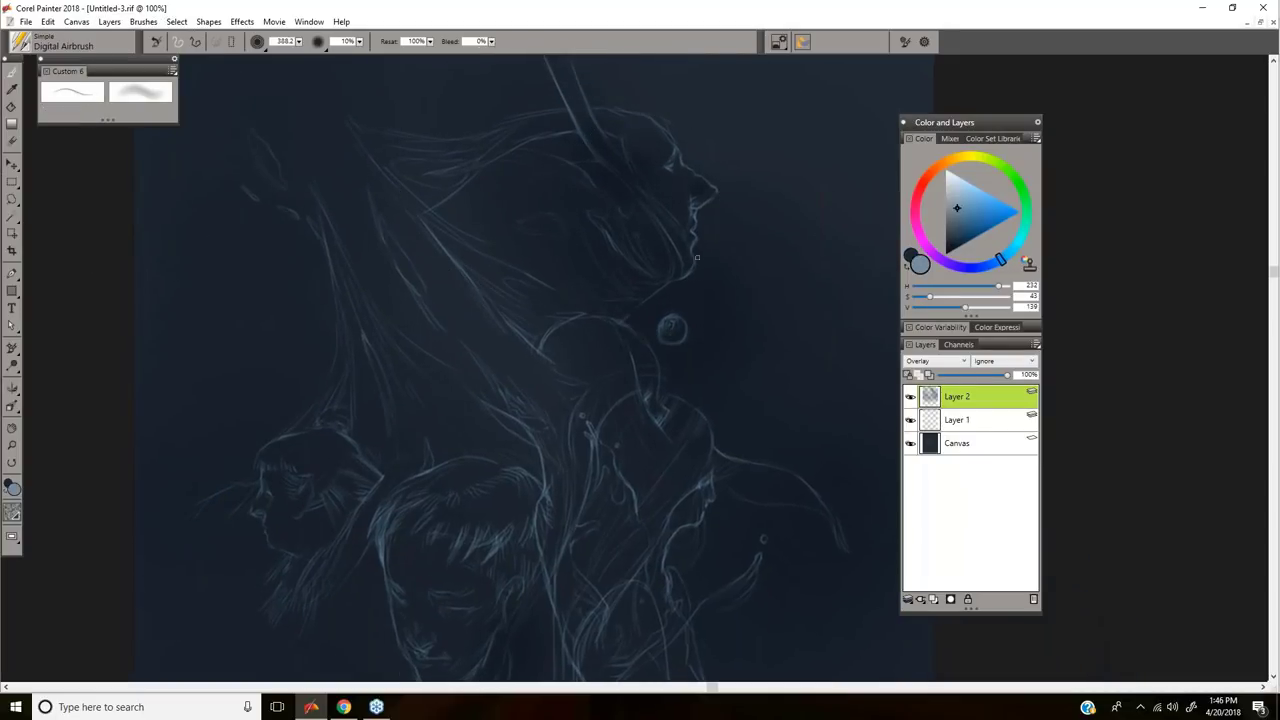
pyautogui.click(933, 599)
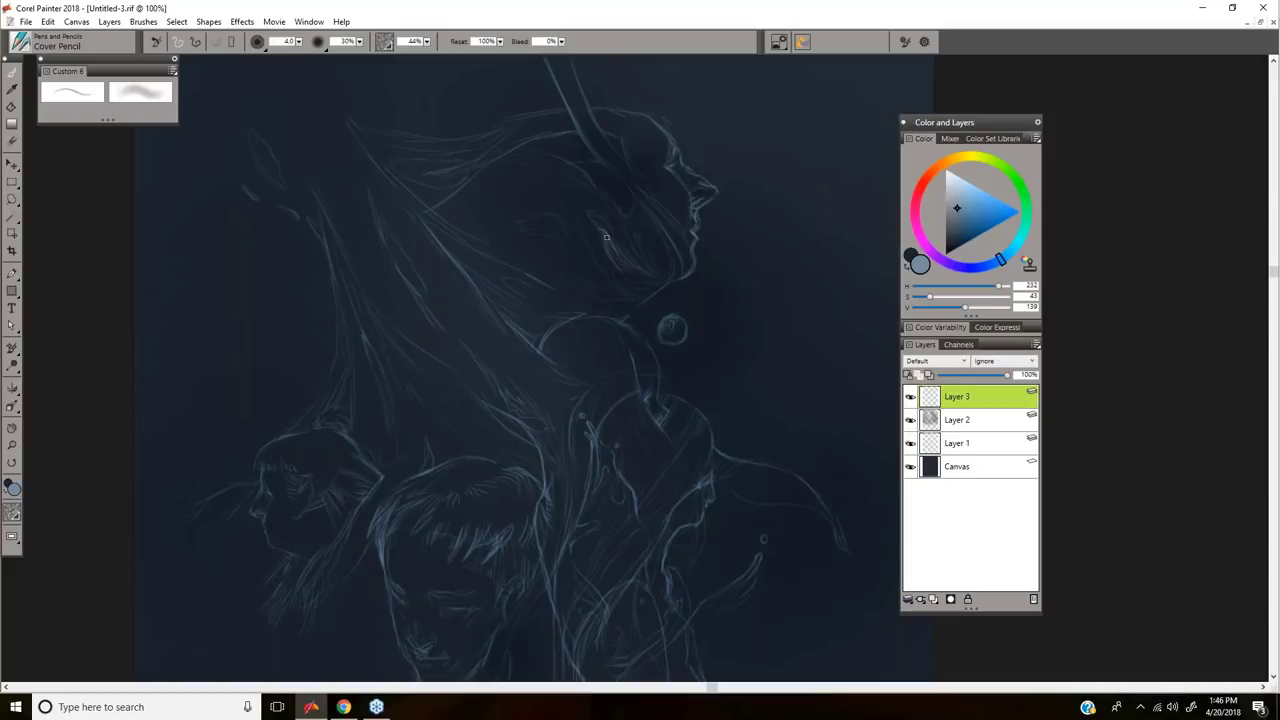
pyautogui.moveTo(645, 270); pyautogui.dragTo(674, 299)
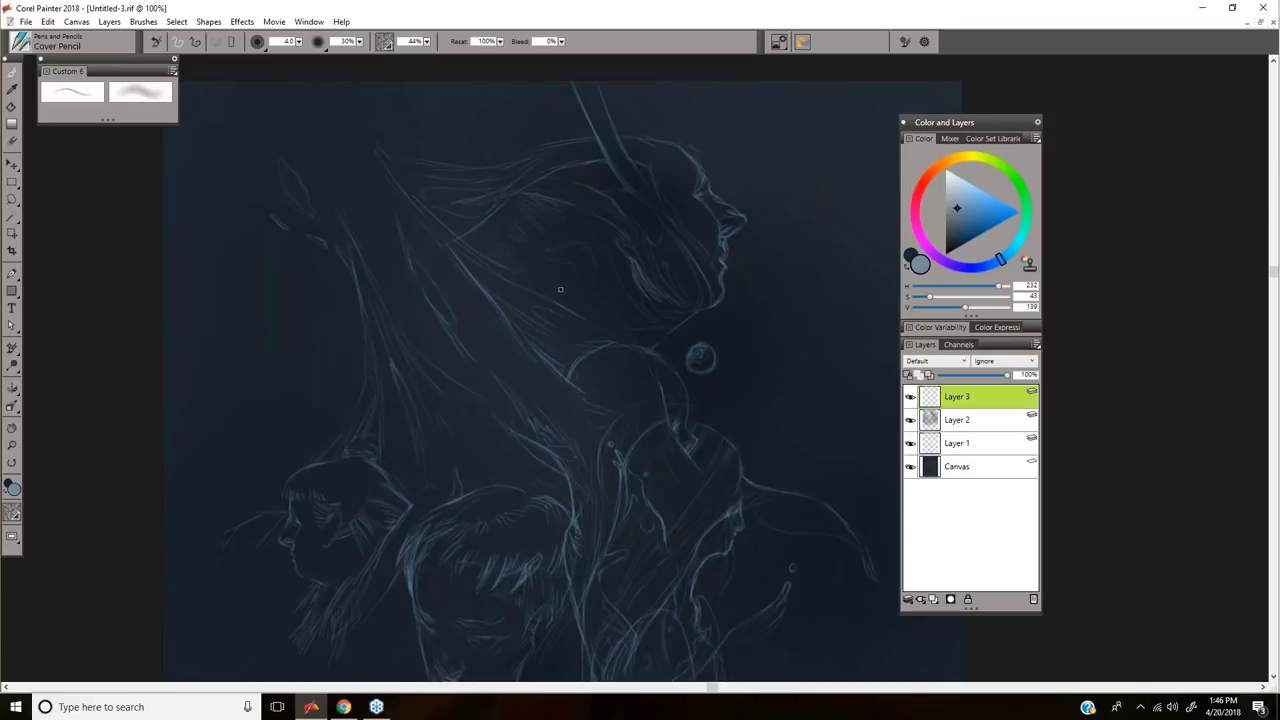
pyautogui.moveTo(665, 333); pyautogui.dragTo(641, 311)
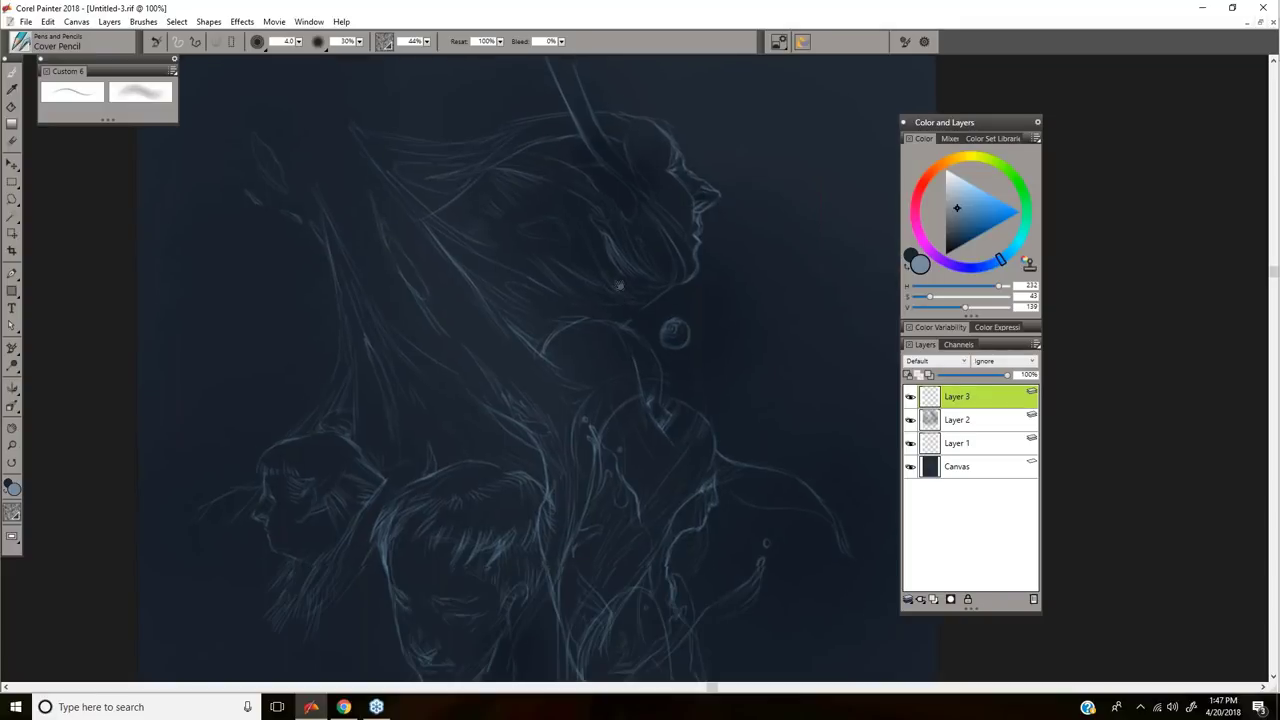
pyautogui.moveTo(593, 319); pyautogui.dragTo(590, 301)
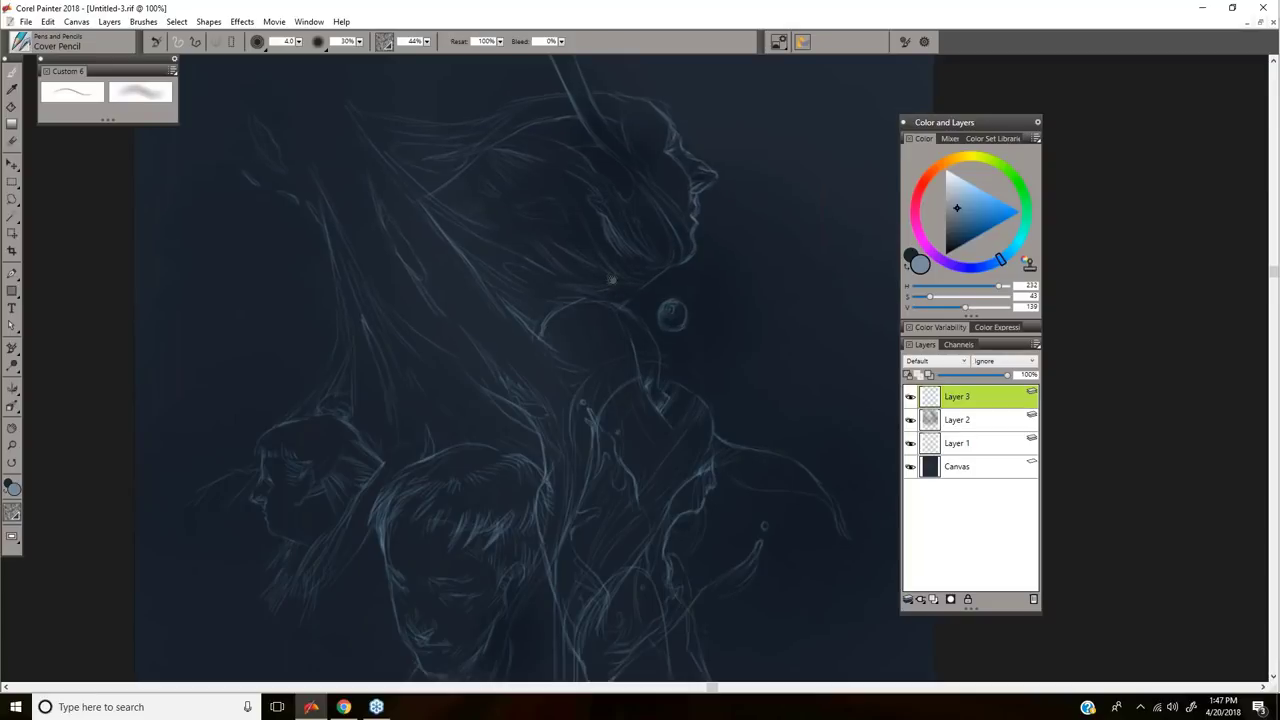
pyautogui.moveTo(617, 290)
pyautogui.mouseDown()
pyautogui.moveTo(617, 271)
pyautogui.moveTo(602, 270)
pyautogui.mouseUp()
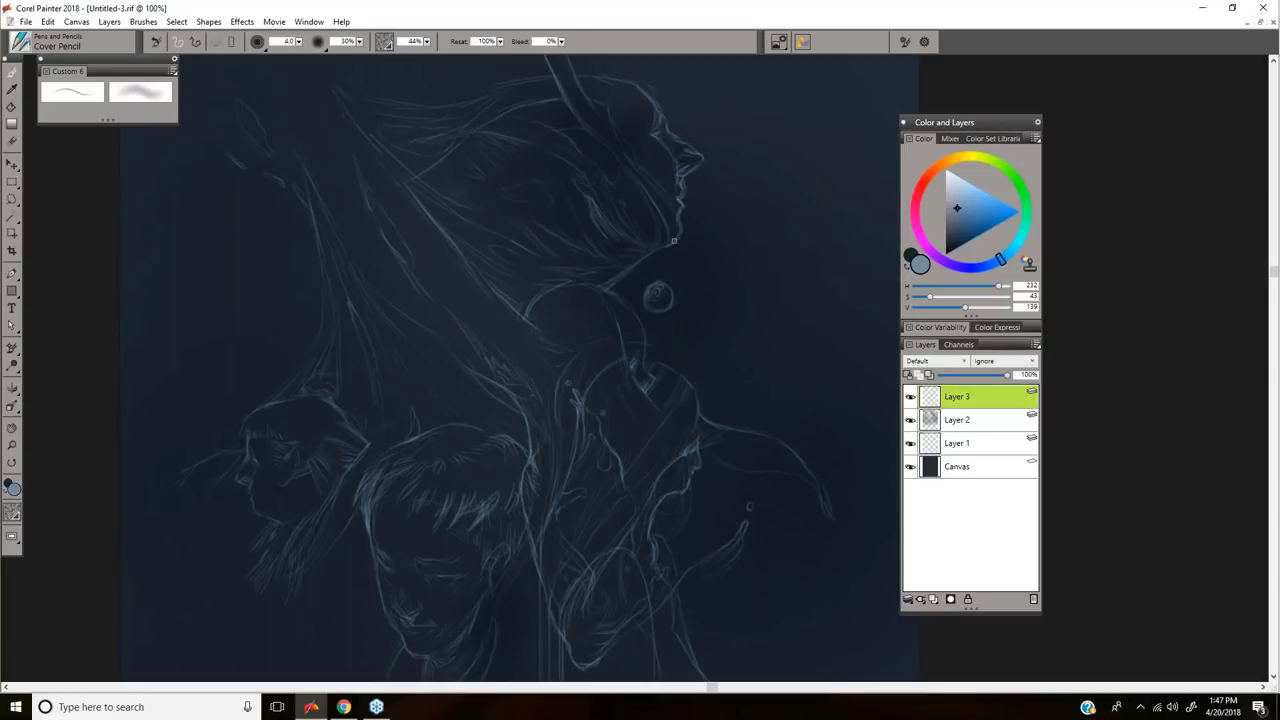
# Step: Refine the large profile head's jaw, face and hair and the strands below it with light blue pencil strokes
pyautogui.moveTo(672, 240); pyautogui.dragTo(673, 238)
pyautogui.moveTo(654, 143); pyautogui.dragTo(634, 171)
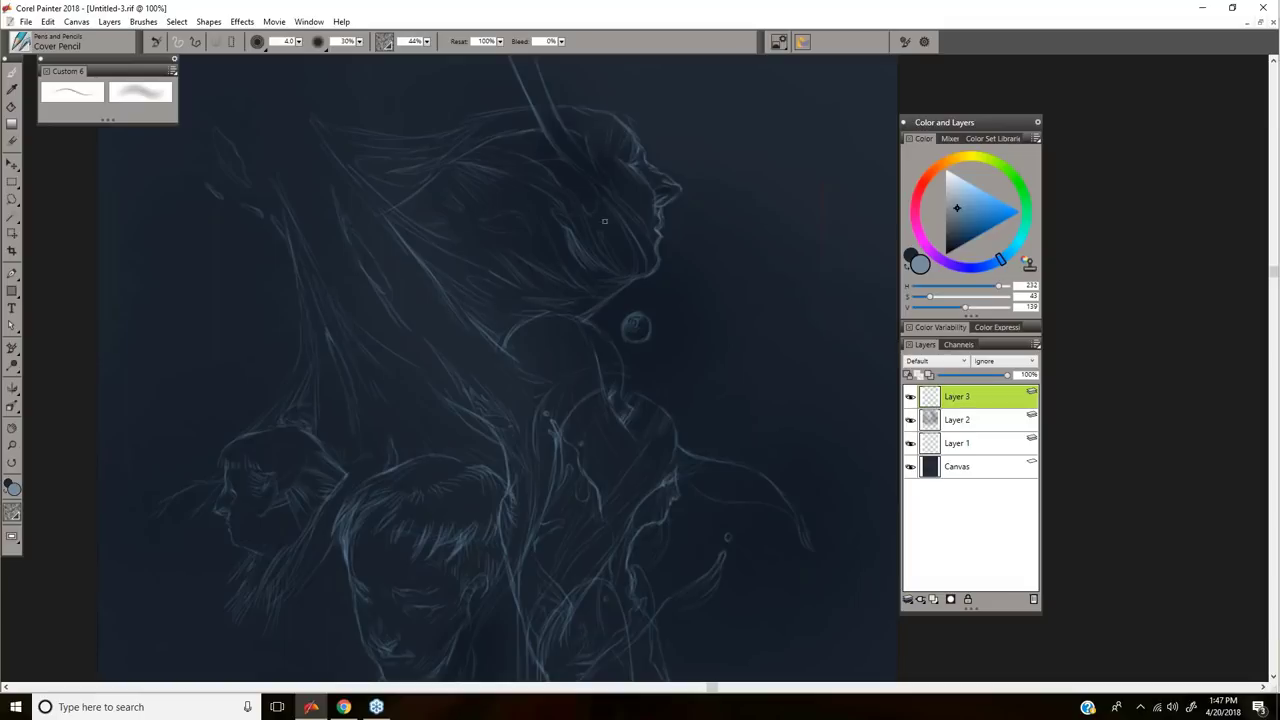
pyautogui.moveTo(603, 225)
pyautogui.mouseDown()
pyautogui.moveTo(600, 152)
pyautogui.moveTo(593, 161)
pyautogui.mouseUp()
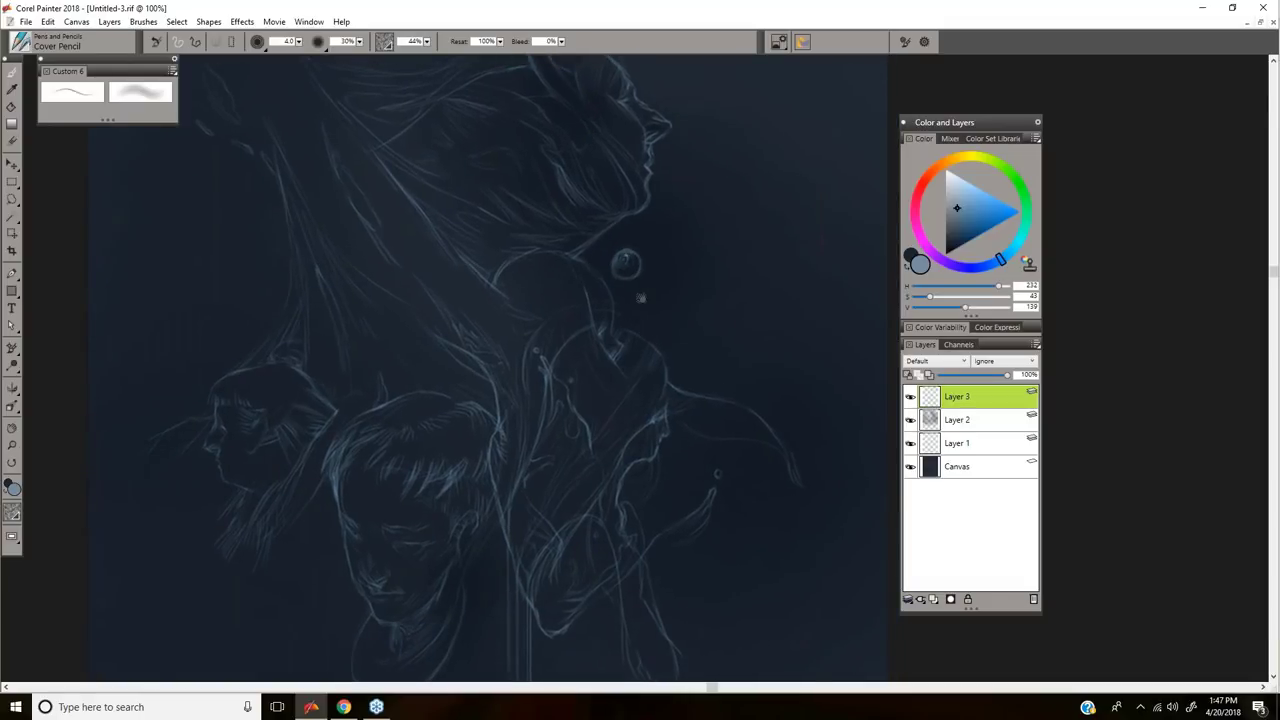
pyautogui.moveTo(633, 267); pyautogui.dragTo(637, 243)
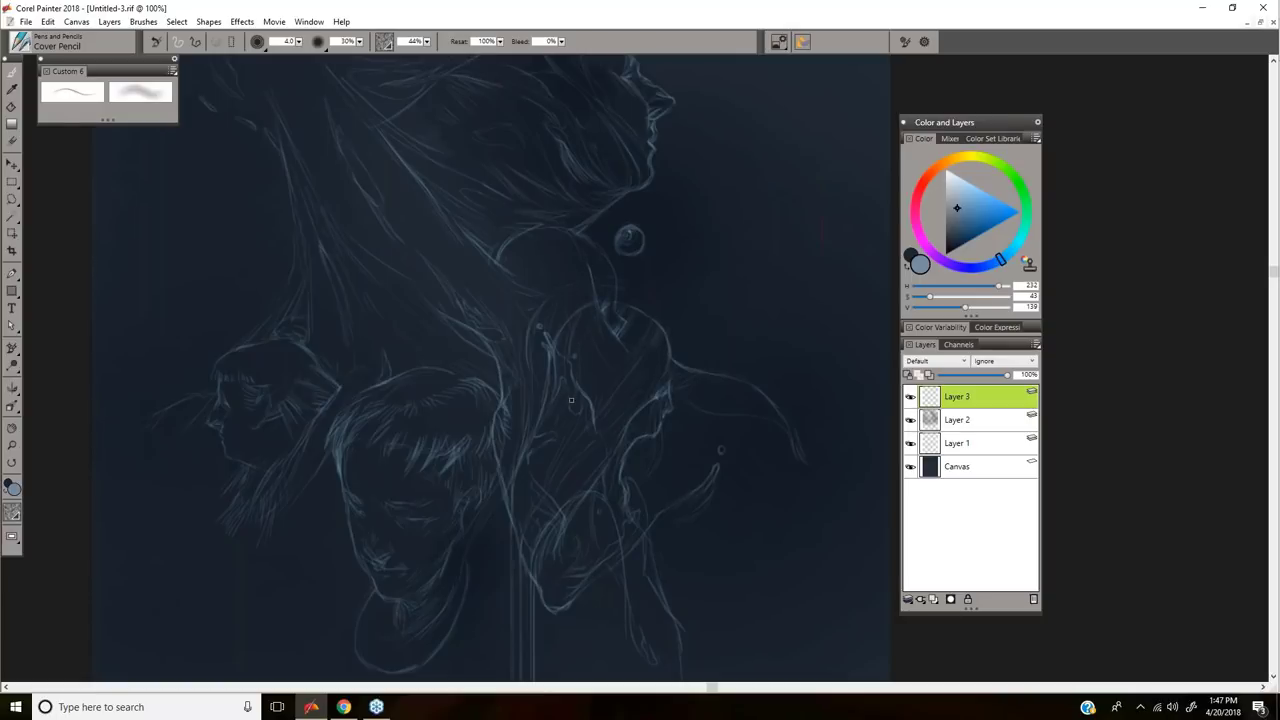
pyautogui.moveTo(596, 432); pyautogui.dragTo(591, 388)
# Step: Compare the layers by toggling their visibility, then drop all of them onto the canvas
pyautogui.press('n')
pyautogui.click(911, 398)
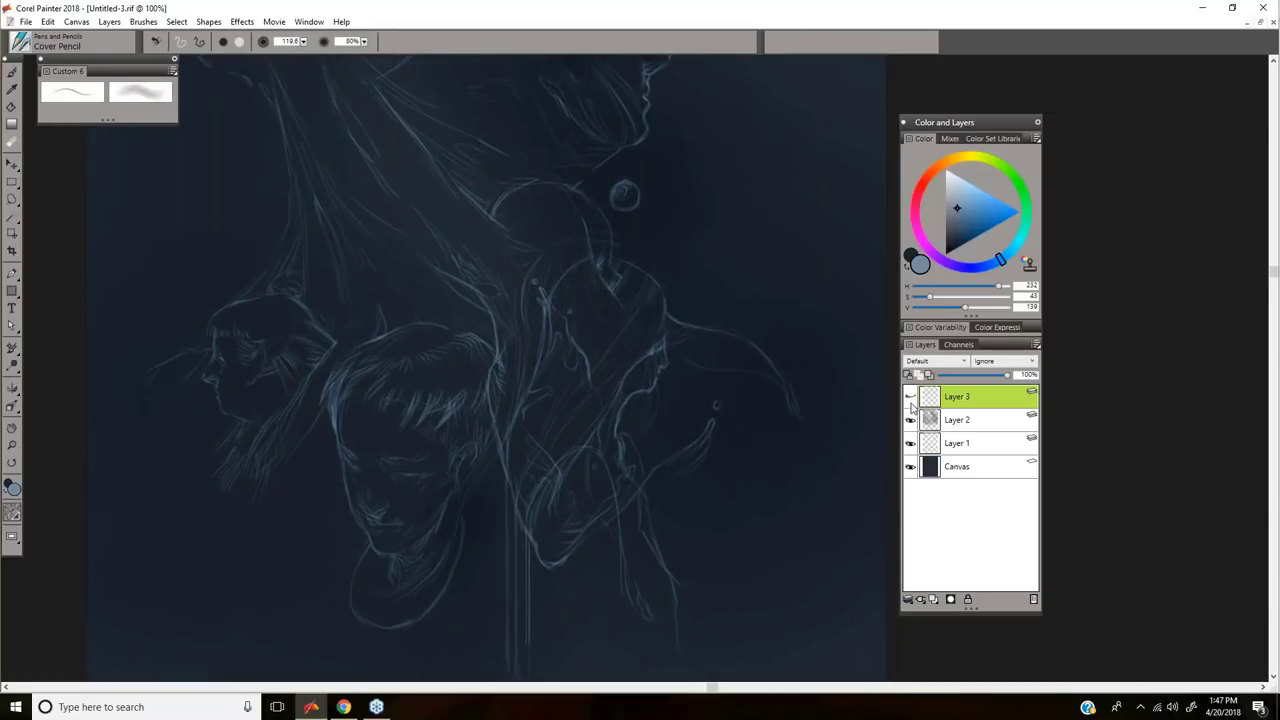
pyautogui.click(911, 402)
pyautogui.click(934, 599)
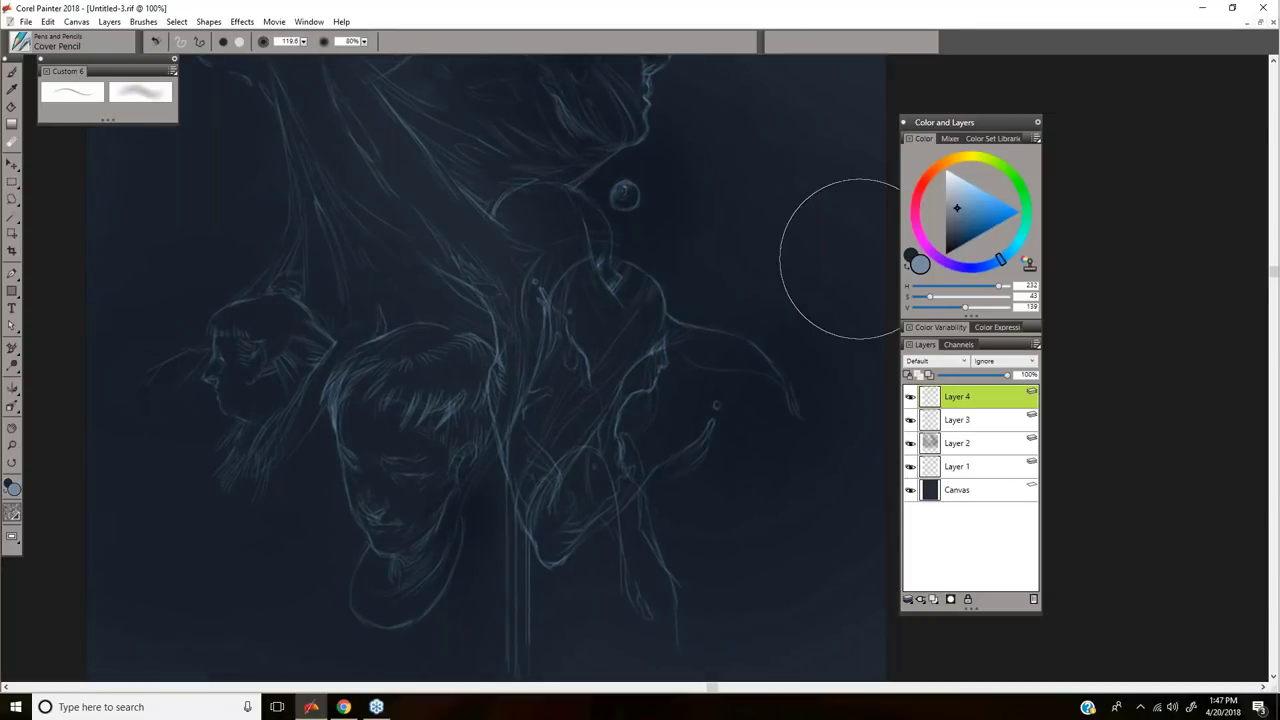
pyautogui.click(986, 446)
pyautogui.click(946, 465)
pyautogui.click(913, 469)
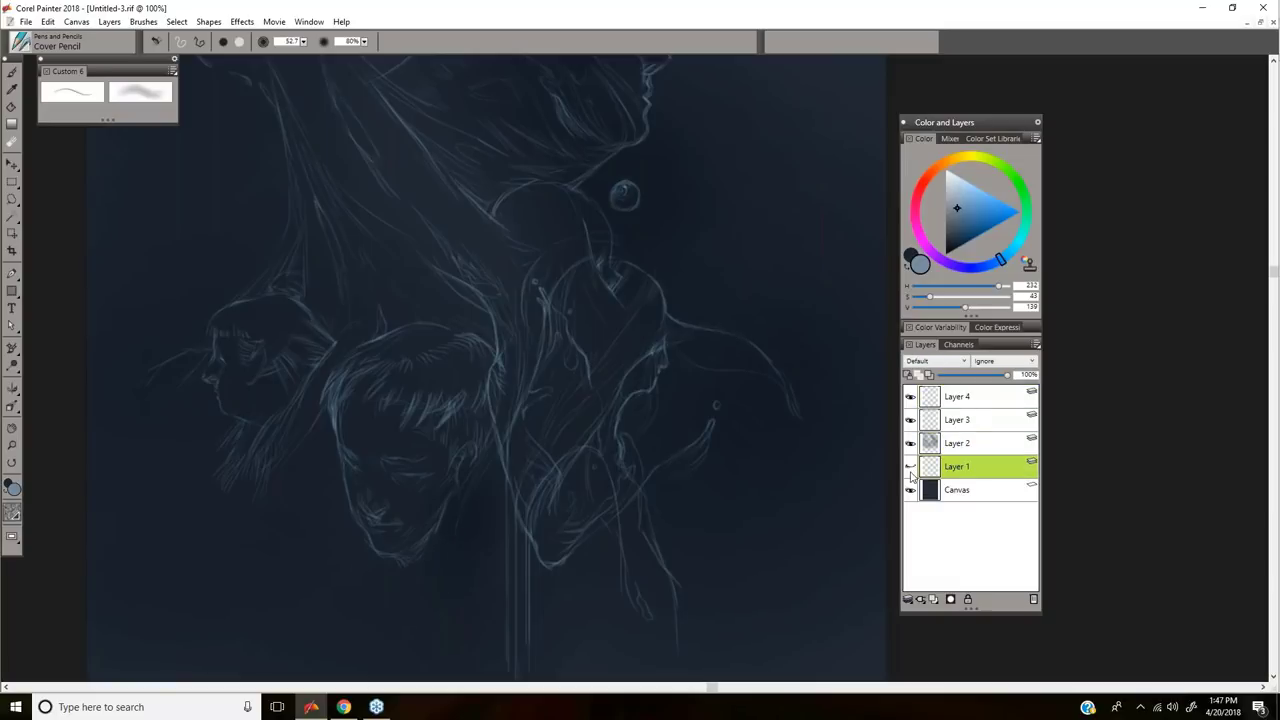
pyautogui.click(923, 447)
pyautogui.click(910, 466)
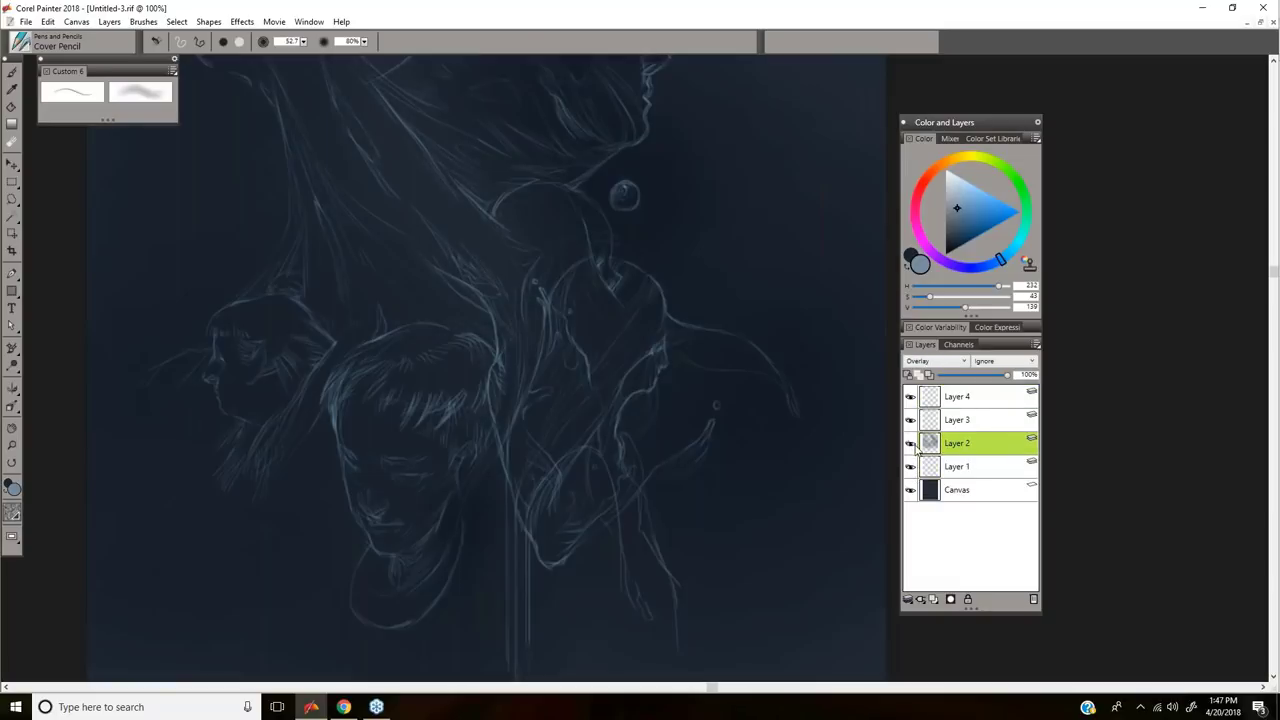
pyautogui.click(942, 461)
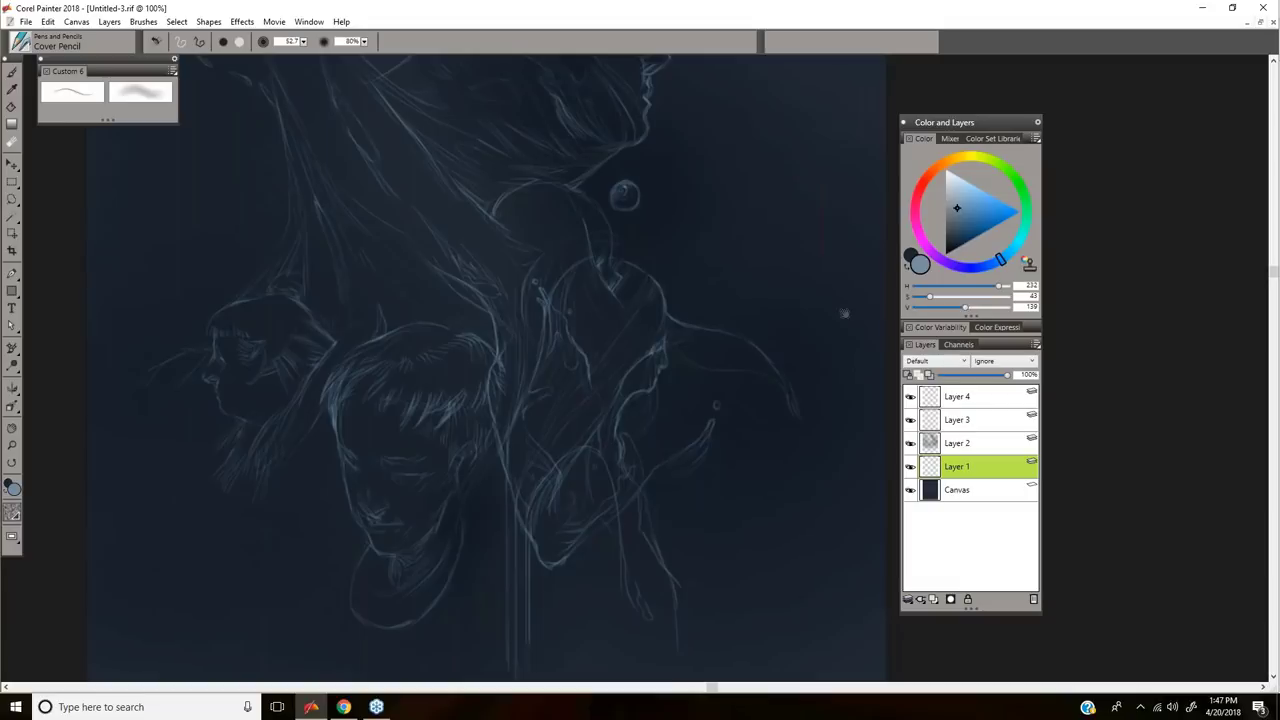
pyautogui.click(109, 21)
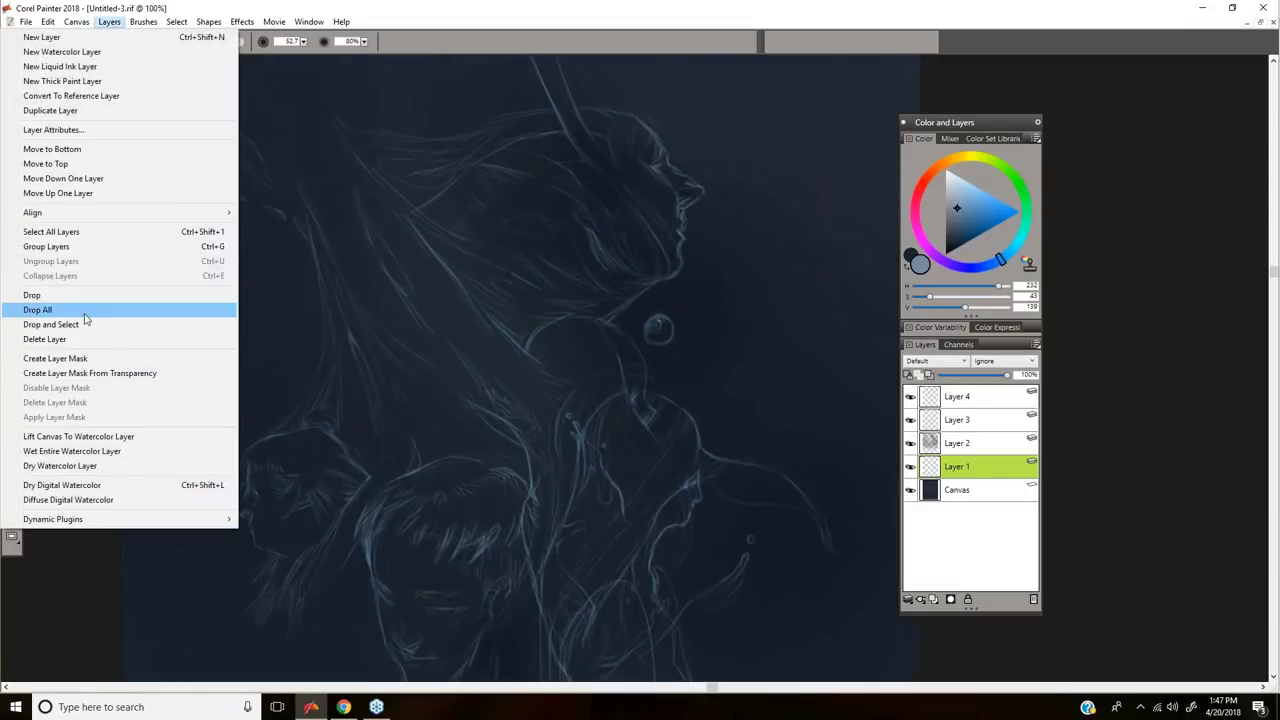
pyautogui.click(88, 310)
# Step: Airbrush dark navy over the face of the right-hand profile, starting at size 37.1 and enlarging the brush
pyautogui.click(152, 97)
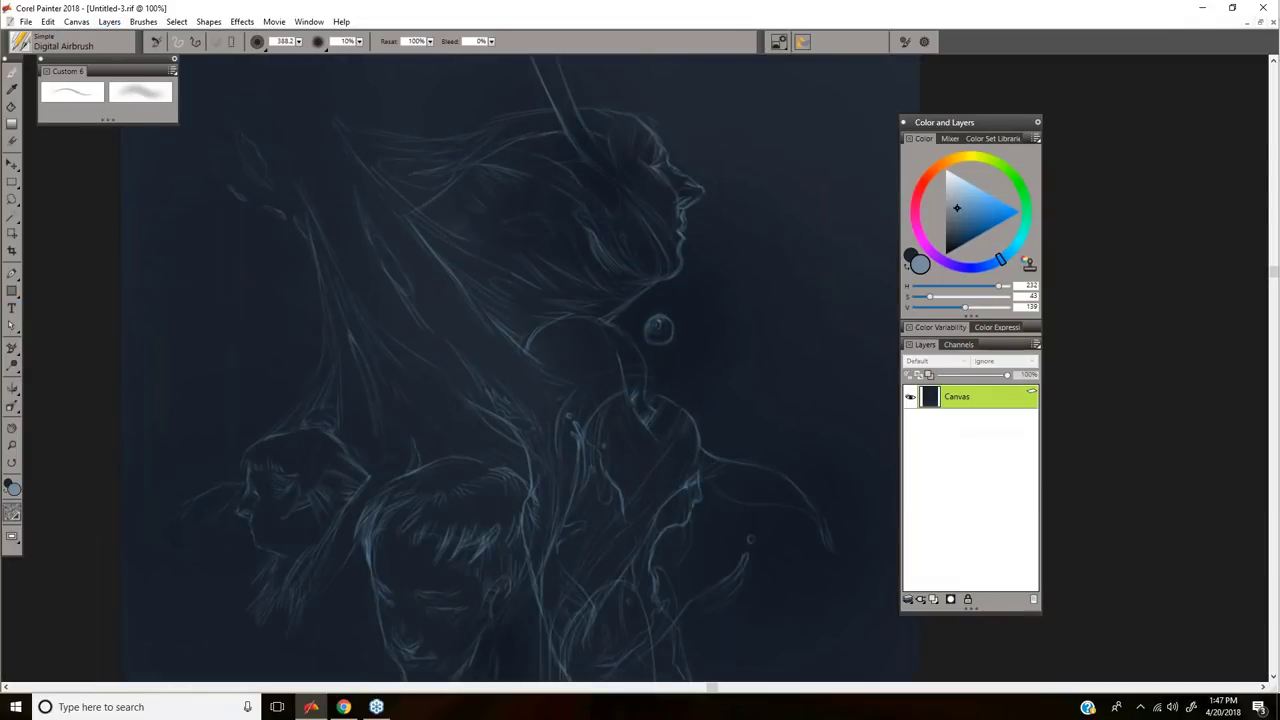
pyautogui.moveTo(744, 403); pyautogui.dragTo(675, 288)
pyautogui.hotkey('shift', 'x')
pyautogui.moveTo(651, 377)
pyautogui.mouseDown()
pyautogui.moveTo(594, 426)
pyautogui.moveTo(652, 388)
pyautogui.mouseUp()
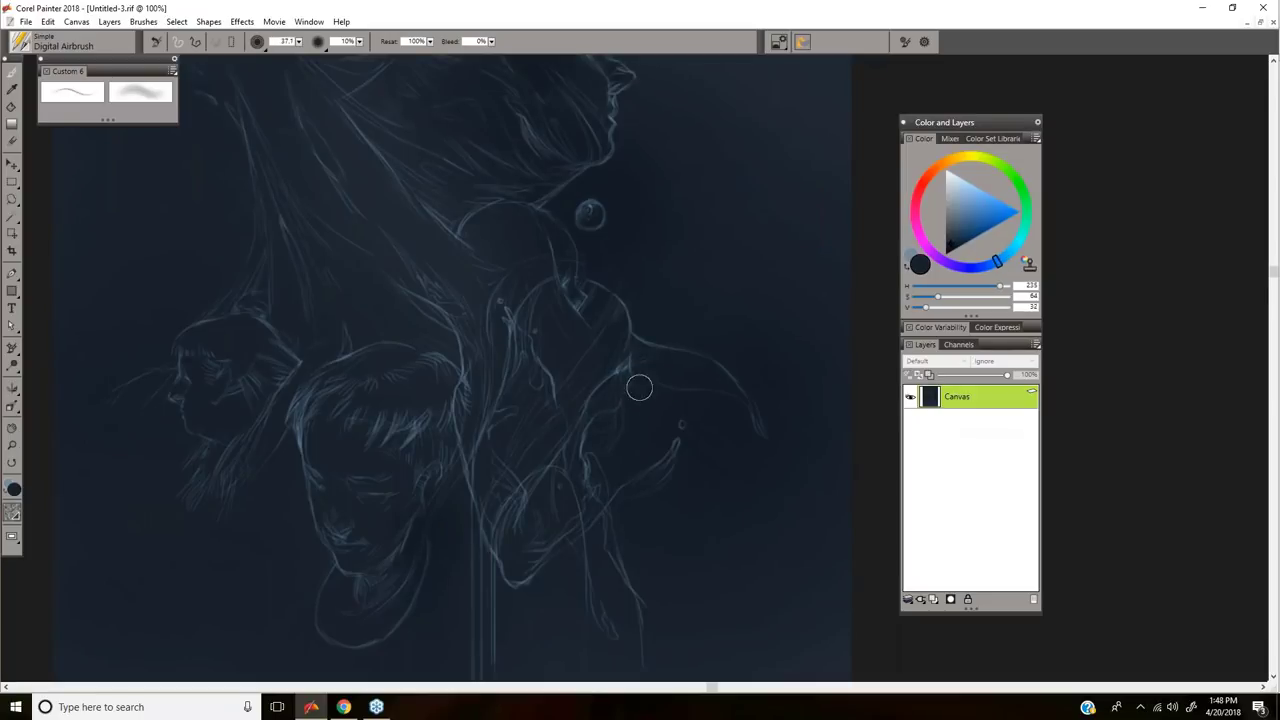
pyautogui.press(']')
pyautogui.press(']')
pyautogui.press(']')
pyautogui.moveTo(628, 302); pyautogui.dragTo(726, 399)
# Step: Sketch a new face profile beside the small orb in light blue Cover Pencil and undo the last stroke
pyautogui.click(72, 92)
pyautogui.moveTo(808, 216); pyautogui.dragTo(820, 211)
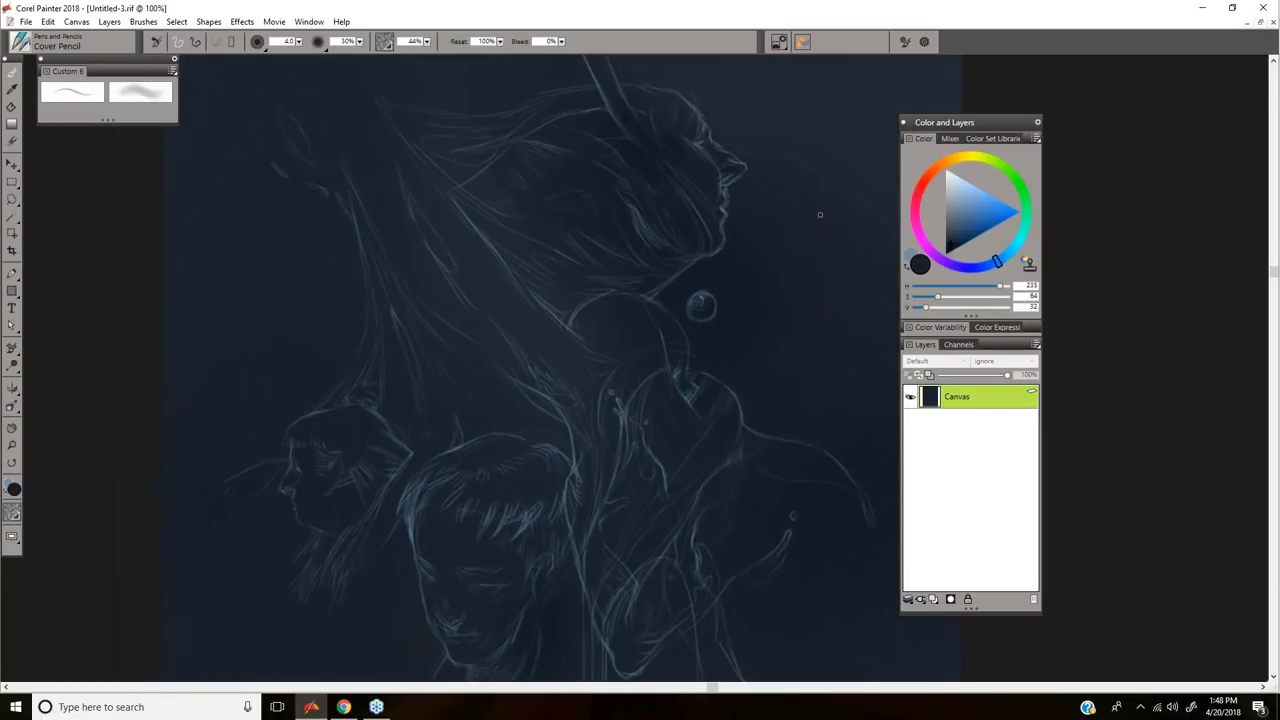
pyautogui.moveTo(792, 258)
pyautogui.mouseDown()
pyautogui.moveTo(714, 241)
pyautogui.moveTo(653, 261)
pyautogui.mouseUp()
pyautogui.hotkey('shift', 'x')
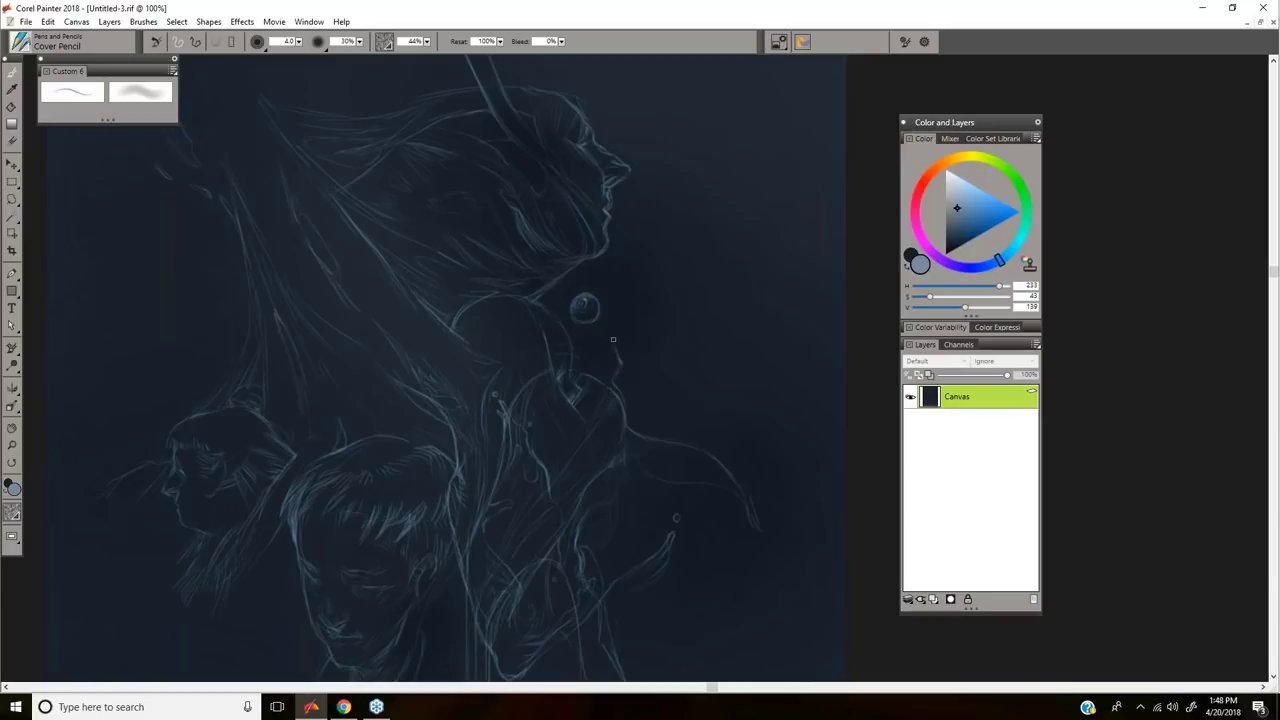
pyautogui.moveTo(620, 326); pyautogui.dragTo(616, 338)
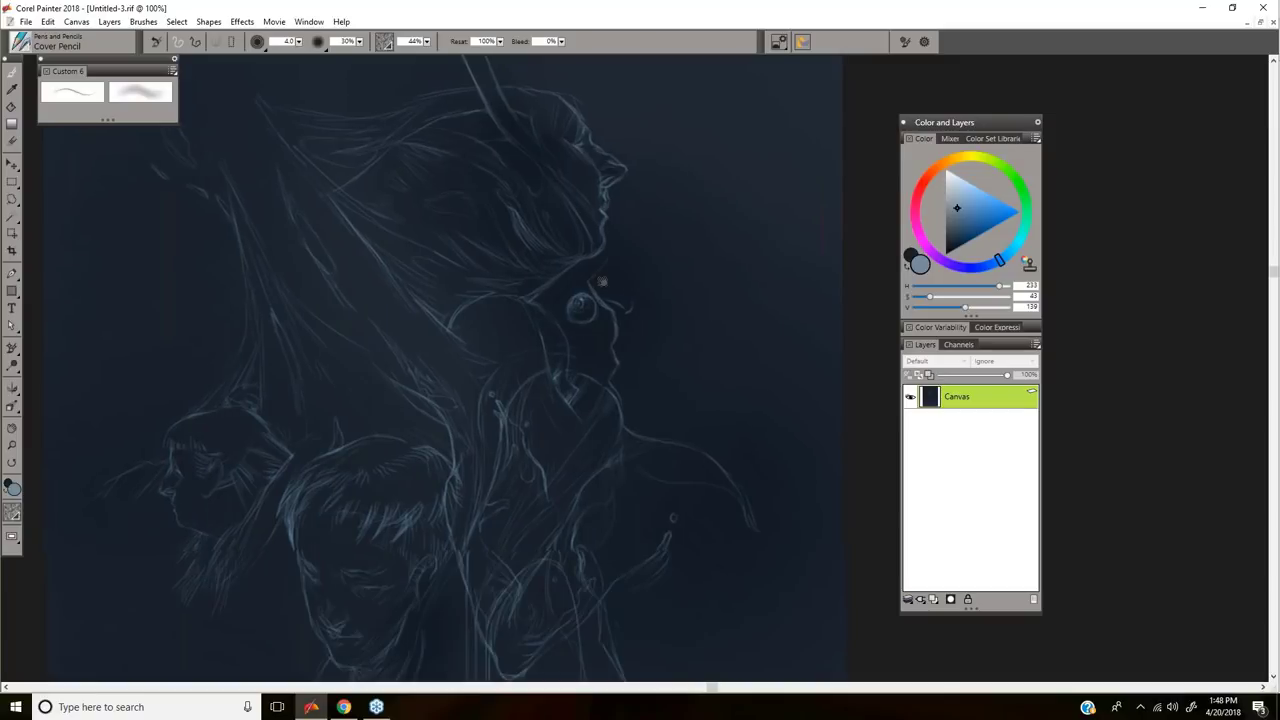
pyautogui.moveTo(638, 292)
pyautogui.mouseDown()
pyautogui.moveTo(619, 290)
pyautogui.moveTo(629, 301)
pyautogui.moveTo(588, 275)
pyautogui.moveTo(600, 292)
pyautogui.mouseUp()
pyautogui.press('n')
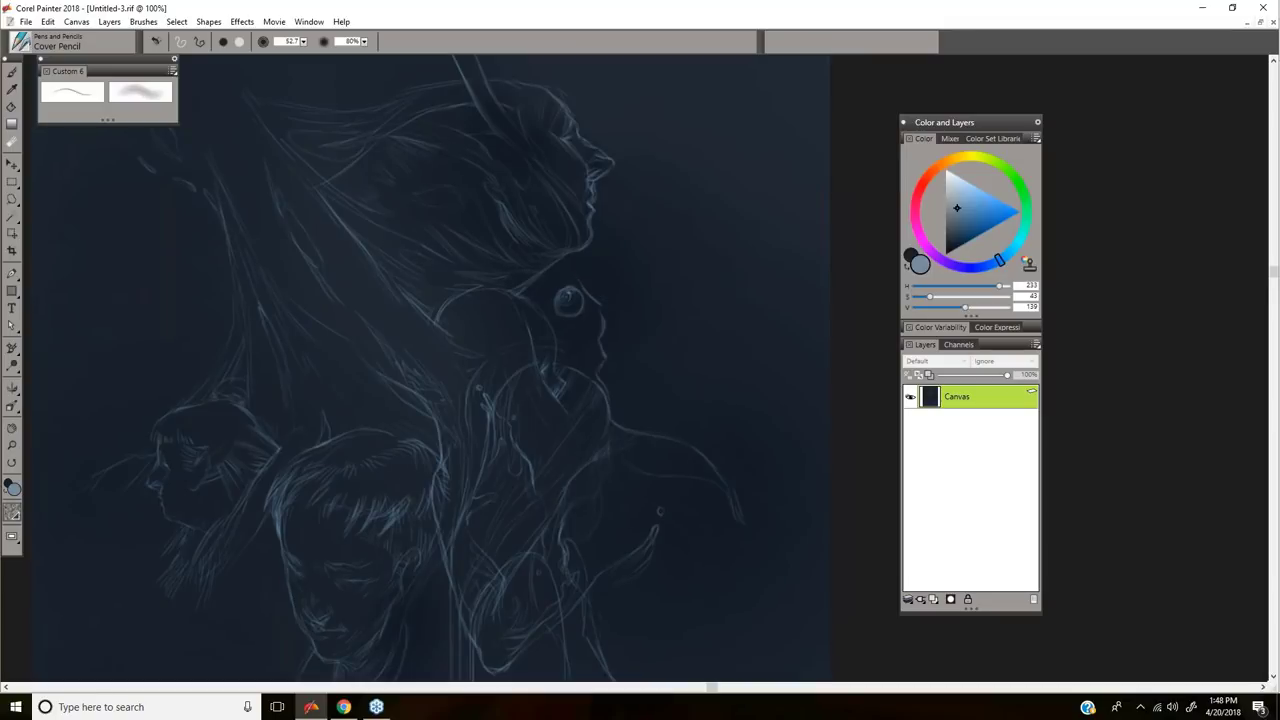
pyautogui.hotkey('ctrl', 'z')
# Step: Redraw the new profile's brow, nose and lips beside the orb, erasing stray lines and shading the pointed nose
pyautogui.press('b')
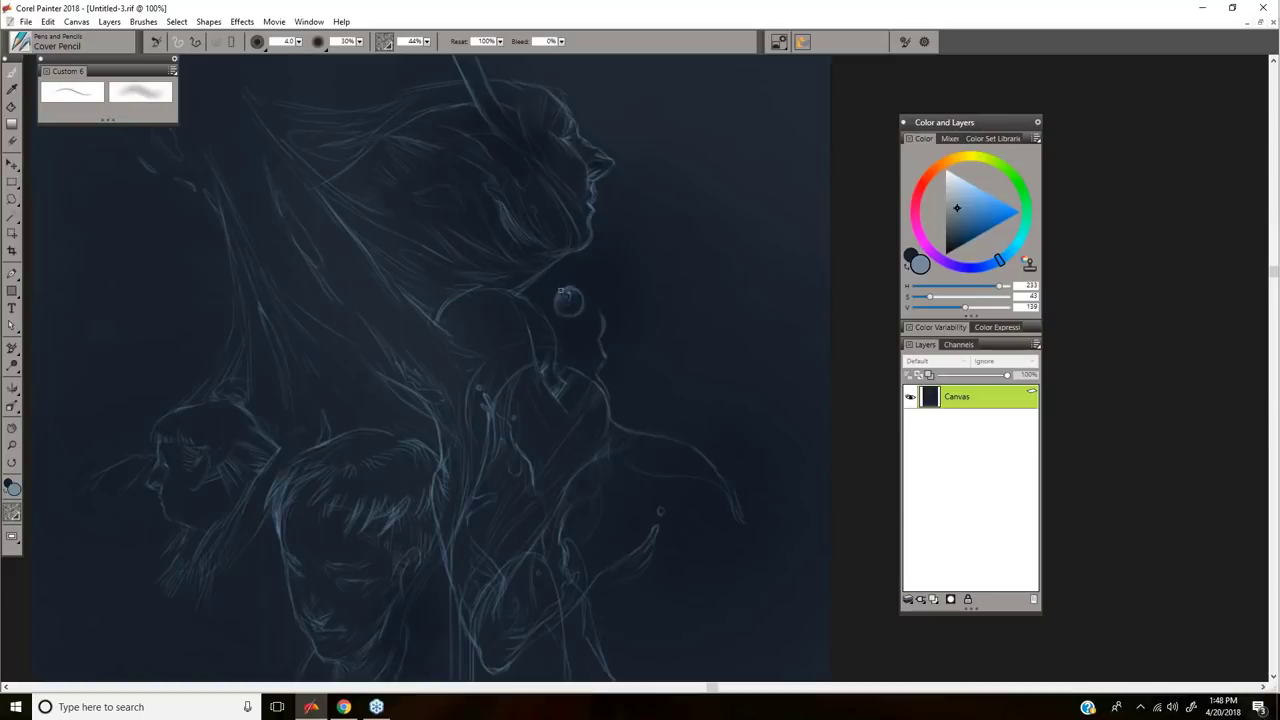
pyautogui.moveTo(588, 303)
pyautogui.mouseDown()
pyautogui.moveTo(612, 314)
pyautogui.moveTo(604, 327)
pyautogui.mouseUp()
pyautogui.moveTo(638, 328); pyautogui.dragTo(621, 352)
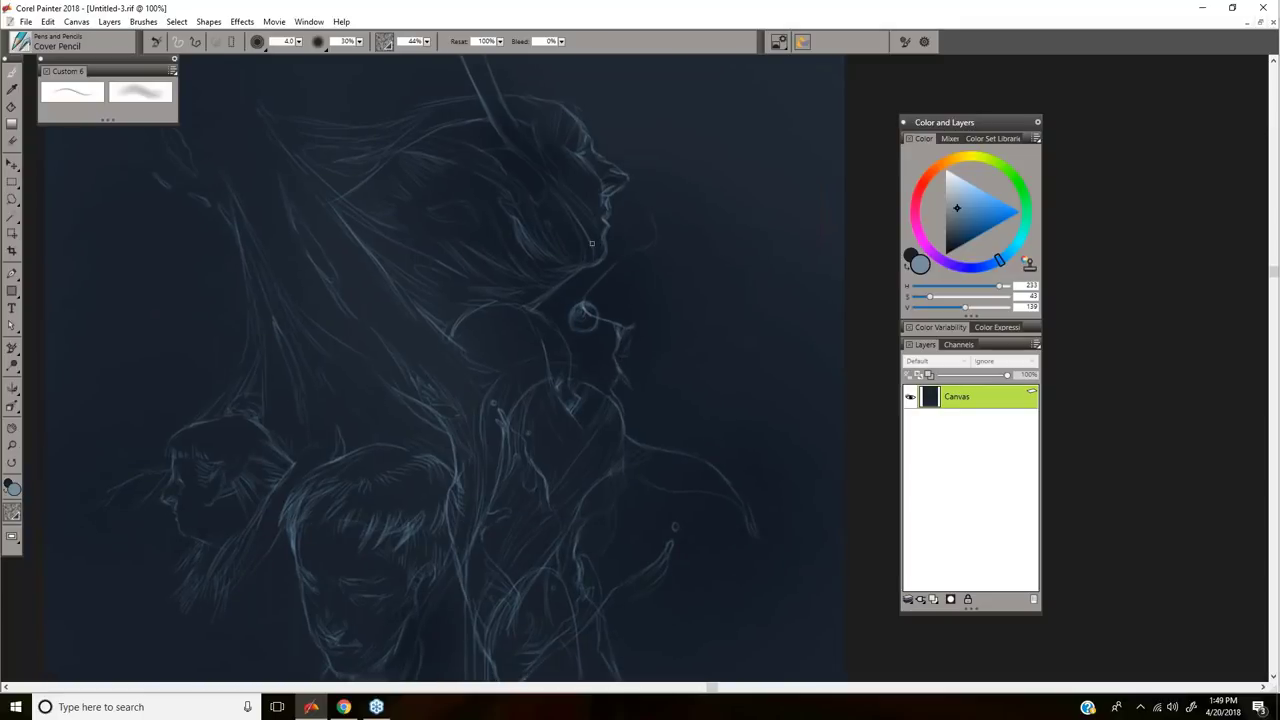
pyautogui.press('n')
pyautogui.moveTo(605, 334); pyautogui.dragTo(615, 342)
pyautogui.press('b')
pyautogui.moveTo(643, 329); pyautogui.dragTo(666, 332)
pyautogui.moveTo(674, 360)
pyautogui.mouseDown()
pyautogui.moveTo(660, 363)
pyautogui.moveTo(686, 252)
pyautogui.moveTo(663, 305)
pyautogui.moveTo(691, 280)
pyautogui.moveTo(647, 251)
pyautogui.mouseUp()
# Step: Sample the dark navy background and airbrush at 70% opacity over the new profile's nose and the orb
pyautogui.press('F2')
pyautogui.hotkey('shift', 'x')
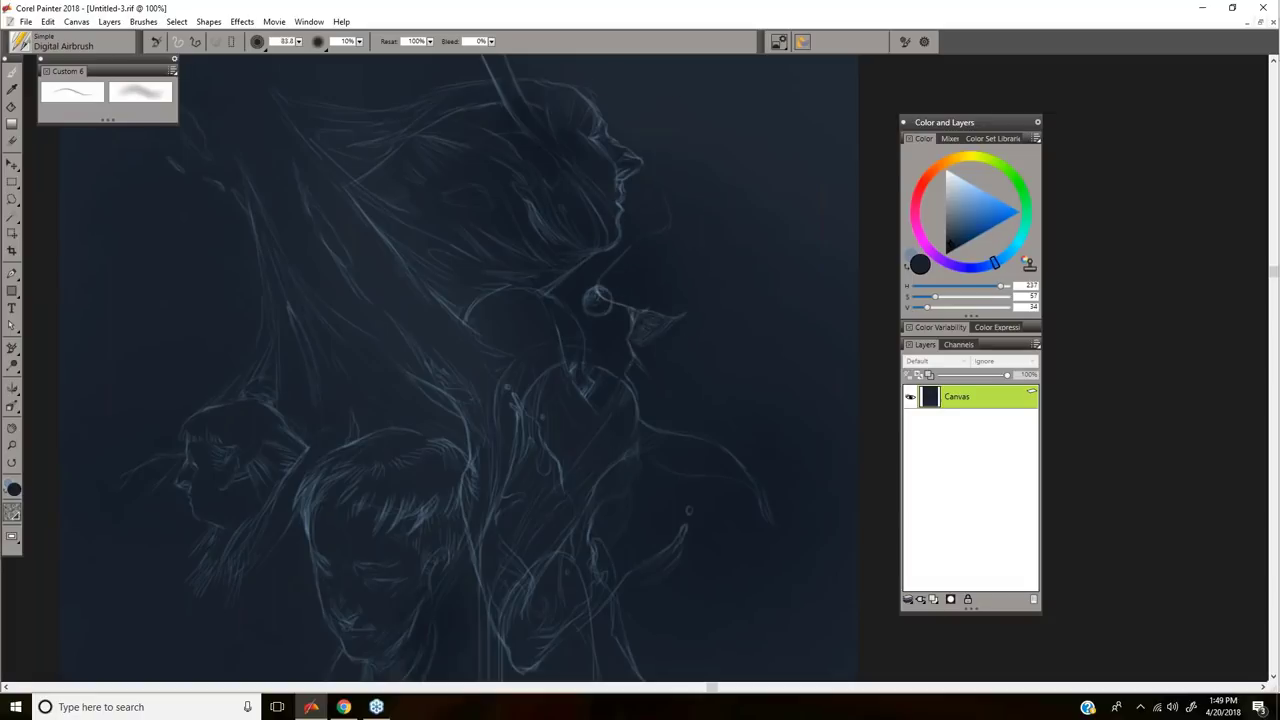
pyautogui.keyDown('alt'); pyautogui.click(694, 286); pyautogui.keyUp('alt')
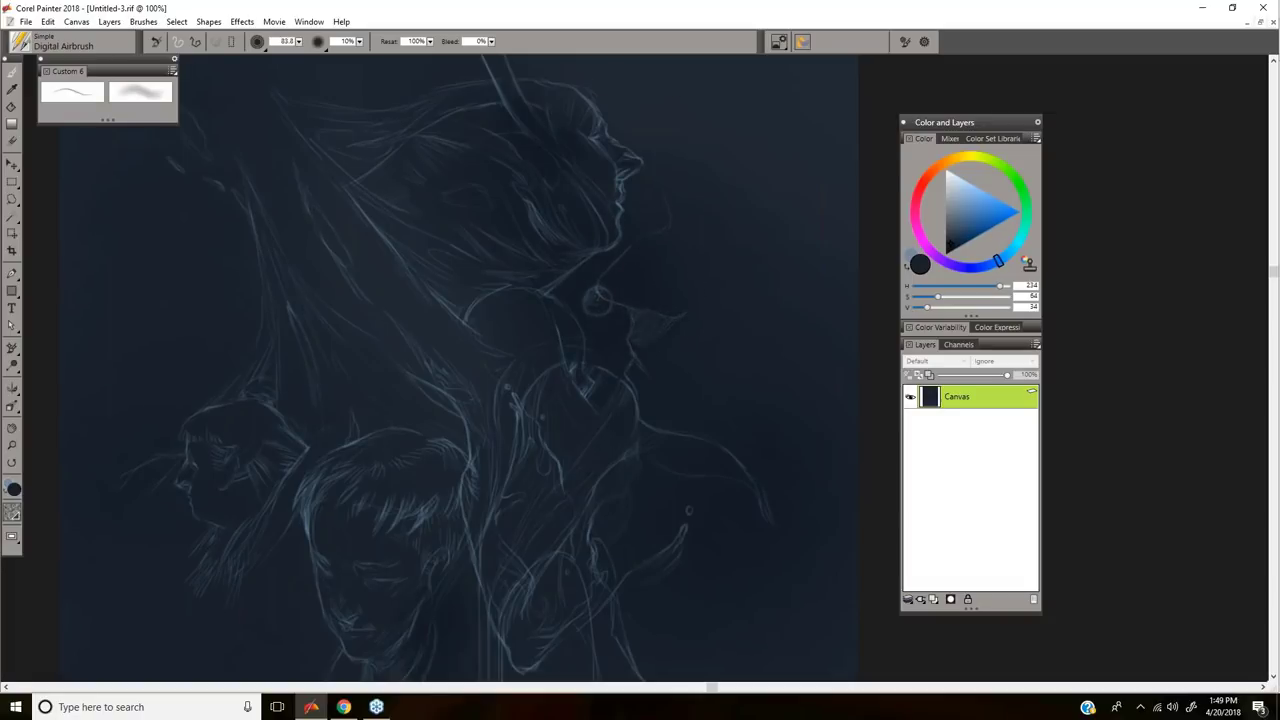
pyautogui.press('7')
pyautogui.moveTo(669, 205)
pyautogui.mouseDown()
pyautogui.moveTo(665, 293)
pyautogui.moveTo(616, 284)
pyautogui.moveTo(594, 299)
pyautogui.moveTo(634, 332)
pyautogui.moveTo(678, 320)
pyautogui.moveTo(670, 345)
pyautogui.mouseUp()
pyautogui.keyDown('alt'); pyautogui.click(595, 298); pyautogui.keyUp('alt')
pyautogui.keyDown('alt'); pyautogui.click(682, 399); pyautogui.keyUp('alt')
pyautogui.moveTo(682, 397); pyautogui.dragTo(703, 377)
pyautogui.moveTo(680, 330); pyautogui.dragTo(673, 222)
# Step: Redraw the profile's nose, lips, chin and neck in light blue Cover Pencil and add strokes along the shoulder line
pyautogui.click(91, 100)
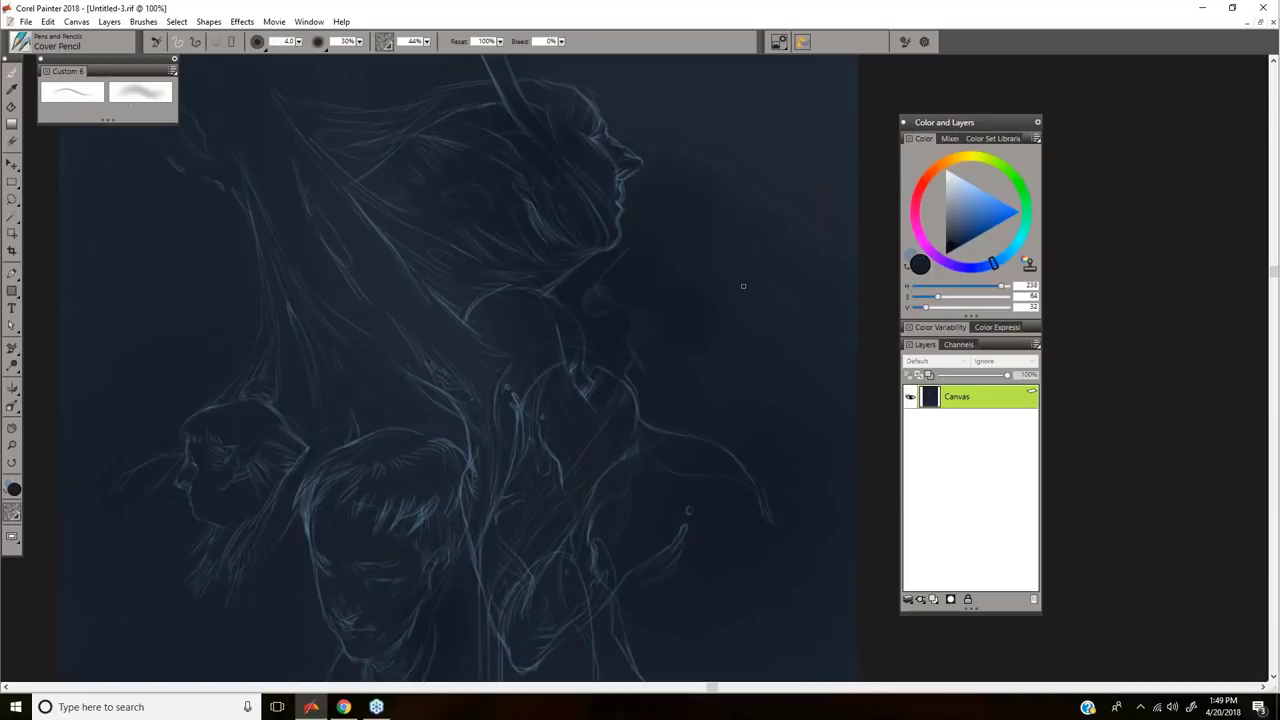
pyautogui.moveTo(649, 319); pyautogui.dragTo(634, 321)
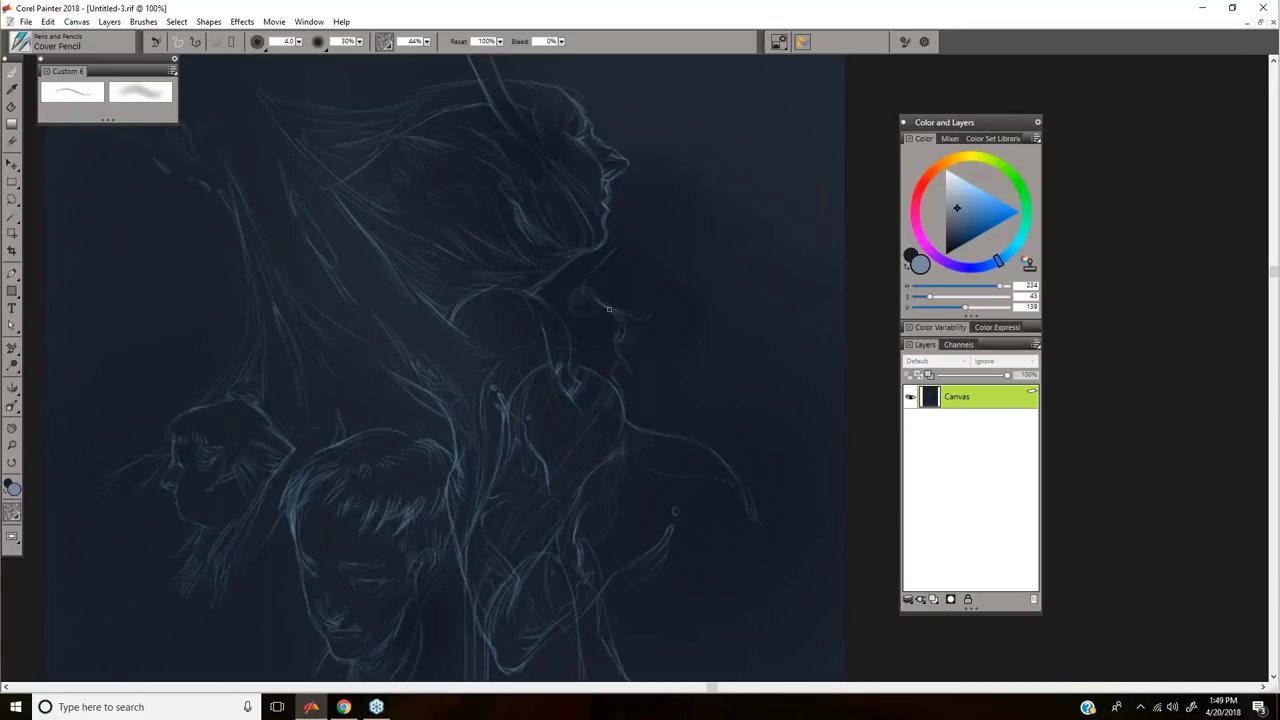
pyautogui.moveTo(643, 320); pyautogui.dragTo(656, 303)
pyautogui.moveTo(657, 291); pyautogui.dragTo(646, 314)
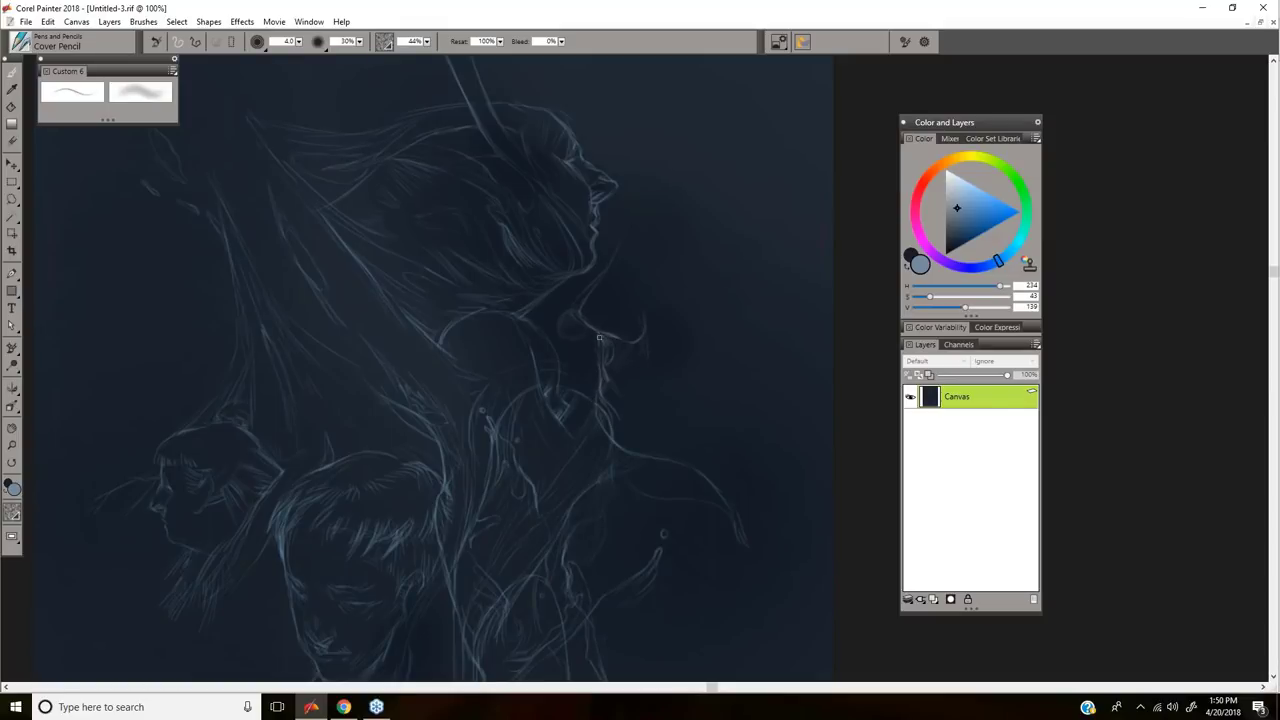
pyautogui.moveTo(706, 328); pyautogui.dragTo(680, 309)
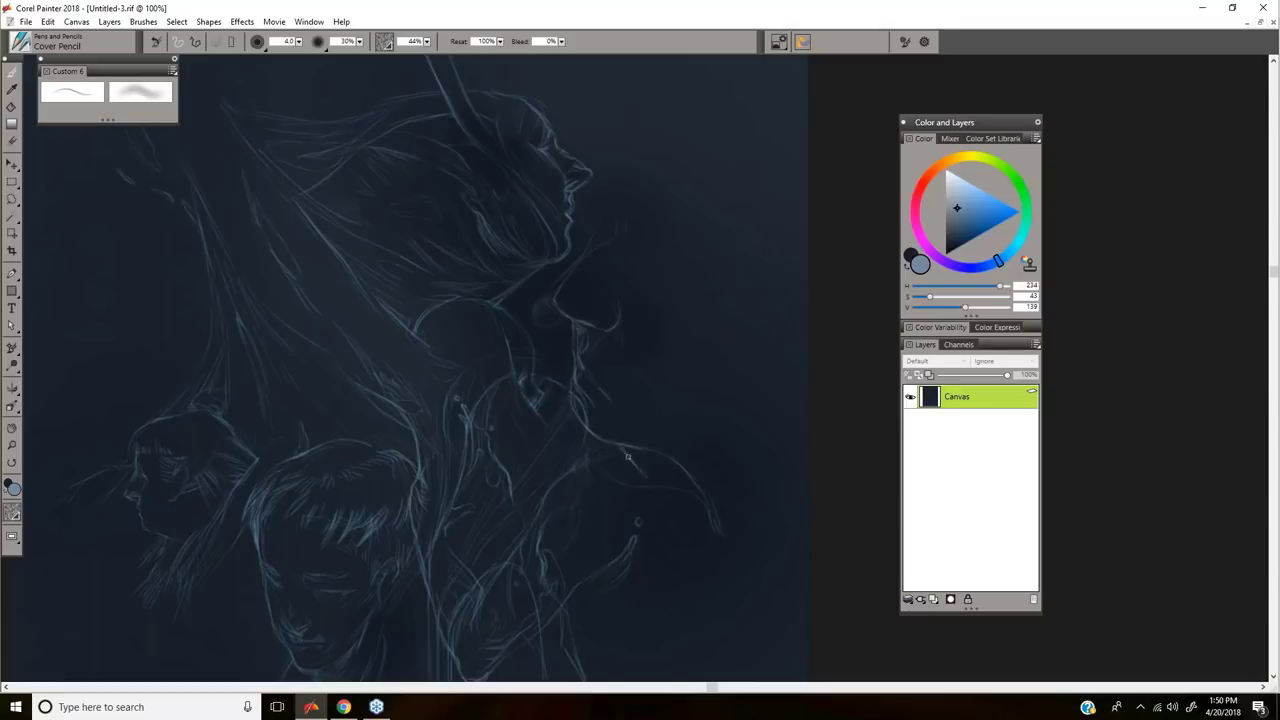
pyautogui.moveTo(628, 457)
pyautogui.mouseDown()
pyautogui.moveTo(645, 466)
pyautogui.moveTo(632, 445)
pyautogui.mouseUp()
# Step: Remove the outer end of the shoulder curve with the eraser and an 86.0 dark airbrush, then darken the adjoining background at size 269.7
pyautogui.press('n')
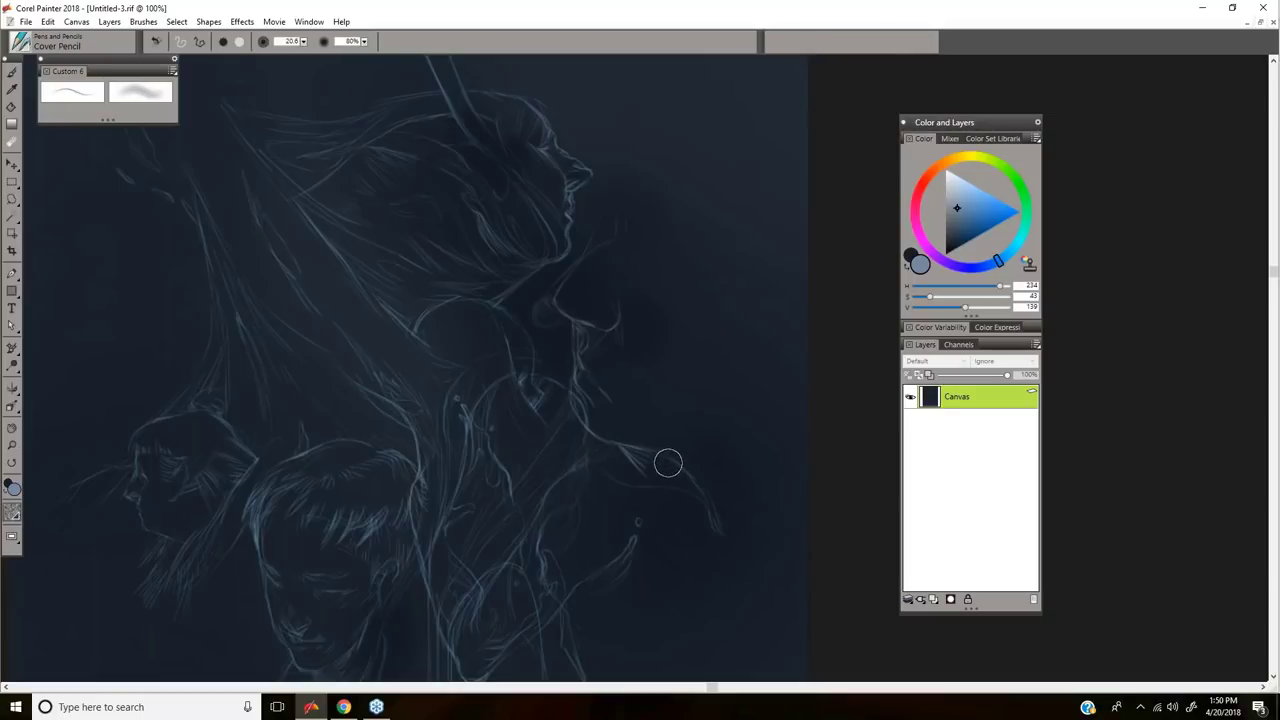
pyautogui.moveTo(669, 463); pyautogui.dragTo(647, 450)
pyautogui.press('b')
pyautogui.hotkey('shift', 'x')
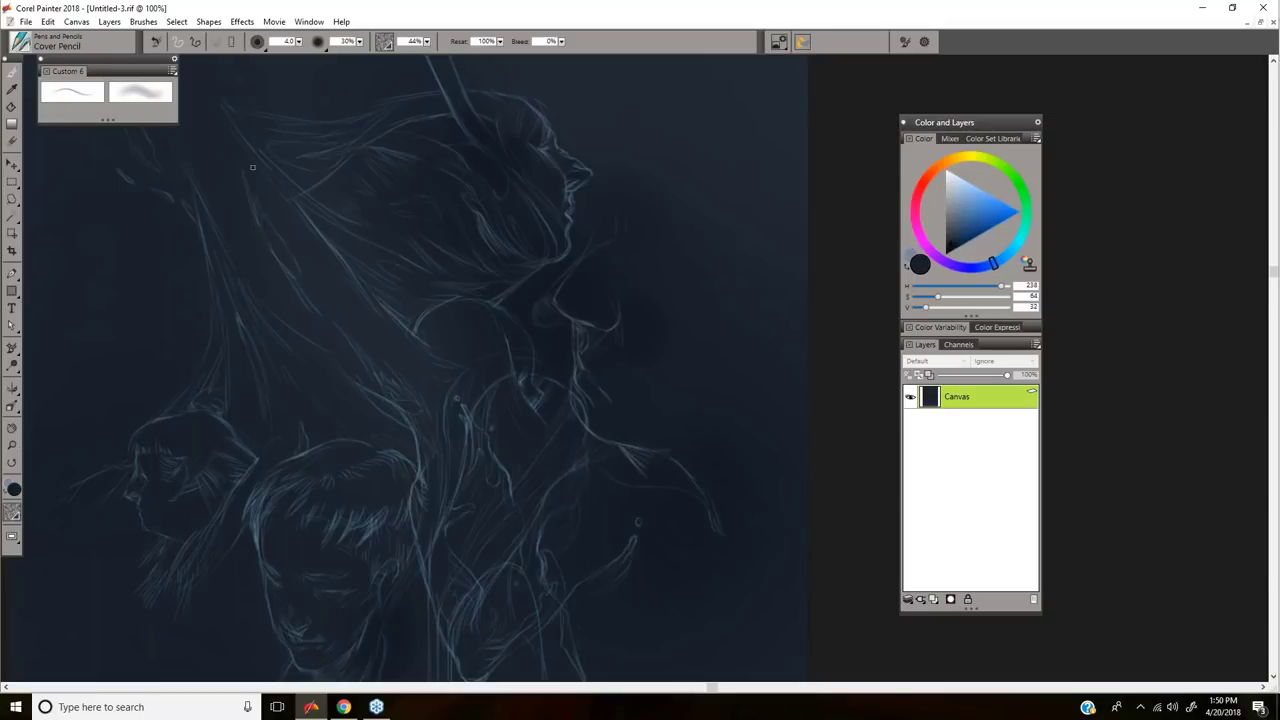
pyautogui.click(146, 98)
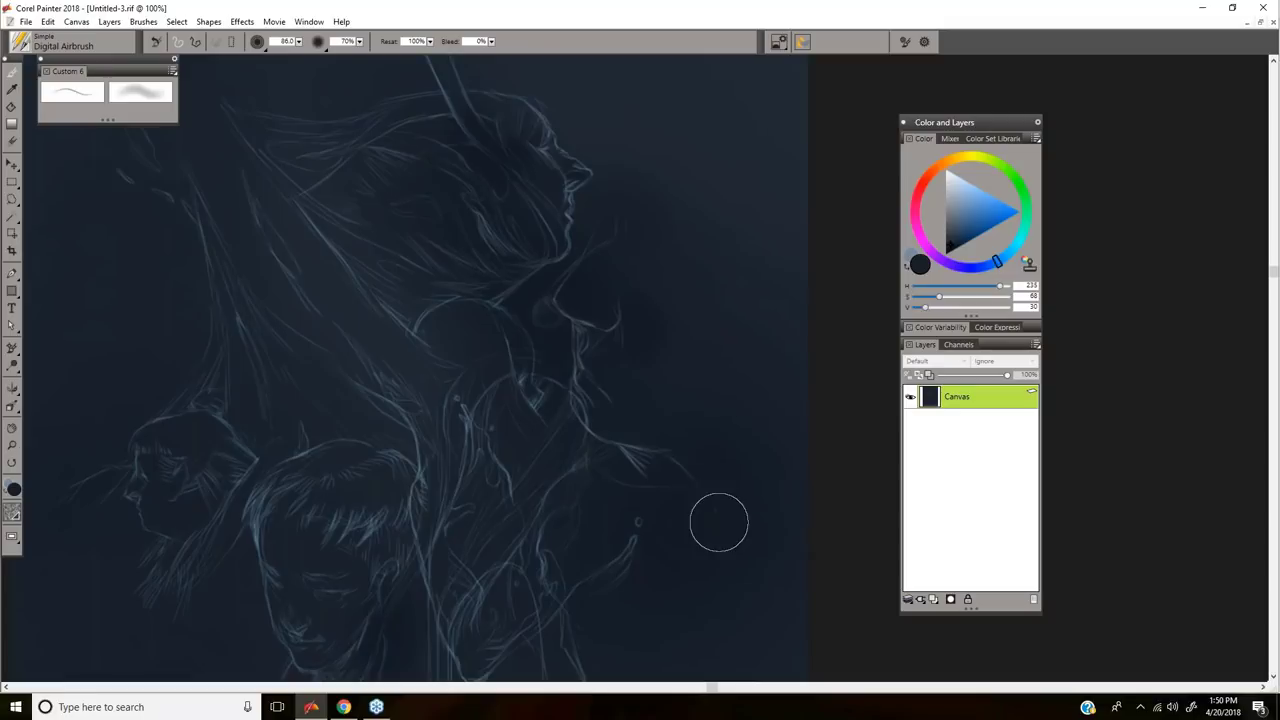
pyautogui.moveTo(690, 466); pyautogui.dragTo(655, 448)
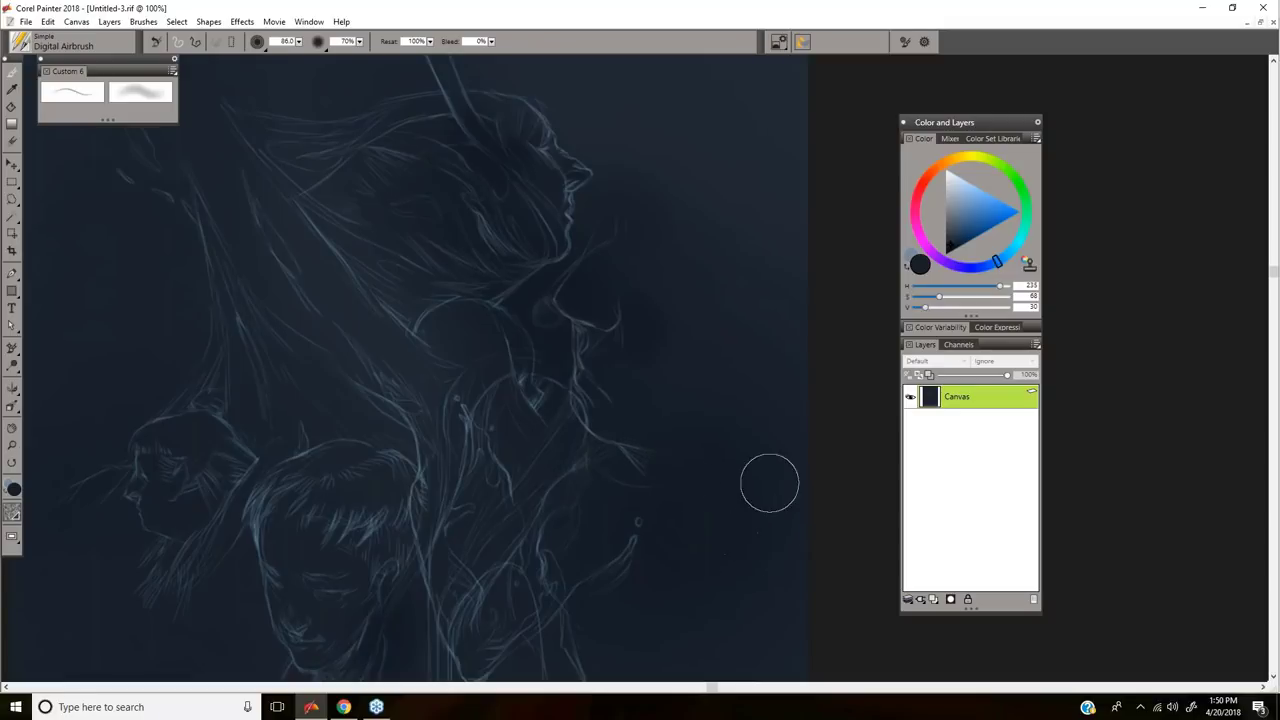
pyautogui.moveTo(676, 320); pyautogui.dragTo(766, 320)
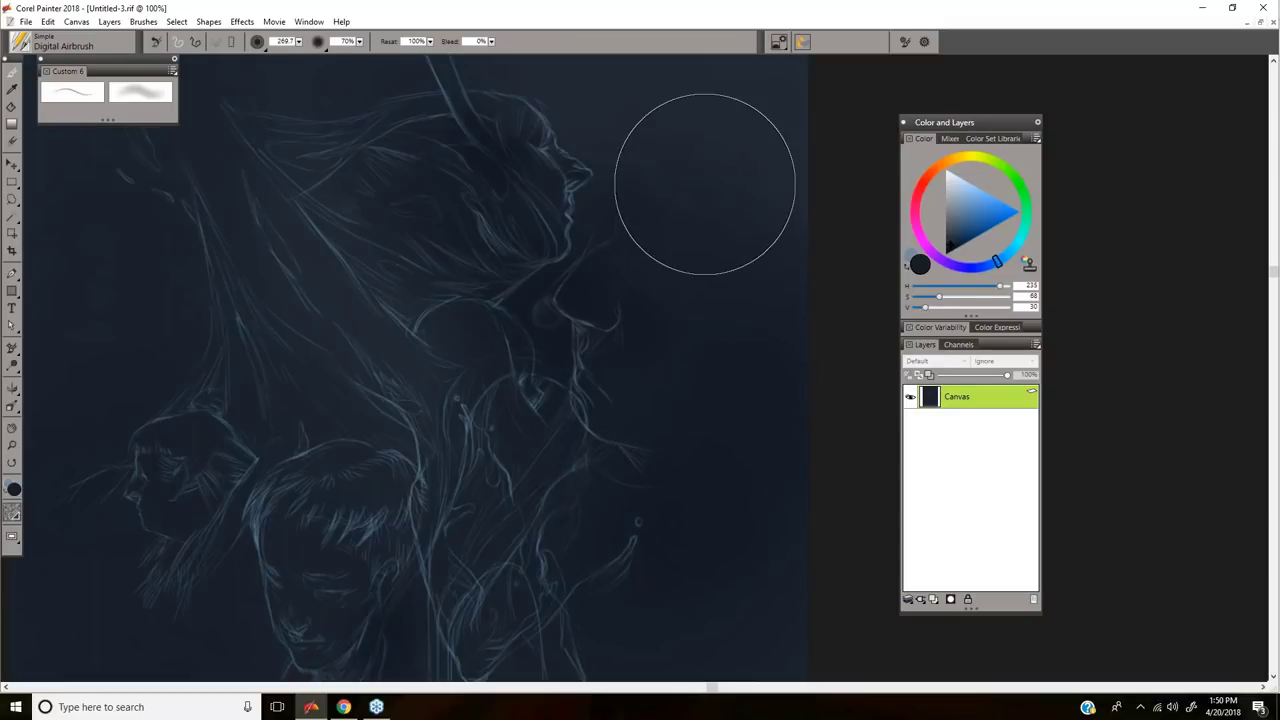
pyautogui.click(88, 98)
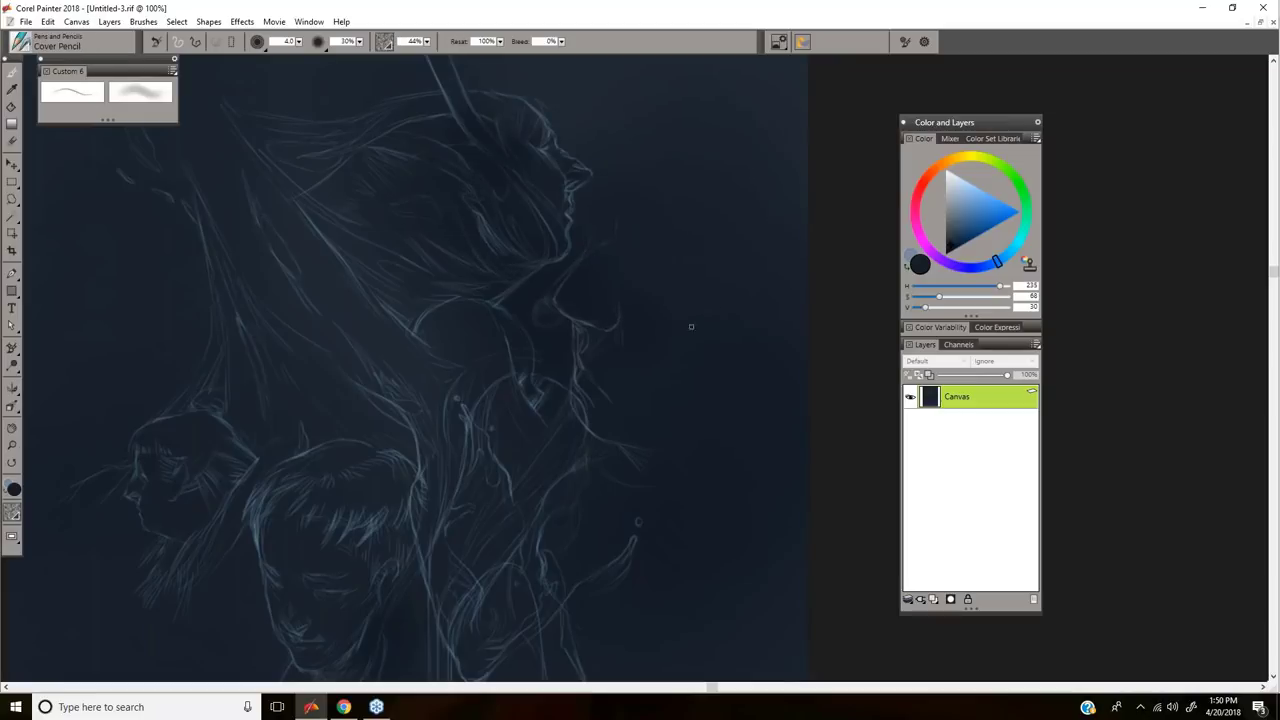
# Step: Sample light blue, pencil a first eyelid curve right of the large nose, then airbrush dark over the nose tip
pyautogui.keyDown('alt'); pyautogui.click(618, 306); pyautogui.keyUp('alt')
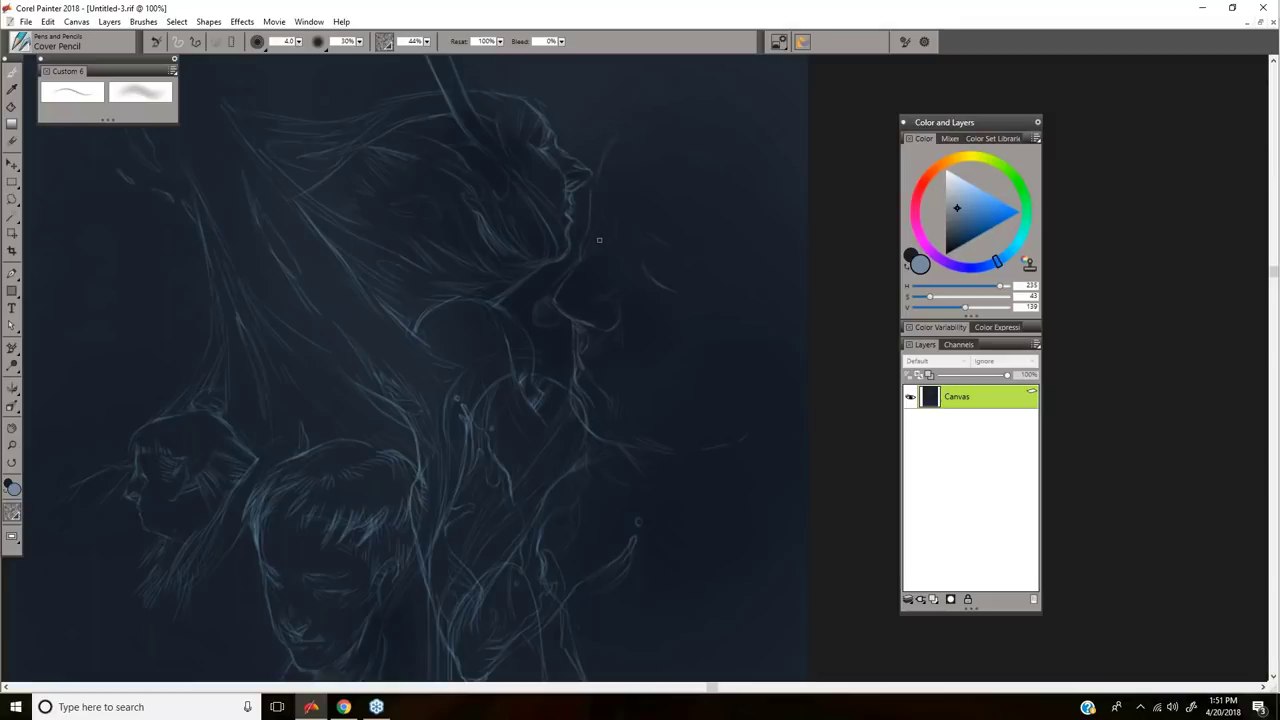
pyautogui.click(141, 96)
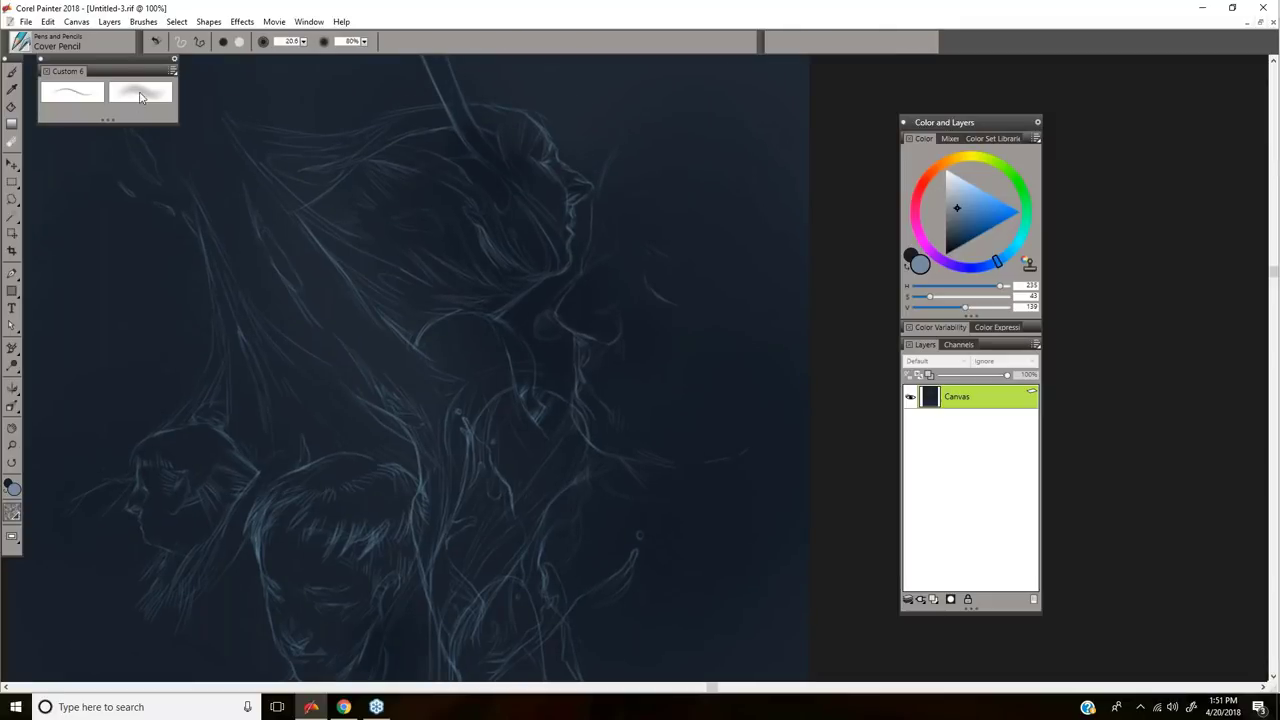
pyautogui.click(141, 96)
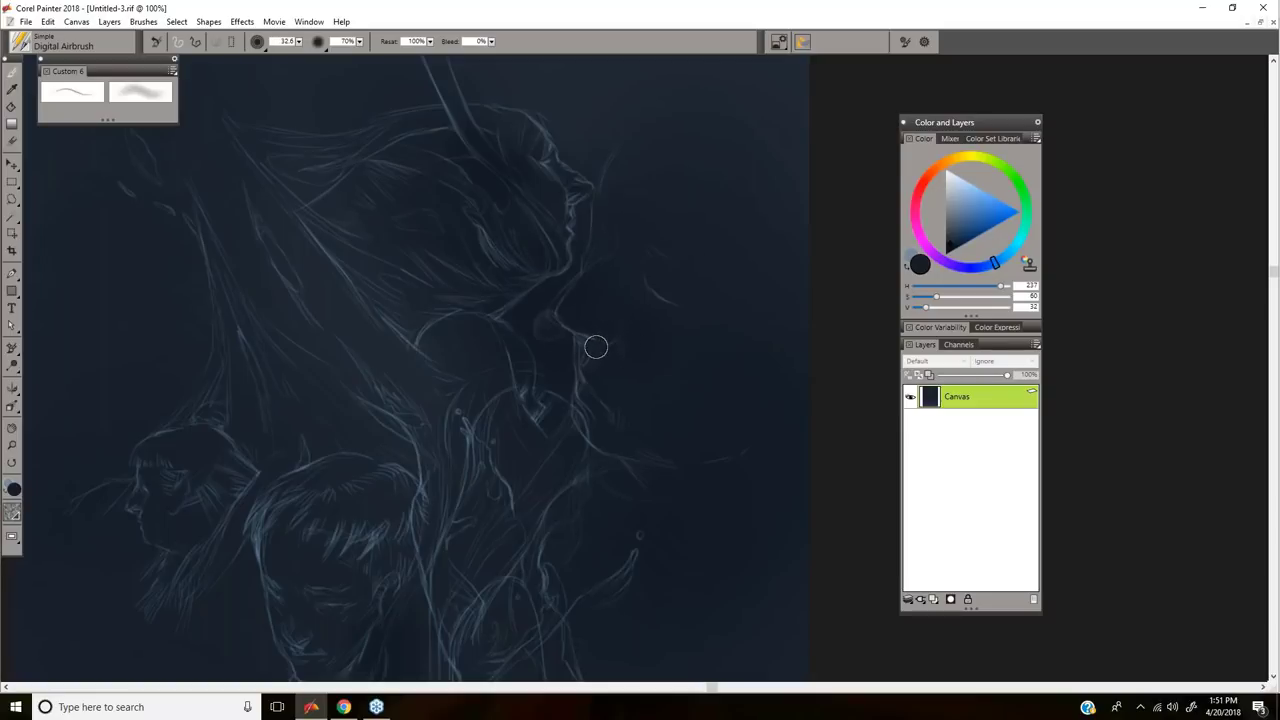
# Step: Resample light blue and use the 4.0 Cover Pencil to add lashes and brow strokes to the closed eye beside the large nose
pyautogui.keyDown('alt'); pyautogui.click(548, 245); pyautogui.keyUp('alt')
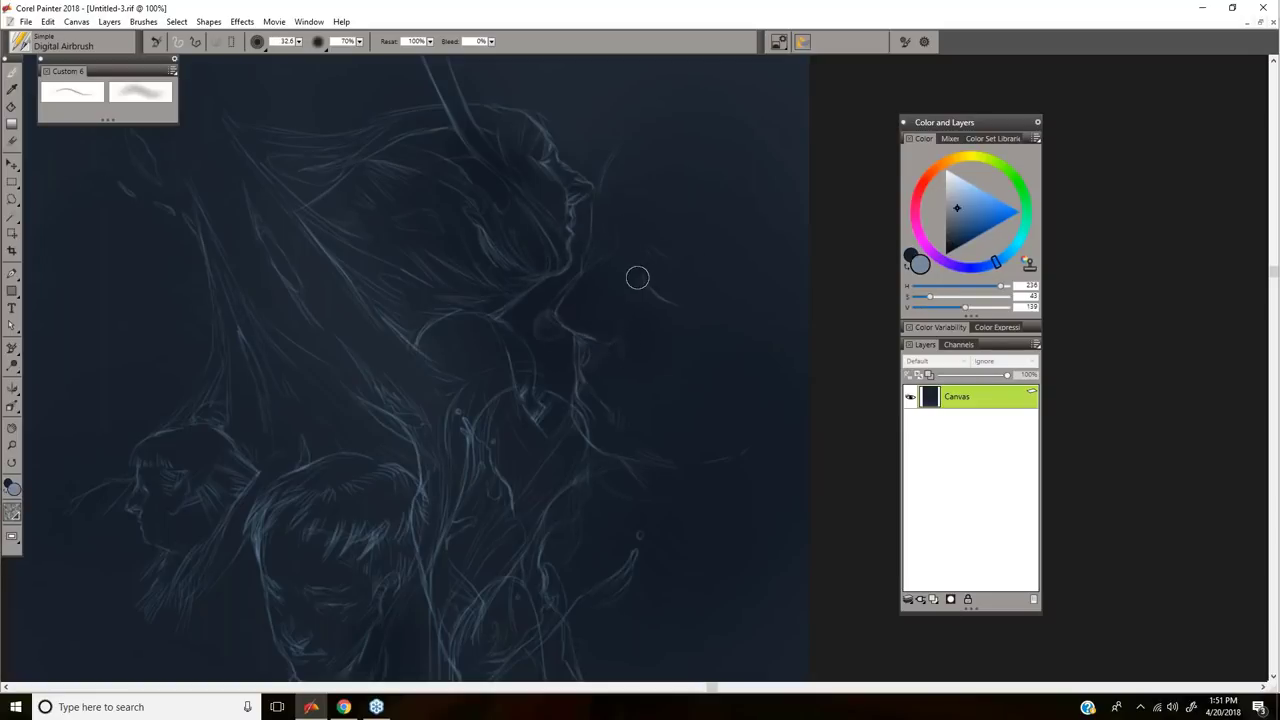
pyautogui.click(90, 100)
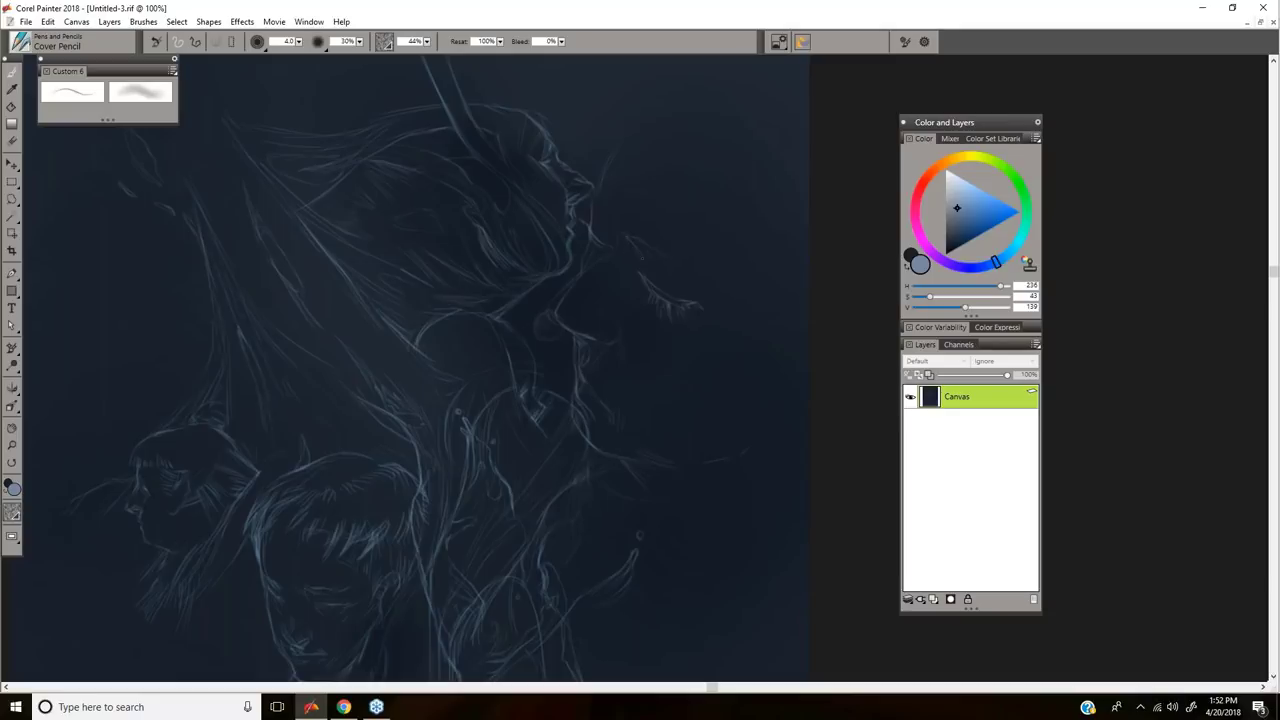
pyautogui.moveTo(643, 217); pyautogui.dragTo(662, 228)
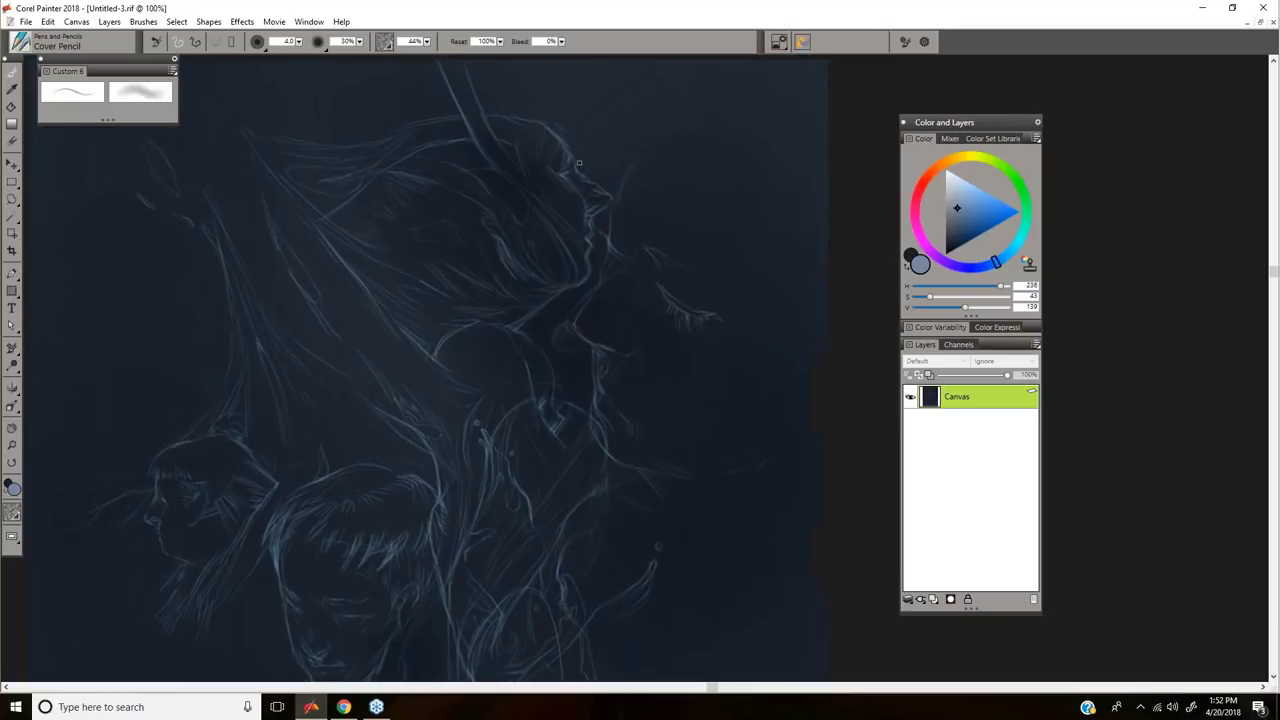
pyautogui.moveTo(707, 301); pyautogui.dragTo(717, 293)
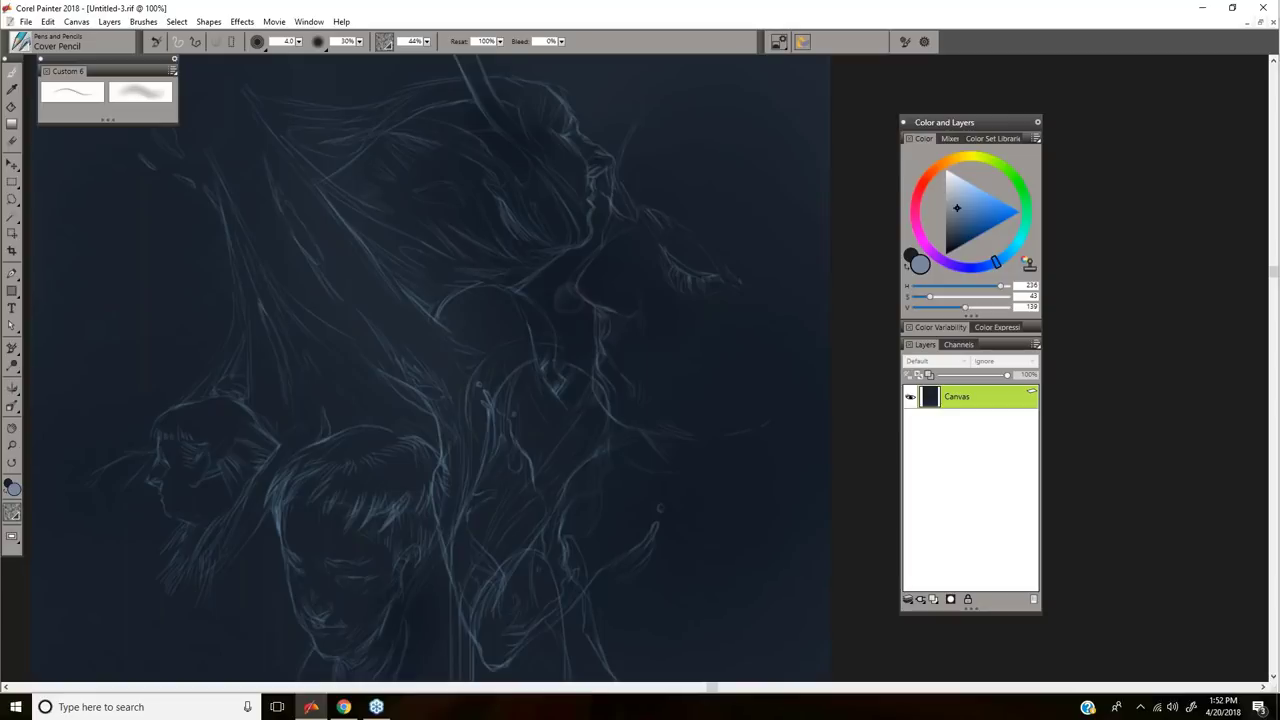
pyautogui.moveTo(614, 154); pyautogui.dragTo(640, 112)
pyautogui.moveTo(603, 222)
pyautogui.mouseDown()
pyautogui.moveTo(591, 257)
pyautogui.moveTo(628, 220)
pyautogui.moveTo(614, 224)
pyautogui.mouseUp()
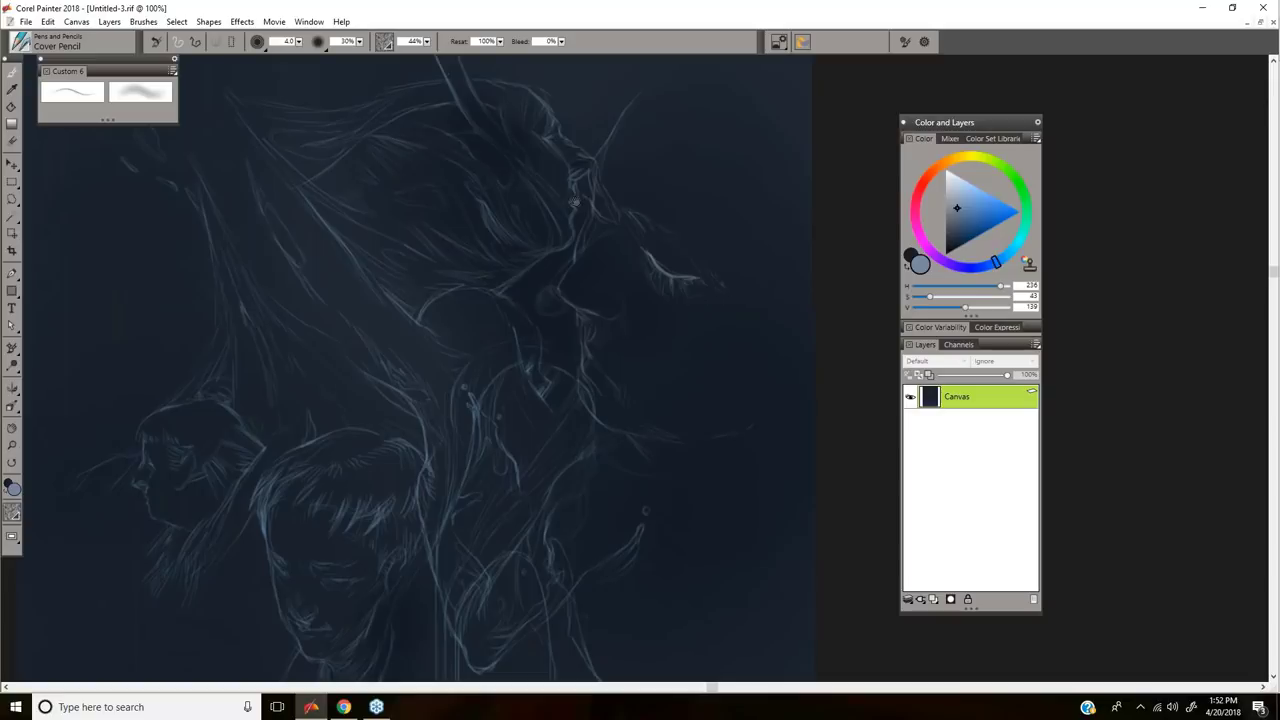
# Step: Brighten the closed eye's lash line, draw its arched upper lid, and link it to the upper profile's mouth with curved strokes
pyautogui.moveTo(519, 123); pyautogui.dragTo(500, 120)
pyautogui.moveTo(576, 197); pyautogui.dragTo(583, 215)
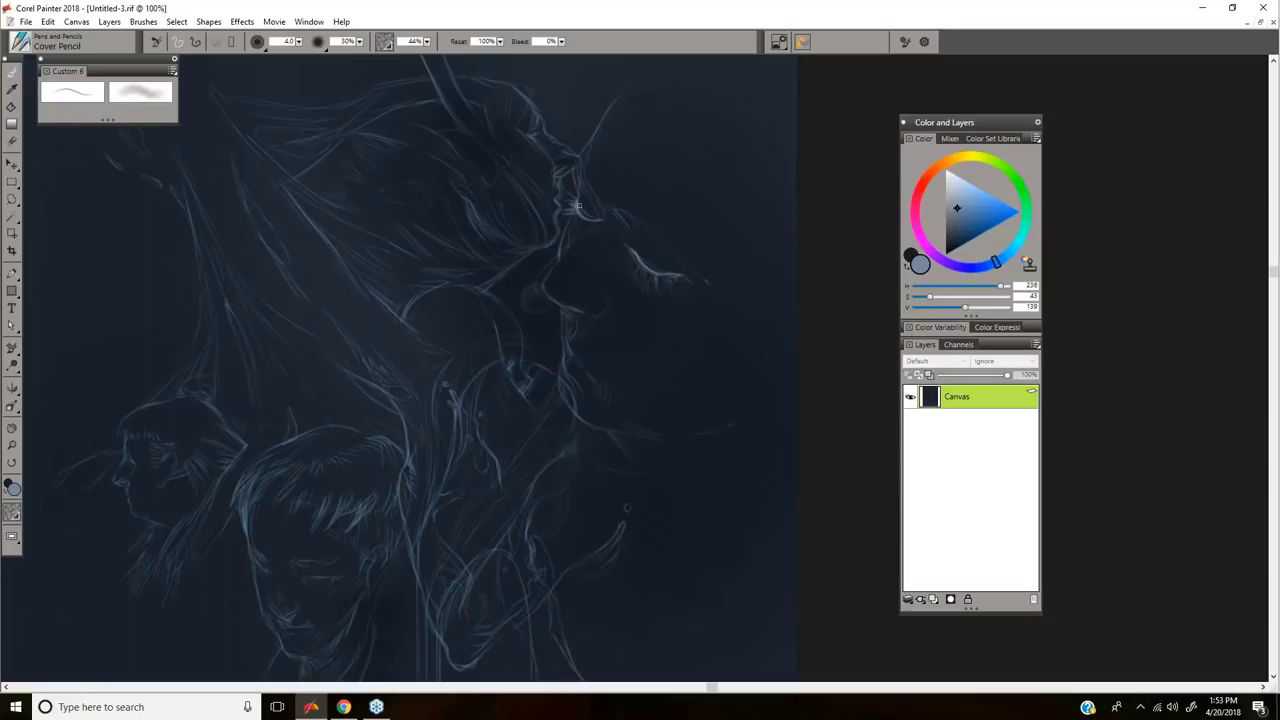
pyautogui.moveTo(678, 270); pyautogui.dragTo(664, 272)
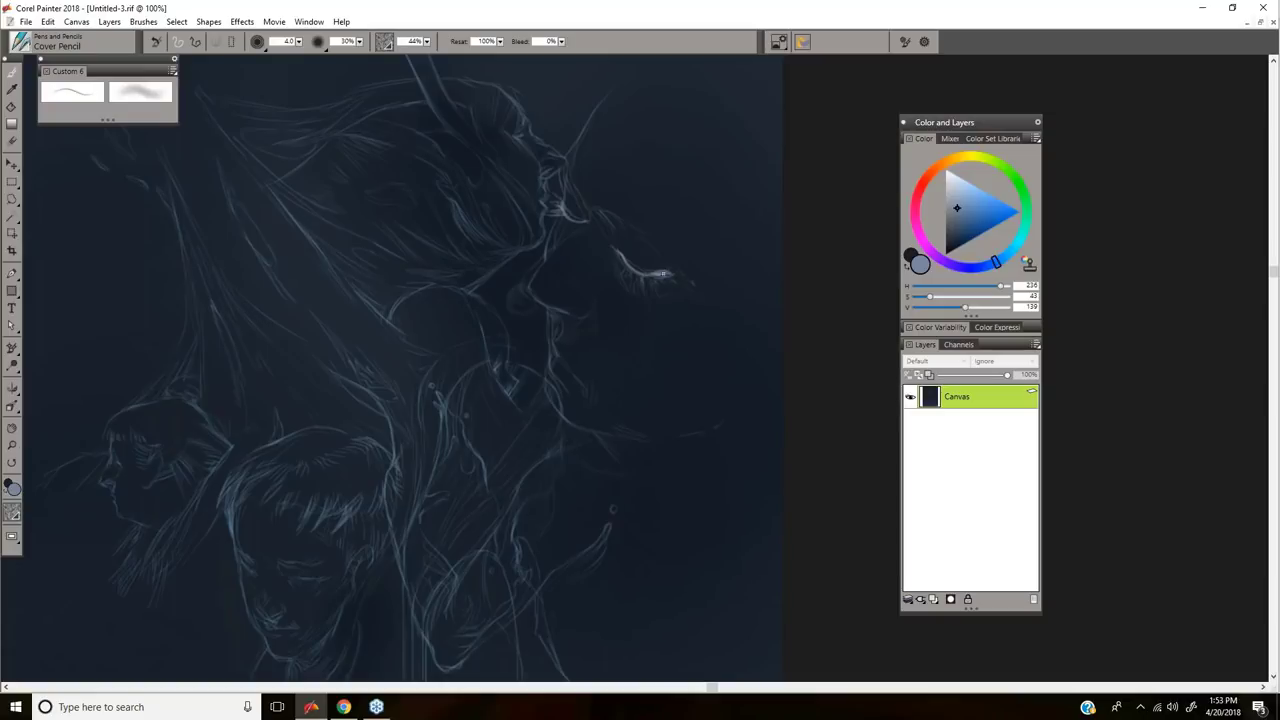
pyautogui.moveTo(561, 202); pyautogui.dragTo(620, 191)
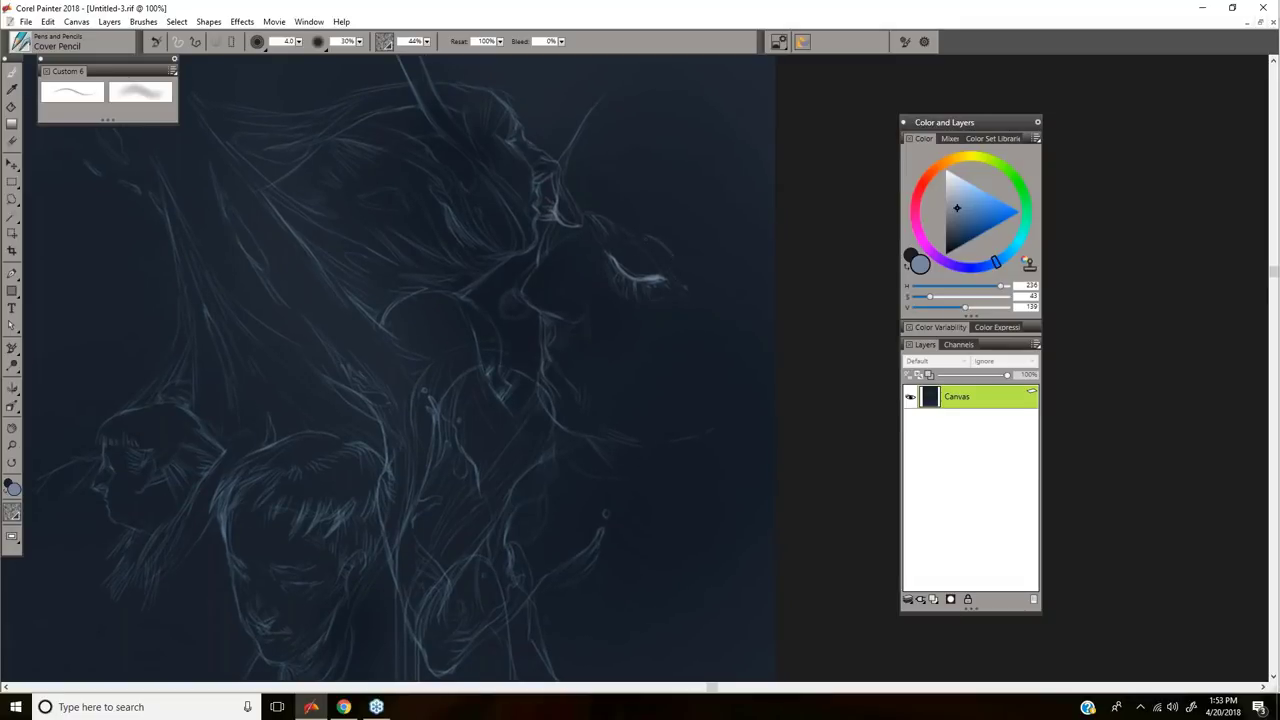
pyautogui.moveTo(654, 242)
pyautogui.mouseDown()
pyautogui.moveTo(679, 272)
pyautogui.moveTo(649, 233)
pyautogui.moveTo(683, 271)
pyautogui.moveTo(604, 210)
pyautogui.moveTo(643, 236)
pyautogui.mouseUp()
pyautogui.moveTo(557, 173); pyautogui.dragTo(579, 207)
pyautogui.scroll(-1, 586, 289)
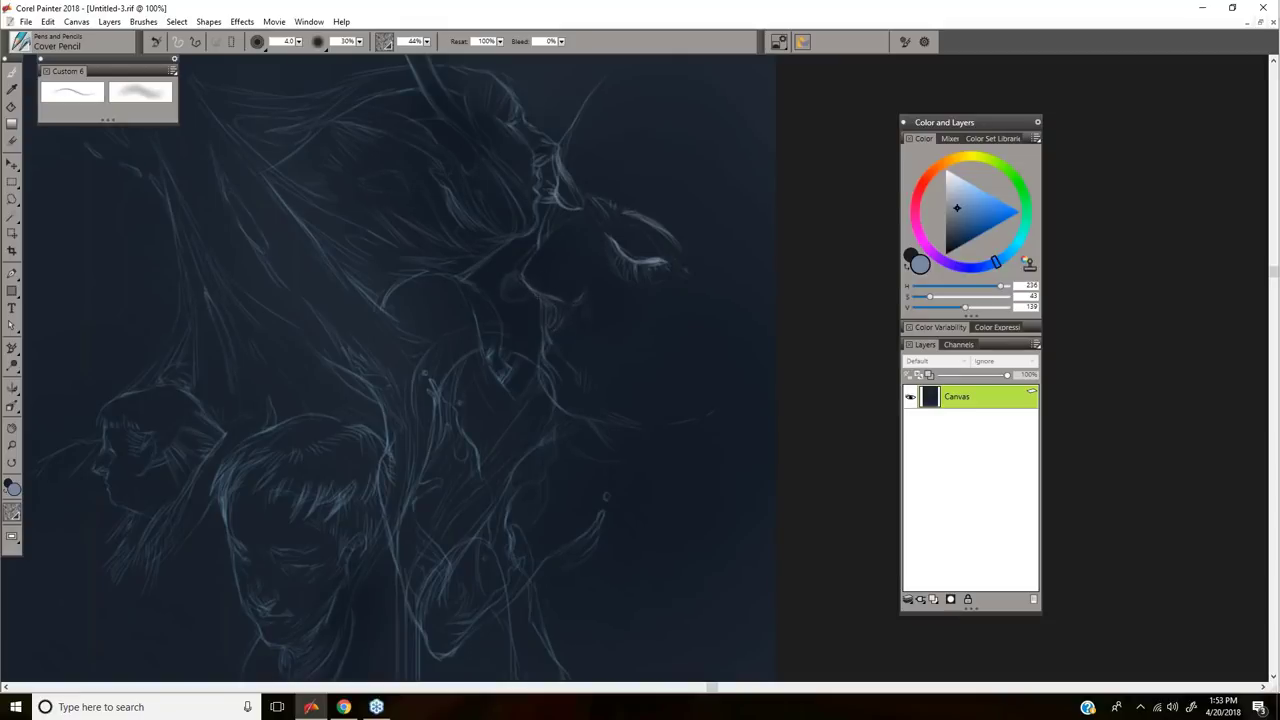
# Step: Redraw the underside of the large nose and the lip line below it in light blue pencil
pyautogui.moveTo(533, 292); pyautogui.dragTo(547, 303)
pyautogui.moveTo(628, 298); pyautogui.dragTo(693, 305)
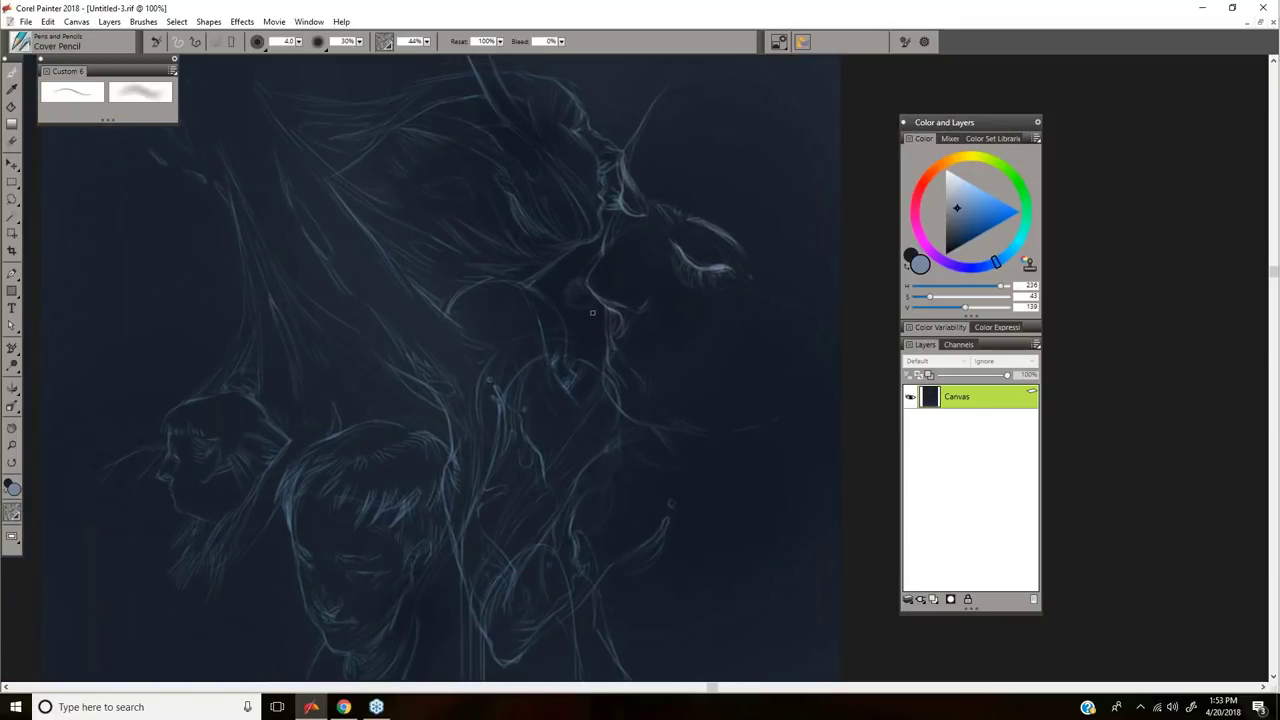
pyautogui.moveTo(595, 298); pyautogui.dragTo(605, 354)
pyautogui.moveTo(567, 345)
pyautogui.mouseDown()
pyautogui.moveTo(602, 297)
pyautogui.moveTo(582, 308)
pyautogui.moveTo(595, 279)
pyautogui.mouseUp()
# Step: Airbrush dark navy at 70% opacity over the stray lines around the large face's lips and chin and the lower face
pyautogui.click(140, 92)
pyautogui.hotkey('shift', 'x')
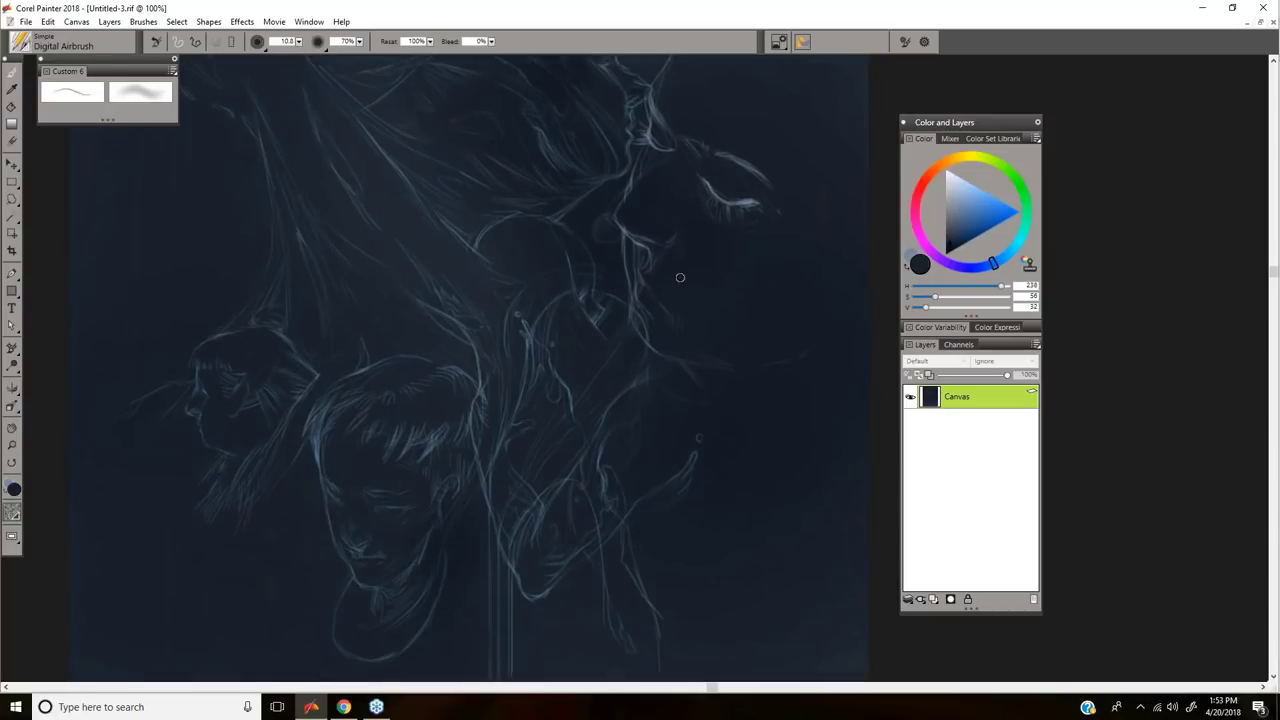
pyautogui.moveTo(686, 275)
pyautogui.mouseDown()
pyautogui.moveTo(672, 270)
pyautogui.moveTo(657, 291)
pyautogui.moveTo(647, 265)
pyautogui.moveTo(670, 328)
pyautogui.mouseUp()
pyautogui.moveTo(676, 230)
pyautogui.mouseDown()
pyautogui.moveTo(685, 248)
pyautogui.moveTo(687, 231)
pyautogui.mouseUp()
pyautogui.moveTo(632, 161)
pyautogui.mouseDown()
pyautogui.moveTo(623, 191)
pyautogui.moveTo(649, 180)
pyautogui.moveTo(647, 200)
pyautogui.mouseUp()
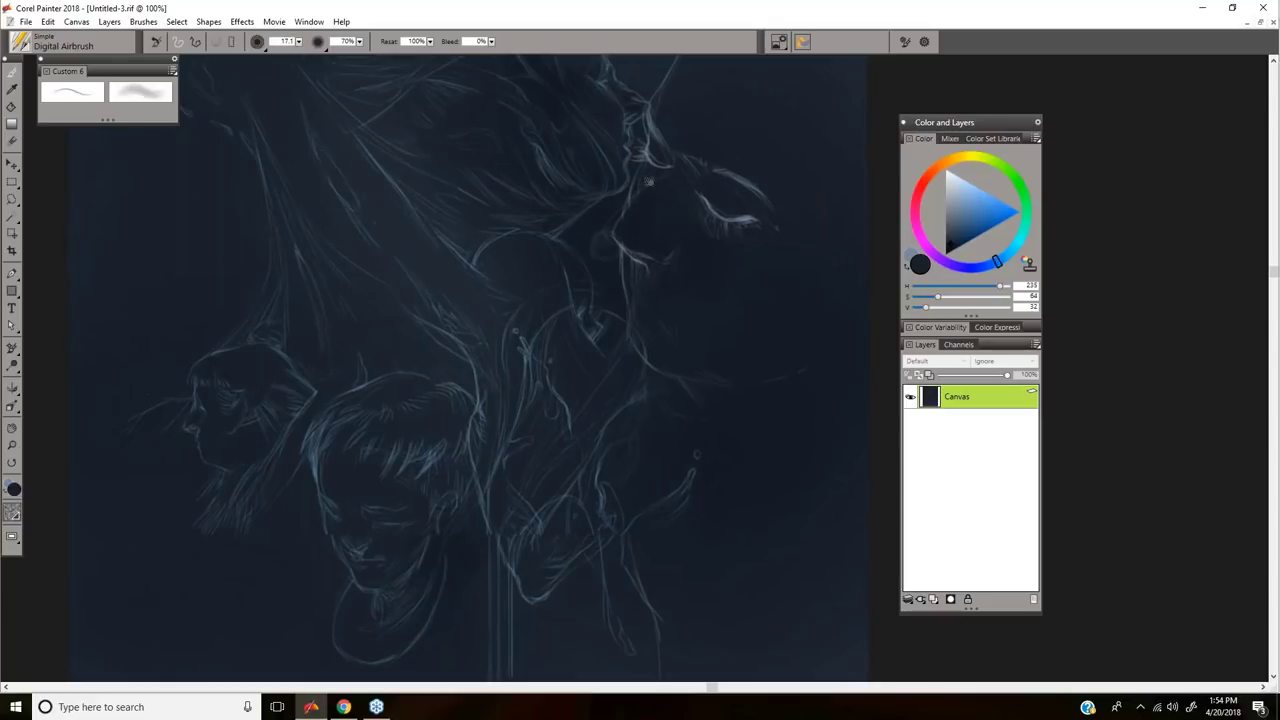
pyautogui.moveTo(723, 460)
pyautogui.mouseDown()
pyautogui.moveTo(704, 460)
pyautogui.moveTo(674, 406)
pyautogui.moveTo(722, 388)
pyautogui.moveTo(742, 310)
pyautogui.mouseUp()
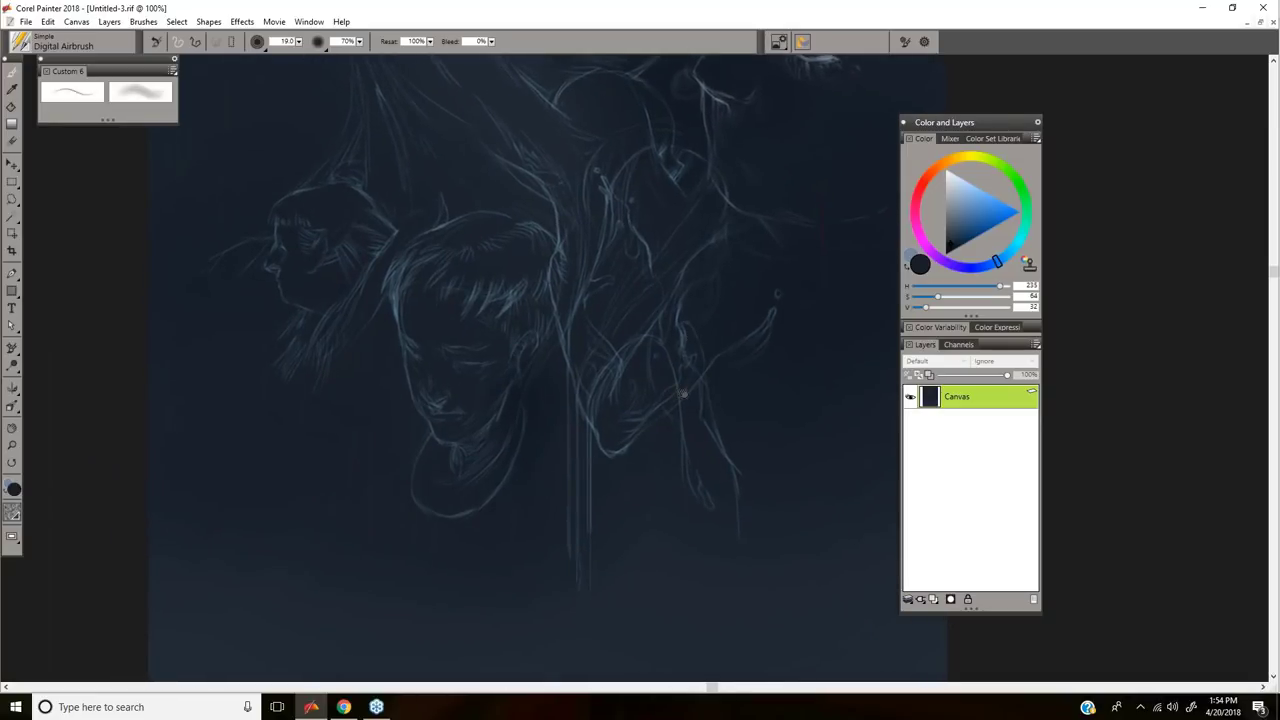
pyautogui.moveTo(675, 387); pyautogui.dragTo(659, 377)
# Step: Add a new layer for the empty area below the heads and choose a lighter blue for the Cover Pencil
pyautogui.click(75, 93)
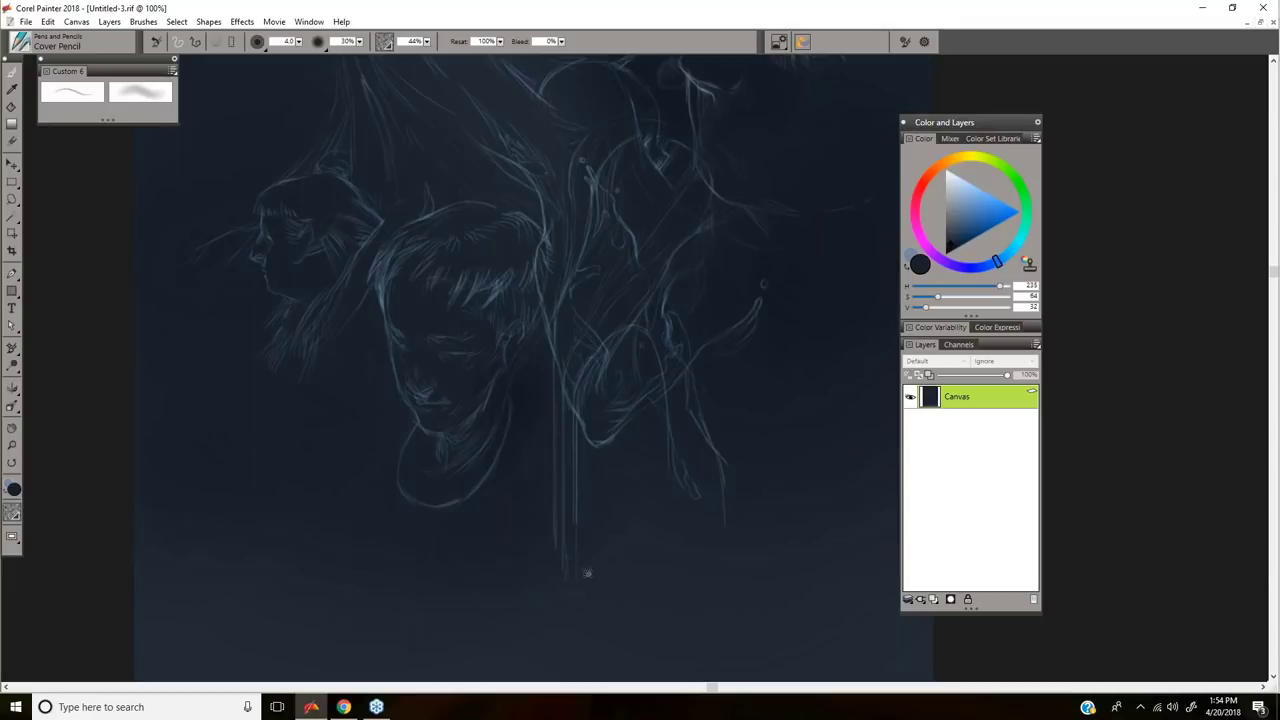
pyautogui.moveTo(588, 572)
pyautogui.mouseDown()
pyautogui.moveTo(633, 497)
pyautogui.moveTo(640, 523)
pyautogui.moveTo(640, 503)
pyautogui.mouseUp()
pyautogui.scroll(-2, 639, 502)
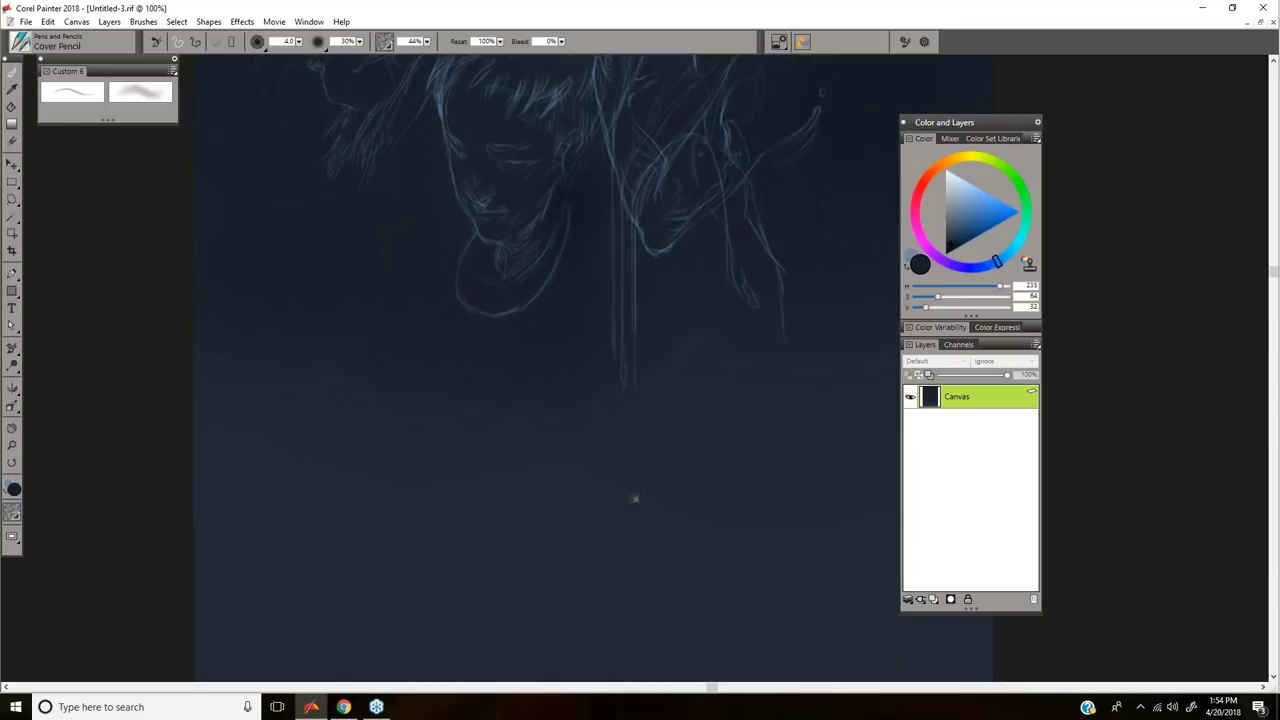
pyautogui.click(934, 599)
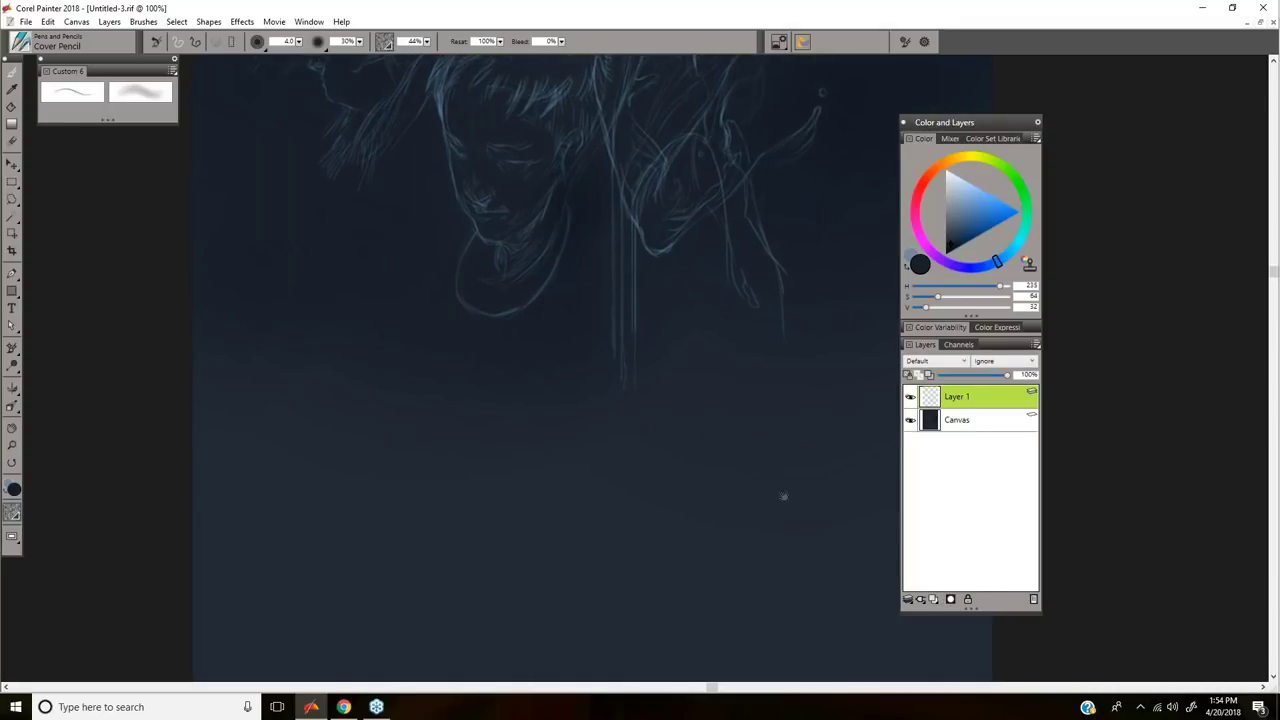
pyautogui.moveTo(783, 497); pyautogui.dragTo(678, 480)
pyautogui.moveTo(726, 514); pyautogui.dragTo(733, 469)
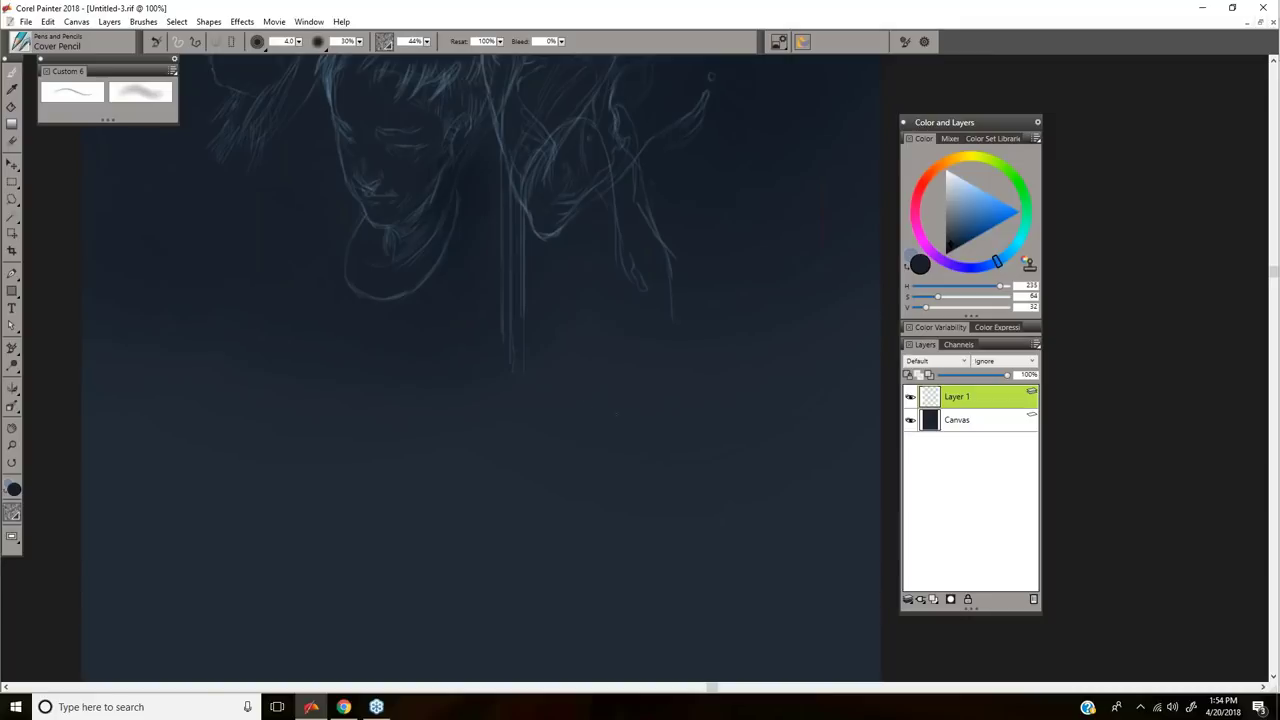
pyautogui.hotkey('shift', 'x')
pyautogui.moveTo(957, 206); pyautogui.dragTo(962, 182)
pyautogui.moveTo(751, 411)
pyautogui.mouseDown()
pyautogui.moveTo(723, 417)
pyautogui.moveTo(726, 400)
pyautogui.mouseUp()
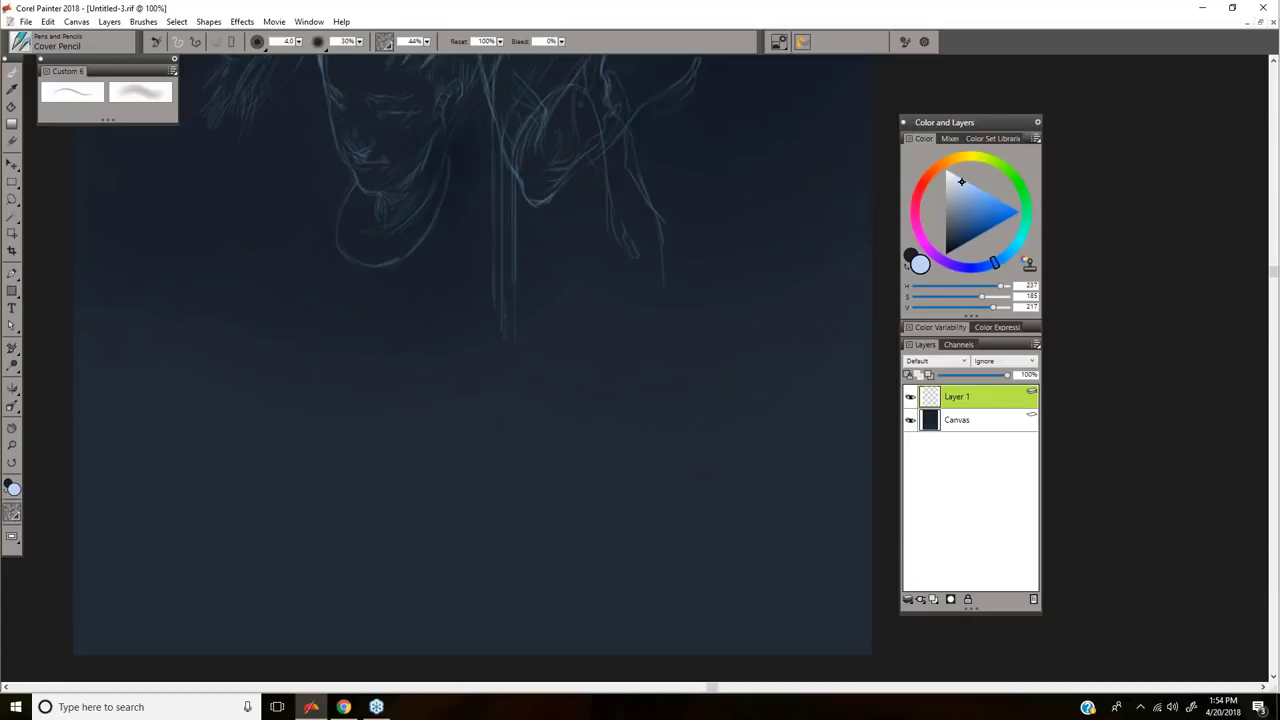
# Step: Sketch a front-view head construction below the figures with a circle, centre line, tapered jaw and horizontal eye line
pyautogui.moveTo(545, 295)
pyautogui.mouseDown()
pyautogui.moveTo(700, 360)
pyautogui.moveTo(515, 360)
pyautogui.moveTo(560, 275)
pyautogui.moveTo(607, 494)
pyautogui.mouseUp()
pyautogui.moveTo(608, 308); pyautogui.dragTo(601, 520)
pyautogui.moveTo(614, 392); pyautogui.dragTo(612, 492)
pyautogui.moveTo(611, 316); pyautogui.dragTo(611, 382)
pyautogui.moveTo(521, 372); pyautogui.dragTo(545, 512)
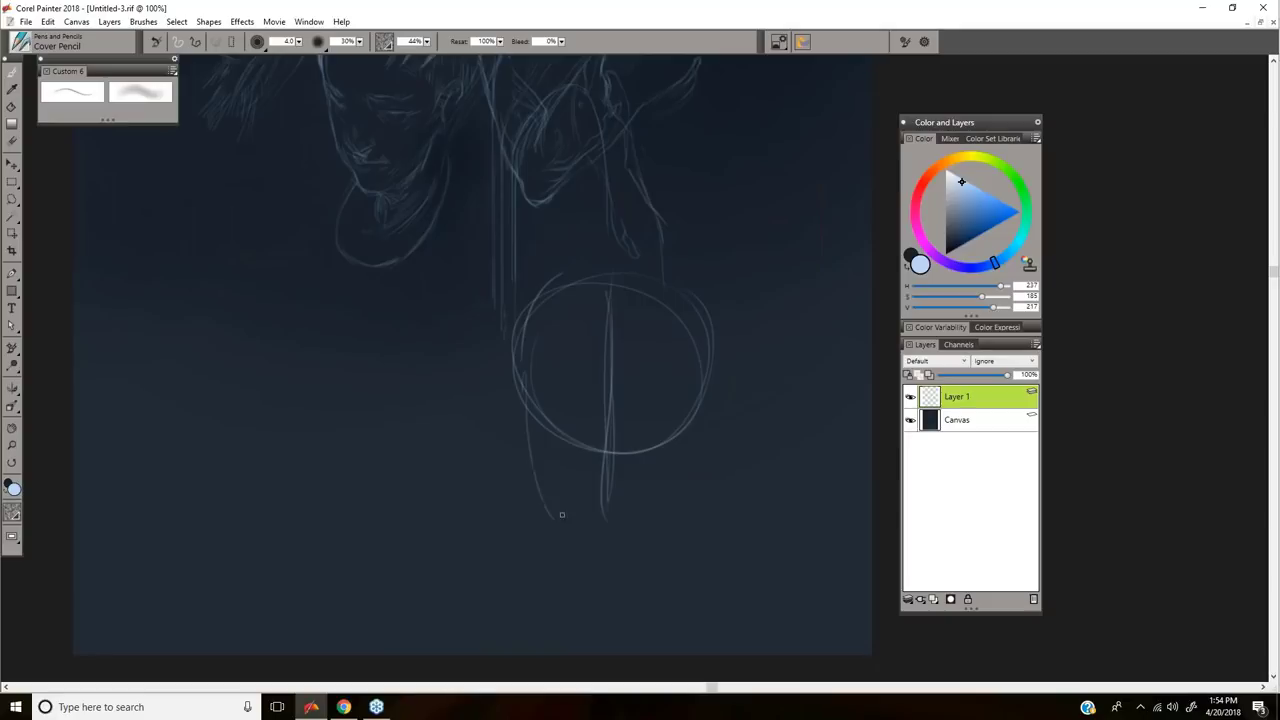
pyautogui.moveTo(530, 412)
pyautogui.mouseDown()
pyautogui.moveTo(562, 512)
pyautogui.moveTo(665, 498)
pyautogui.moveTo(695, 375)
pyautogui.moveTo(678, 302)
pyautogui.mouseUp()
pyautogui.moveTo(590, 277)
pyautogui.mouseDown()
pyautogui.moveTo(632, 275)
pyautogui.moveTo(524, 360)
pyautogui.moveTo(672, 308)
pyautogui.mouseUp()
pyautogui.moveTo(690, 376); pyautogui.dragTo(692, 406)
pyautogui.moveTo(544, 405); pyautogui.dragTo(678, 396)
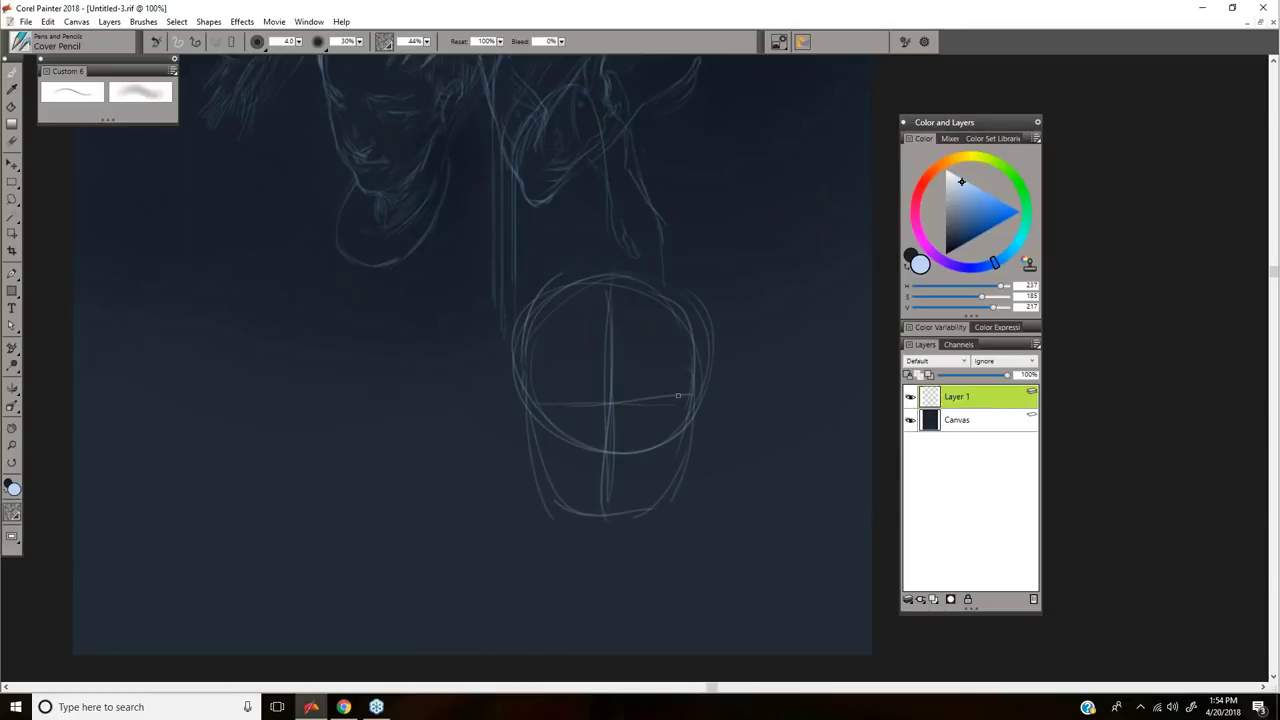
# Step: Add nose, mouth and chin guidelines with rough features to the constructed head, then delete its layer
pyautogui.moveTo(530, 451)
pyautogui.mouseDown()
pyautogui.moveTo(700, 445)
pyautogui.moveTo(633, 457)
pyautogui.mouseUp()
pyautogui.moveTo(544, 469); pyautogui.dragTo(680, 465)
pyautogui.moveTo(542, 472)
pyautogui.mouseDown()
pyautogui.moveTo(640, 469)
pyautogui.moveTo(638, 486)
pyautogui.mouseUp()
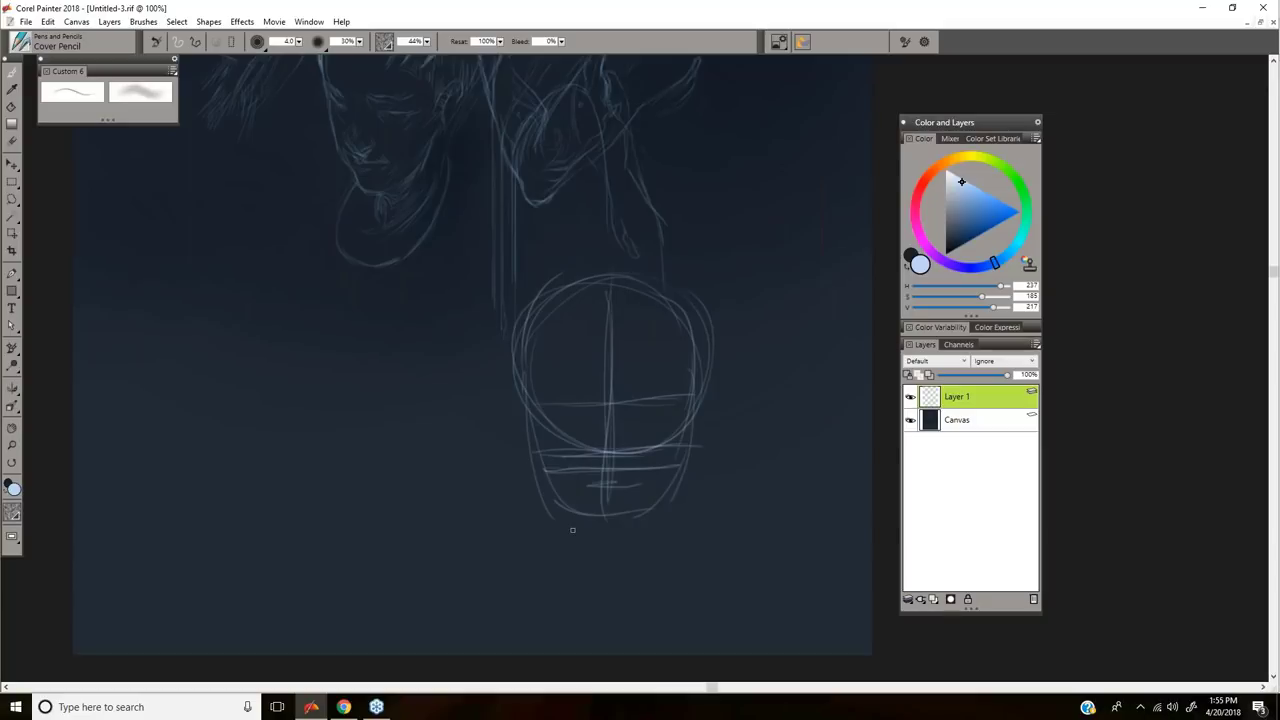
pyautogui.moveTo(618, 438); pyautogui.dragTo(597, 447)
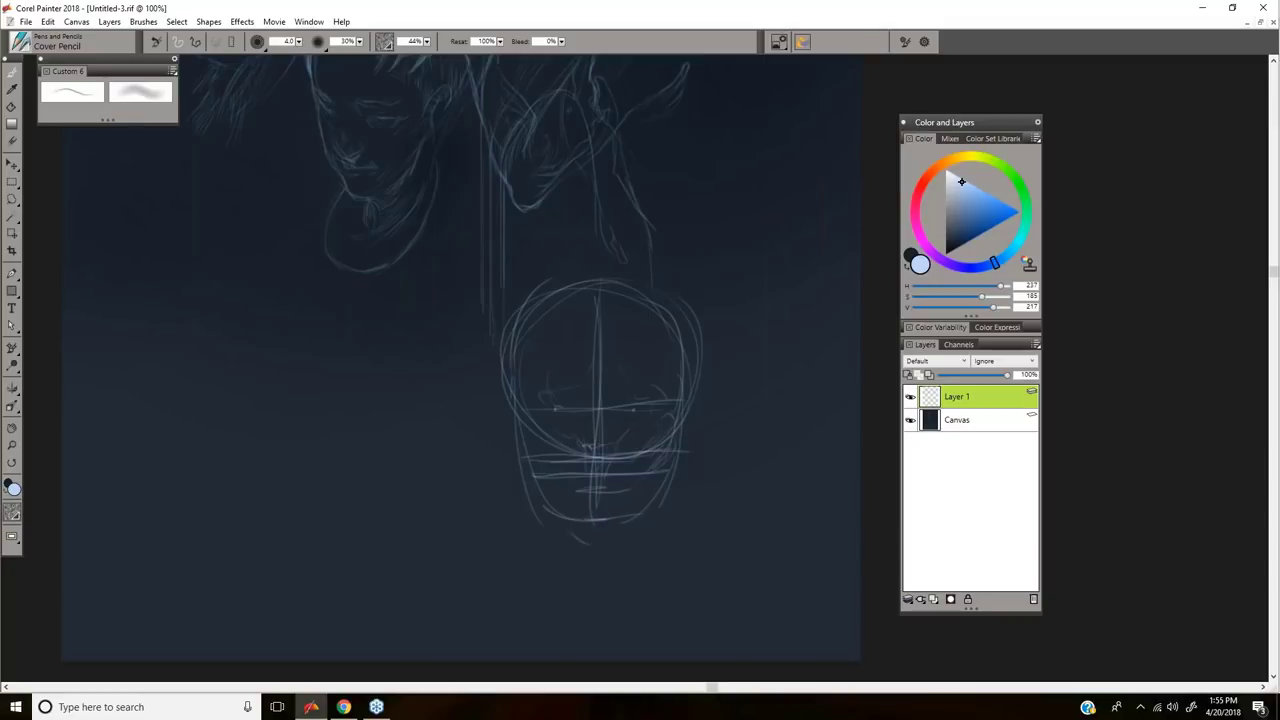
pyautogui.moveTo(583, 525); pyautogui.dragTo(610, 521)
pyautogui.moveTo(628, 361); pyautogui.dragTo(622, 366)
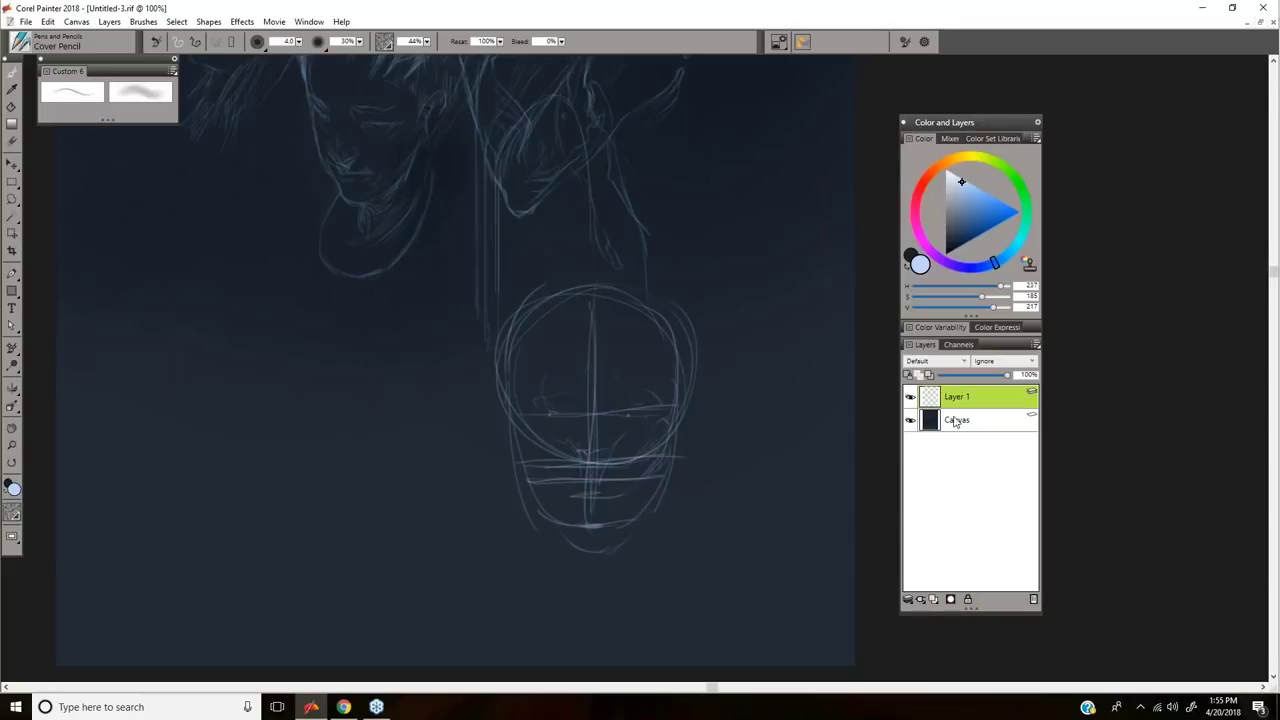
pyautogui.click(1034, 600)
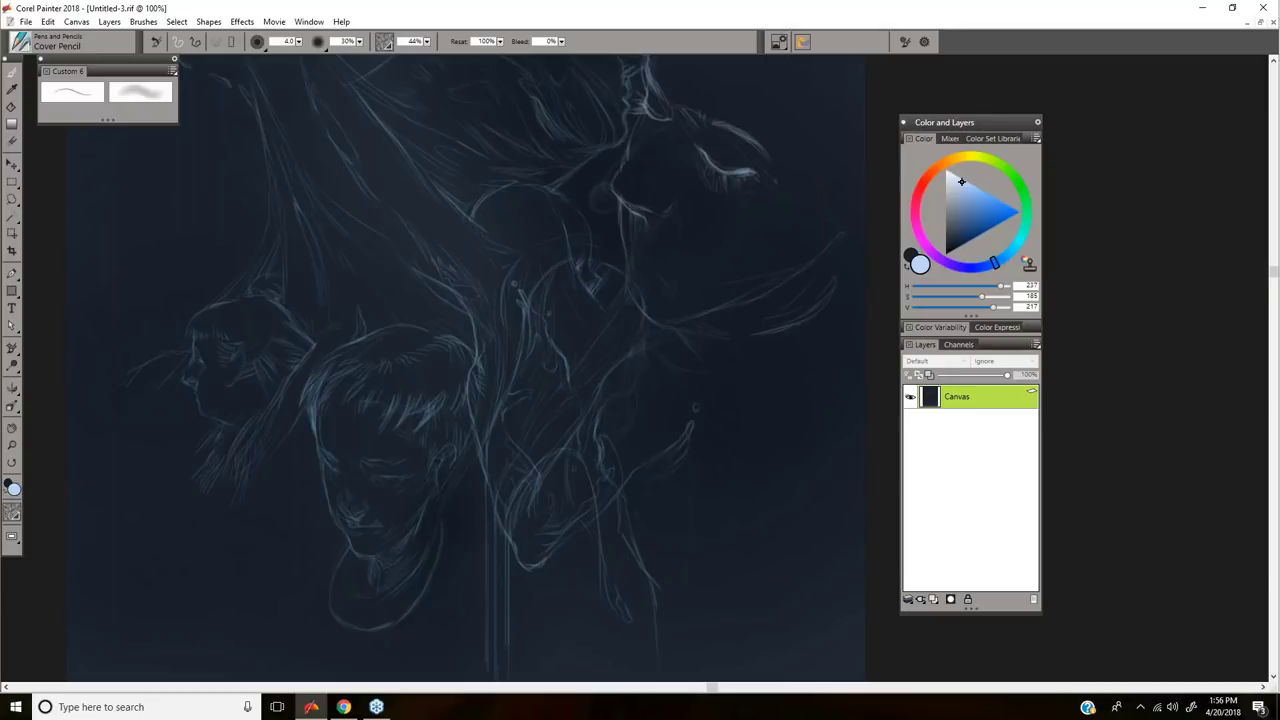
# Step: Draw leaf-like strands sweeping out from the shoulder line and the eye's outer corner, and sharpen the eye and nostril outlines
pyautogui.moveTo(837, 246); pyautogui.dragTo(792, 290)
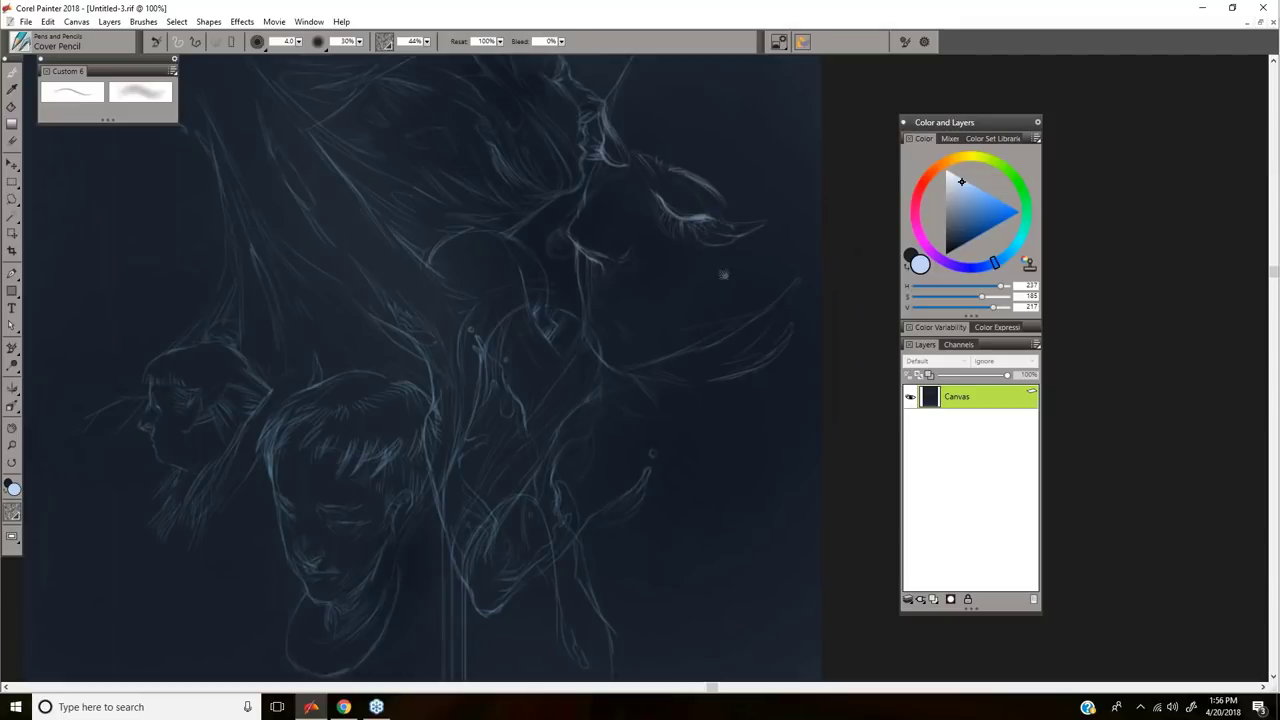
pyautogui.moveTo(720, 258); pyautogui.dragTo(736, 270)
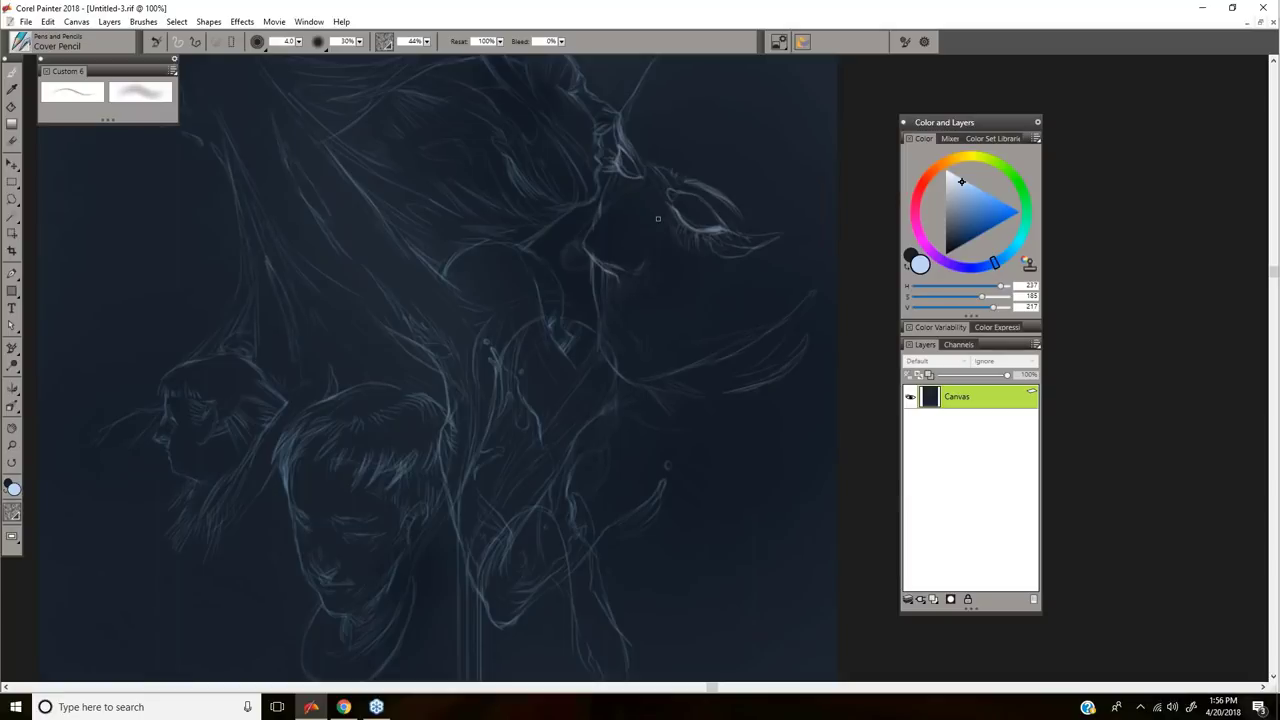
pyautogui.moveTo(623, 271); pyautogui.dragTo(646, 274)
pyautogui.moveTo(477, 368); pyautogui.dragTo(525, 378)
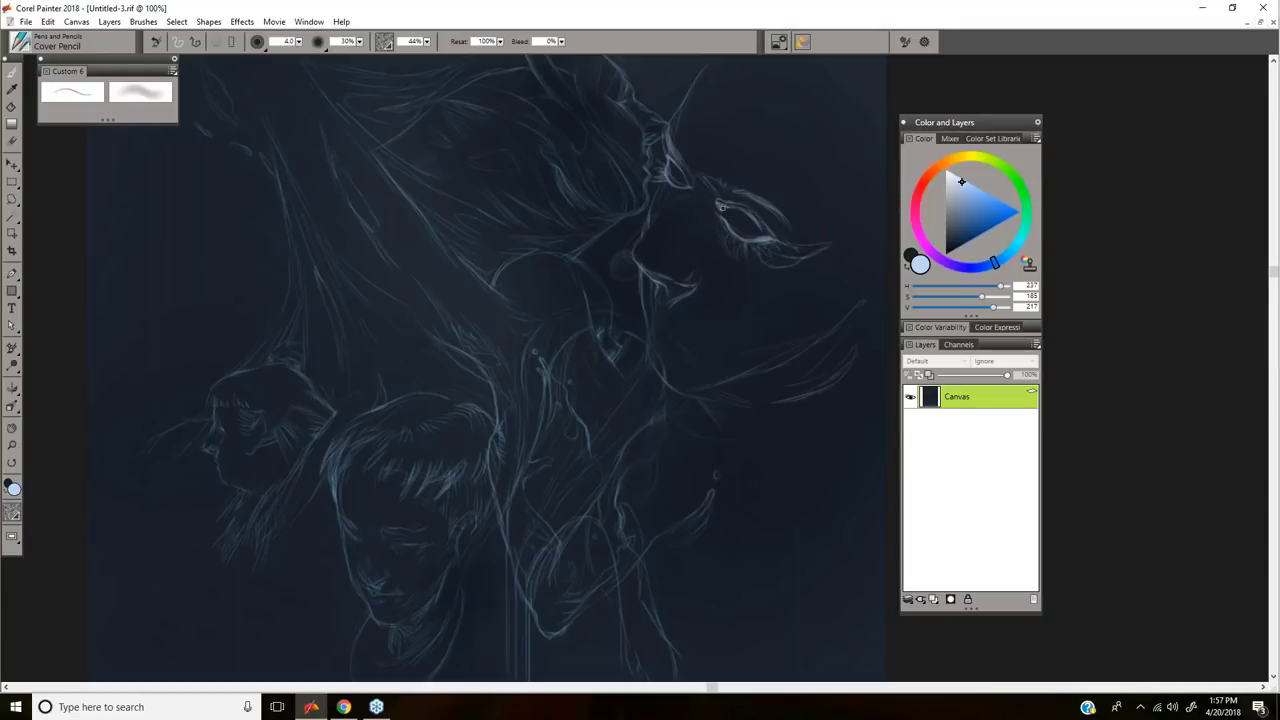
# Step: Refine the almond-shaped eye with wispy strands above it, and thicken the curved strokes around the upper profile's nose and mouth
pyautogui.moveTo(727, 204); pyautogui.dragTo(769, 234)
pyautogui.moveTo(660, 154); pyautogui.dragTo(671, 164)
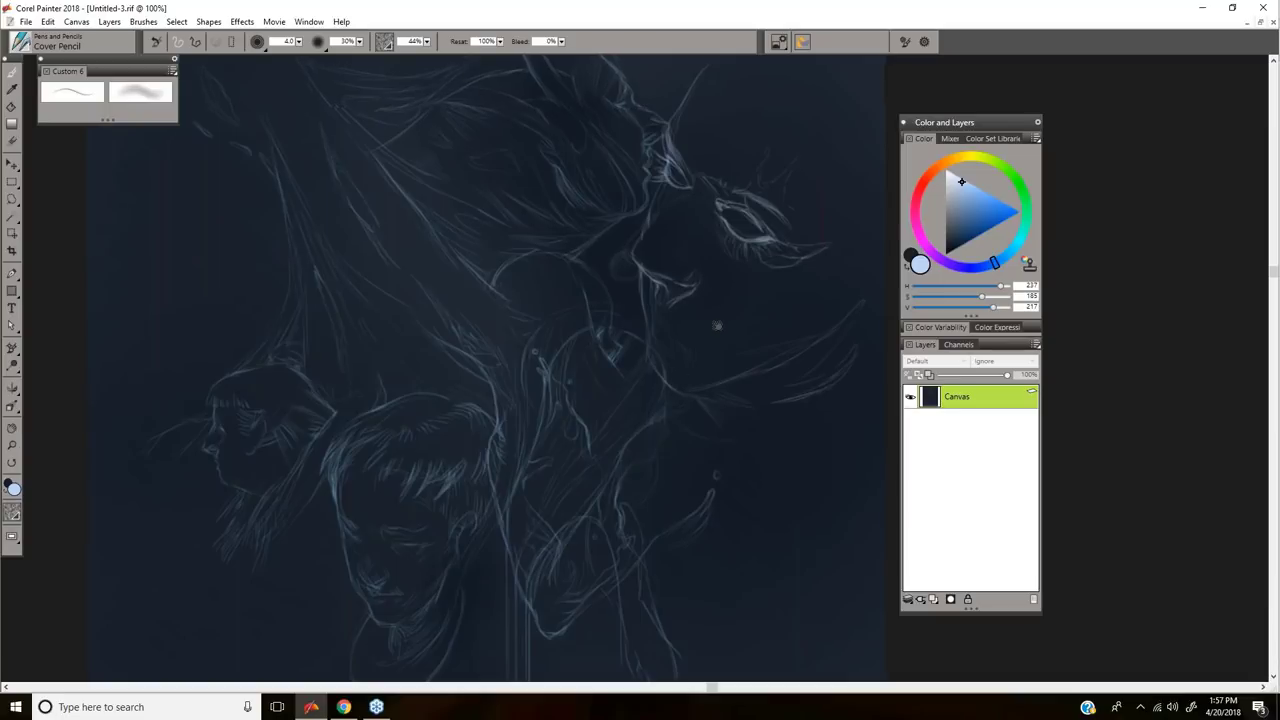
pyautogui.moveTo(687, 145); pyautogui.dragTo(667, 185)
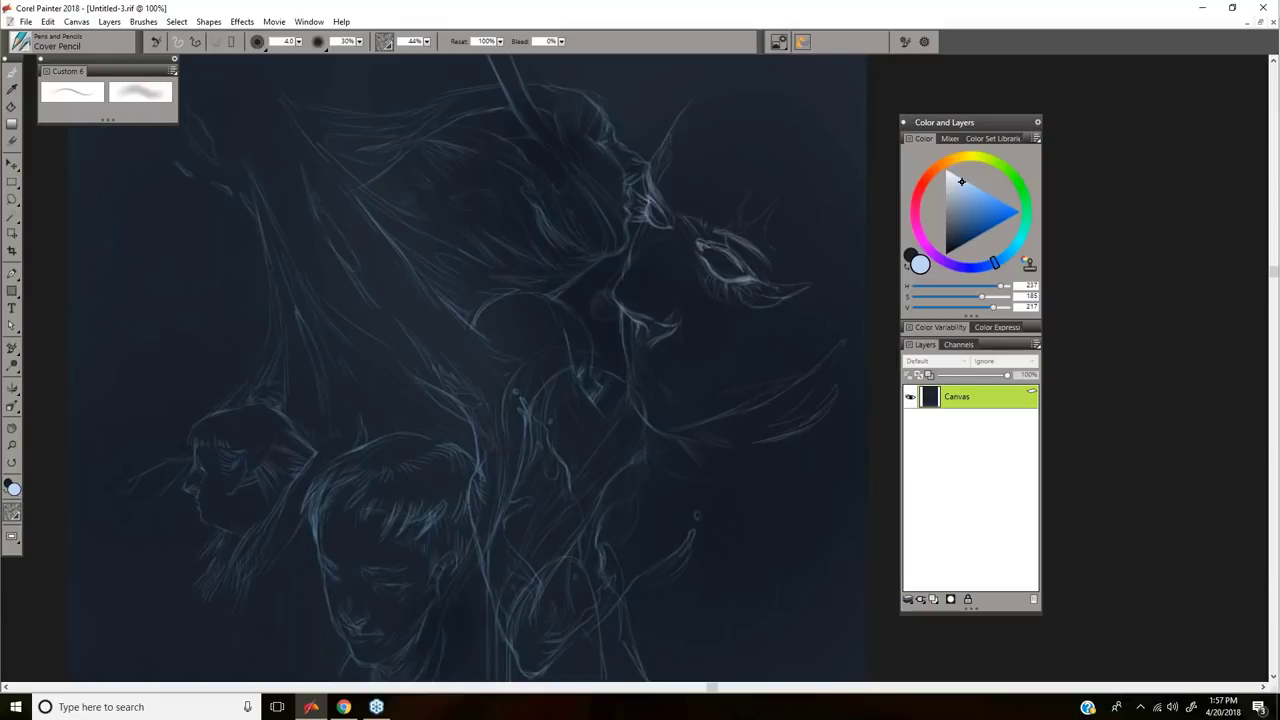
pyautogui.moveTo(694, 146); pyautogui.dragTo(686, 143)
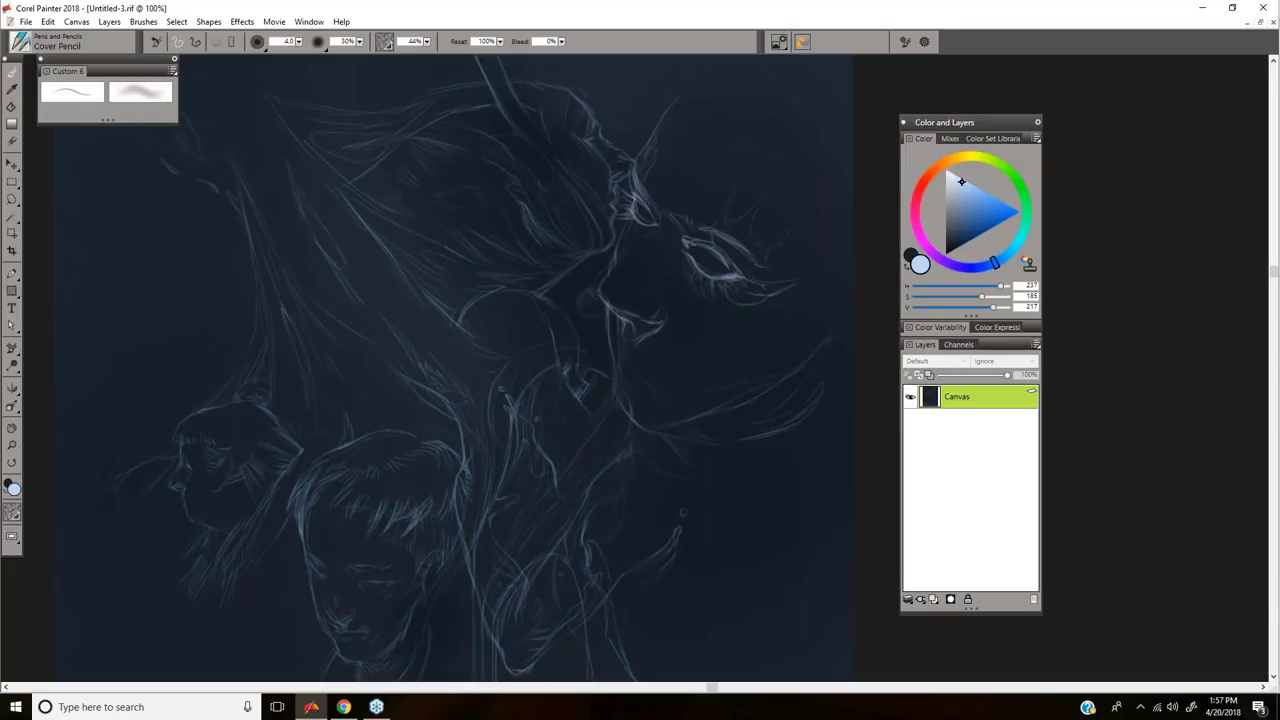
pyautogui.moveTo(665, 179); pyautogui.dragTo(683, 191)
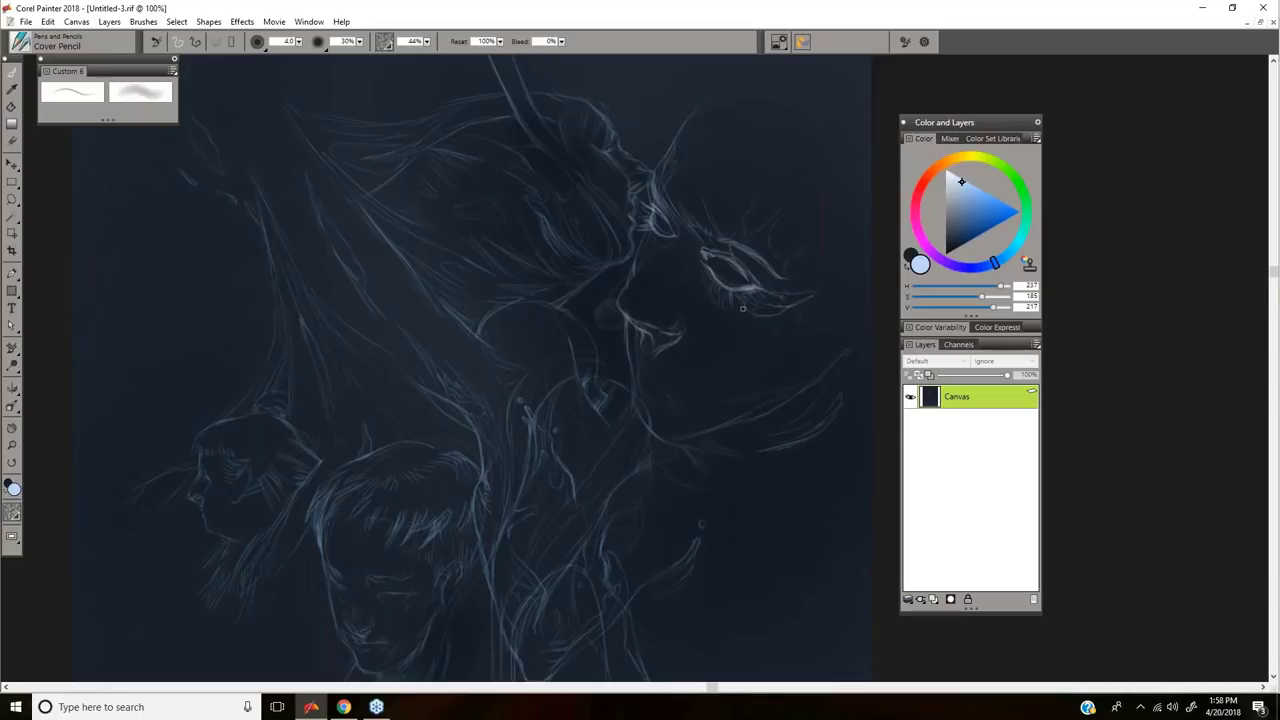
pyautogui.moveTo(635, 195); pyautogui.dragTo(661, 217)
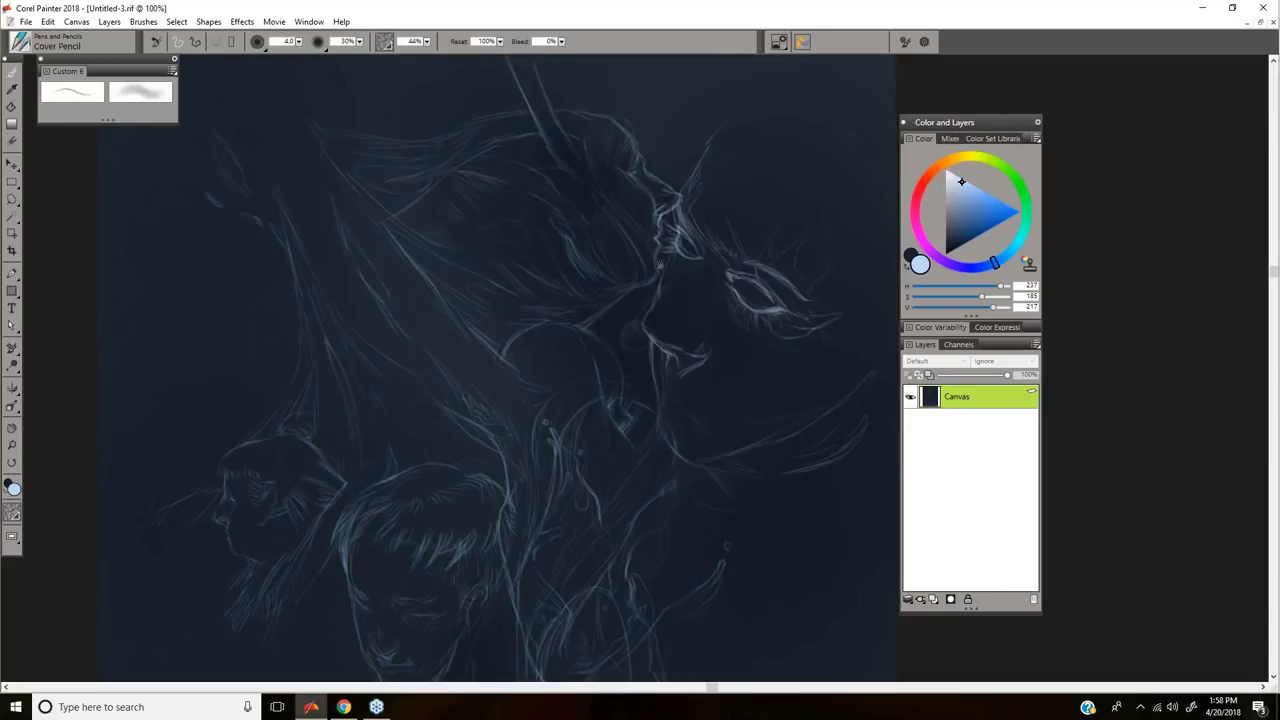
# Step: Define the lower profile's lips and nostril with Cover Pencil, then darken beside the face using a sampled navy Digital Airbrush before restoring the light blue pencil
pyautogui.moveTo(662, 384); pyautogui.dragTo(659, 327)
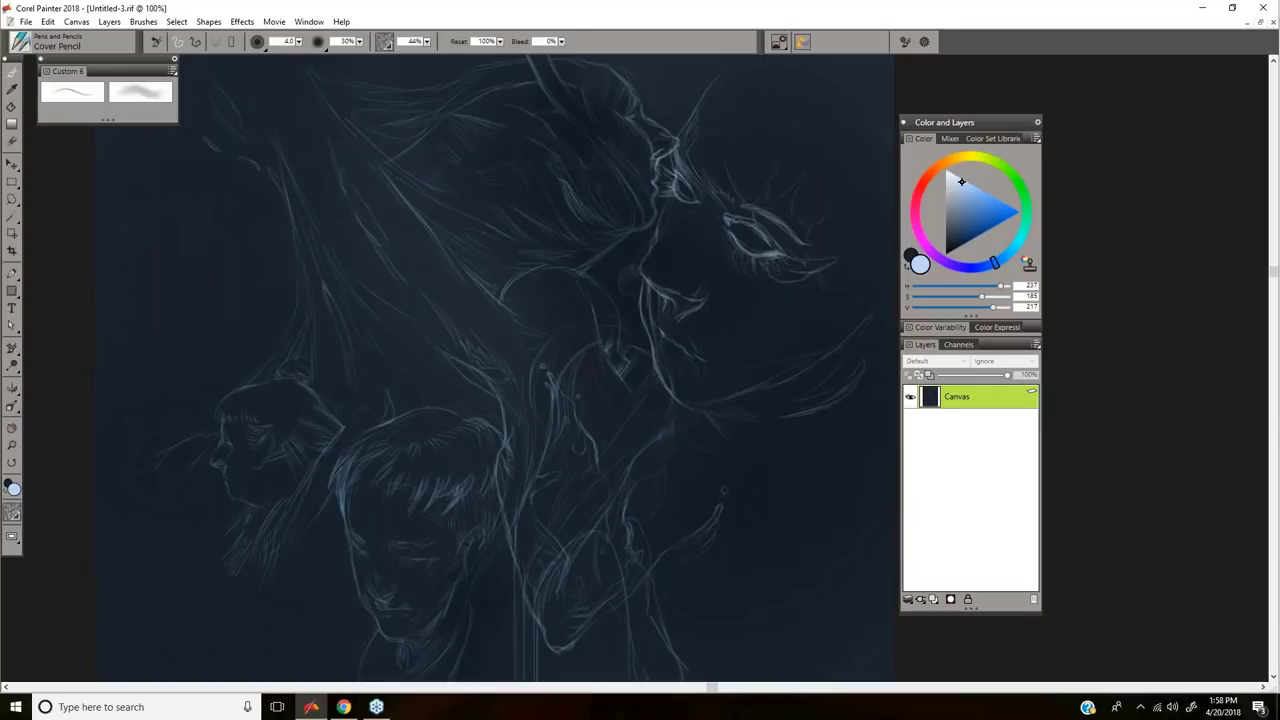
pyautogui.moveTo(634, 322)
pyautogui.mouseDown()
pyautogui.moveTo(662, 317)
pyautogui.moveTo(684, 289)
pyautogui.moveTo(686, 340)
pyautogui.mouseUp()
pyautogui.click(131, 87)
pyautogui.hotkey('shift', 'x')
pyautogui.keyDown('alt'); pyautogui.click(684, 296); pyautogui.keyUp('alt')
pyautogui.moveTo(673, 148); pyautogui.dragTo(678, 235)
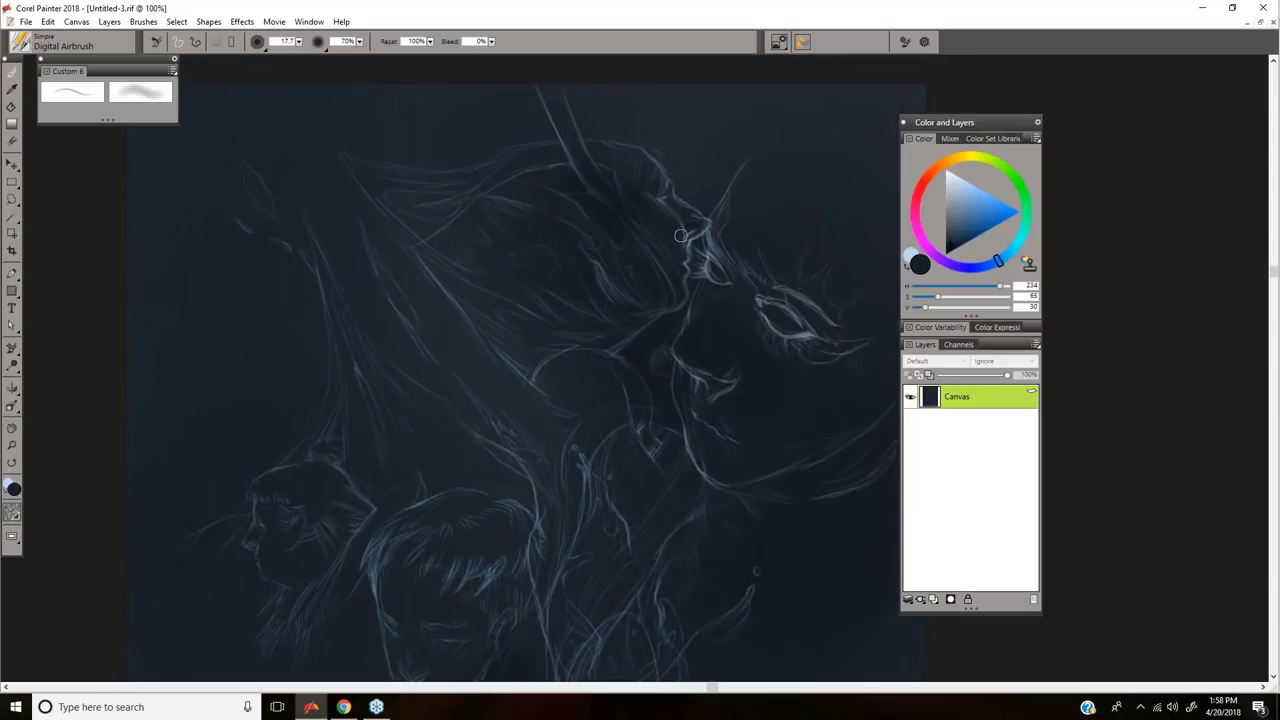
pyautogui.click(66, 92)
pyautogui.hotkey('shift', 's')
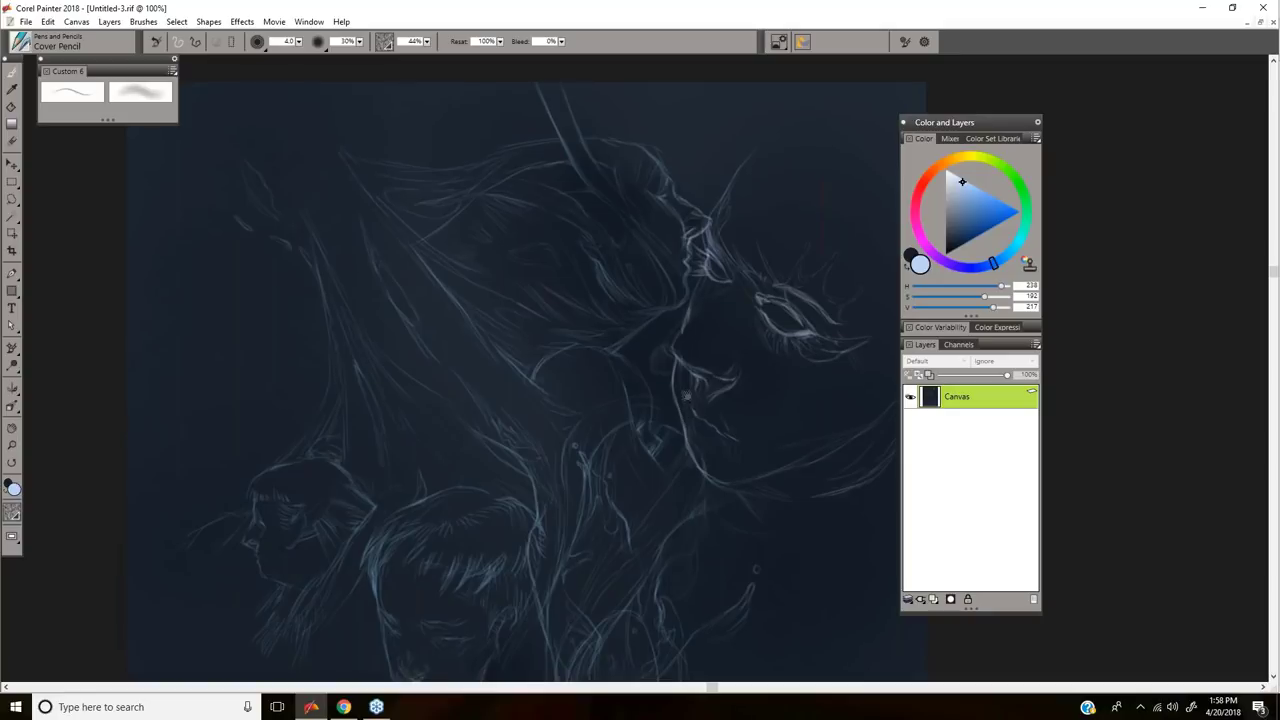
pyautogui.scroll(-1, 701, 410)
pyautogui.scroll(-2, 710, 434)
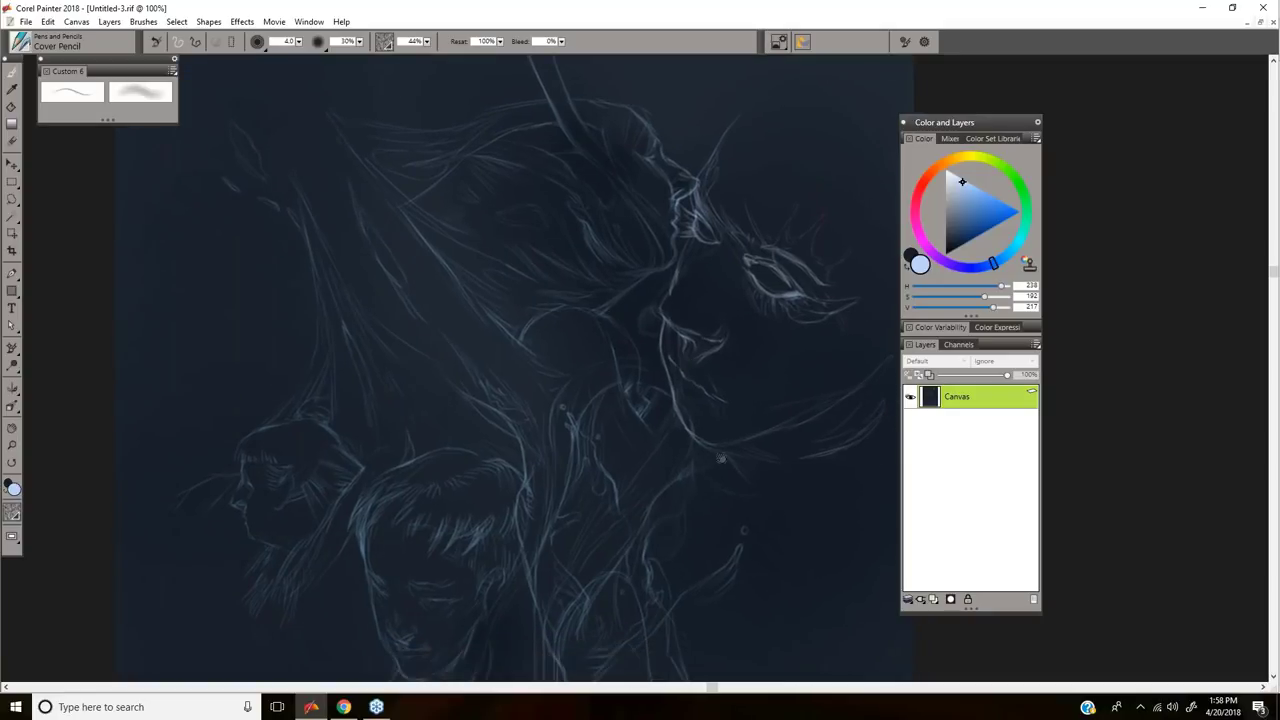
pyautogui.scroll(-4, 721, 458)
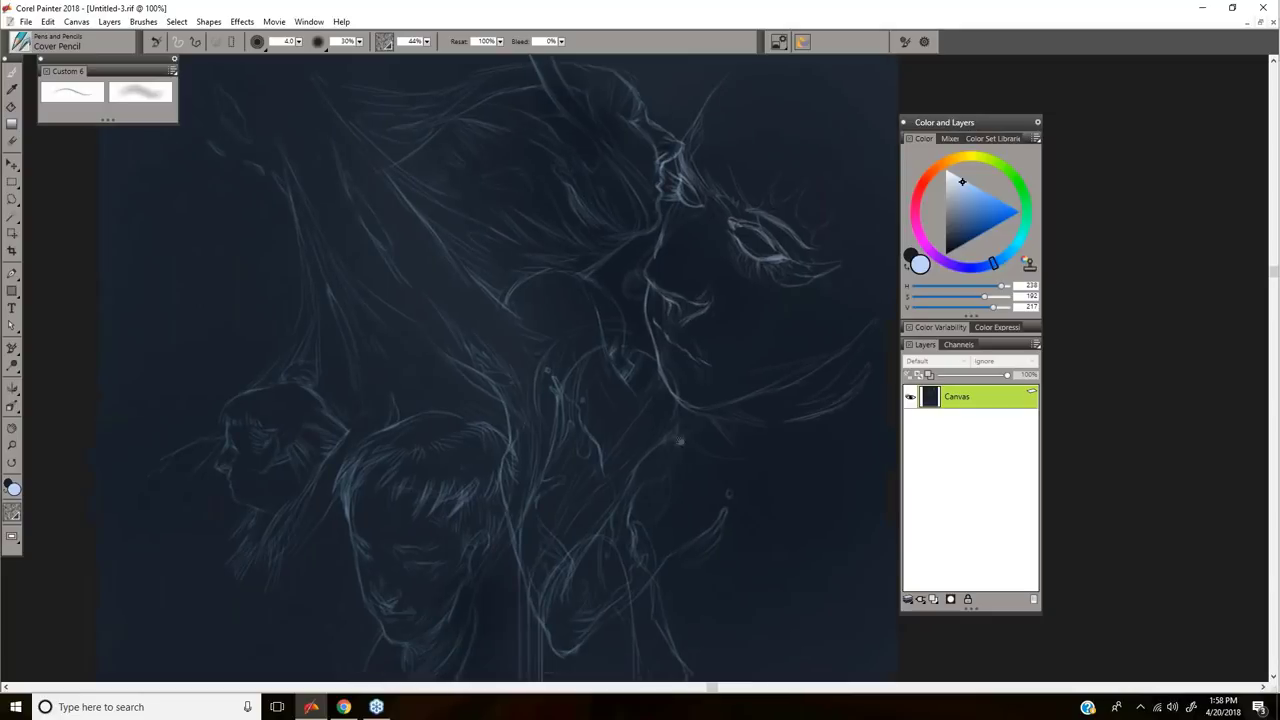
pyautogui.moveTo(700, 432)
pyautogui.mouseDown()
pyautogui.moveTo(737, 251)
pyautogui.moveTo(707, 472)
pyautogui.mouseUp()
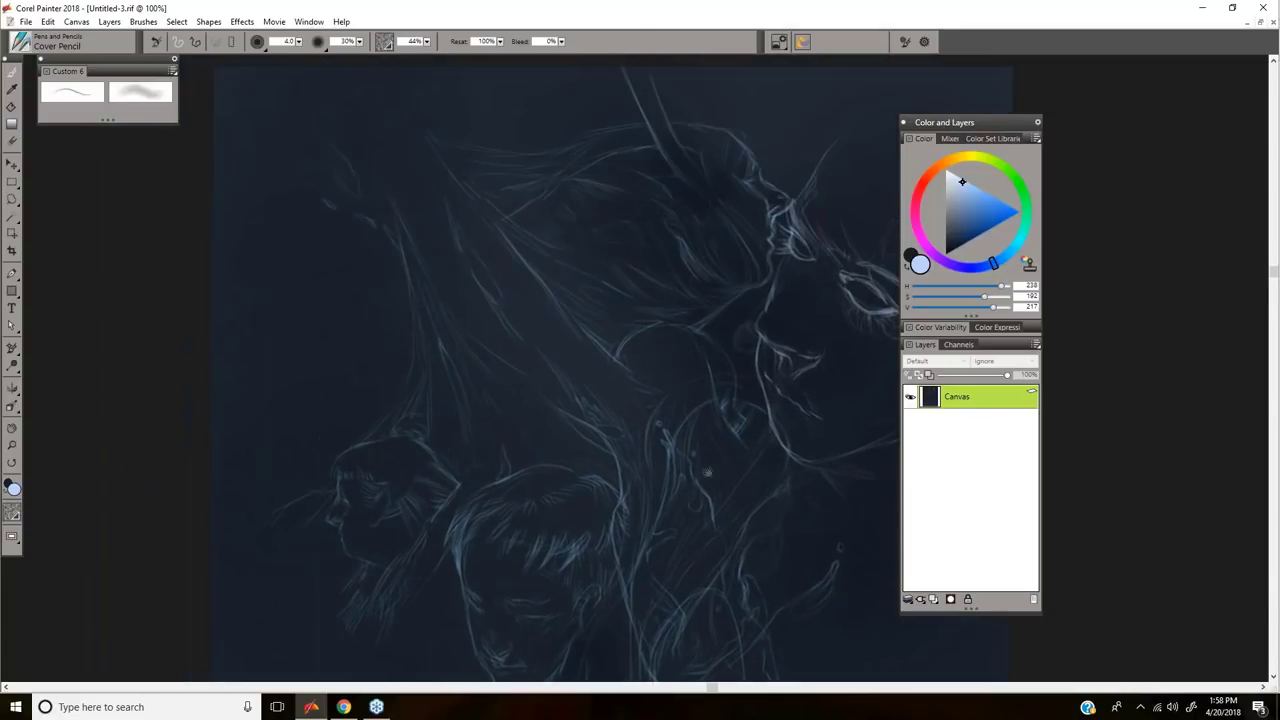
pyautogui.moveTo(629, 431)
pyautogui.mouseDown()
pyautogui.moveTo(621, 151)
pyautogui.moveTo(608, 256)
pyautogui.moveTo(521, 278)
pyautogui.mouseUp()
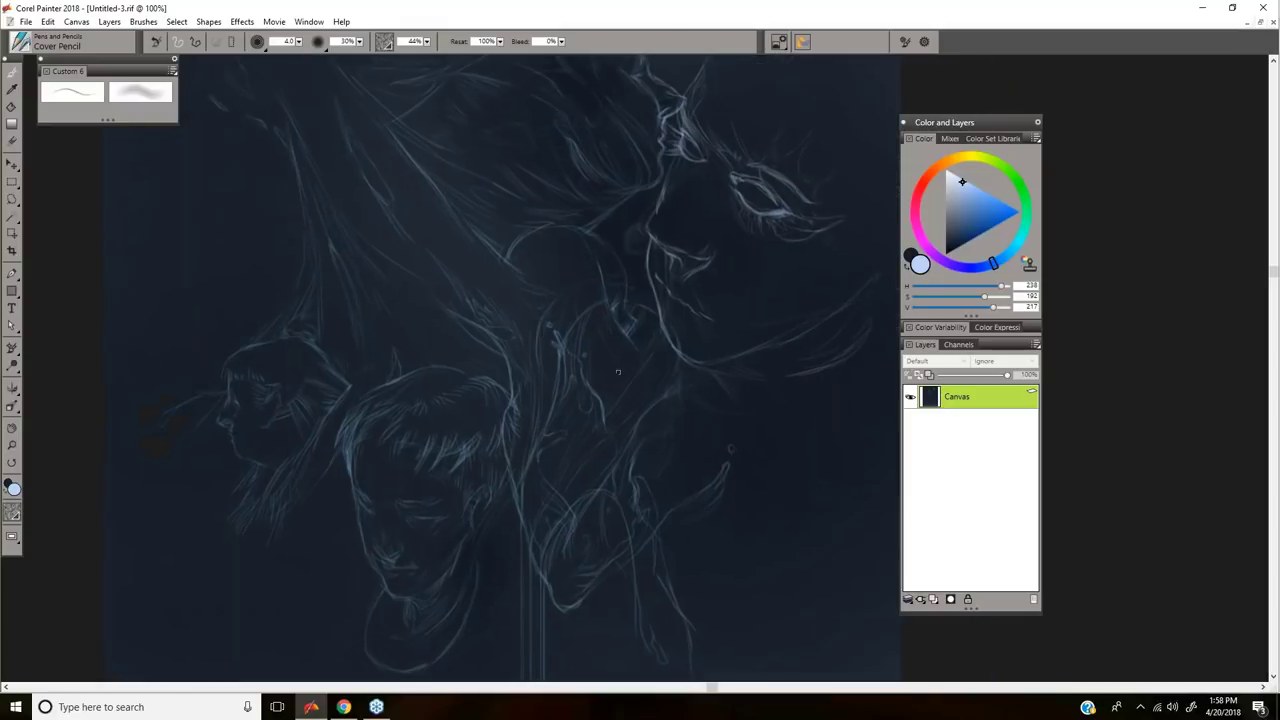
pyautogui.scroll(6, 618, 372)
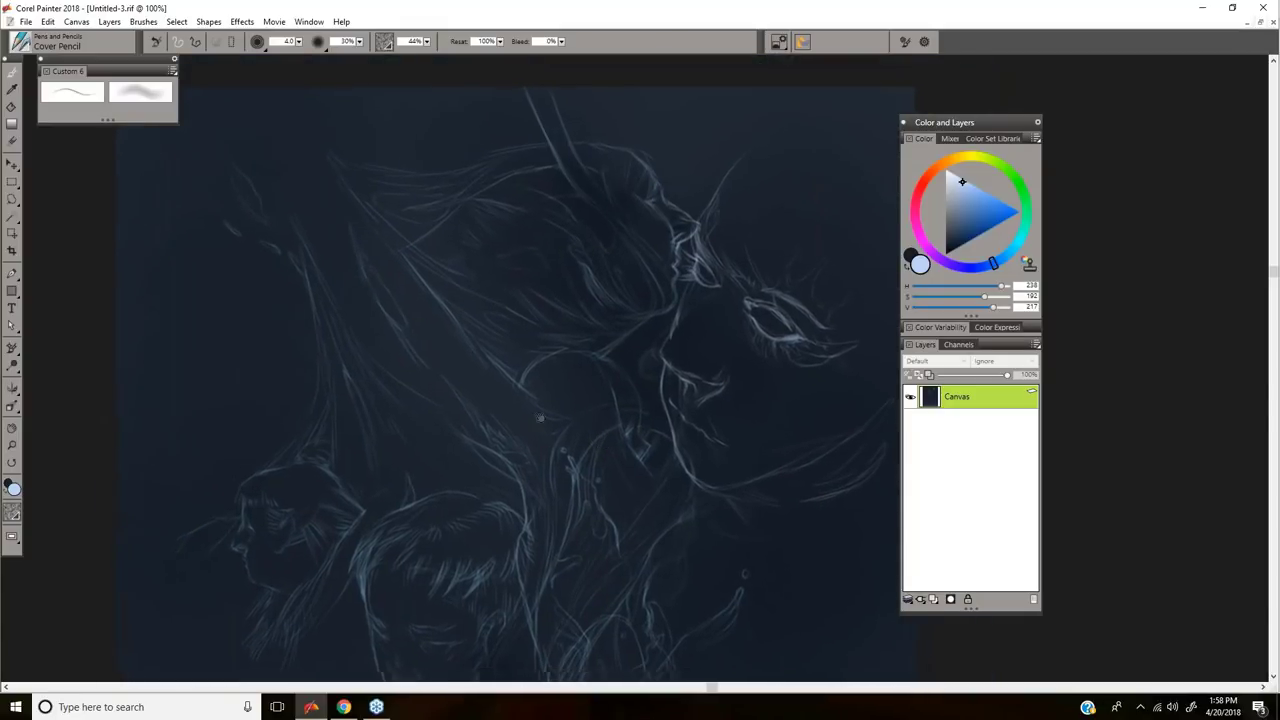
pyautogui.scroll(-5, 540, 418)
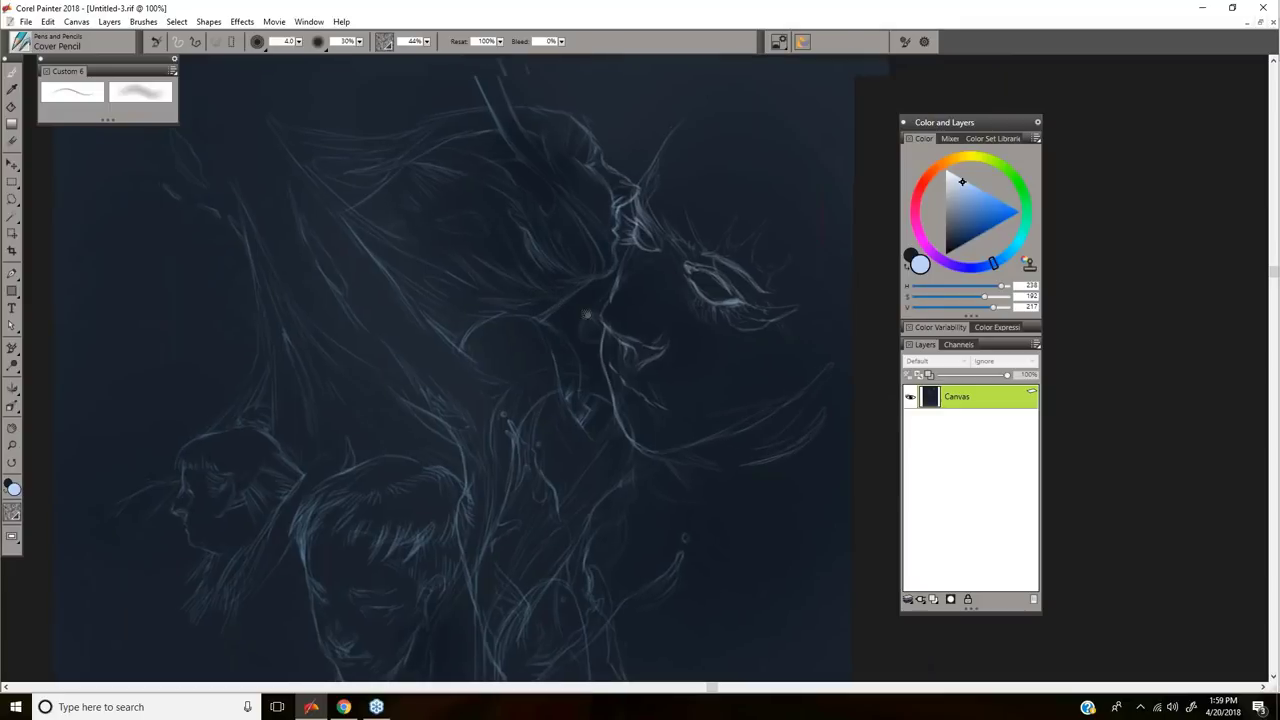
pyautogui.scroll(2, 560, 292)
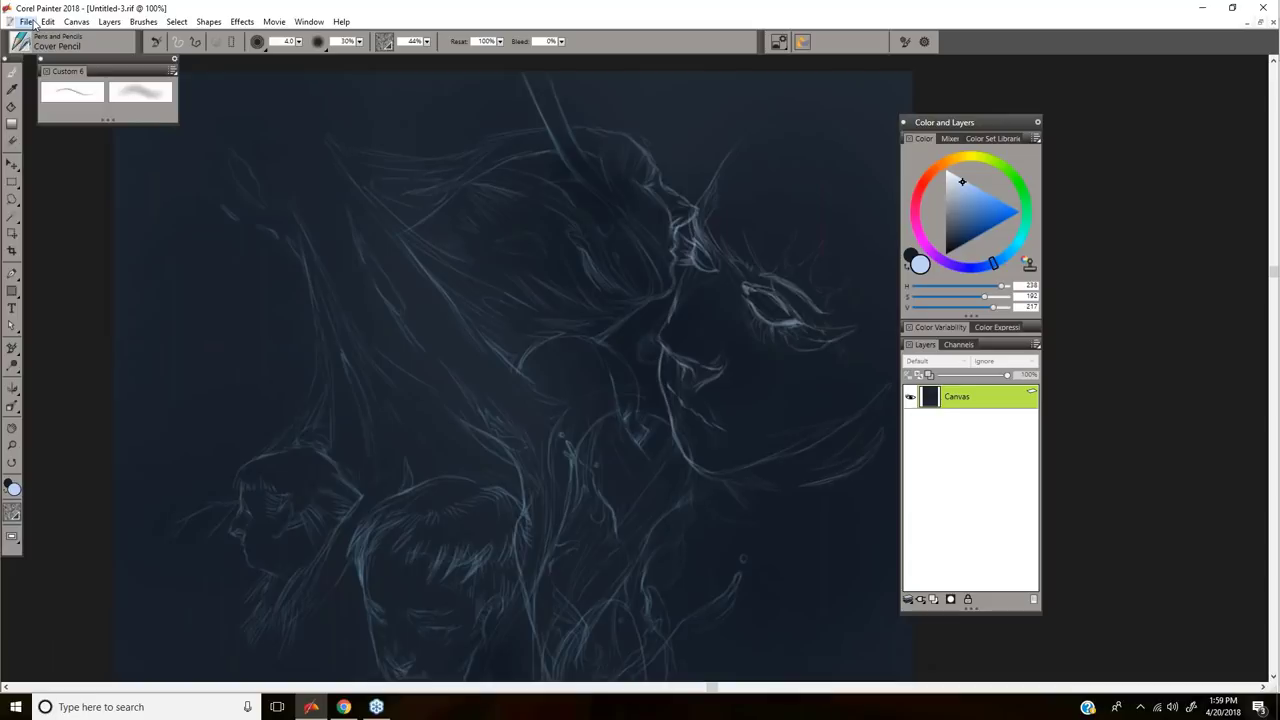
# Step: Open the recent image 51b6eb_682a...05c_mv2.png and examine its central face at 200% zoom
pyautogui.click(30, 22)
pyautogui.moveTo(54, 67)
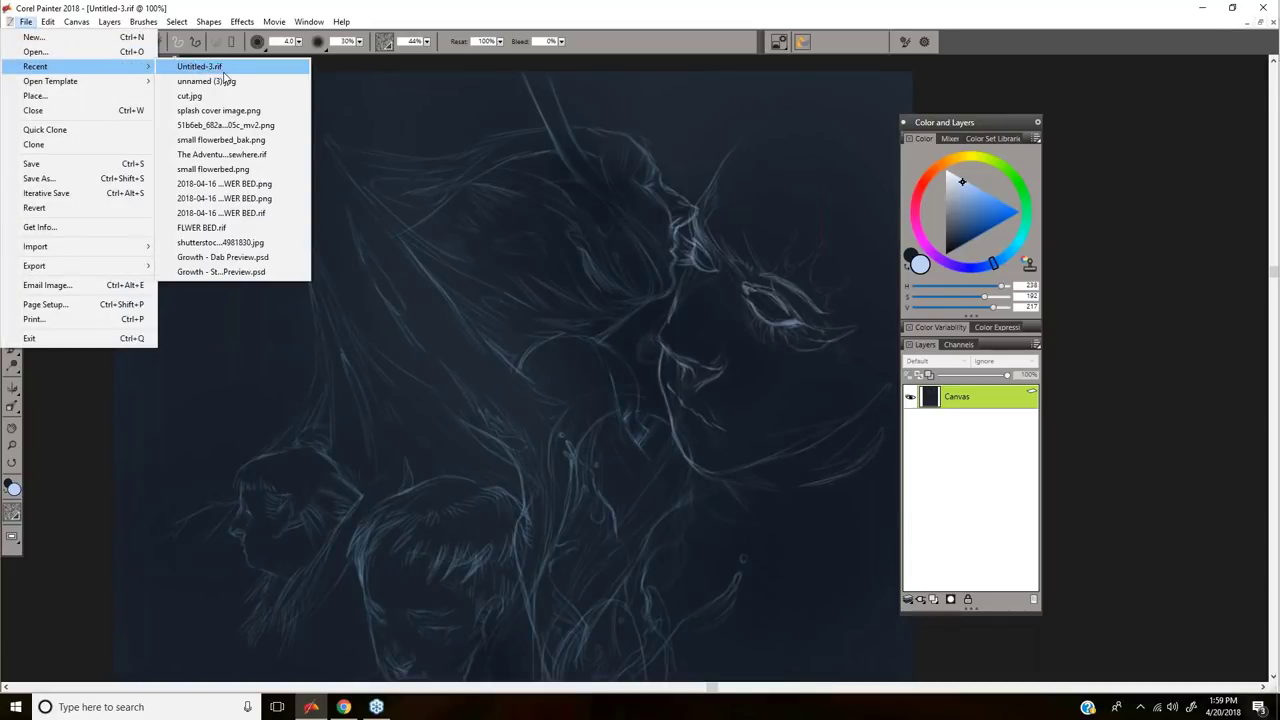
pyautogui.click(228, 130)
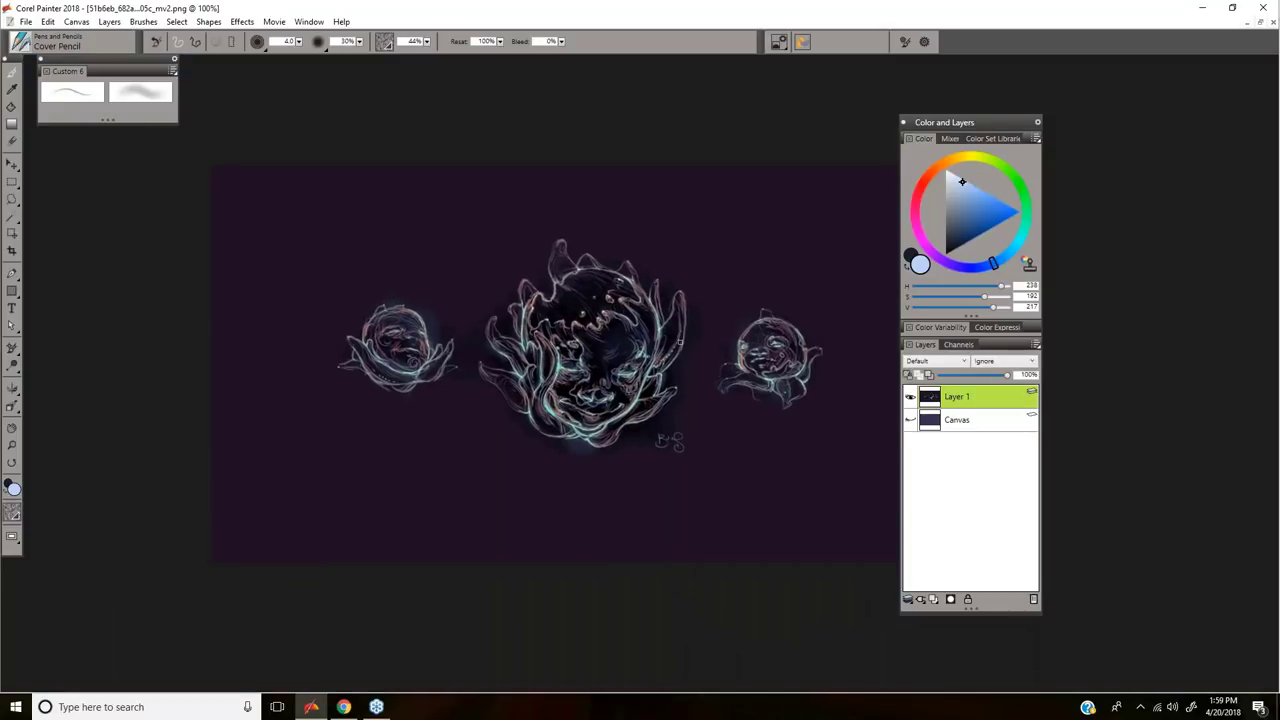
pyautogui.hotkey('ctrl', 'space')
pyautogui.keyDown('ctrl'); pyautogui.click(683, 340); pyautogui.keyUp('ctrl')
pyautogui.keyDown('ctrl'); pyautogui.click(683, 340); pyautogui.keyUp('ctrl')
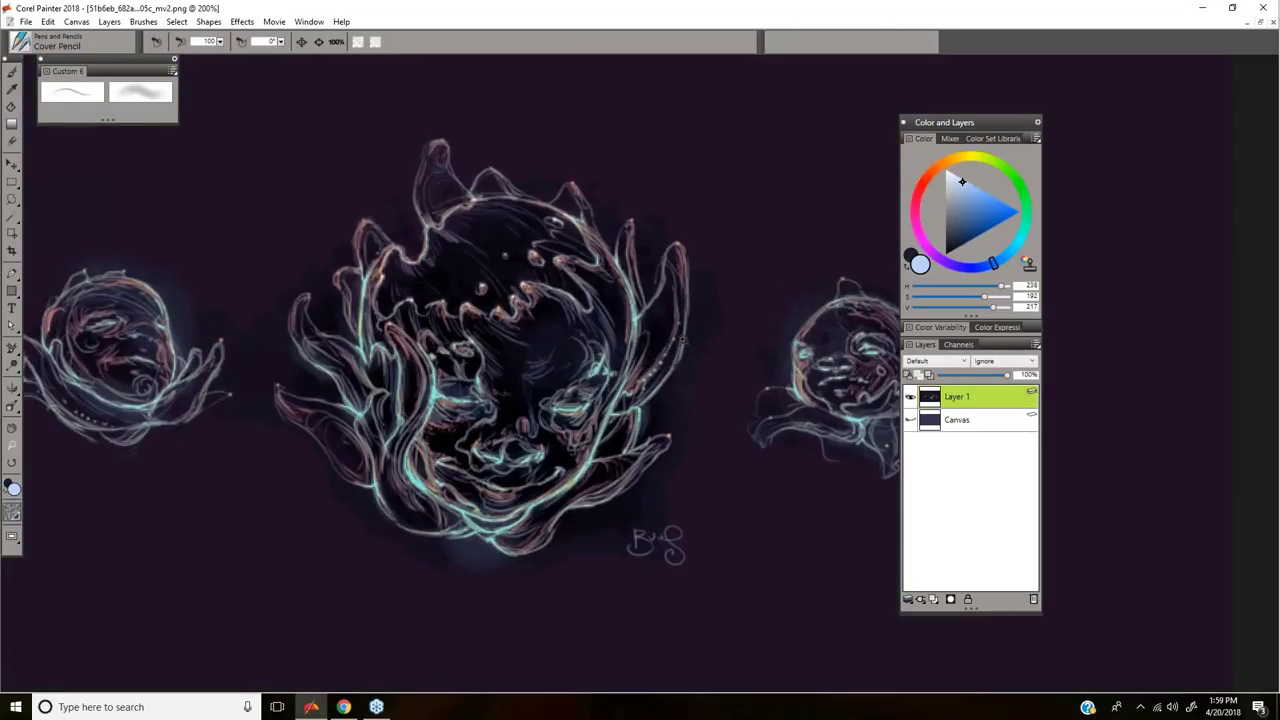
pyautogui.scroll(1, 683, 340)
pyautogui.scroll(-3, 683, 330)
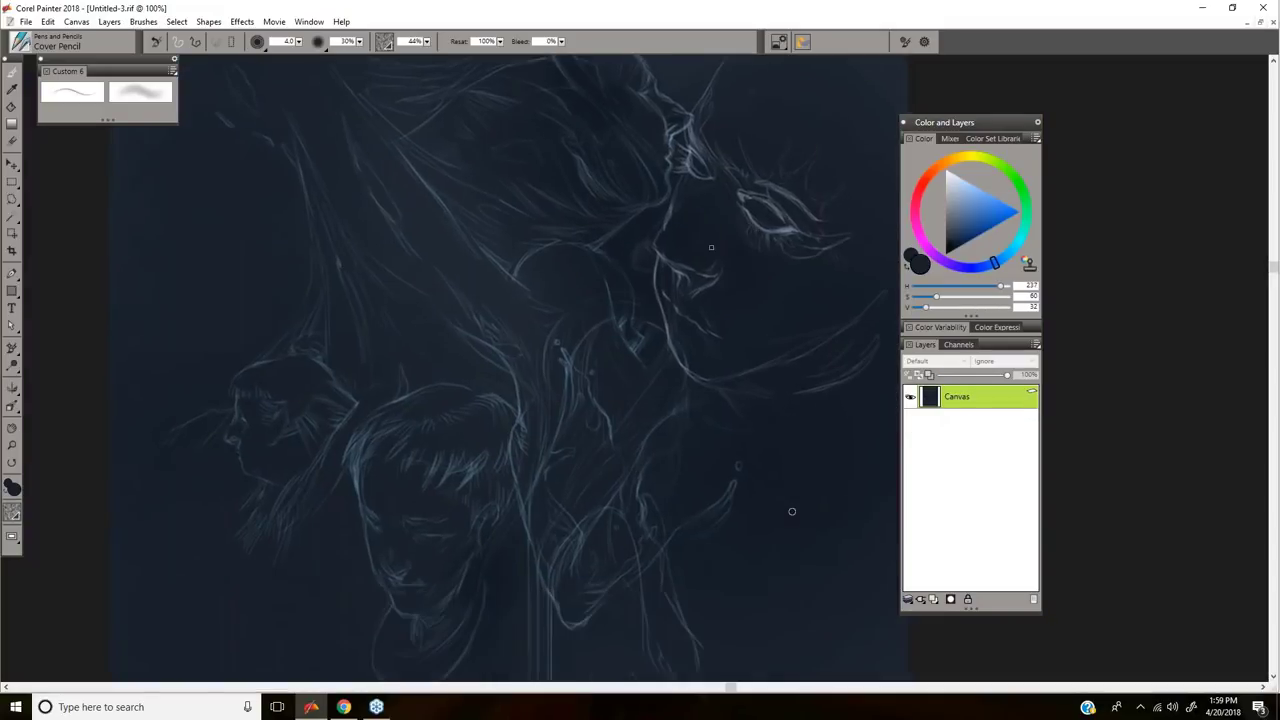
# Step: In Untitled-3.rif, choose a muted grey-blue pencil colour and add short strokes below the lower profile's lips
pyautogui.hotkey('ctrl', 'alt', 'space')
pyautogui.keyDown('ctrl'); pyautogui.keyDown('alt'); pyautogui.click(690, 362); pyautogui.keyUp('alt'); pyautogui.keyUp('ctrl')
pyautogui.keyDown('ctrl'); pyautogui.keyDown('alt'); pyautogui.click(692, 366); pyautogui.keyUp('alt'); pyautogui.keyUp('ctrl')
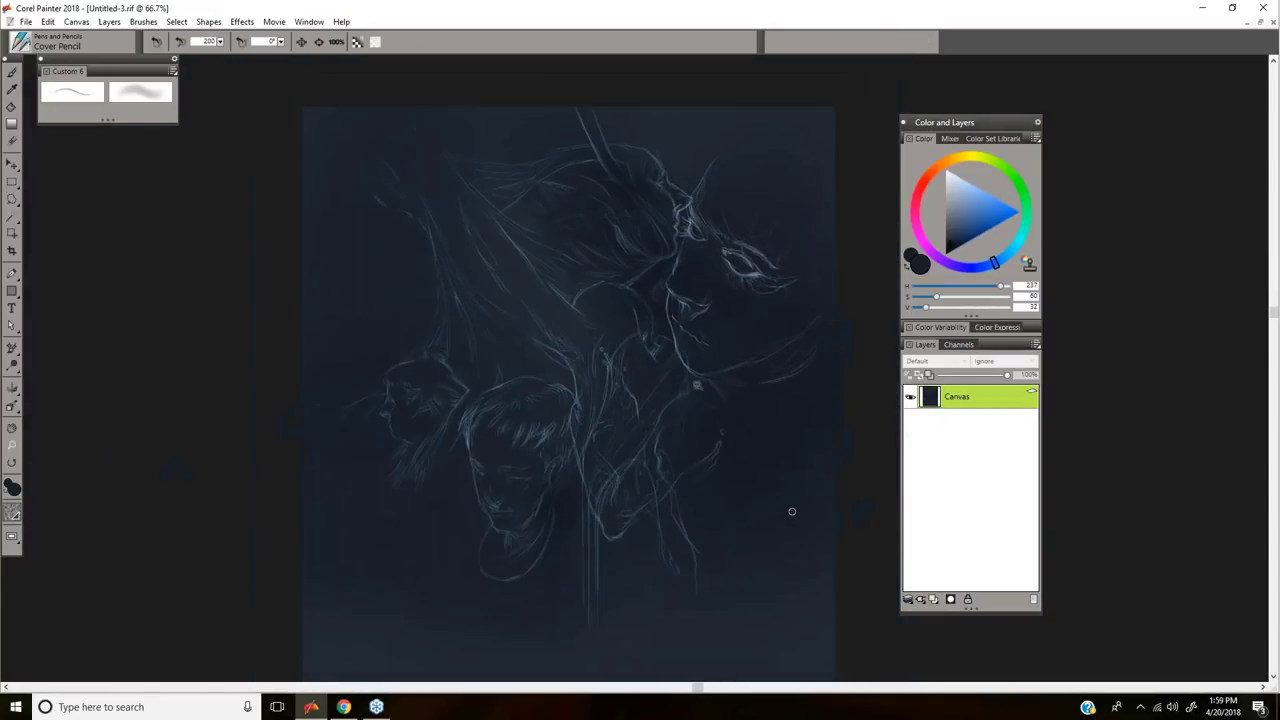
pyautogui.moveTo(697, 385); pyautogui.dragTo(698, 335)
pyautogui.keyDown('ctrl'); pyautogui.click(709, 391); pyautogui.keyUp('ctrl')
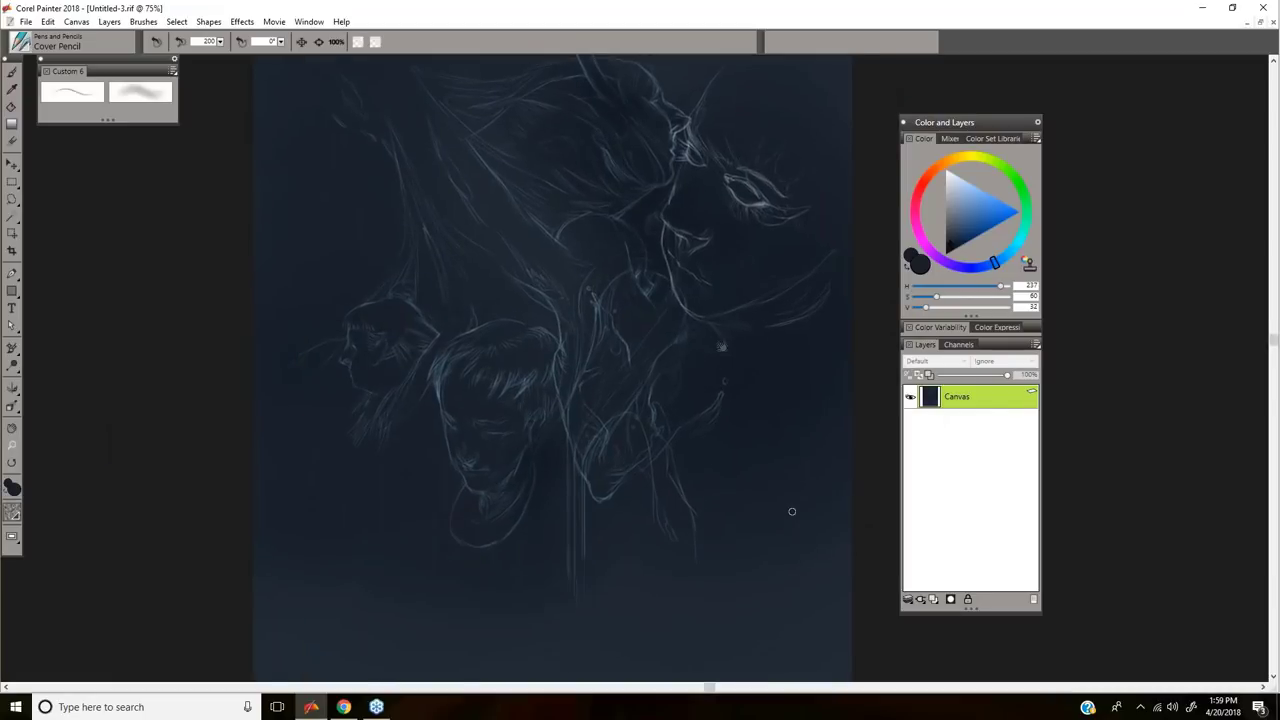
pyautogui.hotkey('ctrl', '+')
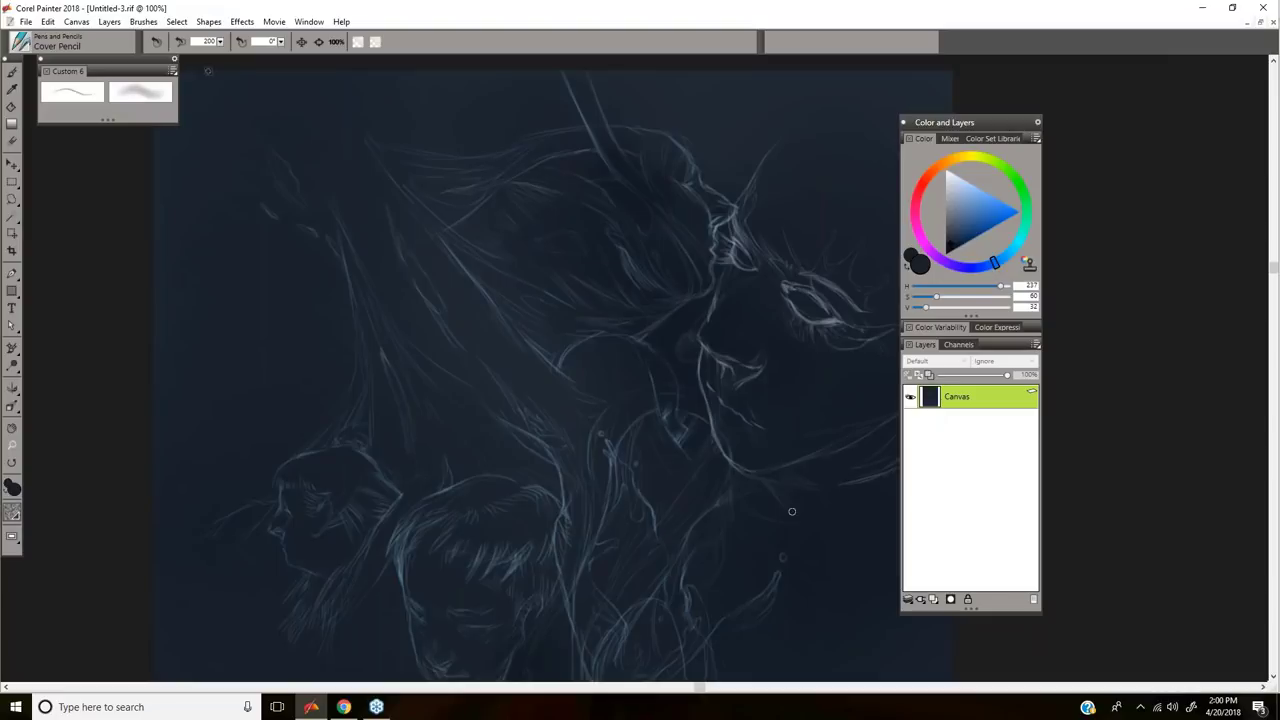
pyautogui.press('b')
pyautogui.click(952, 206)
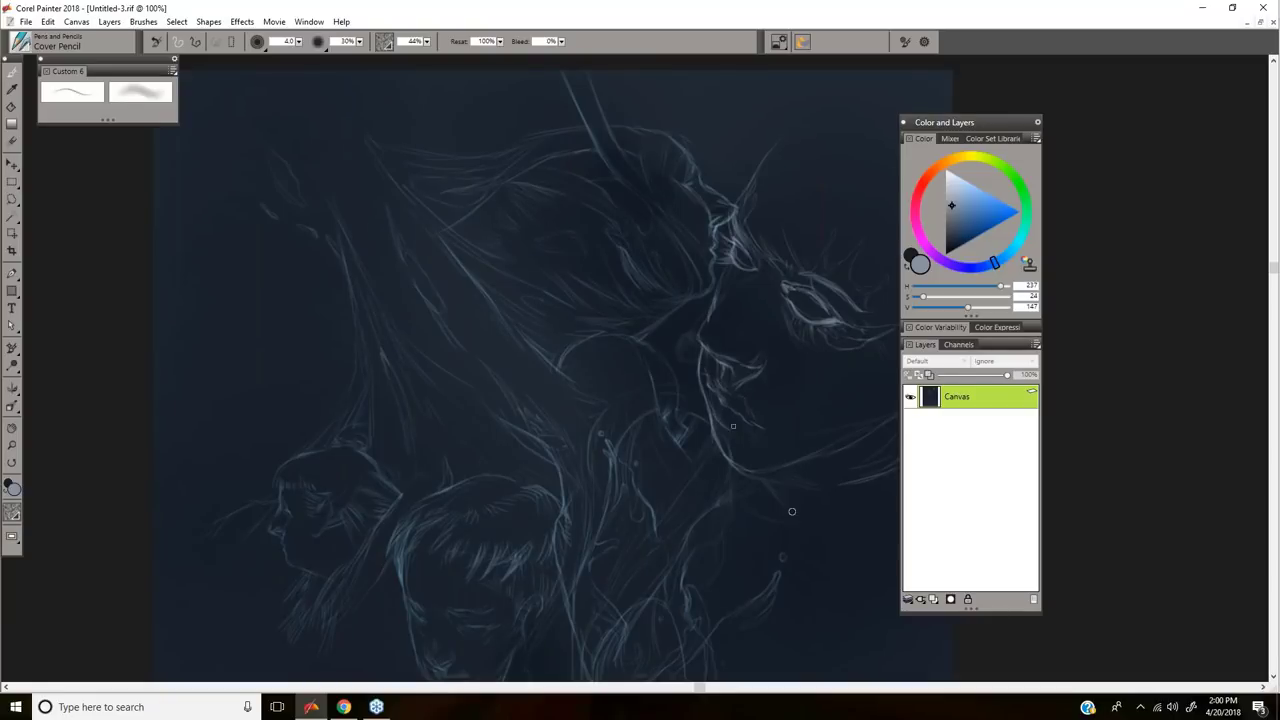
pyautogui.moveTo(709, 411); pyautogui.dragTo(725, 431)
# Step: Add a new layer in Overlay mode and prepare the Digital Airbrush with a light blue colour
pyautogui.click(150, 90)
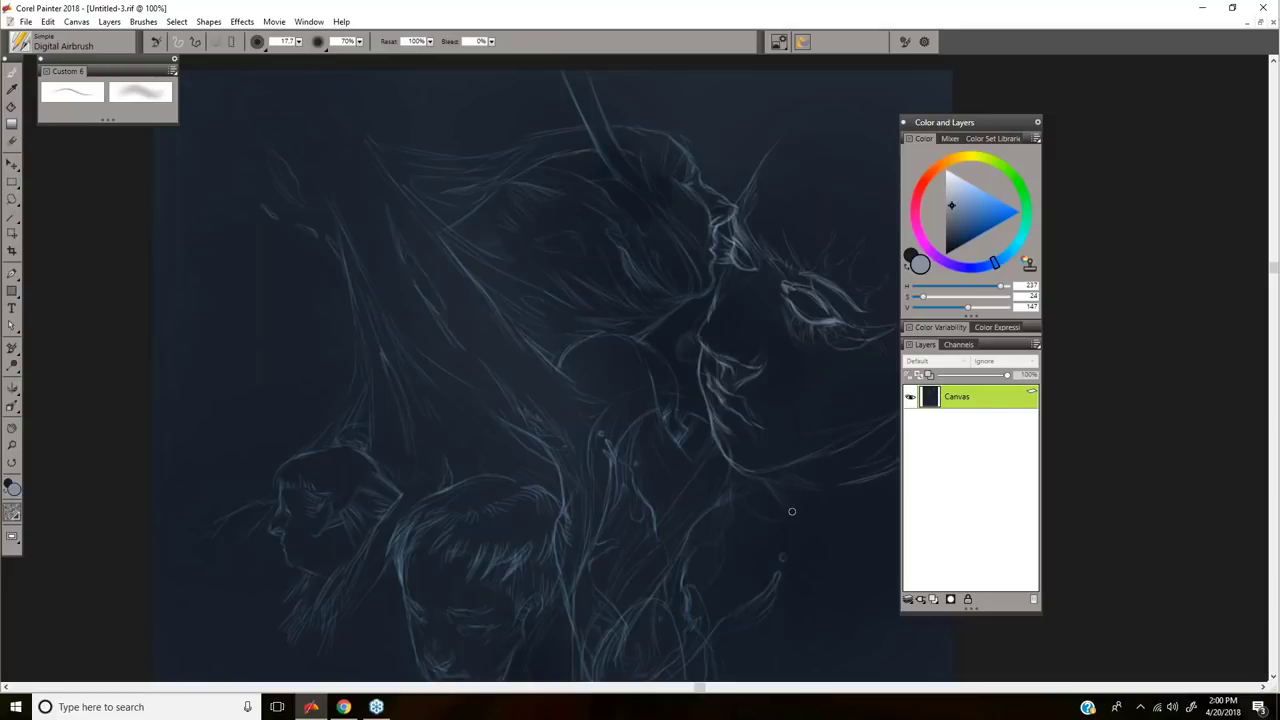
pyautogui.click(934, 599)
pyautogui.click(945, 361)
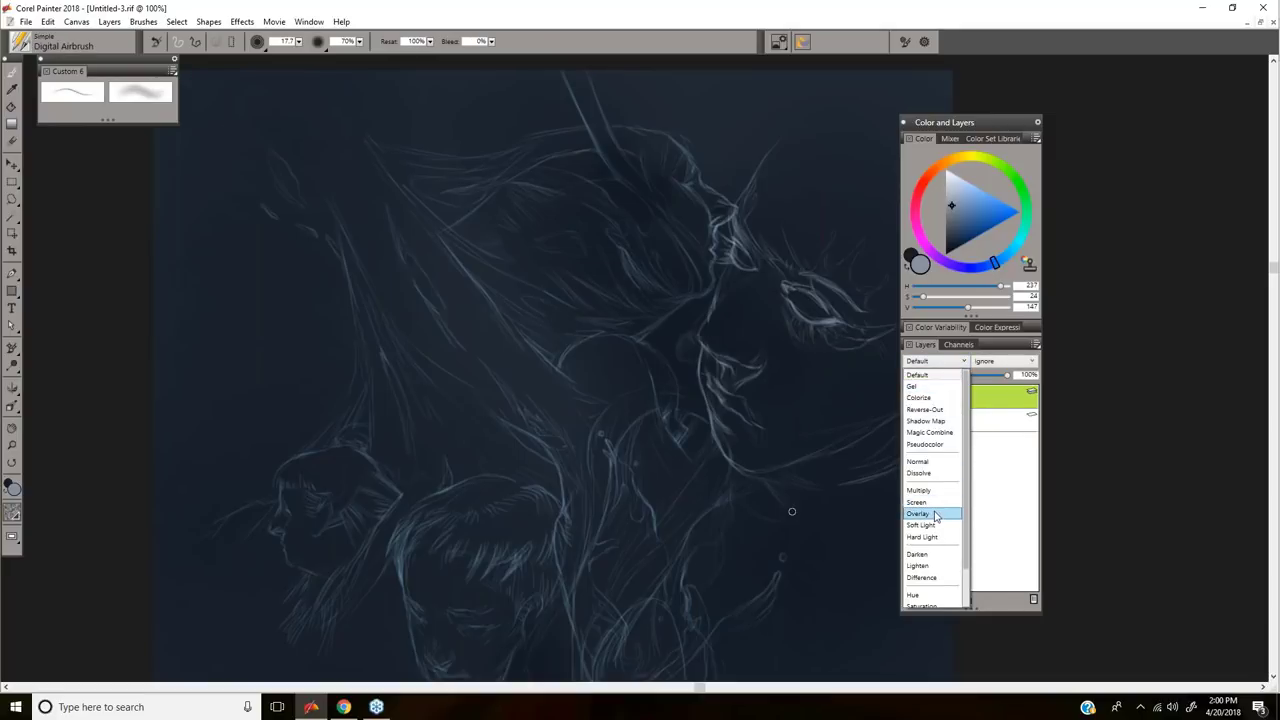
pyautogui.click(929, 509)
pyautogui.click(963, 197)
pyautogui.moveTo(962, 195); pyautogui.dragTo(958, 185)
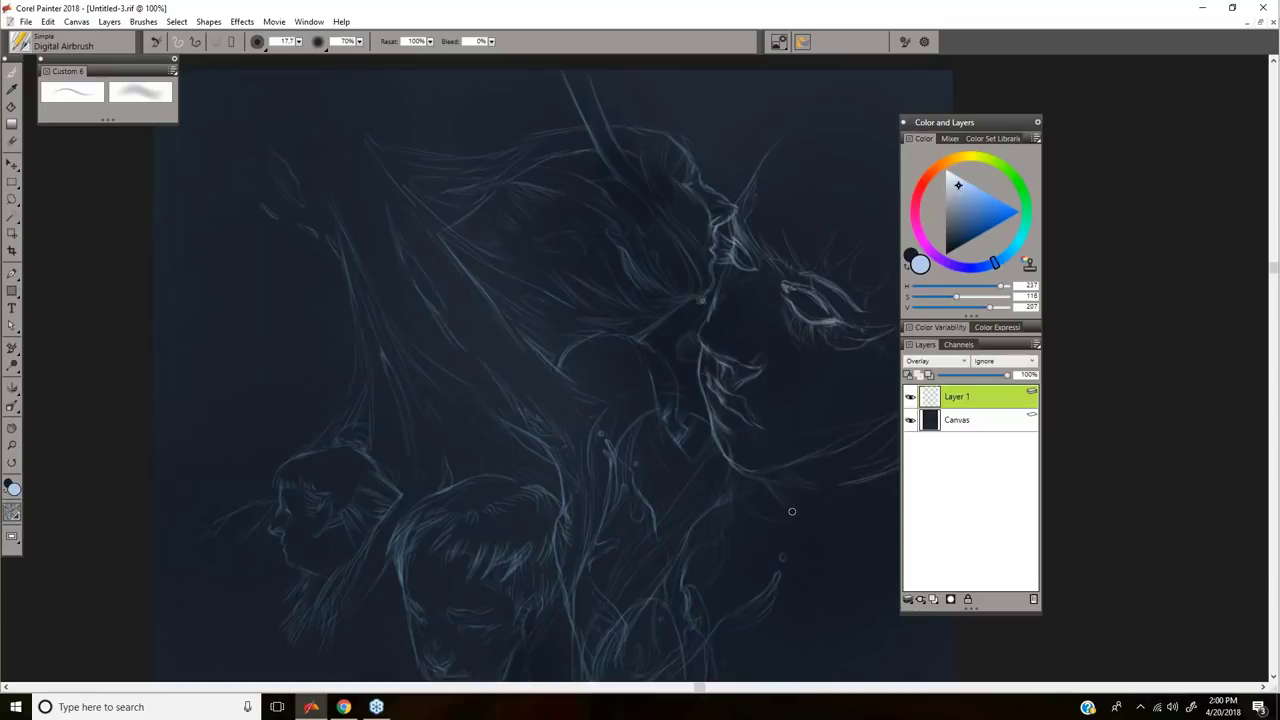
pyautogui.moveTo(759, 327); pyautogui.dragTo(678, 266)
pyautogui.moveTo(663, 210)
pyautogui.mouseDown()
pyautogui.moveTo(738, 135)
pyautogui.moveTo(652, 162)
pyautogui.mouseUp()
pyautogui.hotkey('ctrl', 'z')
pyautogui.hotkey('ctrl', 'z')
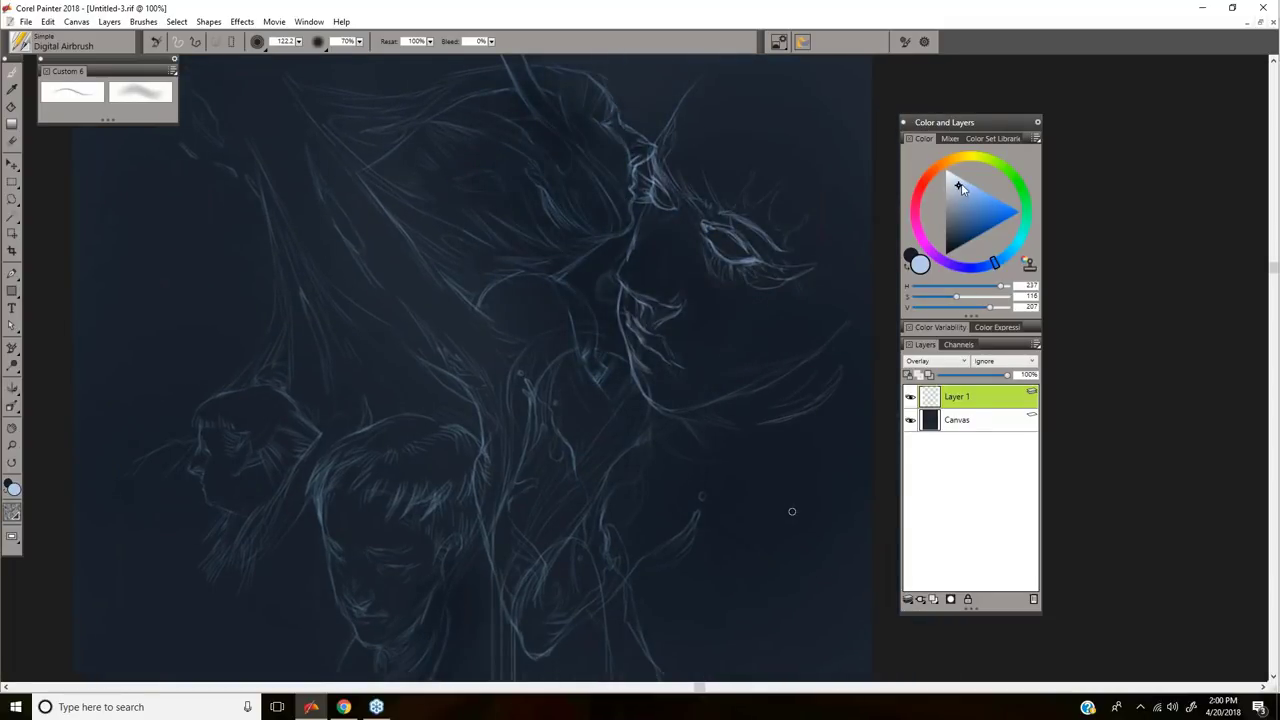
# Step: Airbrush a large, soft pale grey glow around the upper profile and the background above the eye
pyautogui.click(948, 186)
pyautogui.moveTo(811, 239); pyautogui.dragTo(821, 266)
pyautogui.moveTo(638, 193)
pyautogui.mouseDown()
pyautogui.moveTo(715, 130)
pyautogui.moveTo(660, 217)
pyautogui.moveTo(653, 258)
pyautogui.mouseUp()
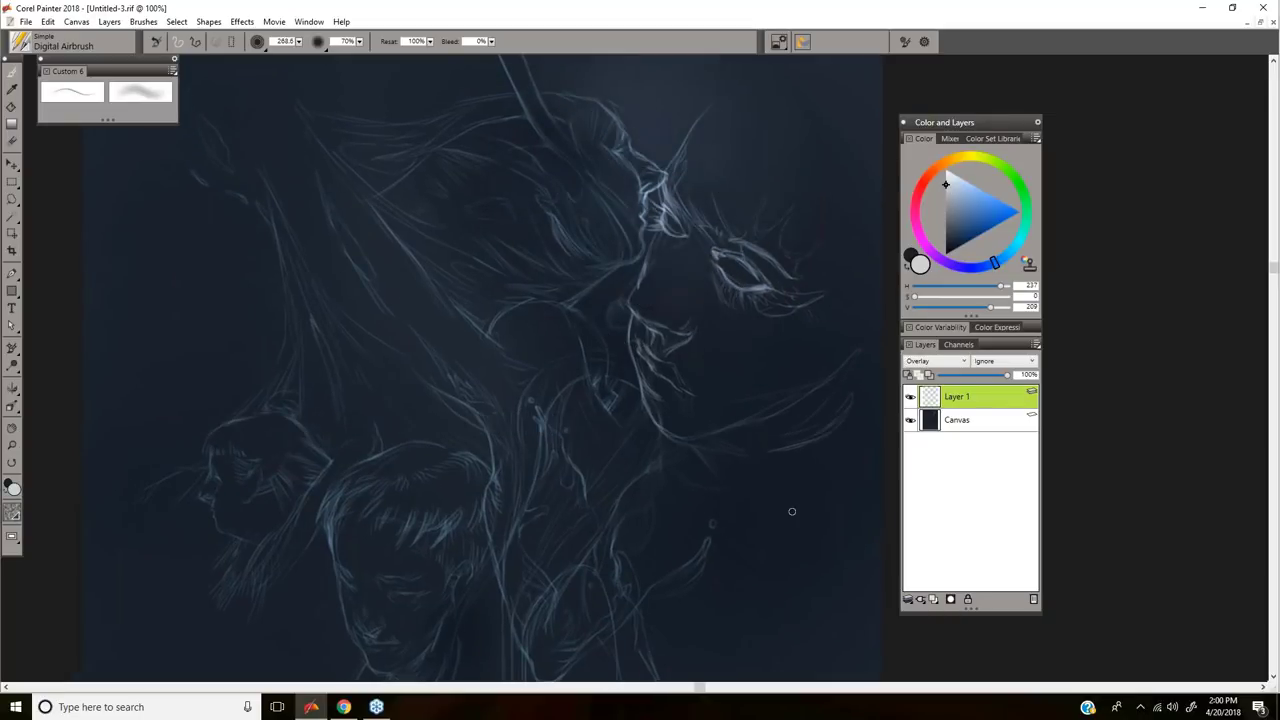
pyautogui.moveTo(640, 367); pyautogui.dragTo(711, 261)
# Step: Extend the soft airbrushed glow over the flowing strands, the shoulder area and the downturned head's hair
pyautogui.moveTo(482, 348); pyautogui.dragTo(543, 366)
pyautogui.moveTo(546, 294); pyautogui.dragTo(582, 262)
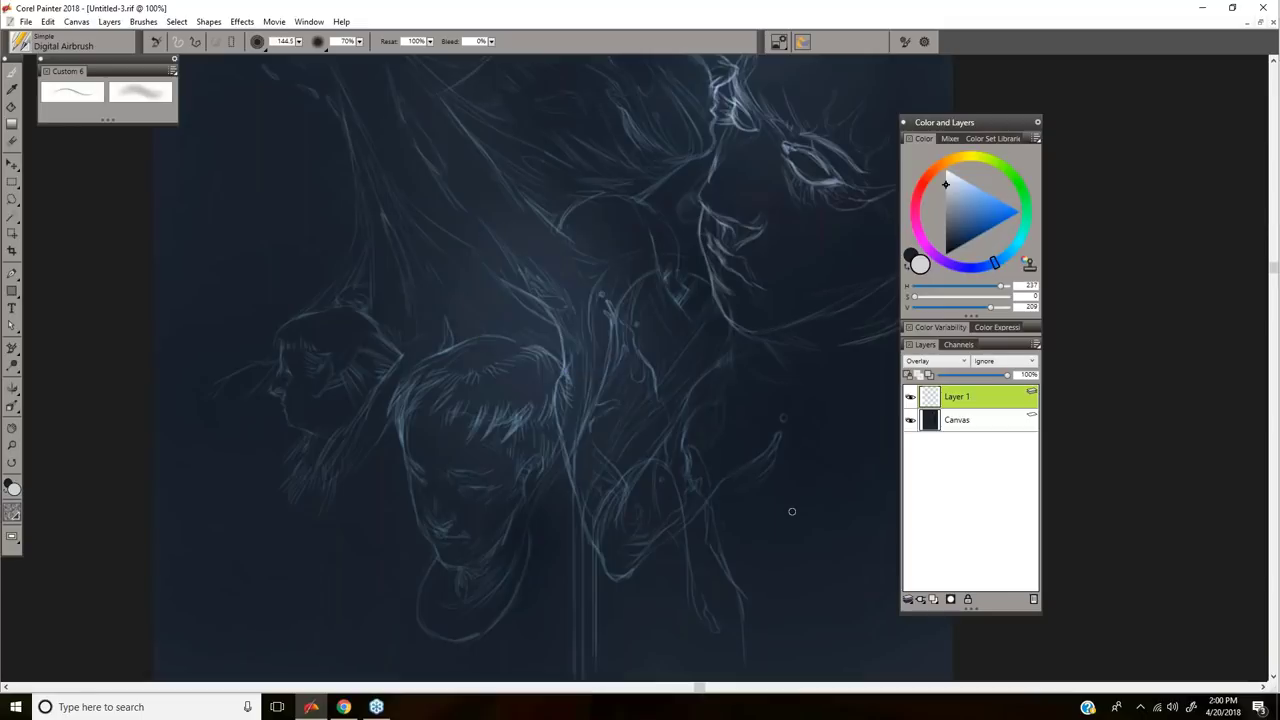
pyautogui.moveTo(568, 425); pyautogui.dragTo(589, 489)
pyautogui.moveTo(679, 302); pyautogui.dragTo(655, 278)
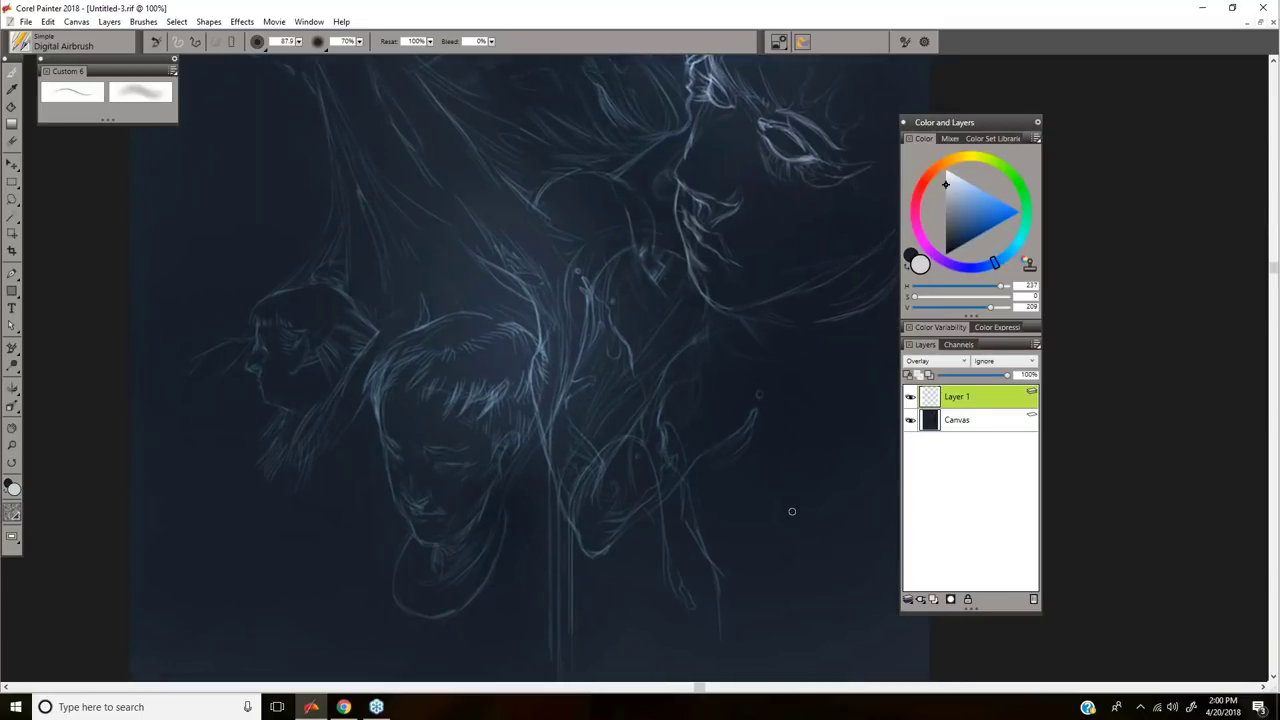
pyautogui.moveTo(395, 325)
pyautogui.mouseDown()
pyautogui.moveTo(438, 368)
pyautogui.moveTo(378, 331)
pyautogui.mouseUp()
pyautogui.moveTo(722, 198)
pyautogui.mouseDown()
pyautogui.moveTo(782, 236)
pyautogui.moveTo(702, 298)
pyautogui.moveTo(722, 319)
pyautogui.mouseUp()
# Step: Airbrush a pale blue glow around the lower profile's mouth and neck, the shoulder line and the upper profile's face
pyautogui.click(956, 182)
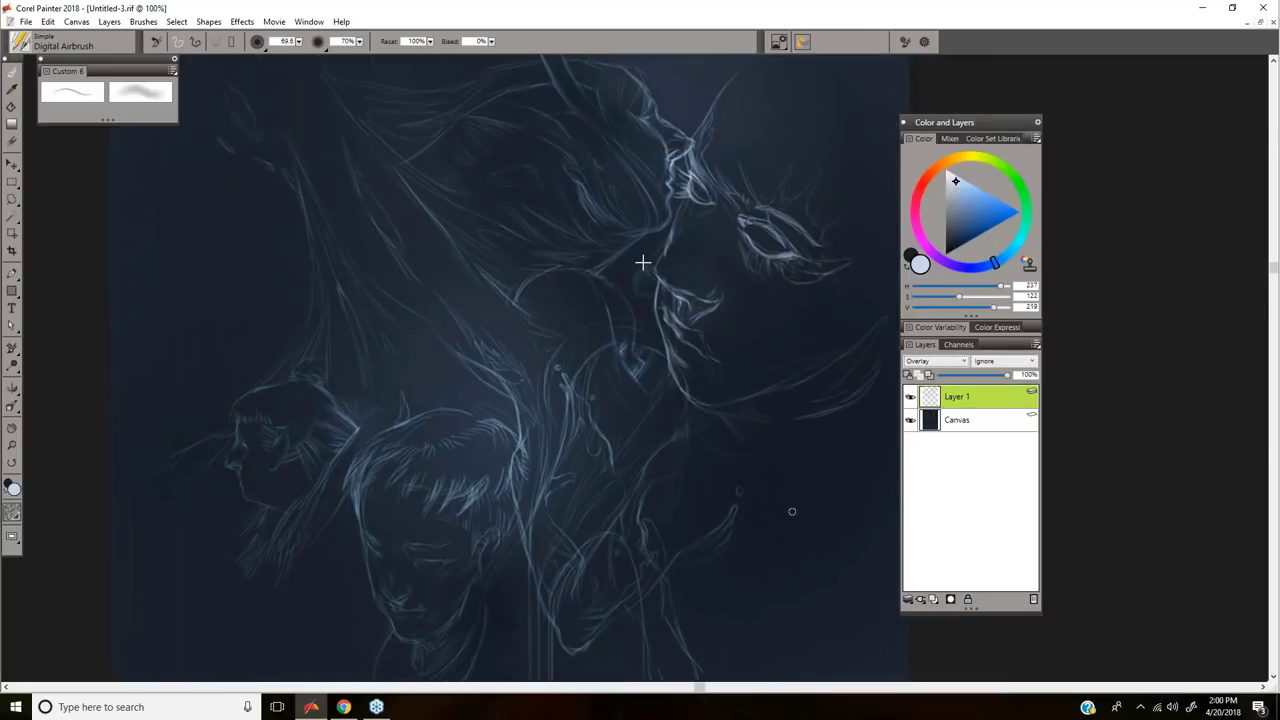
pyautogui.moveTo(665, 282); pyautogui.dragTo(703, 302)
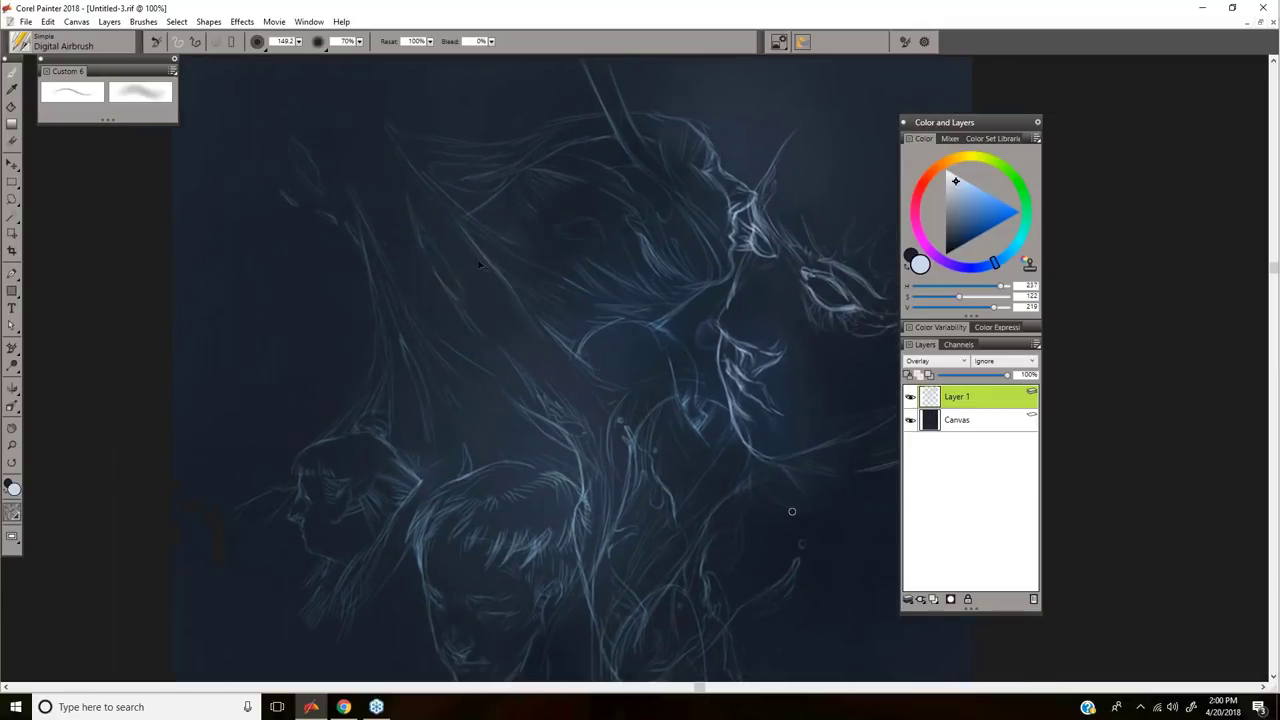
pyautogui.moveTo(474, 227); pyautogui.dragTo(555, 336)
pyautogui.click(586, 352)
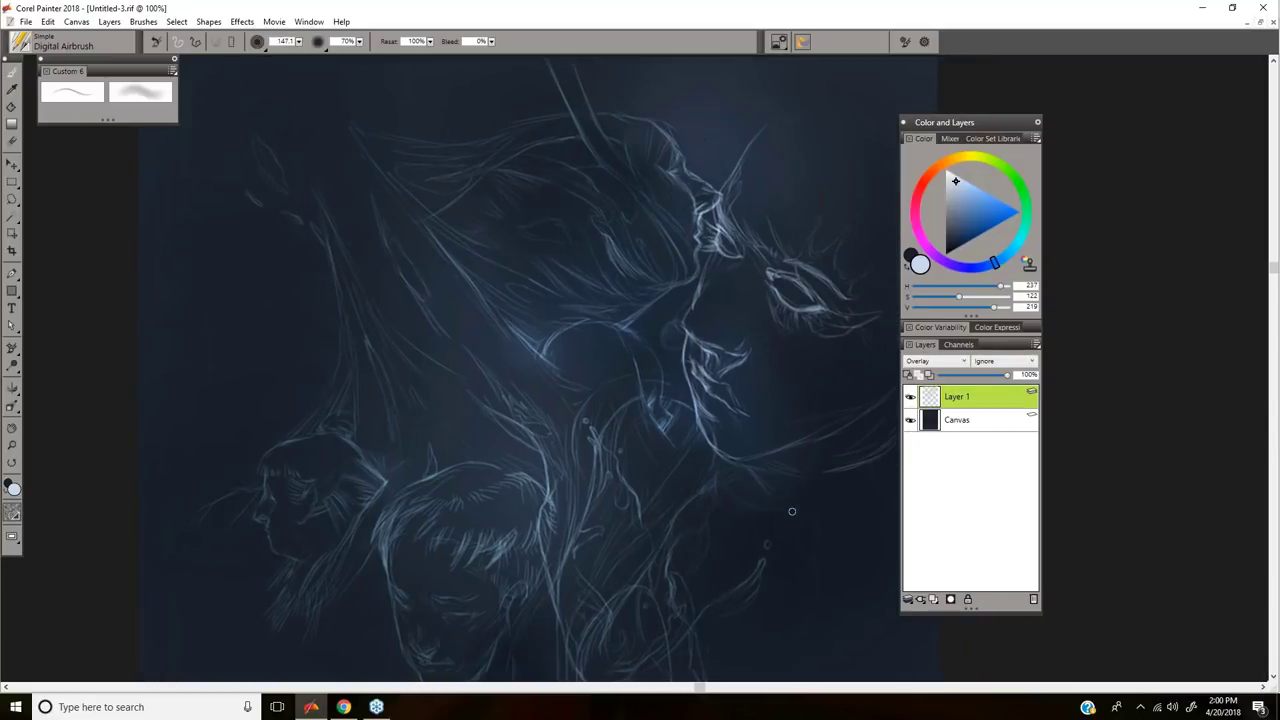
pyautogui.moveTo(709, 180)
pyautogui.mouseDown()
pyautogui.moveTo(692, 184)
pyautogui.moveTo(703, 182)
pyautogui.mouseUp()
# Step: Sample dark navy and, on a new Default-mode layer, airbrush over the large eye and around the upper profile's chin to subdue their lines
pyautogui.keyDown('alt'); pyautogui.click(712, 480); pyautogui.keyUp('alt')
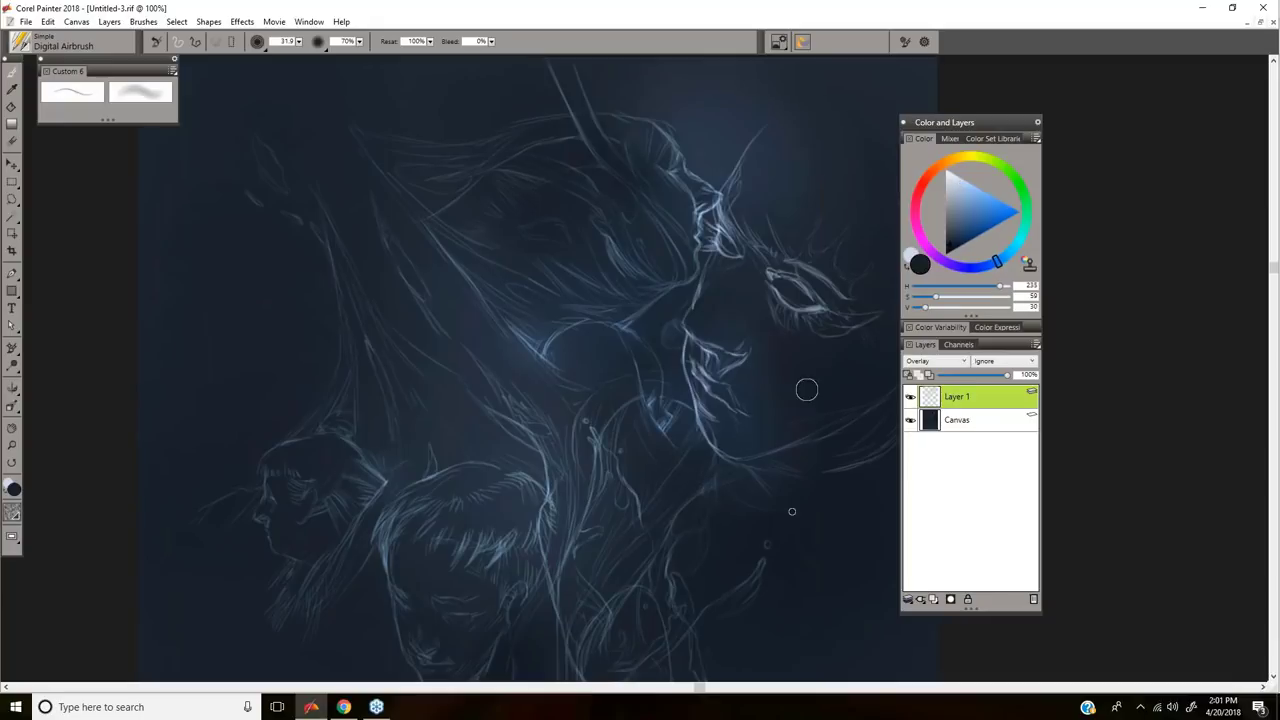
pyautogui.click(933, 599)
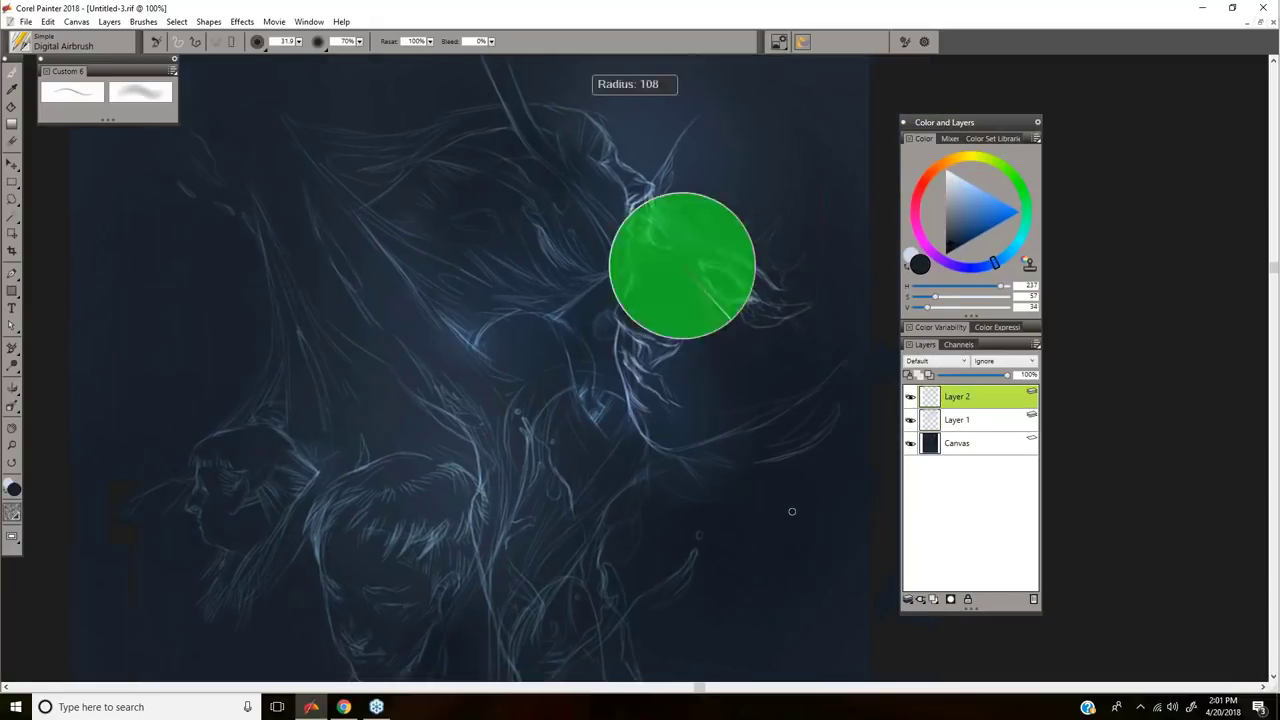
pyautogui.moveTo(731, 319); pyautogui.dragTo(738, 304)
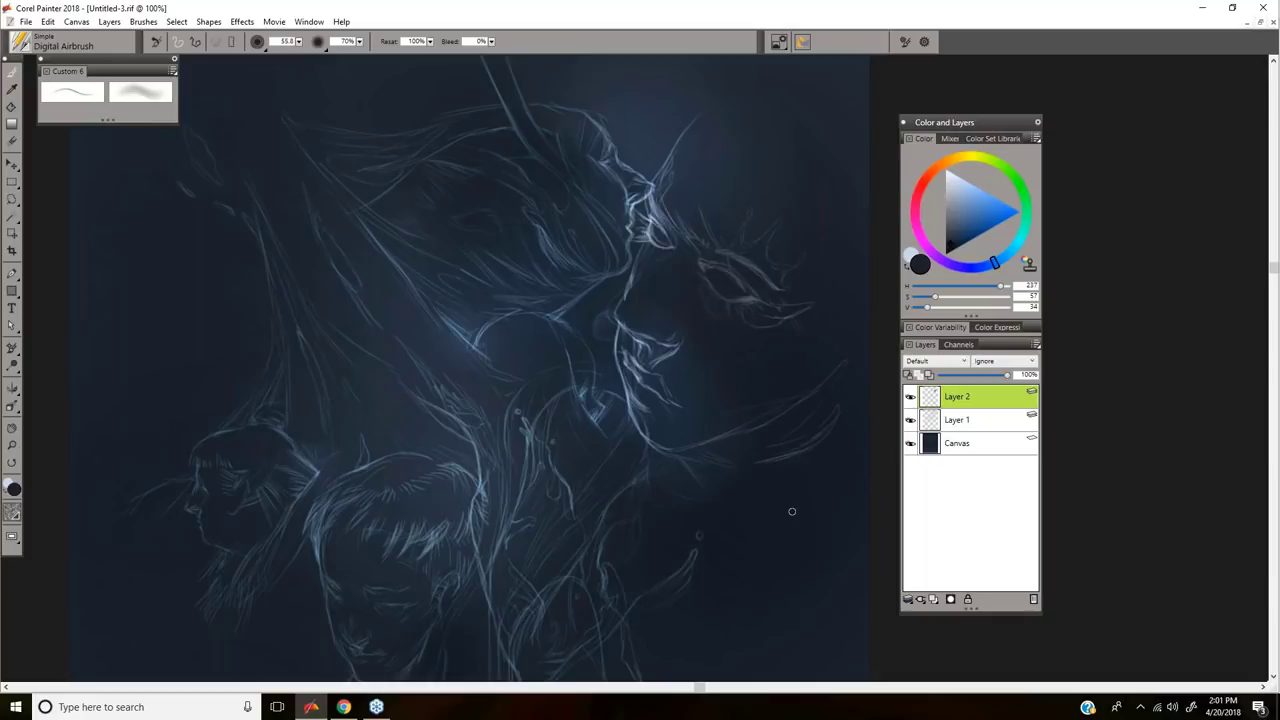
pyautogui.moveTo(650, 226)
pyautogui.mouseDown()
pyautogui.moveTo(670, 258)
pyautogui.moveTo(683, 254)
pyautogui.mouseUp()
pyautogui.hotkey('ctrl', 'z')
pyautogui.moveTo(664, 236)
pyautogui.mouseDown()
pyautogui.moveTo(656, 212)
pyautogui.moveTo(654, 224)
pyautogui.mouseUp()
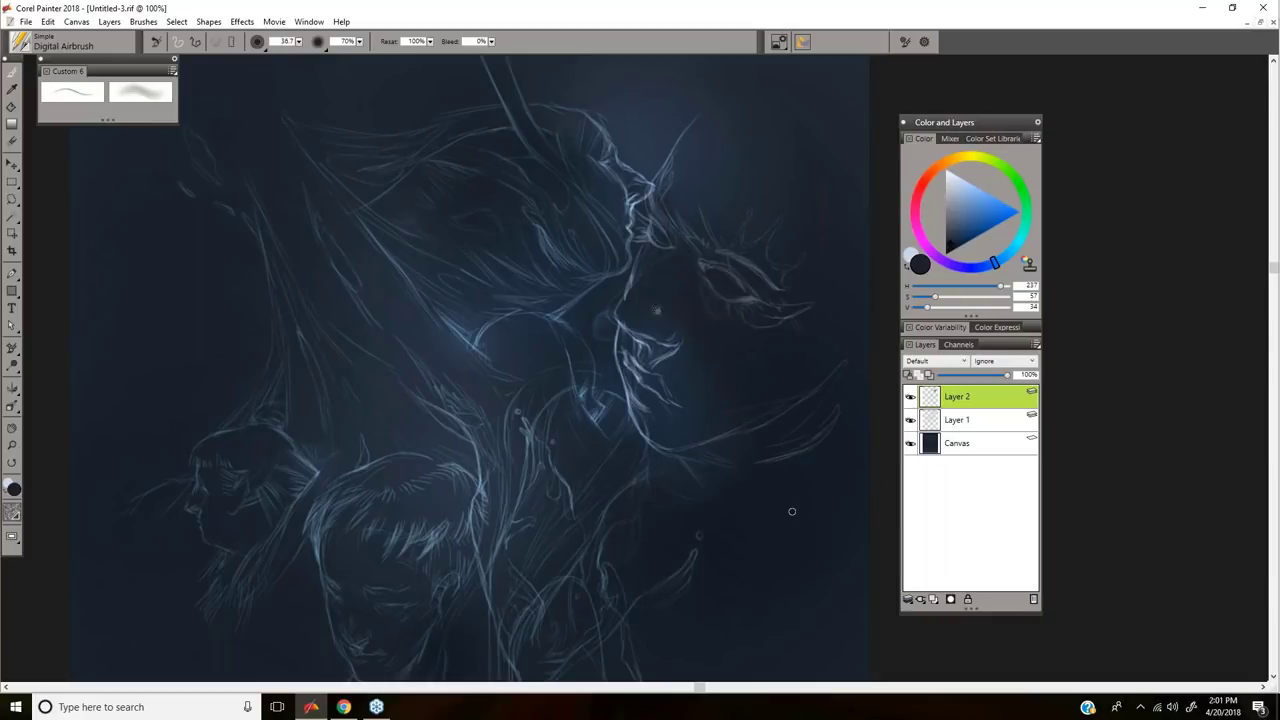
pyautogui.moveTo(680, 290)
pyautogui.mouseDown()
pyautogui.moveTo(698, 290)
pyautogui.moveTo(684, 250)
pyautogui.mouseUp()
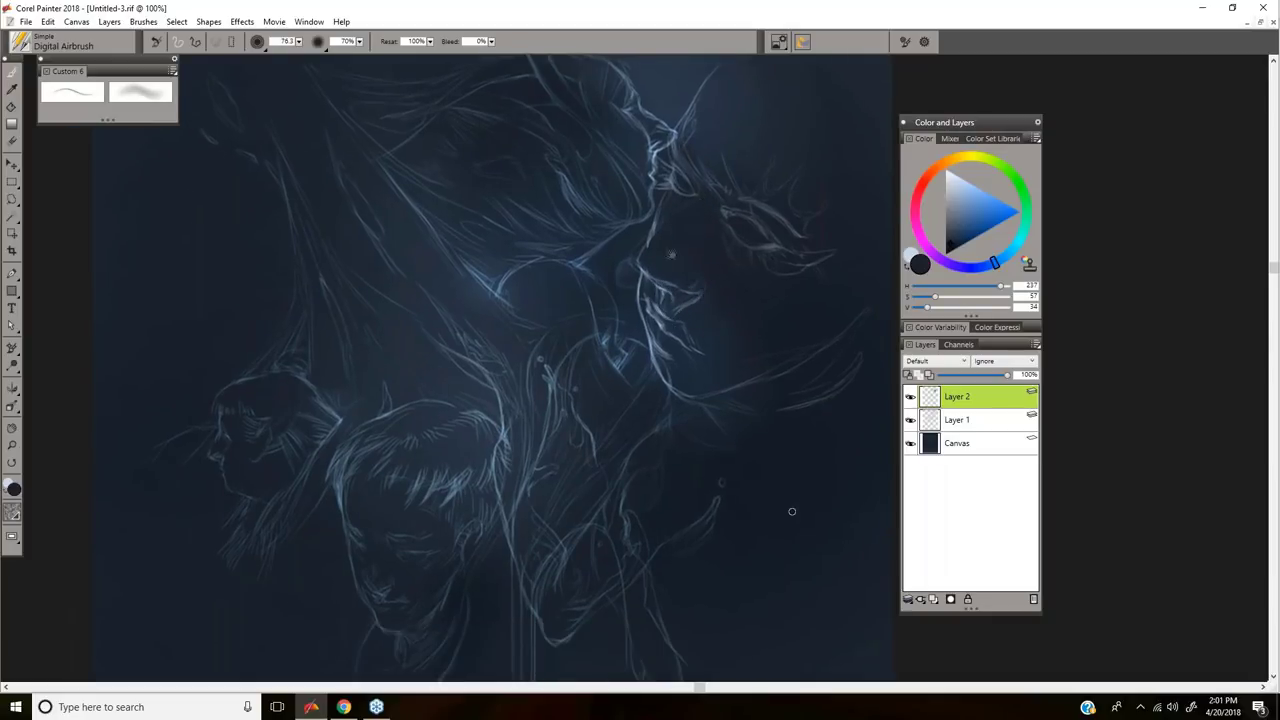
pyautogui.moveTo(446, 331)
pyautogui.mouseDown()
pyautogui.moveTo(468, 371)
pyautogui.moveTo(443, 351)
pyautogui.mouseUp()
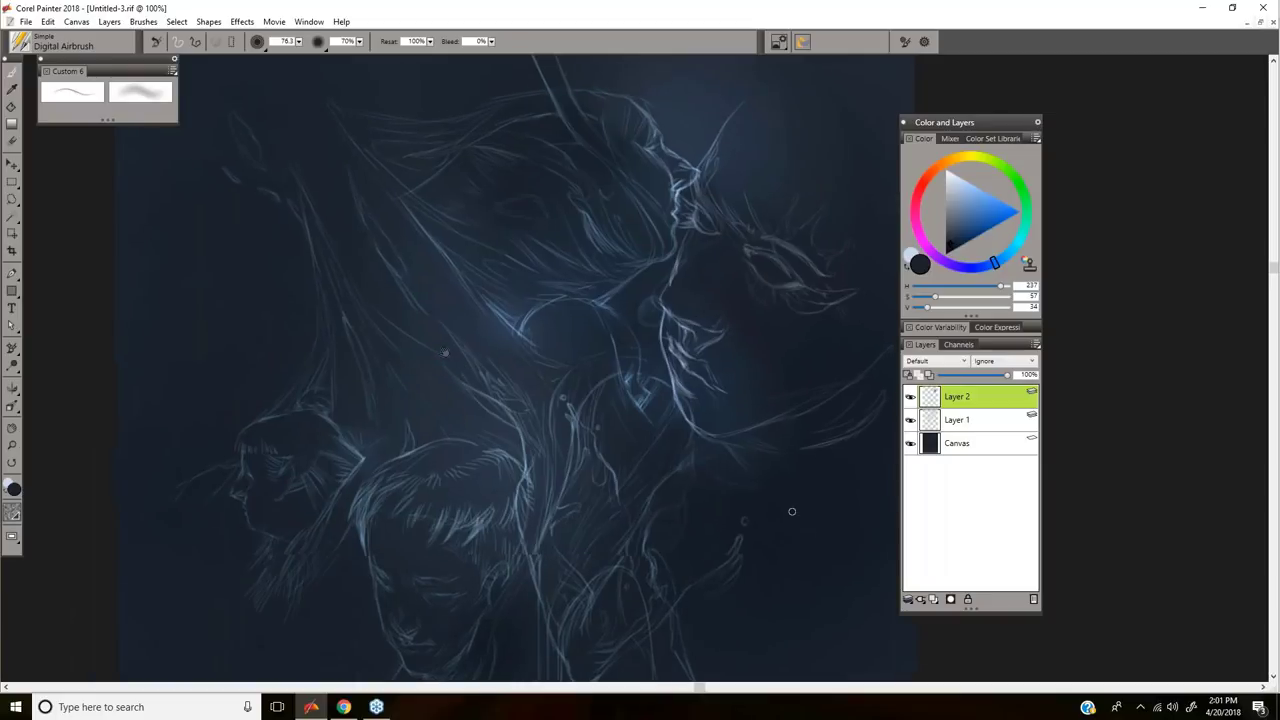
pyautogui.moveTo(520, 367); pyautogui.dragTo(480, 330)
# Step: Switch back to the pale blue colour and move the Overlay-mode Layer 1 above Layer 2
pyautogui.hotkey('shift', 'x')
pyautogui.moveTo(840, 249); pyautogui.dragTo(843, 315)
pyautogui.doubleClick(959, 429)
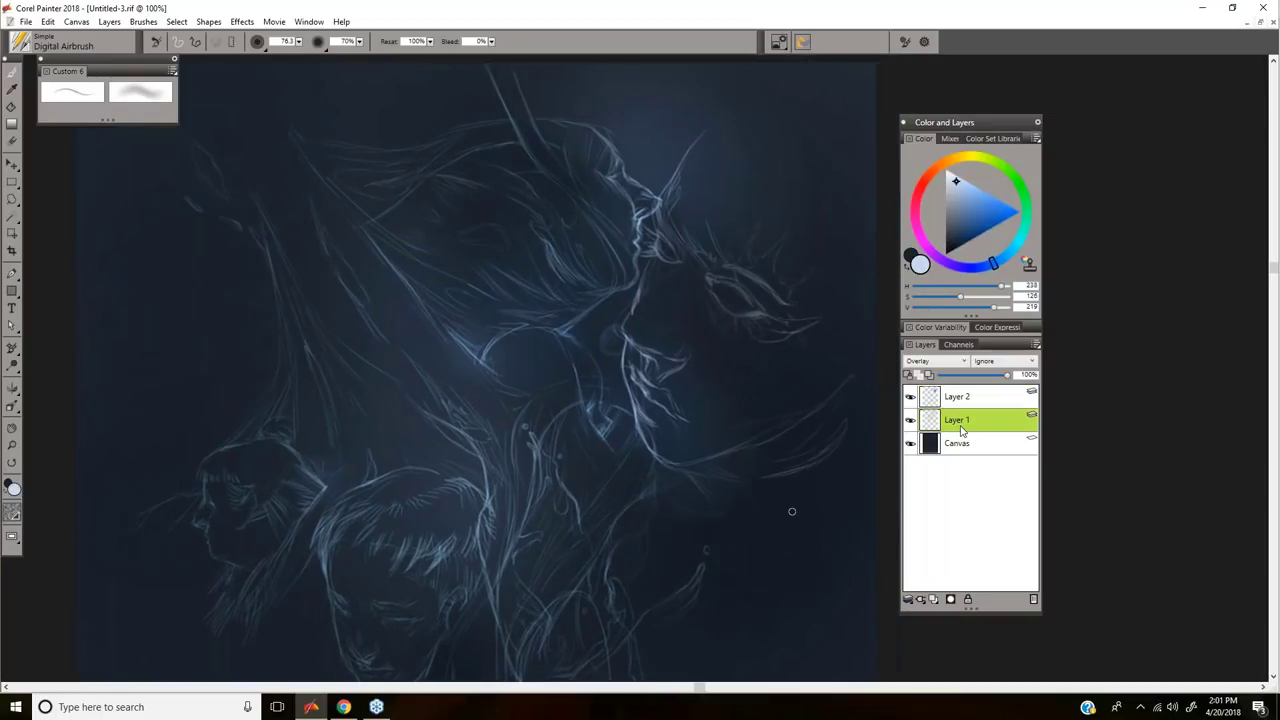
pyautogui.press('Escape')
pyautogui.moveTo(968, 428); pyautogui.dragTo(972, 392)
# Step: Airbrush more soft pale blue glow at brush size 105.6 over the background above the eye and the sketched strands
pyautogui.moveTo(696, 120); pyautogui.dragTo(705, 142)
pyautogui.moveTo(619, 454)
pyautogui.mouseDown()
pyautogui.moveTo(622, 469)
pyautogui.moveTo(720, 368)
pyautogui.moveTo(728, 327)
pyautogui.mouseUp()
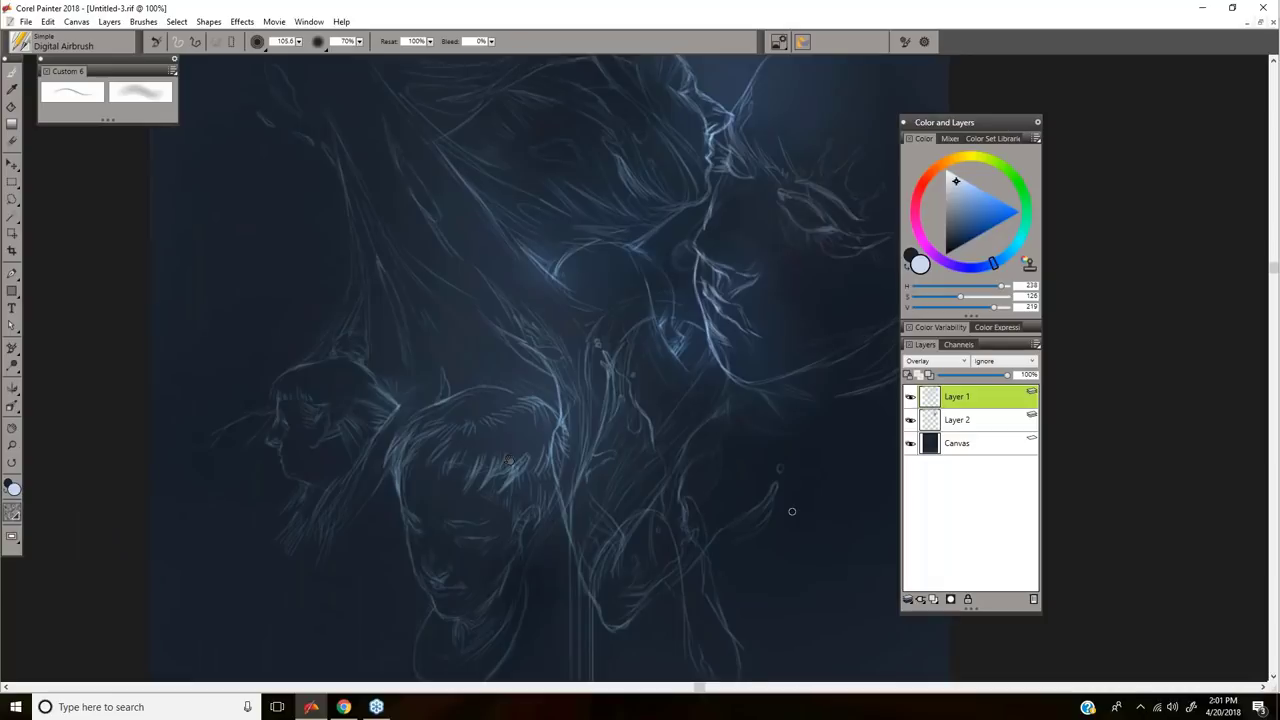
pyautogui.hotkey('ctrl', '-')
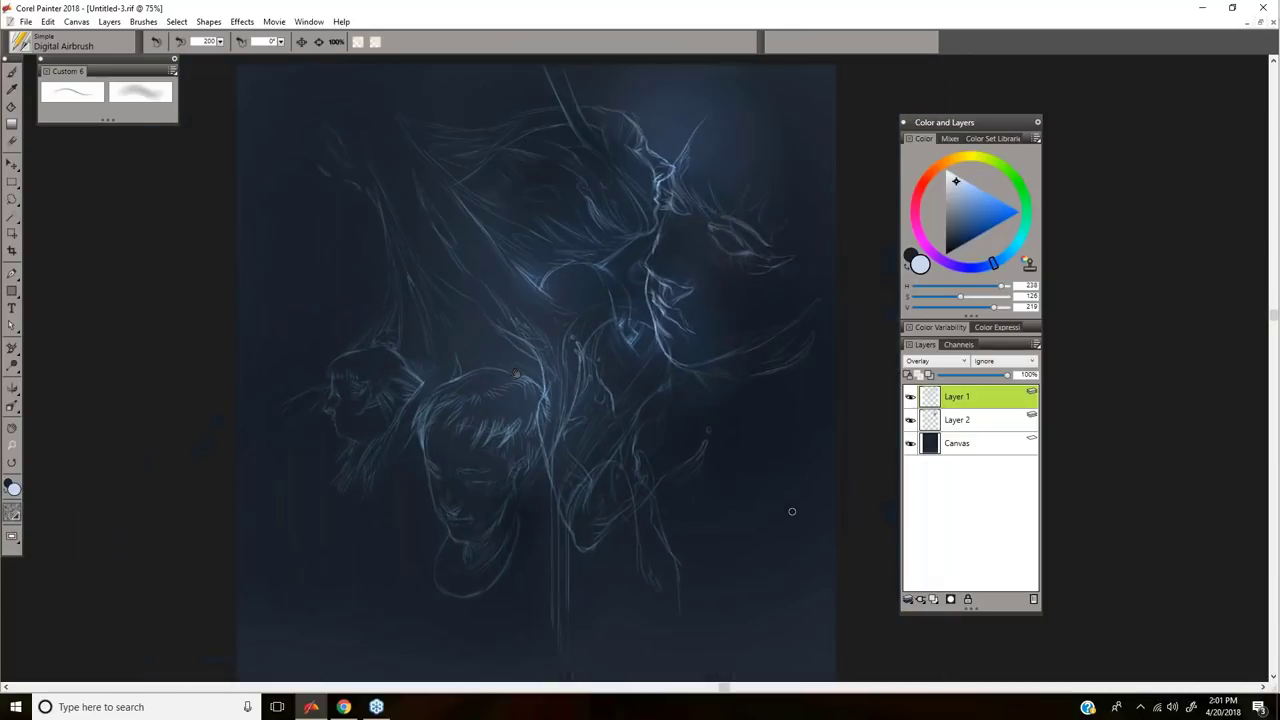
pyautogui.hotkey('ctrl', '+')
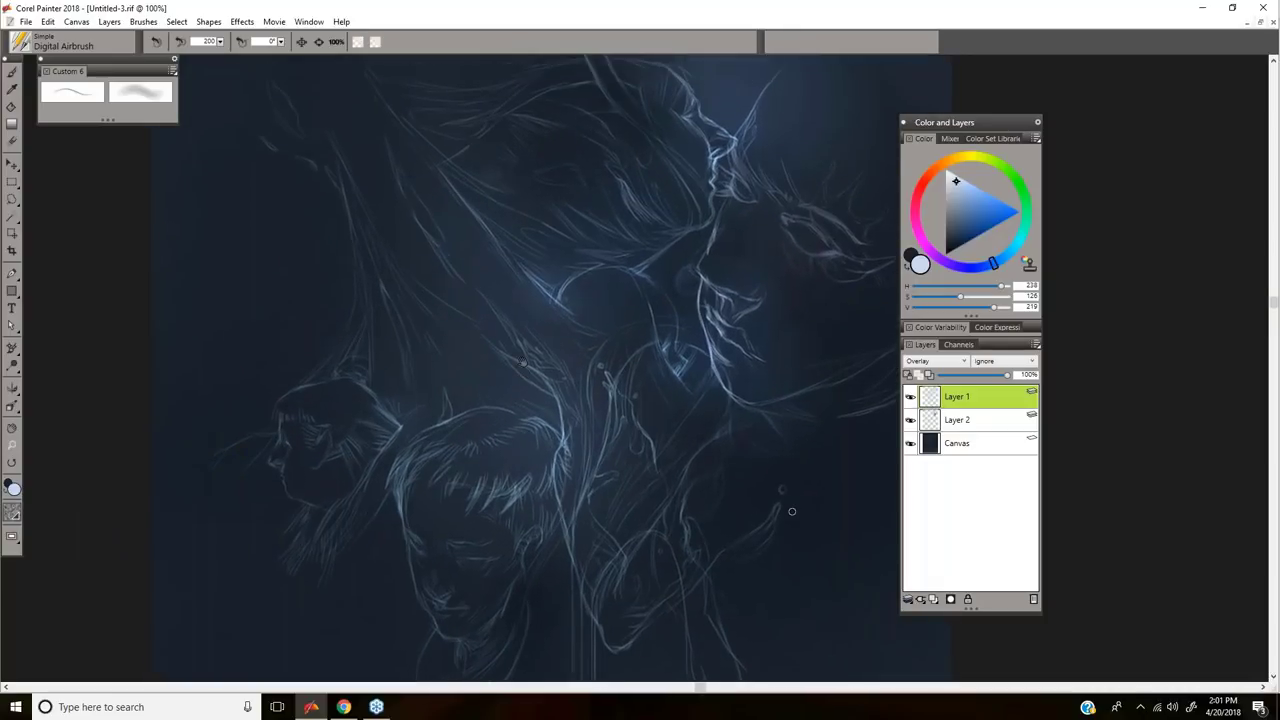
pyautogui.moveTo(513, 373); pyautogui.dragTo(511, 370)
# Step: Choose the Digital Grainy Airbrush 2 brush from the Airbrushes category
pyautogui.click(73, 96)
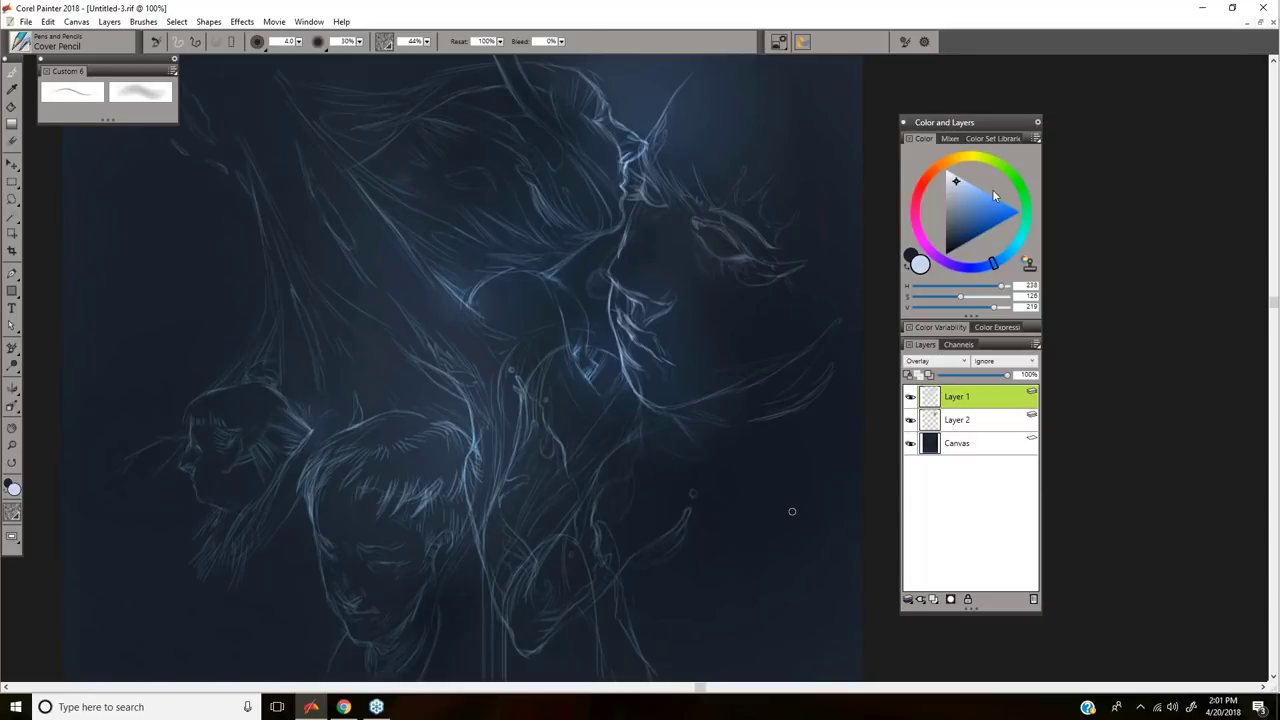
pyautogui.click(129, 97)
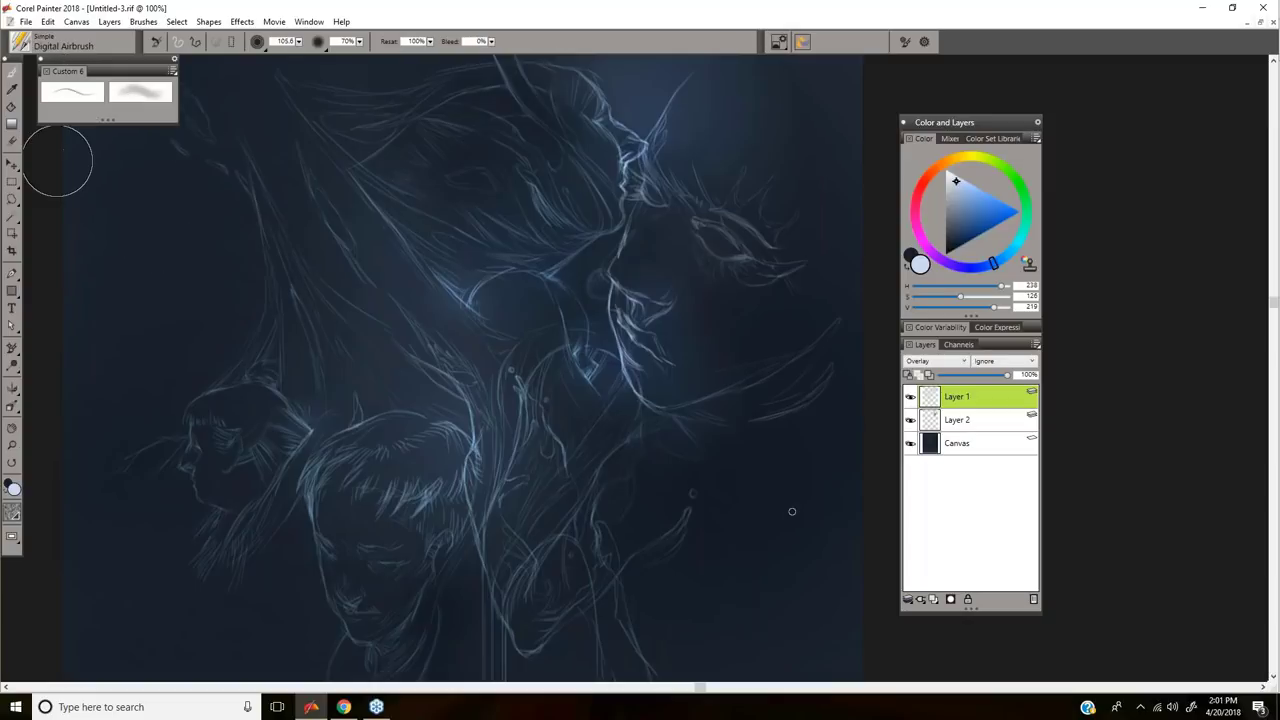
pyautogui.click(20, 43)
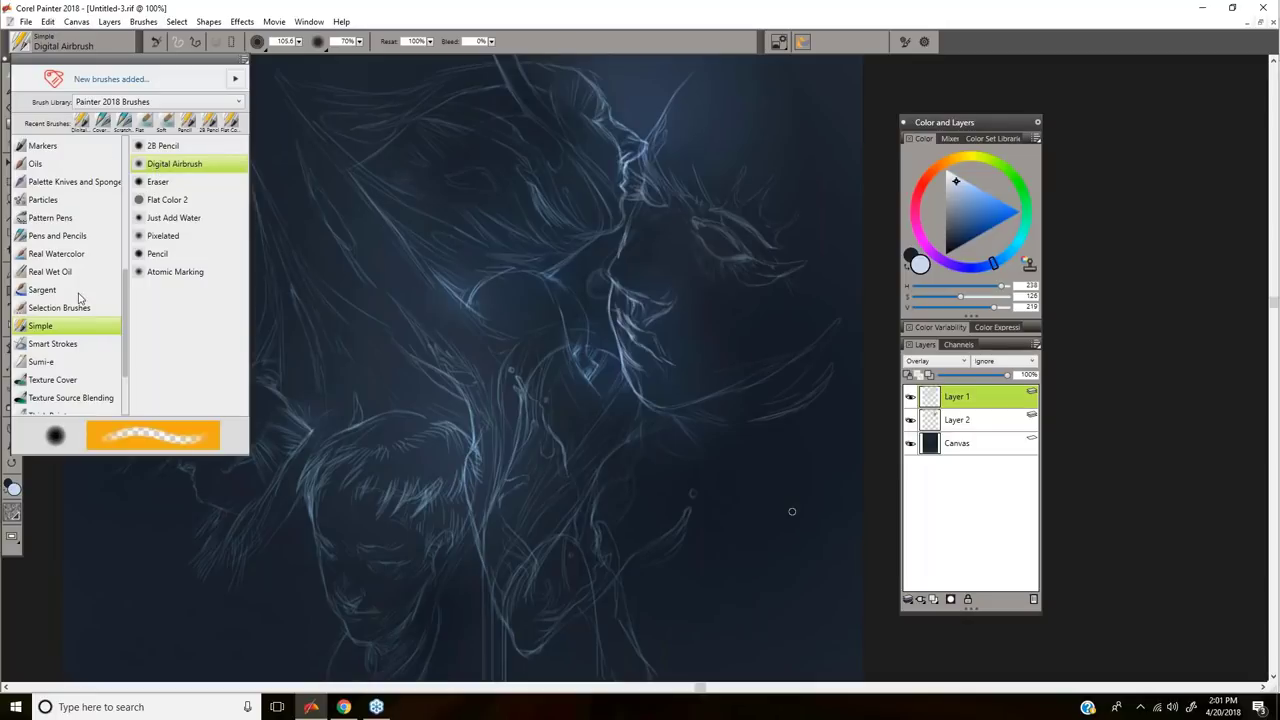
pyautogui.moveTo(128, 324); pyautogui.dragTo(127, 347)
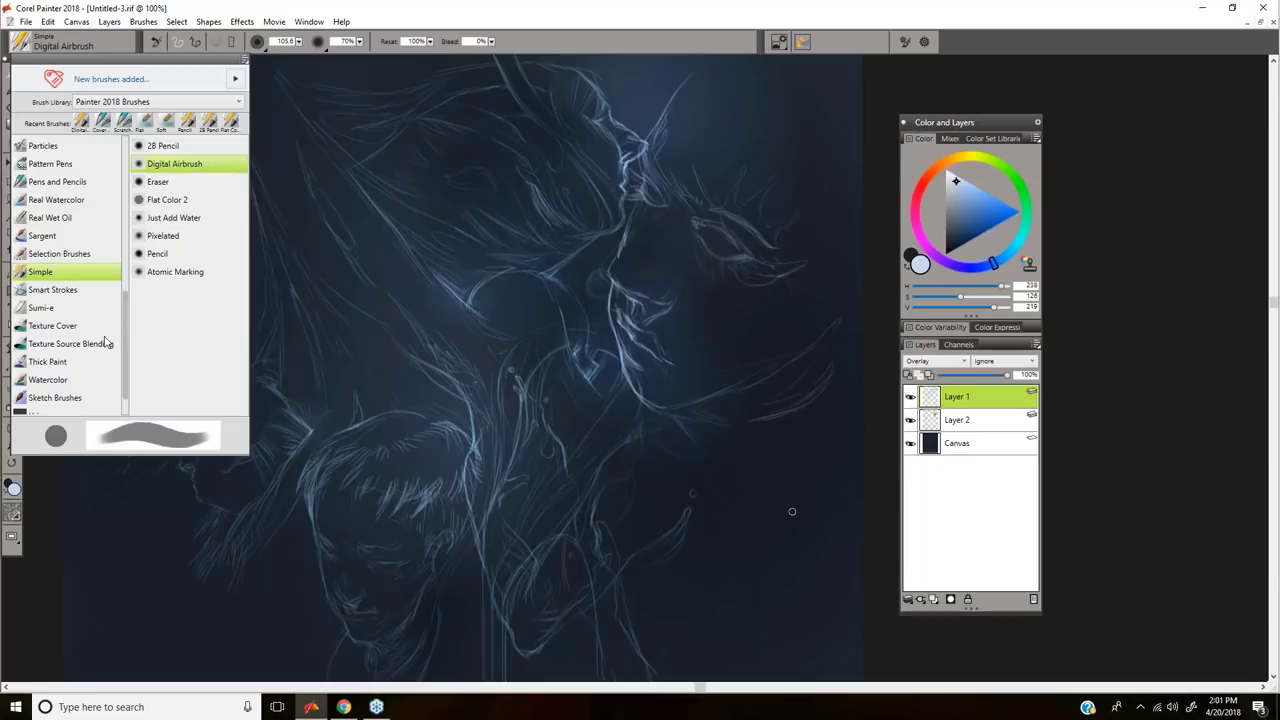
pyautogui.moveTo(127, 324); pyautogui.dragTo(124, 176)
pyautogui.click(60, 164)
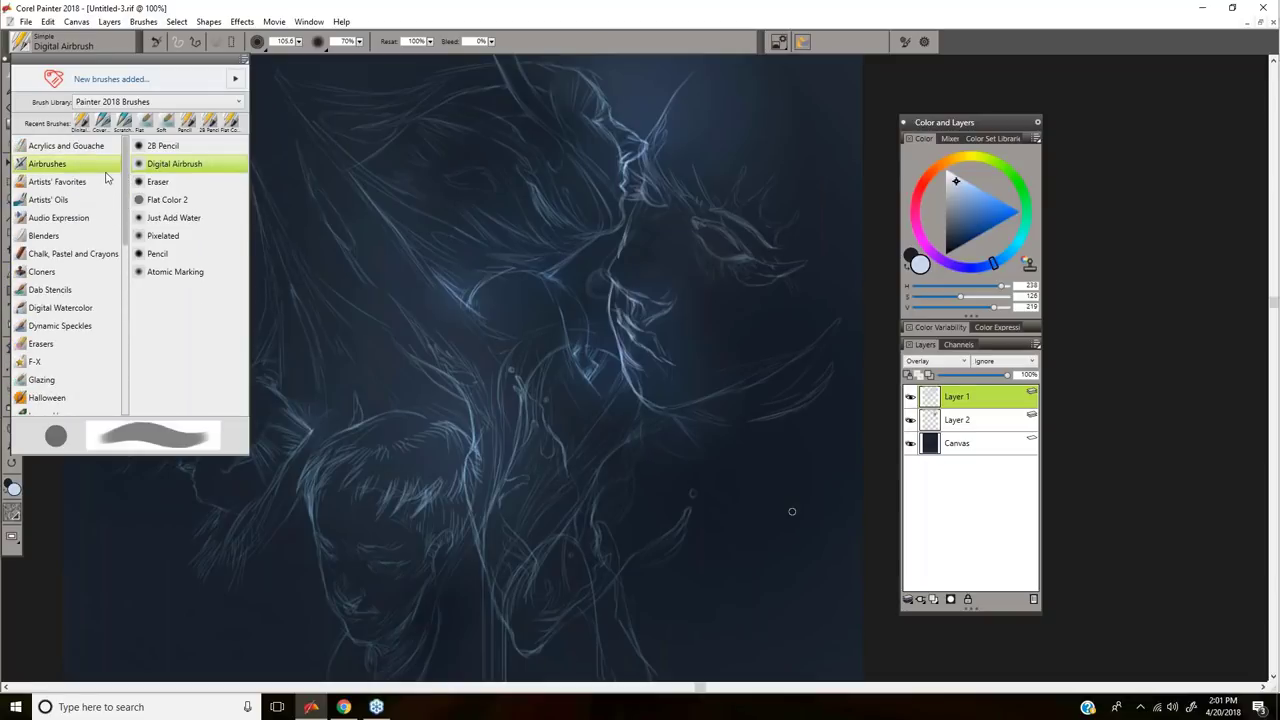
pyautogui.click(205, 182)
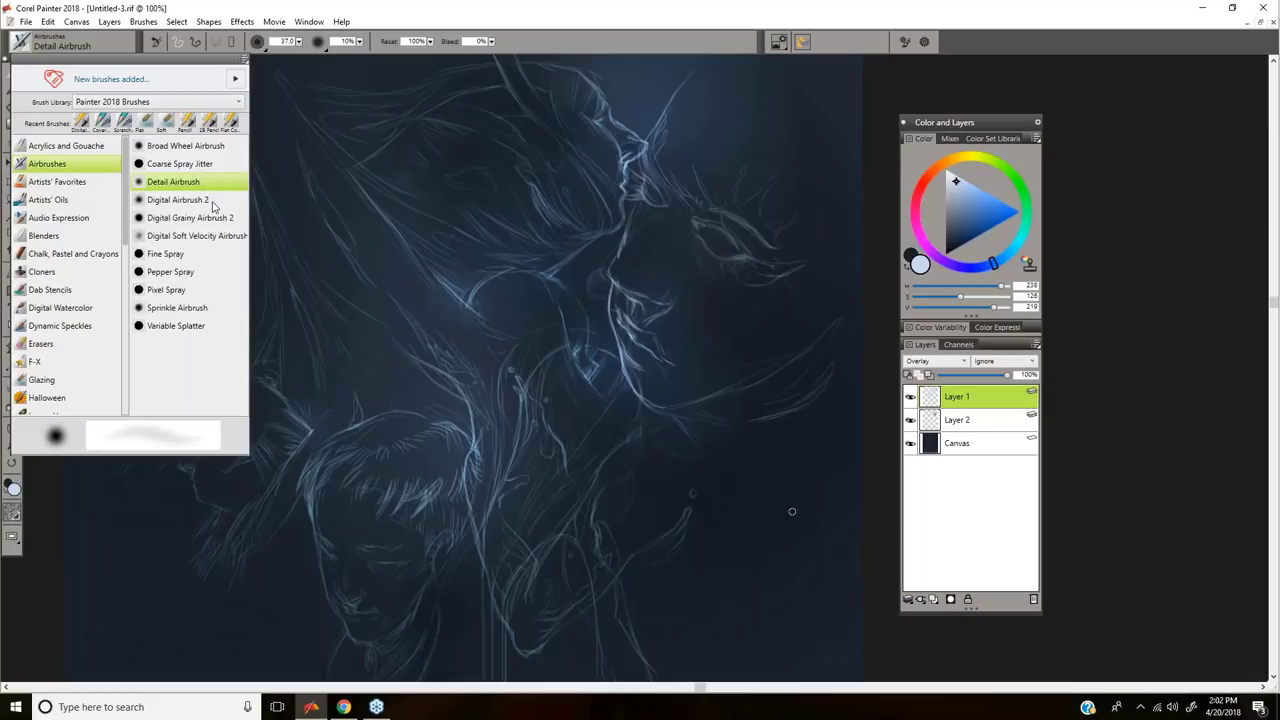
pyautogui.click(190, 217)
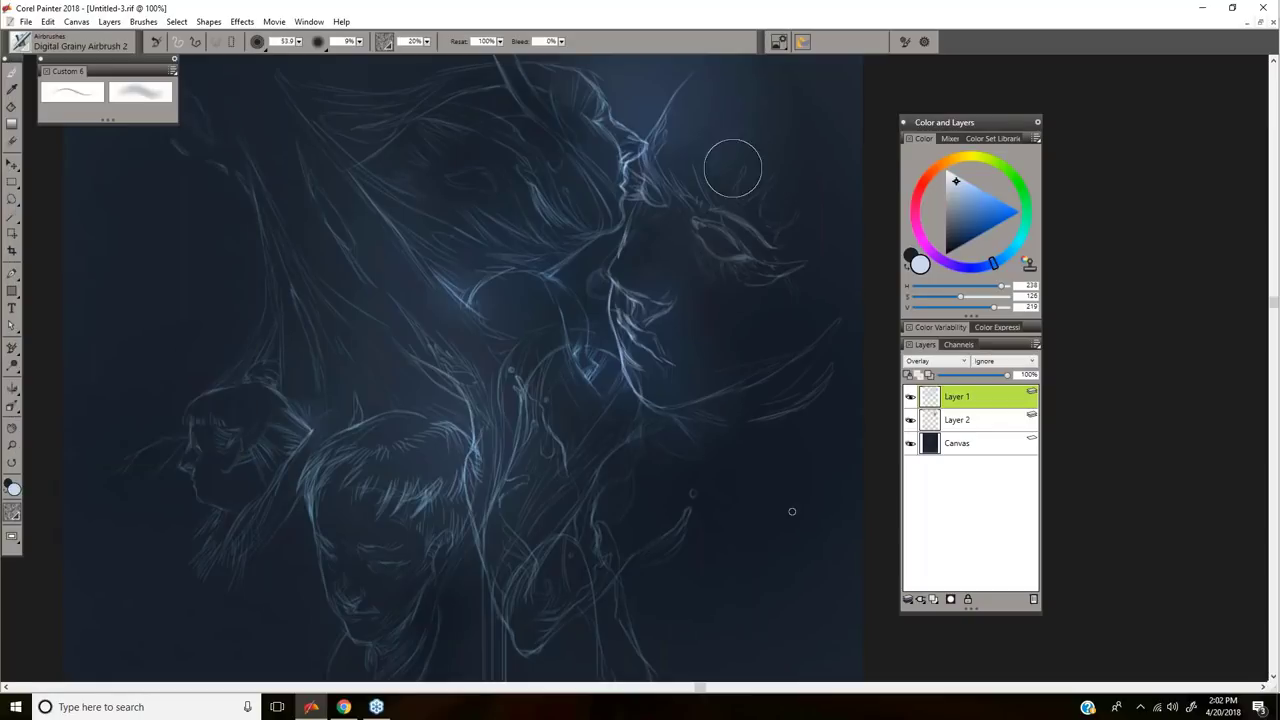
# Step: Set the brush's grain to 100%, pick white, and try it on the canvas, undoing the last stroke
pyautogui.moveTo(792, 511); pyautogui.dragTo(912, 486)
pyautogui.click(986, 196)
pyautogui.moveTo(603, 412); pyautogui.dragTo(406, 160)
pyautogui.keyDown('alt'); pyautogui.click(635, 319); pyautogui.keyUp('alt')
pyautogui.moveTo(692, 291); pyautogui.dragTo(796, 235)
pyautogui.press('0')
pyautogui.moveTo(312, 446)
pyautogui.mouseDown()
pyautogui.moveTo(284, 512)
pyautogui.moveTo(388, 522)
pyautogui.mouseUp()
pyautogui.hotkey('ctrl', 'z')
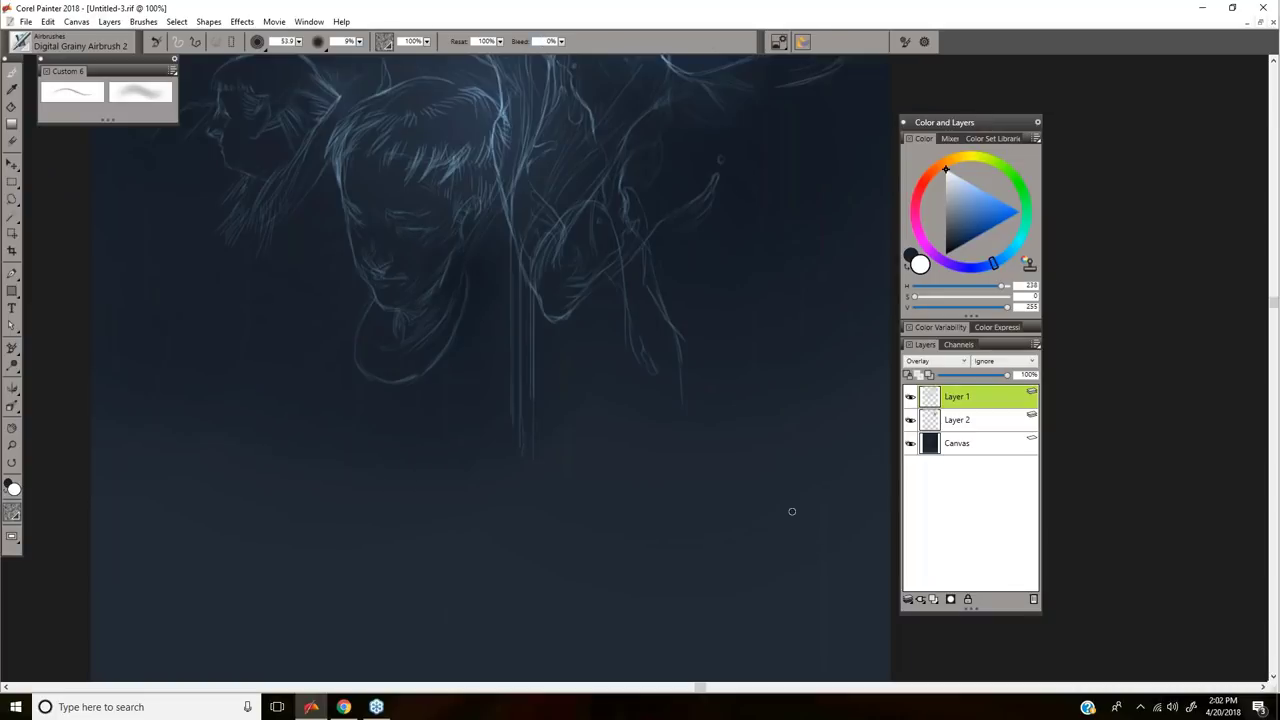
# Step: Set the airbrush's dab hardness to 100% and test a white stroke in the empty area below the heads
pyautogui.click(779, 41)
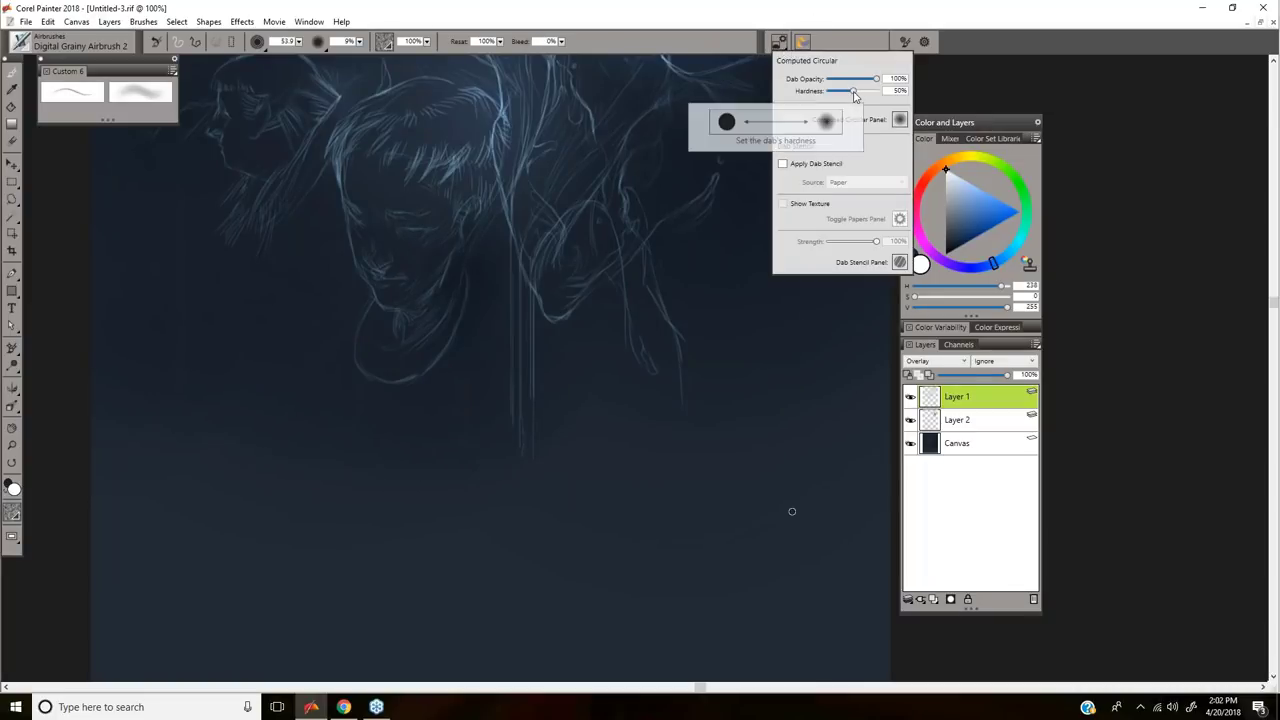
pyautogui.moveTo(612, 550)
pyautogui.mouseDown()
pyautogui.moveTo(747, 391)
pyautogui.moveTo(798, 482)
pyautogui.mouseUp()
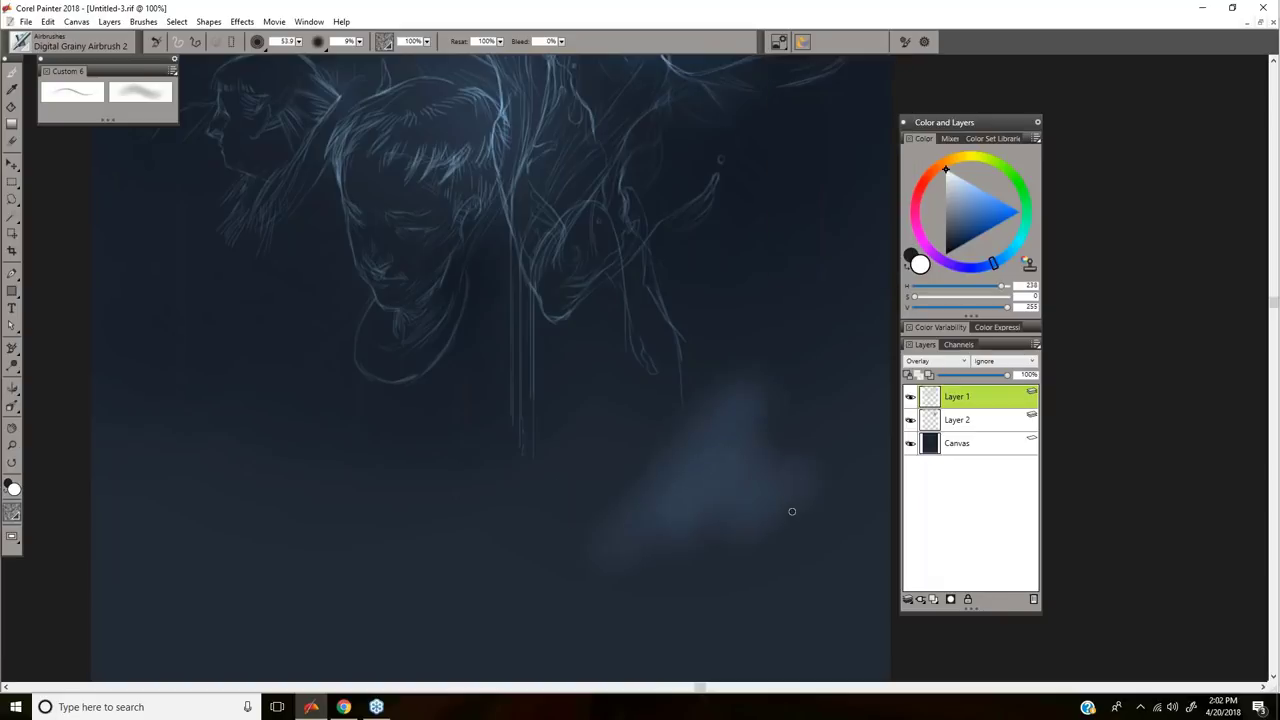
pyautogui.click(779, 41)
# Step: Try light grey airbrush strokes in the empty area below the heads and undo the test strokes
pyautogui.click(962, 233)
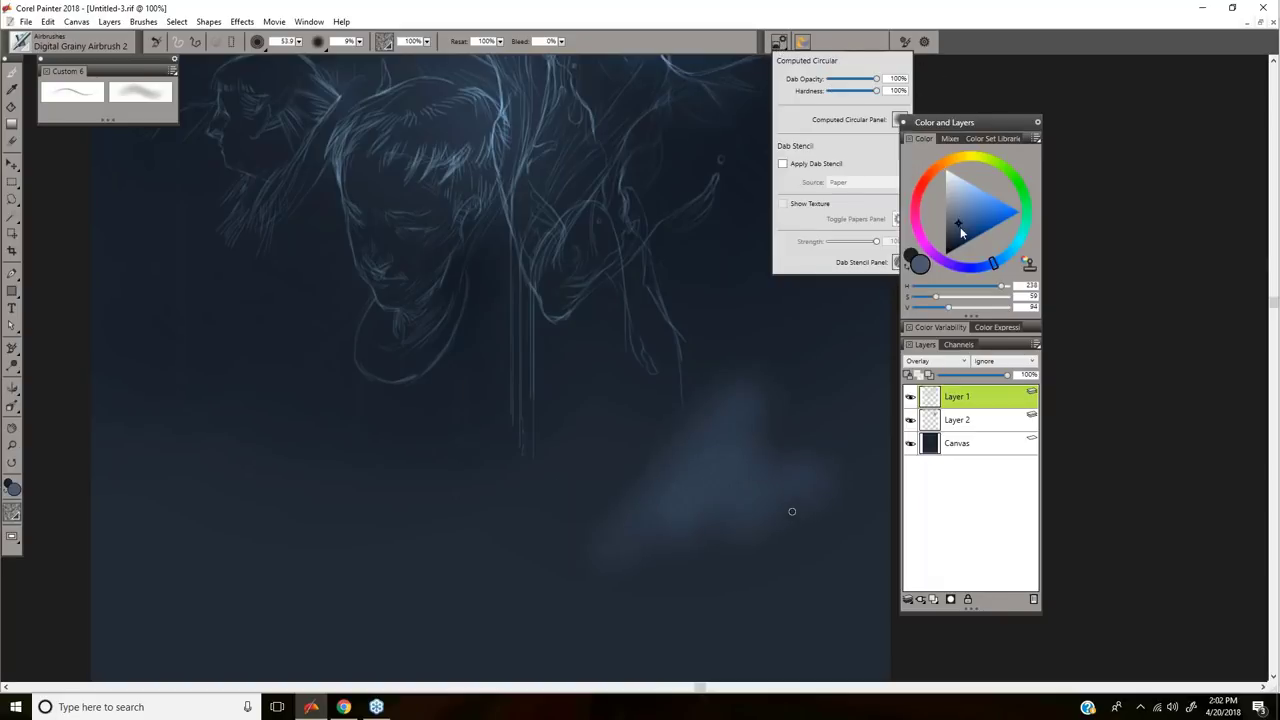
pyautogui.click(945, 180)
pyautogui.moveTo(450, 555)
pyautogui.mouseDown()
pyautogui.moveTo(469, 529)
pyautogui.moveTo(624, 445)
pyautogui.mouseUp()
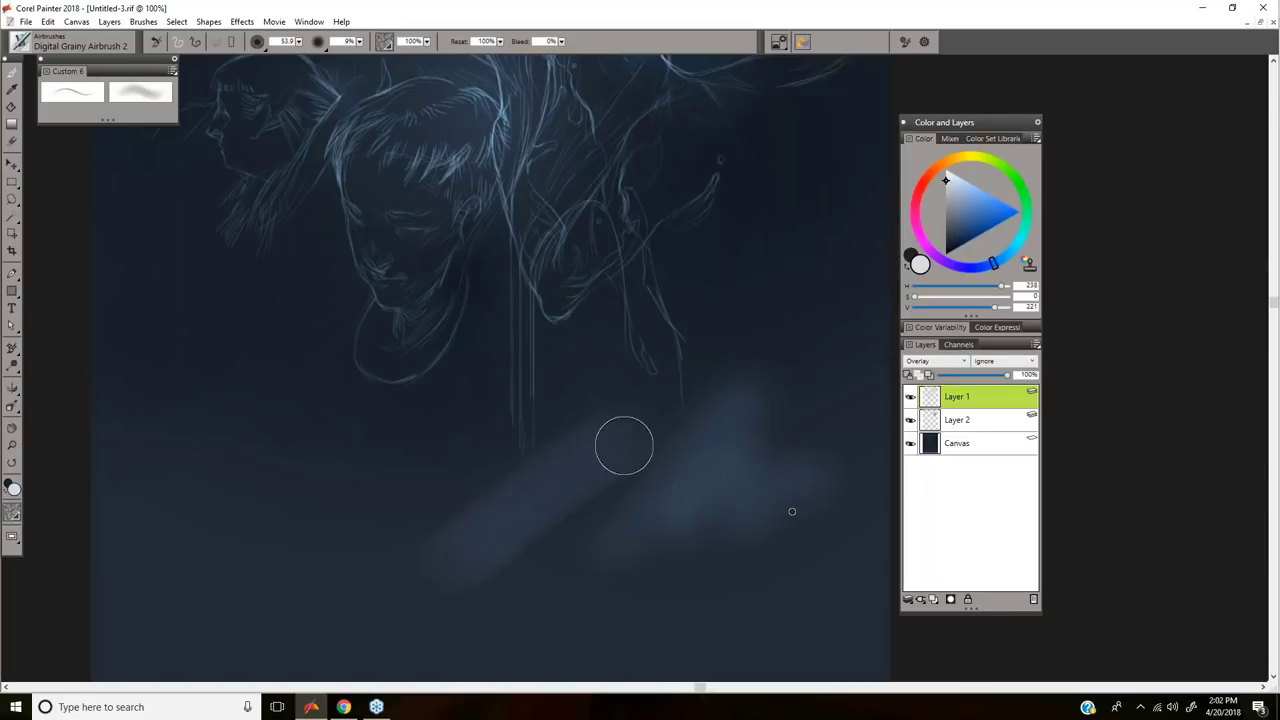
pyautogui.moveTo(578, 517)
pyautogui.mouseDown()
pyautogui.moveTo(745, 385)
pyautogui.moveTo(780, 380)
pyautogui.mouseUp()
pyautogui.moveTo(810, 429)
pyautogui.mouseDown()
pyautogui.moveTo(726, 434)
pyautogui.moveTo(764, 534)
pyautogui.mouseUp()
pyautogui.hotkey('ctrl', 'z')
pyautogui.hotkey('ctrl', 'z')
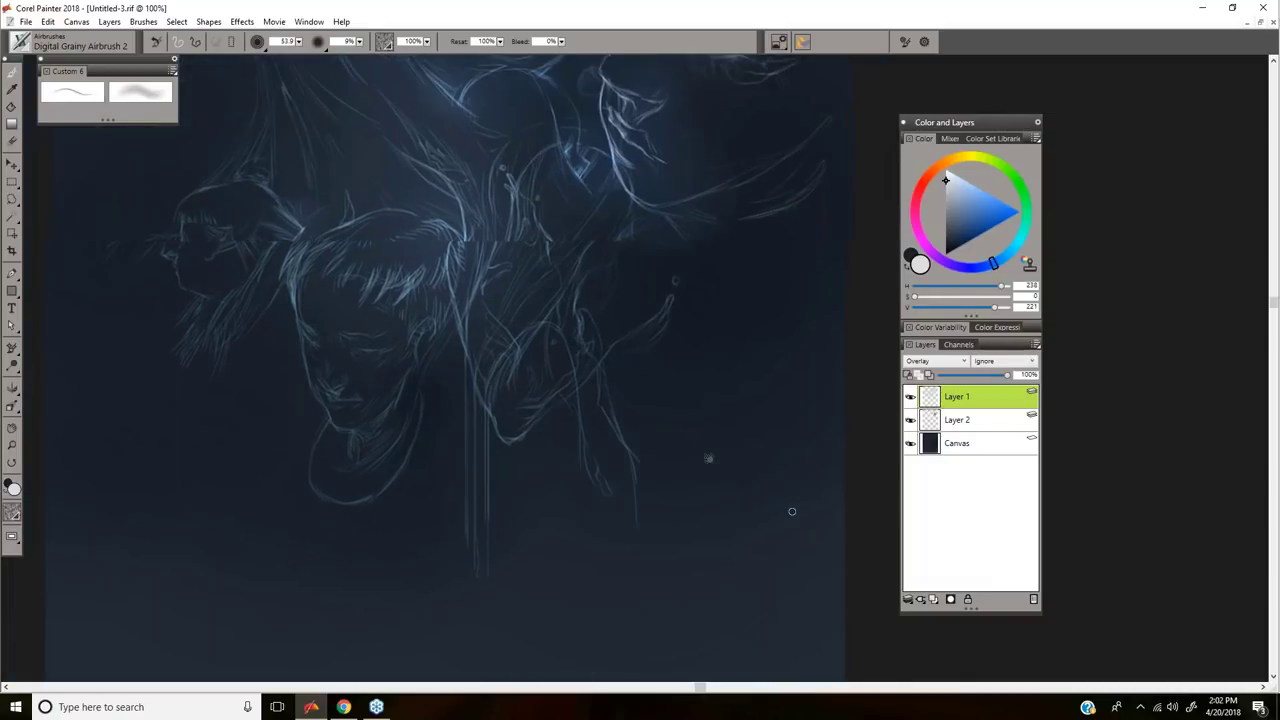
# Step: Pick a very pale blue and brighten the upper profile's nose and mouth on the Overlay layer
pyautogui.scroll(8, 708, 458)
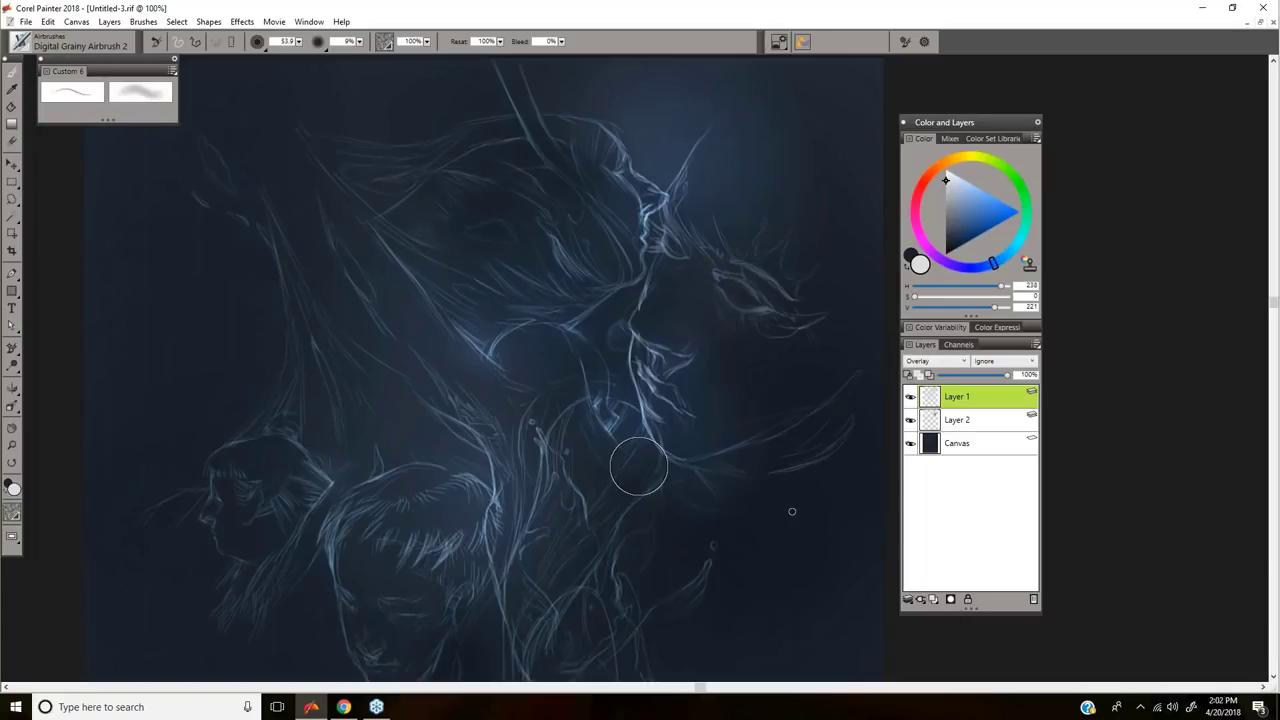
pyautogui.moveTo(990, 188); pyautogui.dragTo(954, 177)
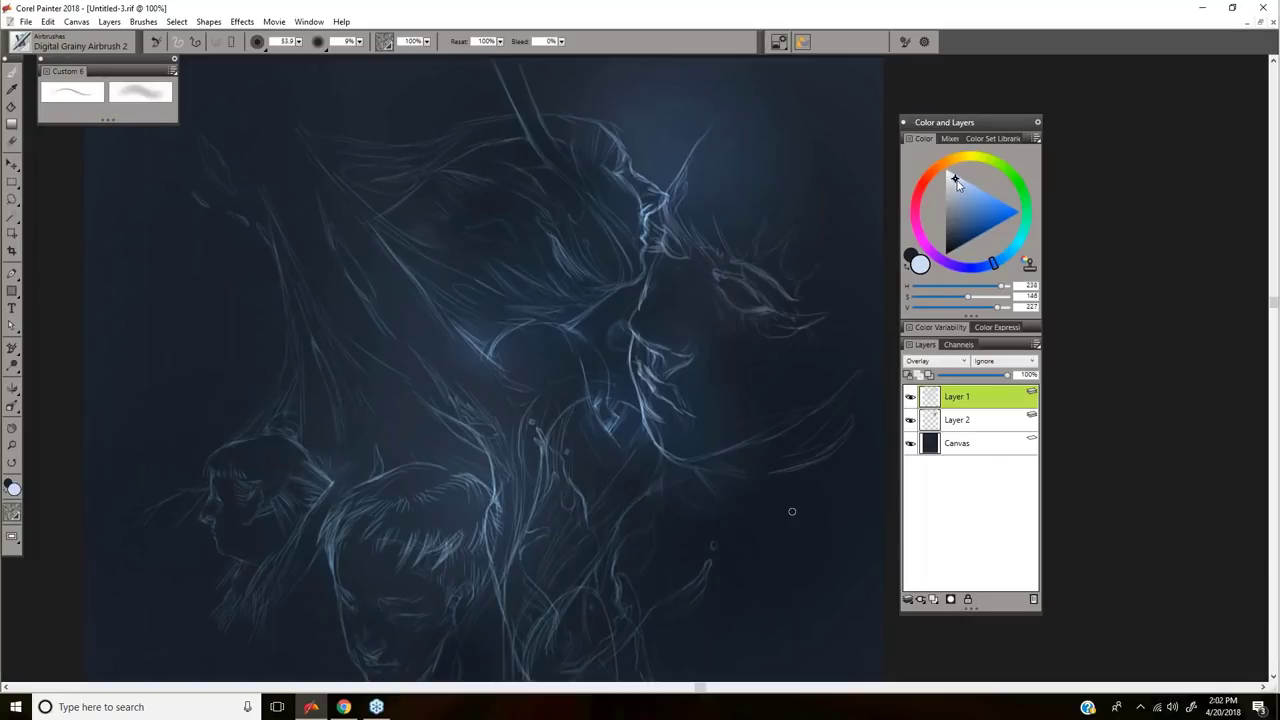
pyautogui.moveTo(668, 180); pyautogui.dragTo(667, 200)
pyautogui.moveTo(957, 176); pyautogui.dragTo(954, 168)
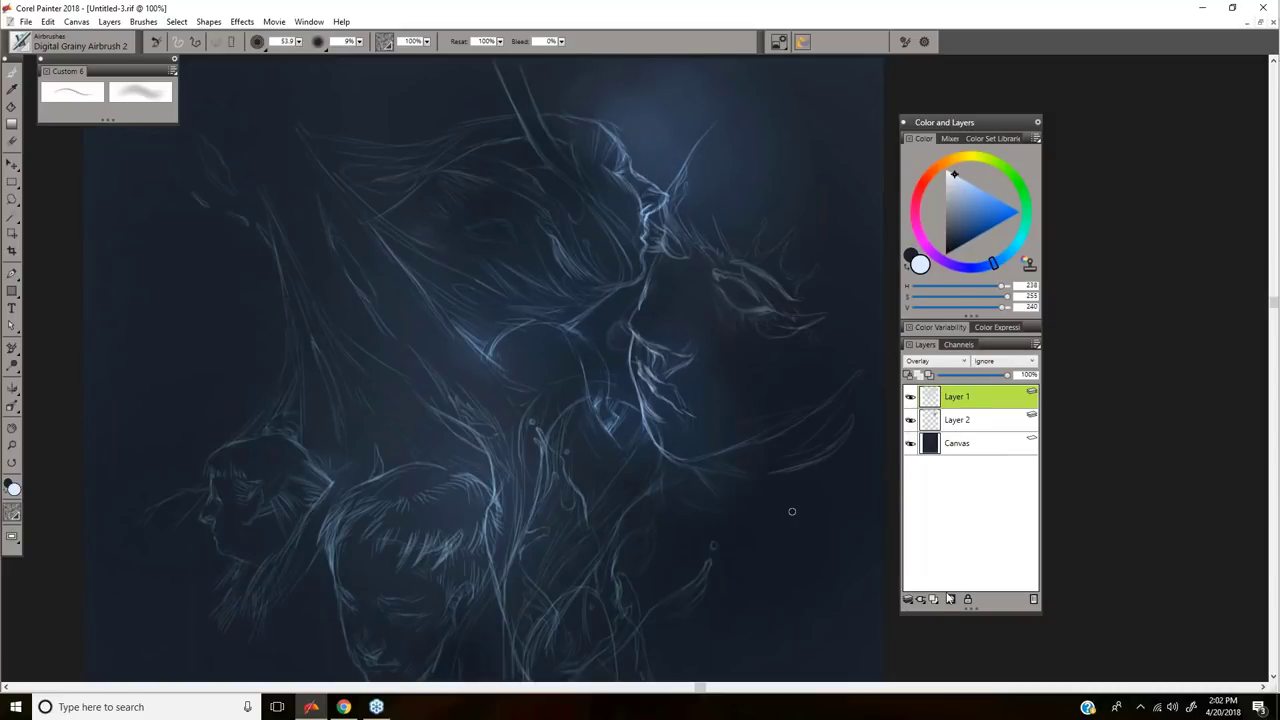
# Step: Add a new Default-mode layer, set the brush size to 14.3, and sample dark blues to shade behind the lower profile's face
pyautogui.click(950, 598)
pyautogui.keyDown('alt'); pyautogui.click(582, 318); pyautogui.keyUp('alt')
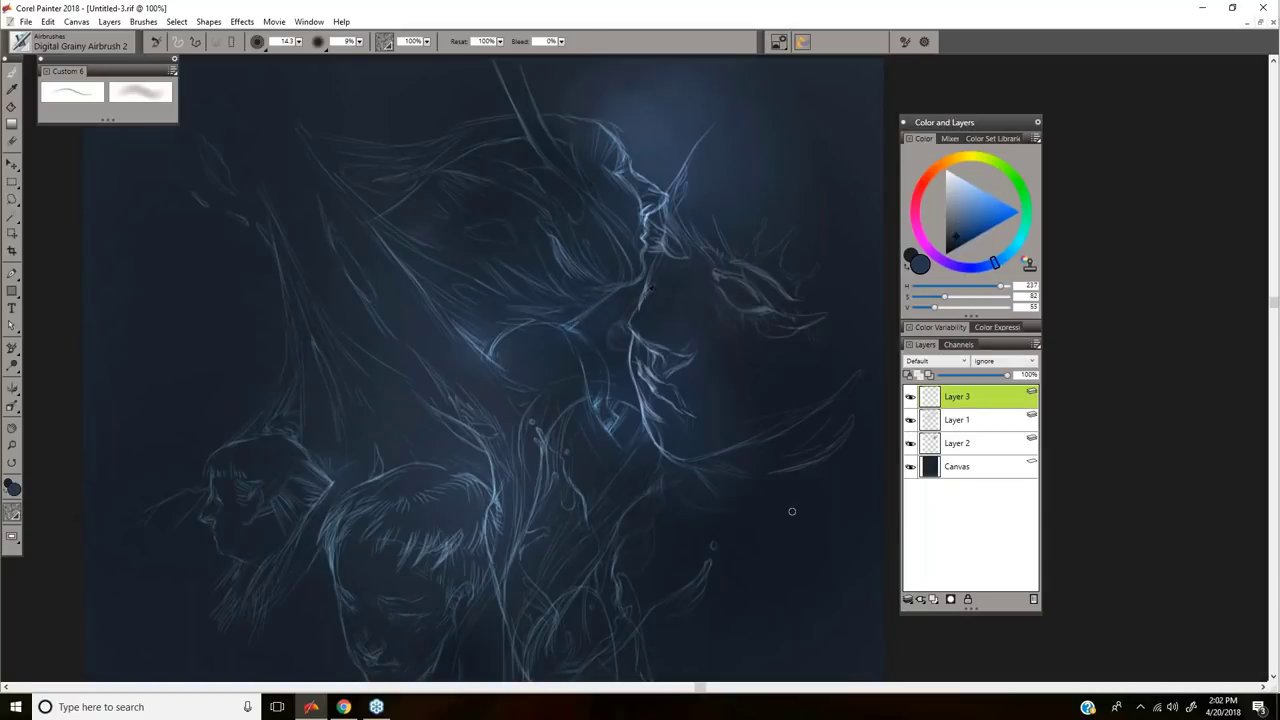
pyautogui.keyDown('alt'); pyautogui.click(615, 327); pyautogui.keyUp('alt')
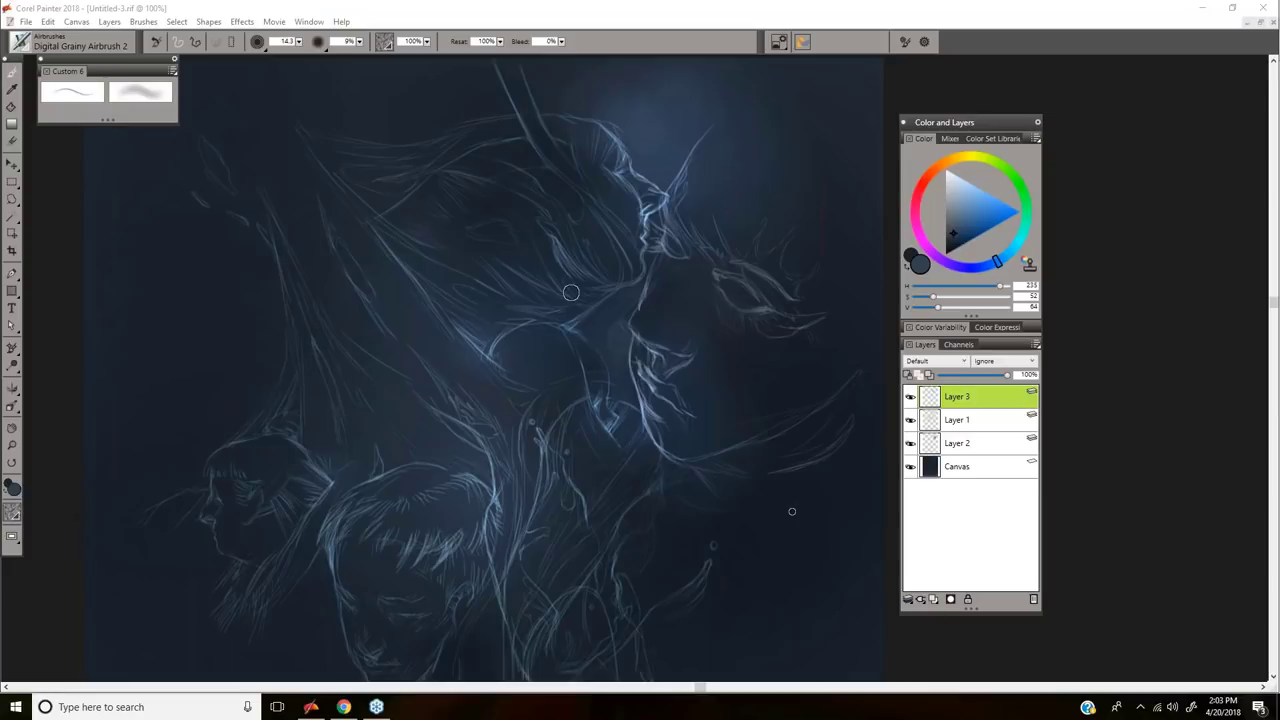
# Step: Set the brush size to 25.1 and airbrush a short muted blue stroke above the small profile head
pyautogui.scroll(-4, 571, 293)
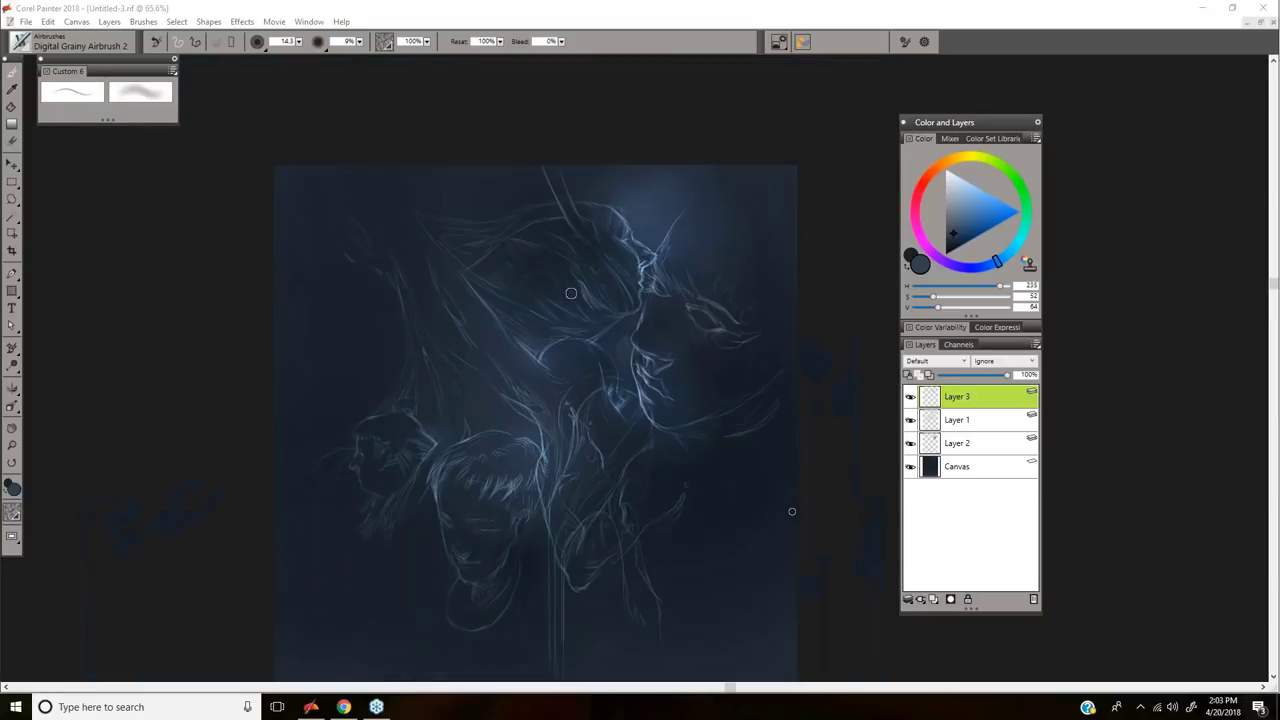
pyautogui.scroll(3, 571, 293)
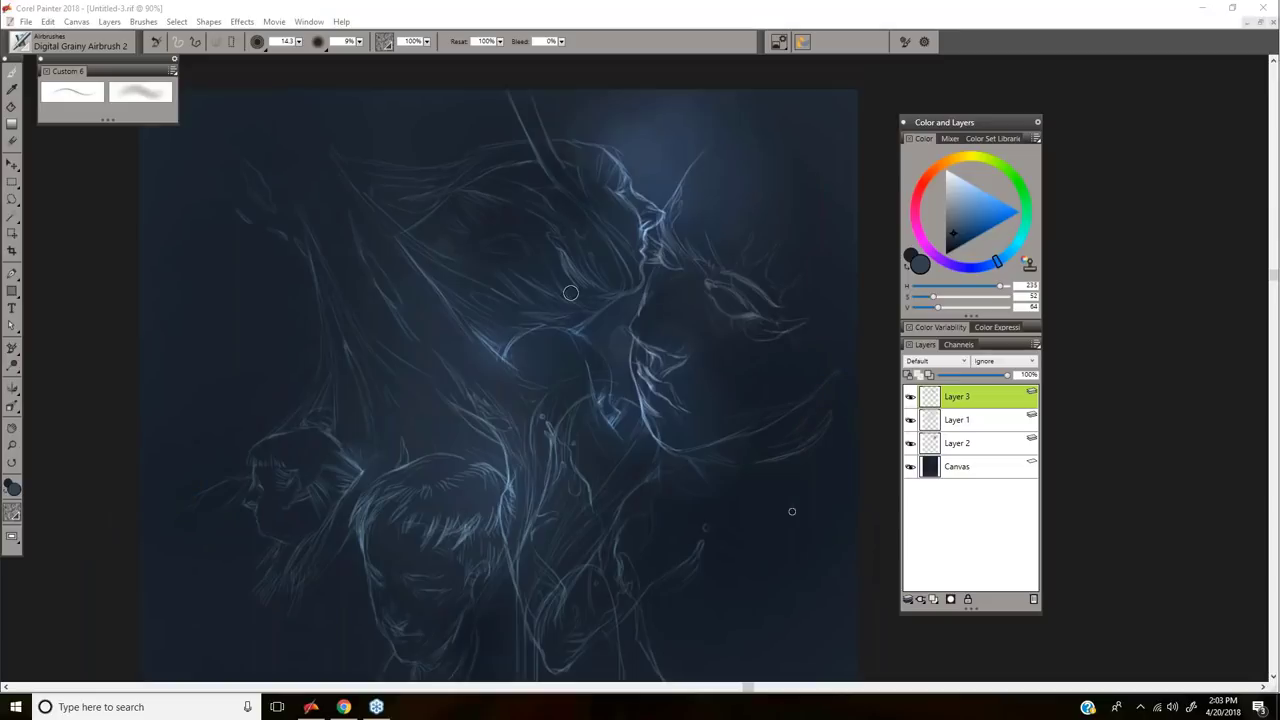
pyautogui.scroll(1, 570, 292)
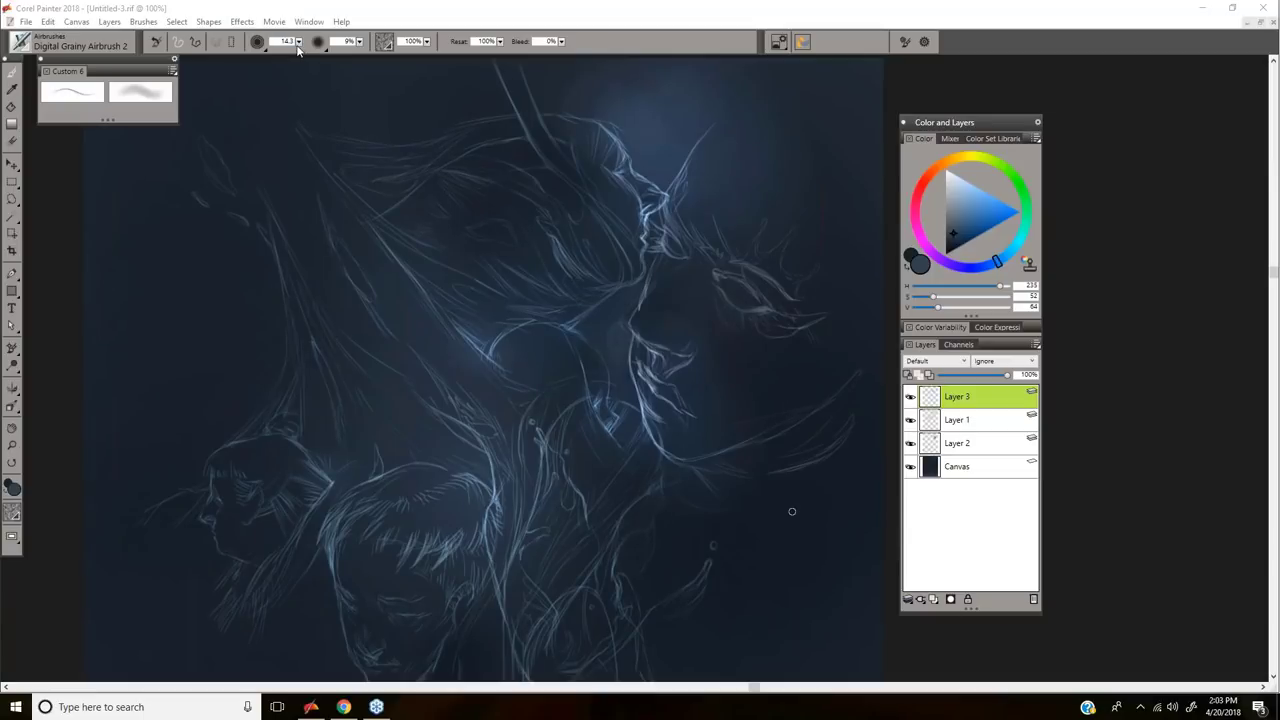
pyautogui.moveTo(298, 43); pyautogui.dragTo(308, 54)
pyautogui.moveTo(249, 361); pyautogui.dragTo(244, 382)
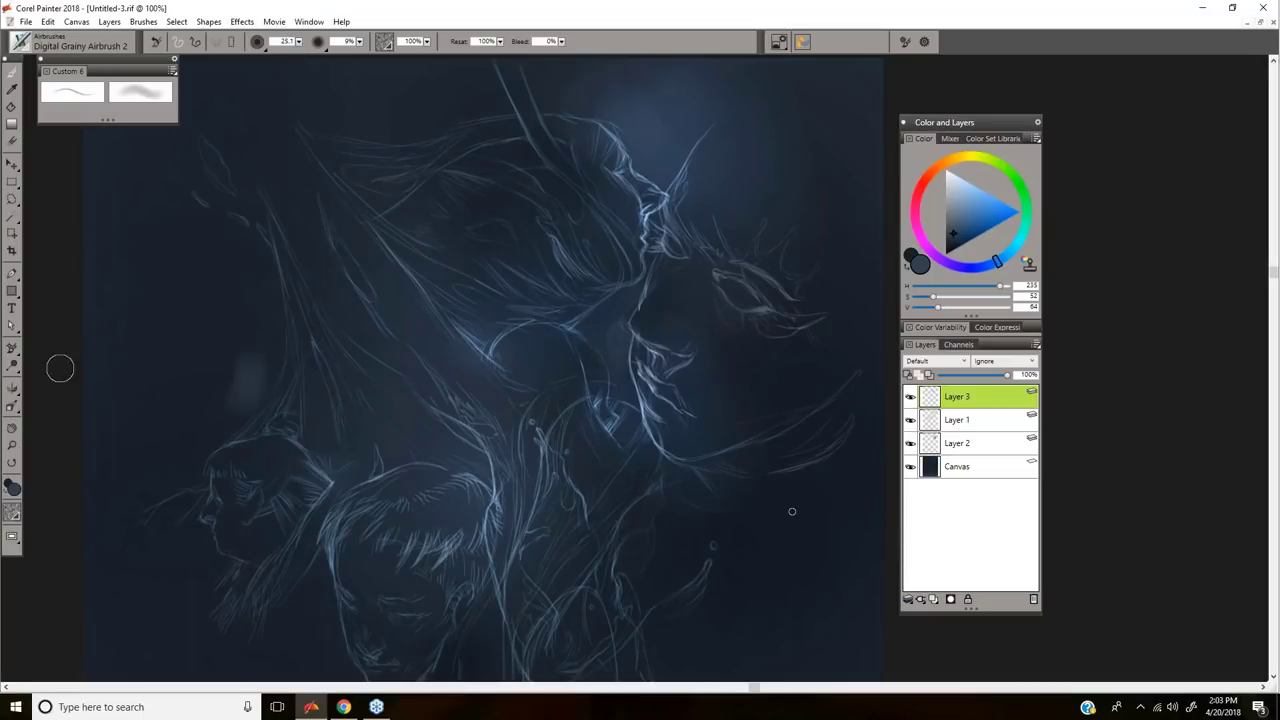